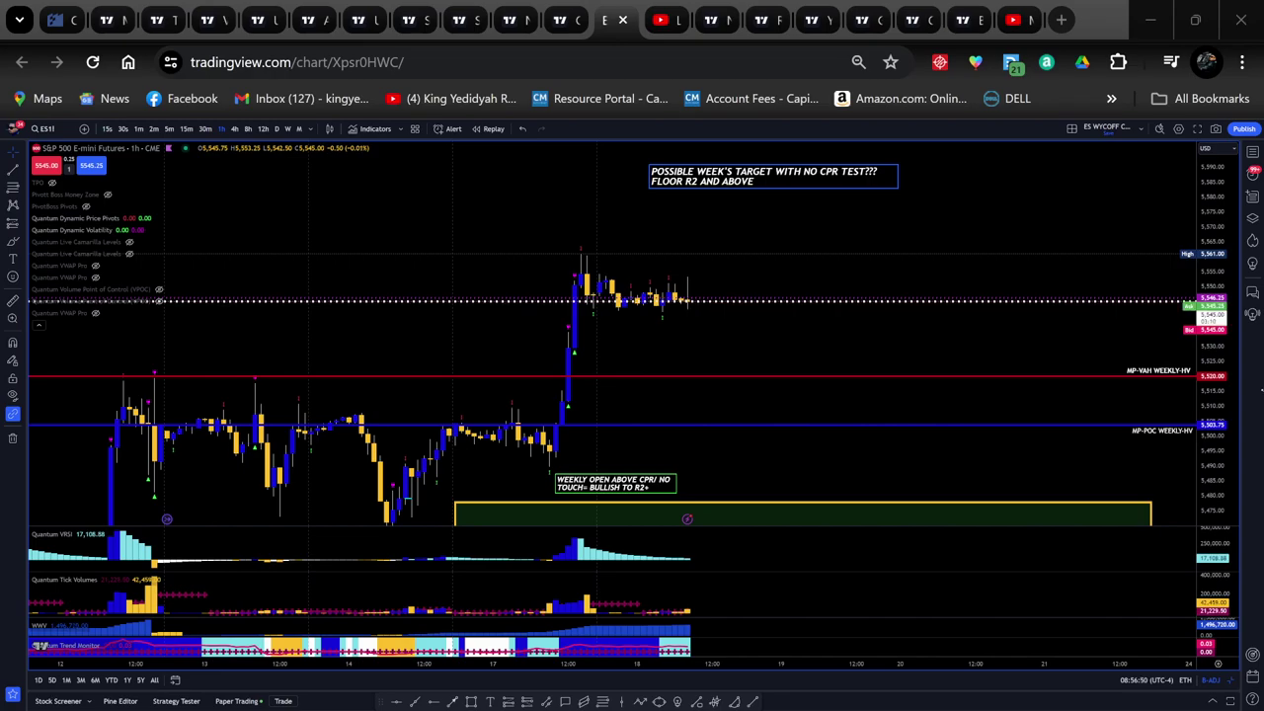
Check the Forex Factory calendar for Tuesday, Jun 18, and box the 8:30am USD Core Retail Sales and Retail Sales events in red.
left_click(54, 17)
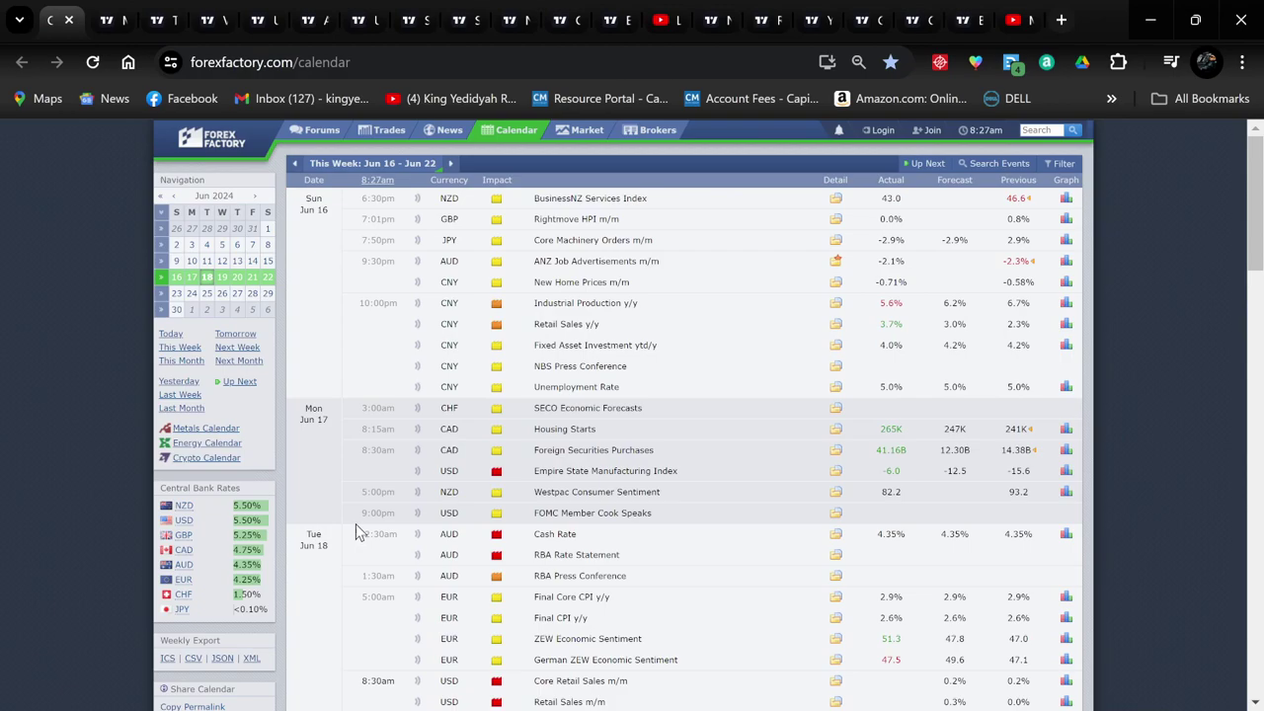
scroll(411, 595, "down", 2)
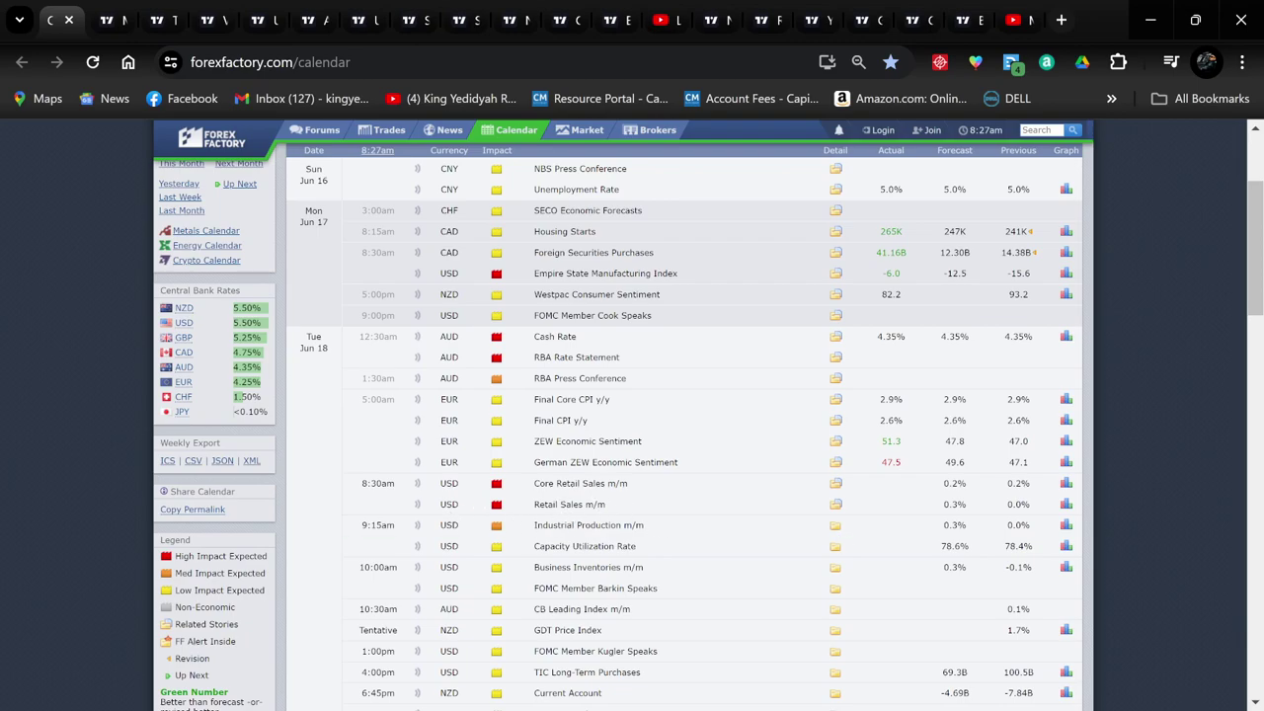
mouse_move(319, 464)
left_mouse_down()
mouse_move(425, 528)
mouse_move(1077, 527)
left_mouse_up()
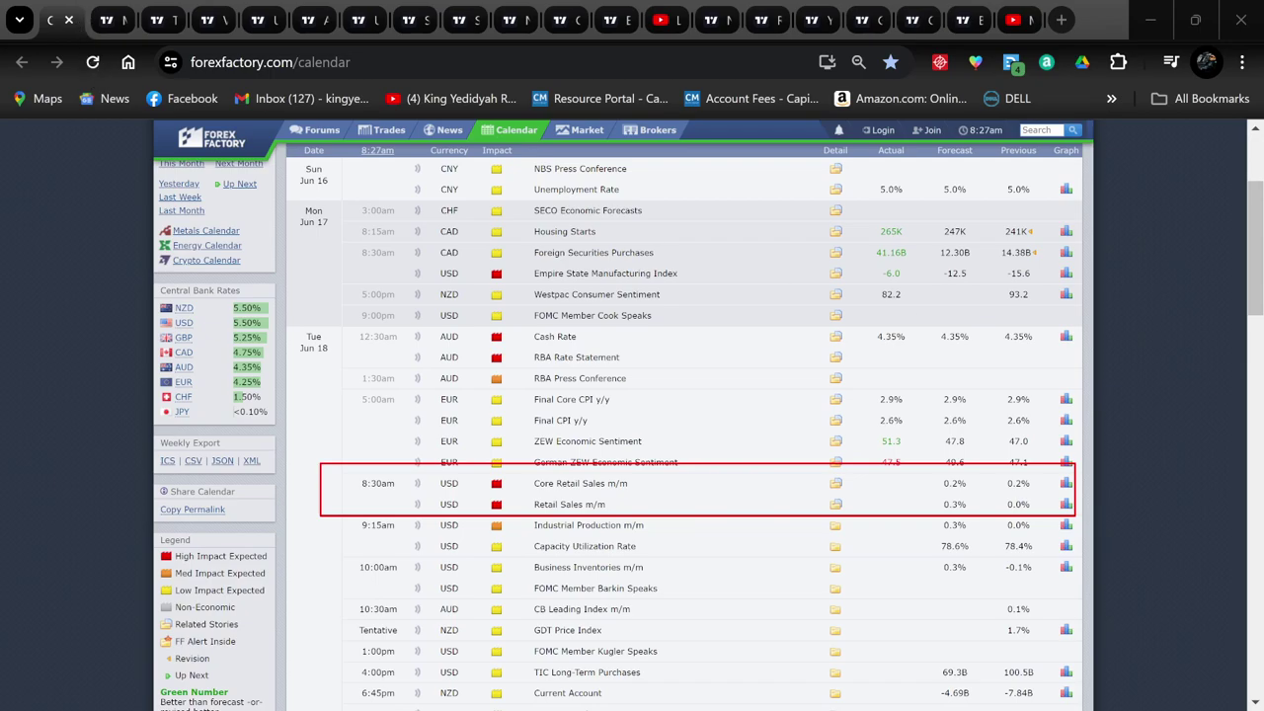
left_click(93, 62)
Return to the S&P 500 E-mini 1h chart and display the TPO profiles across a wider price range.
left_click(615, 20)
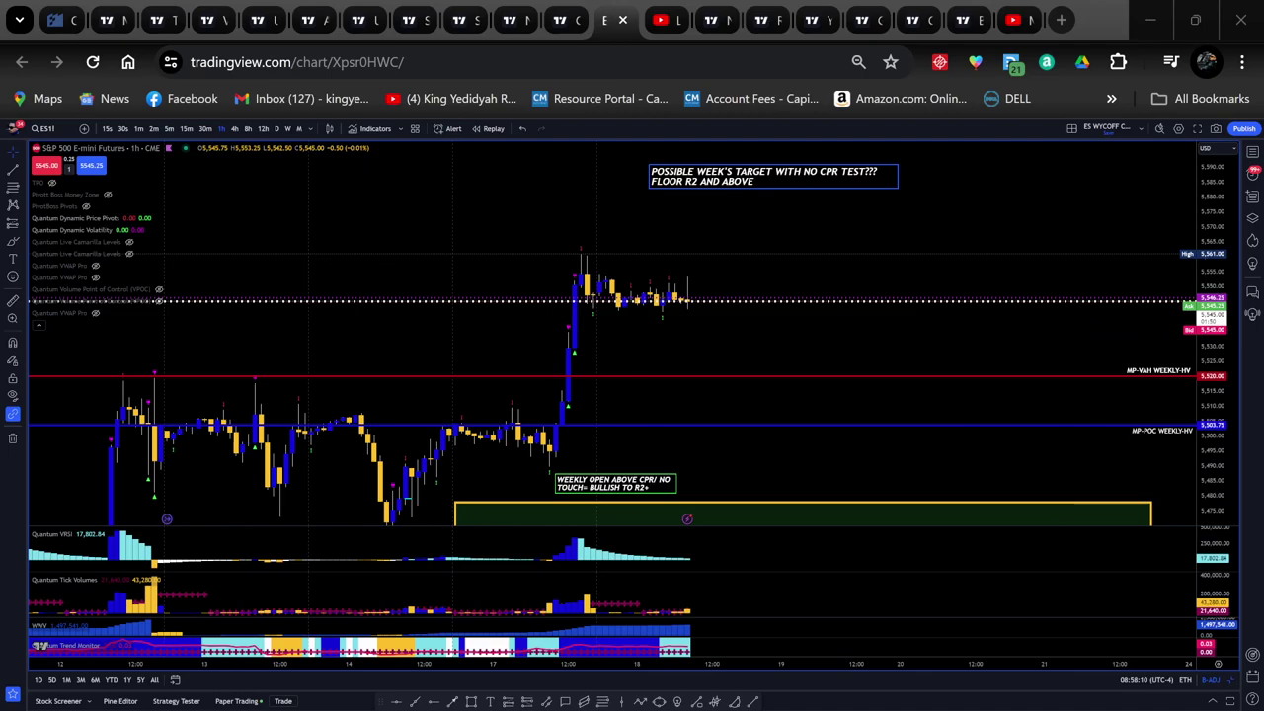
left_click_drag(806, 480, 740, 414)
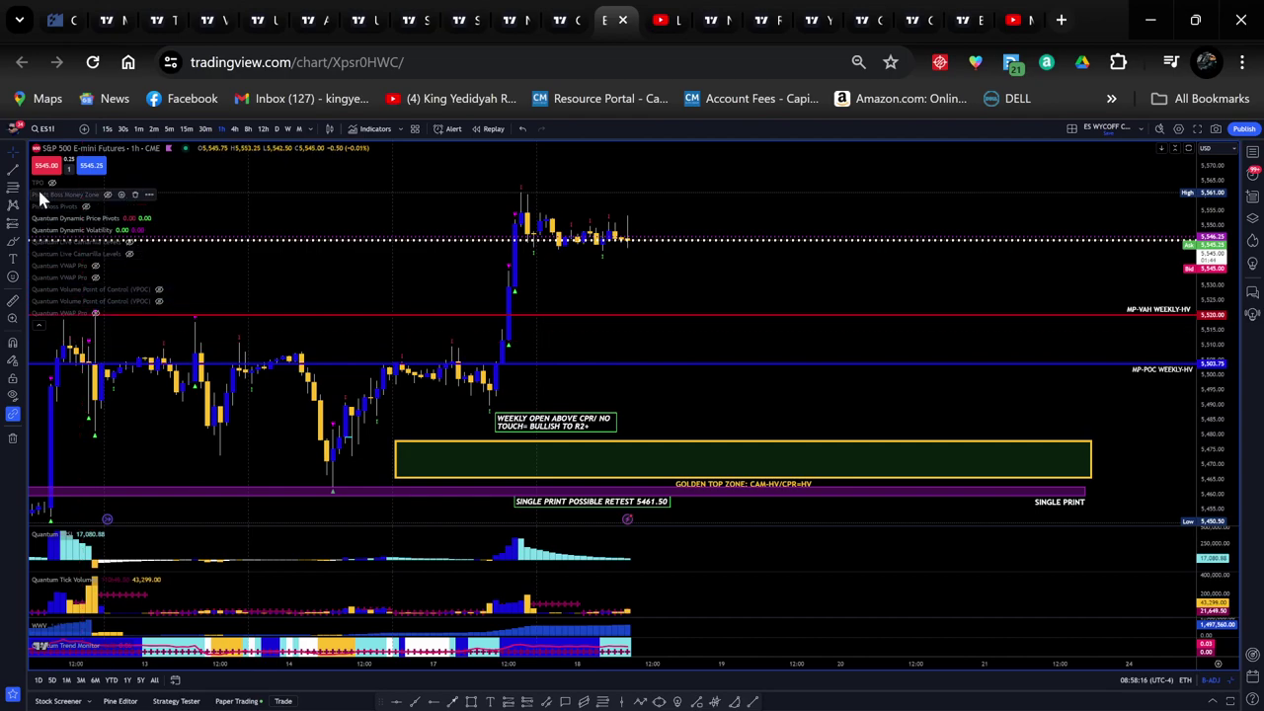
mouse_move(787, 274)
left_mouse_down()
mouse_move(813, 251)
mouse_move(802, 276)
left_mouse_up()
scroll(483, 461, "down", 3)
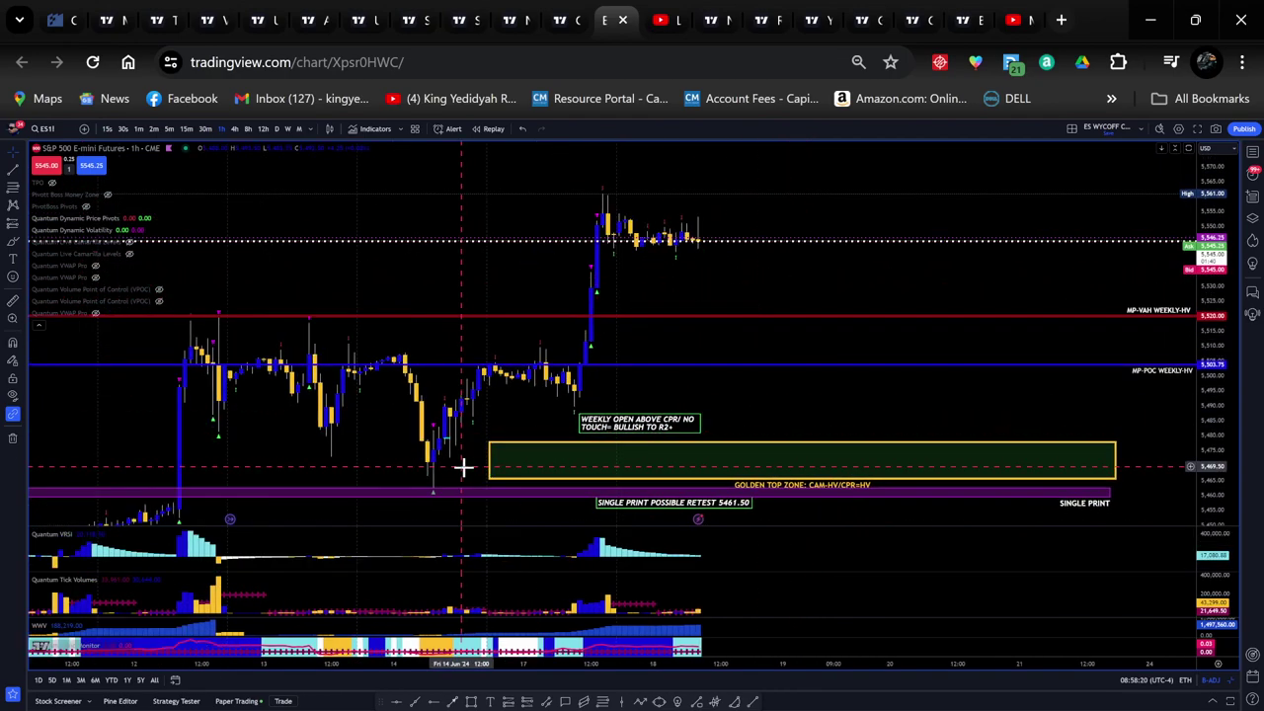
scroll(659, 440, "up", 2)
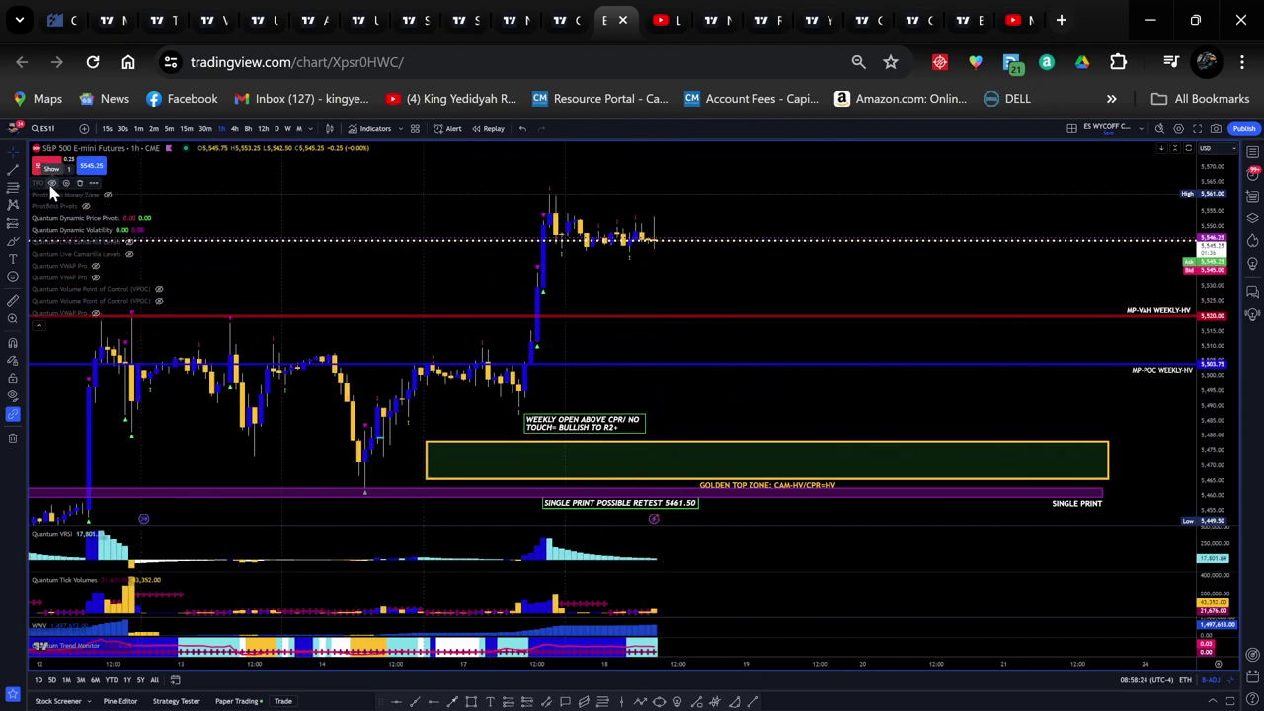
left_click_drag(445, 451, 705, 457)
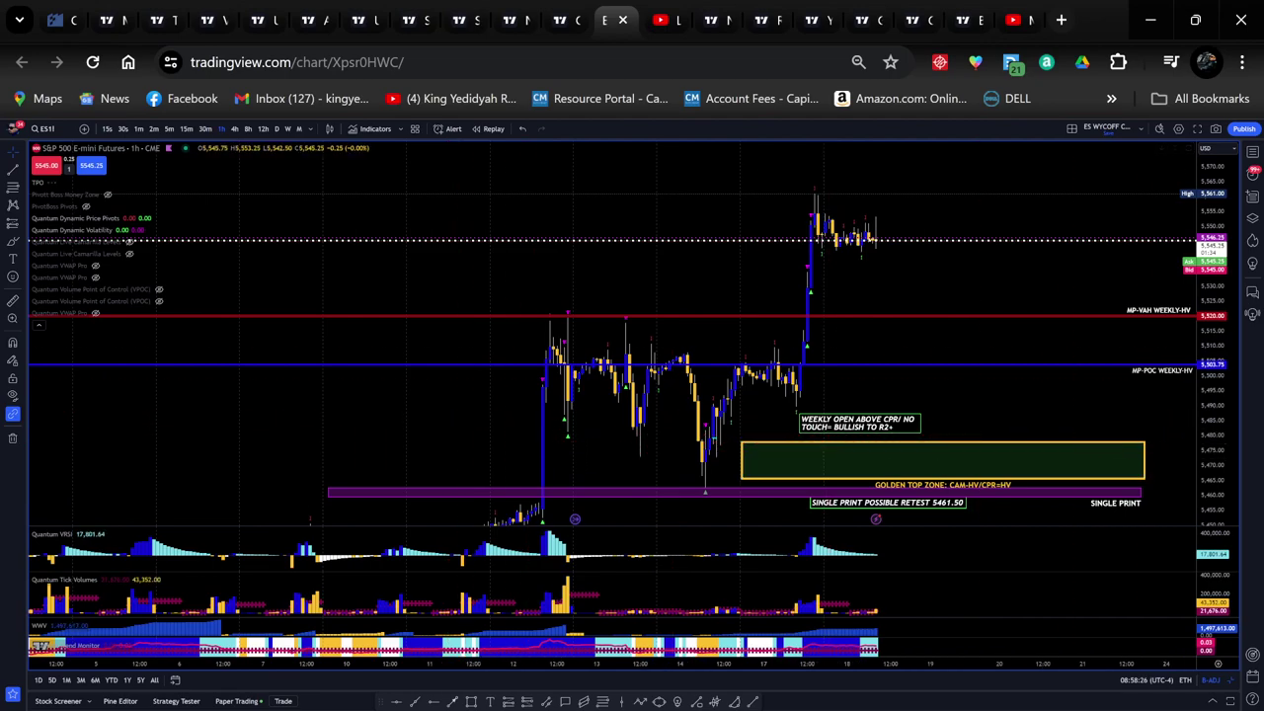
left_click_drag(1208, 258, 1210, 475)
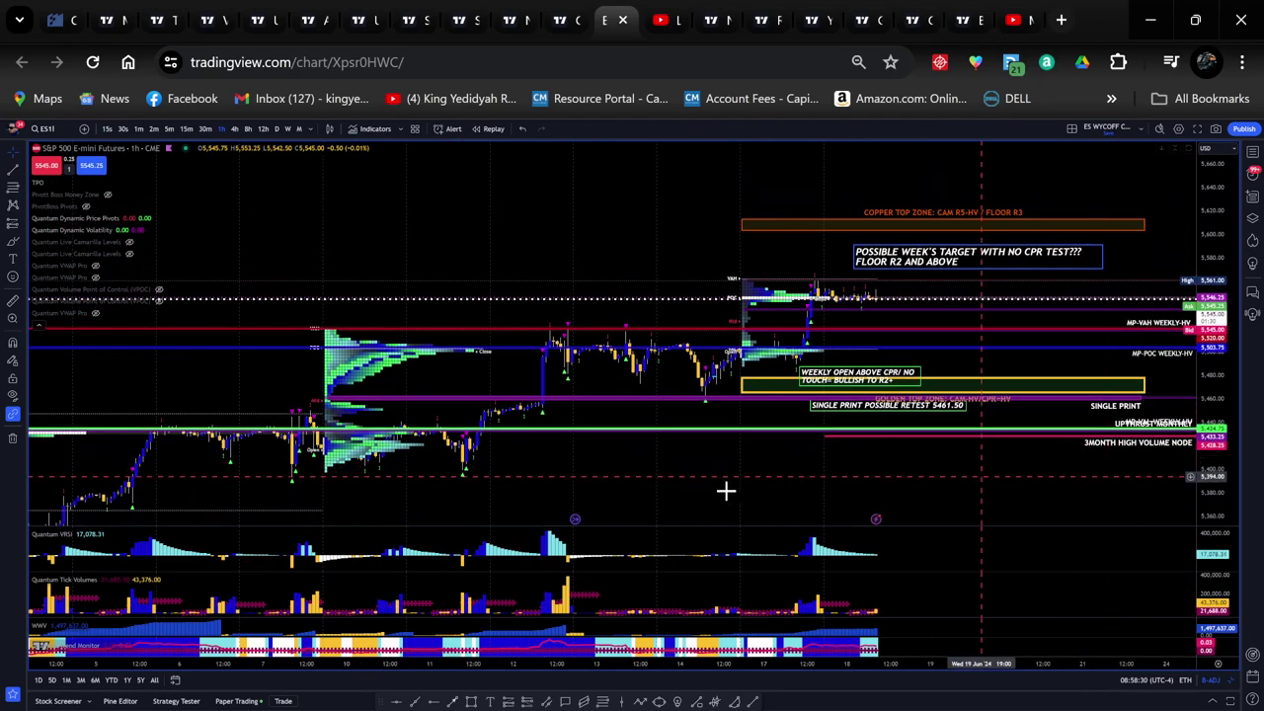
Examine the weekly TPO profiles for June, down to the single print zone and the monthly upthrust and three-month high volume node levels.
scroll(617, 491, "down", 3)
left_click_drag(775, 489, 731, 419)
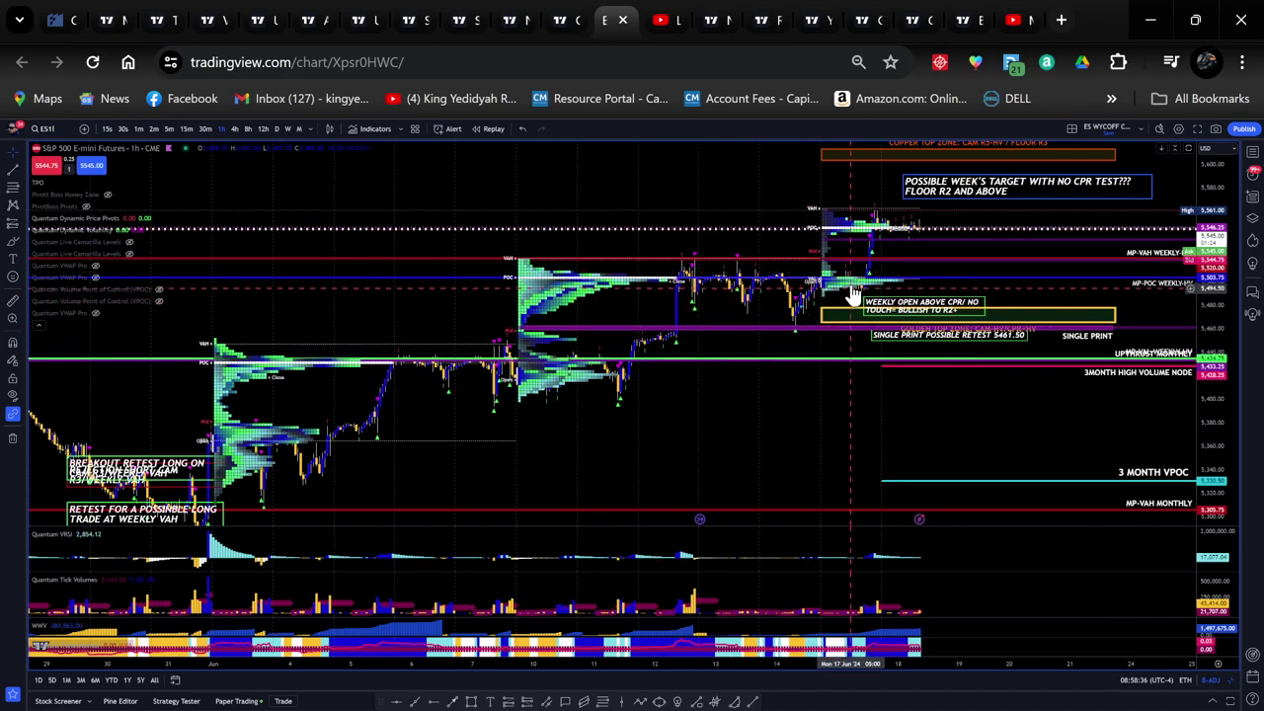
left_click_drag(1030, 412, 936, 455)
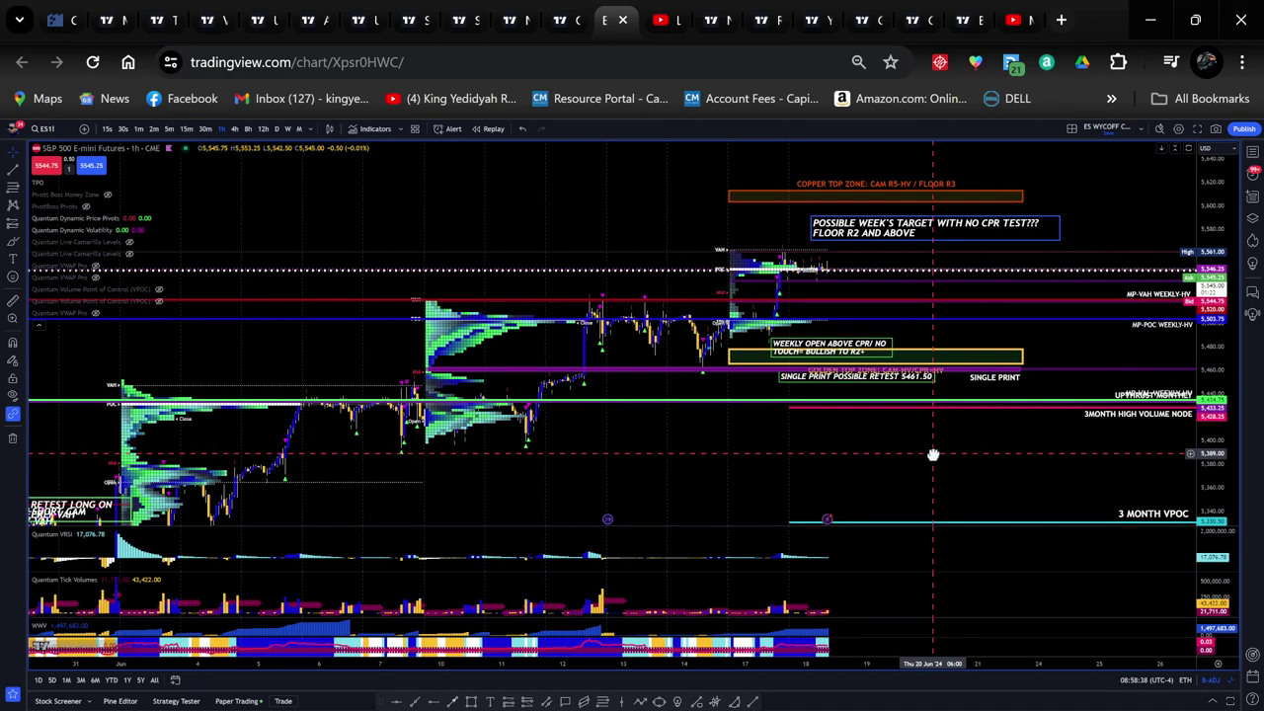
left_click_drag(1206, 436, 1182, 326)
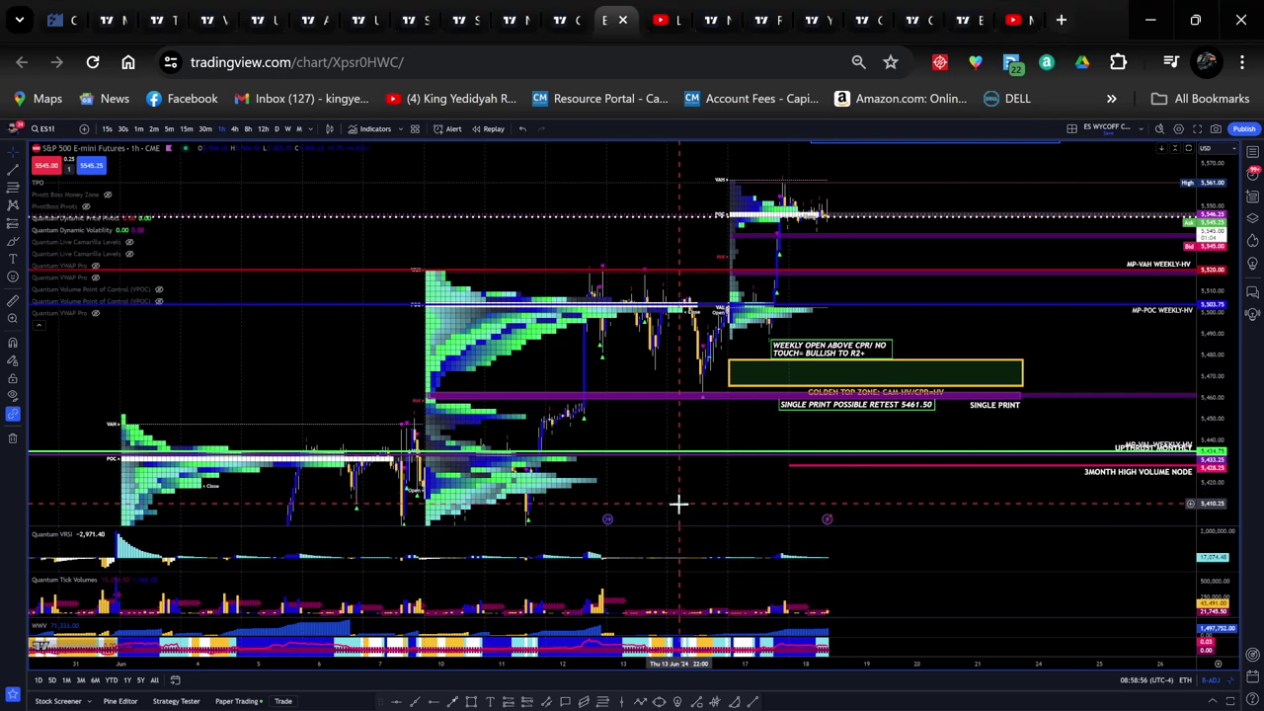
left_click_drag(678, 504, 665, 470)
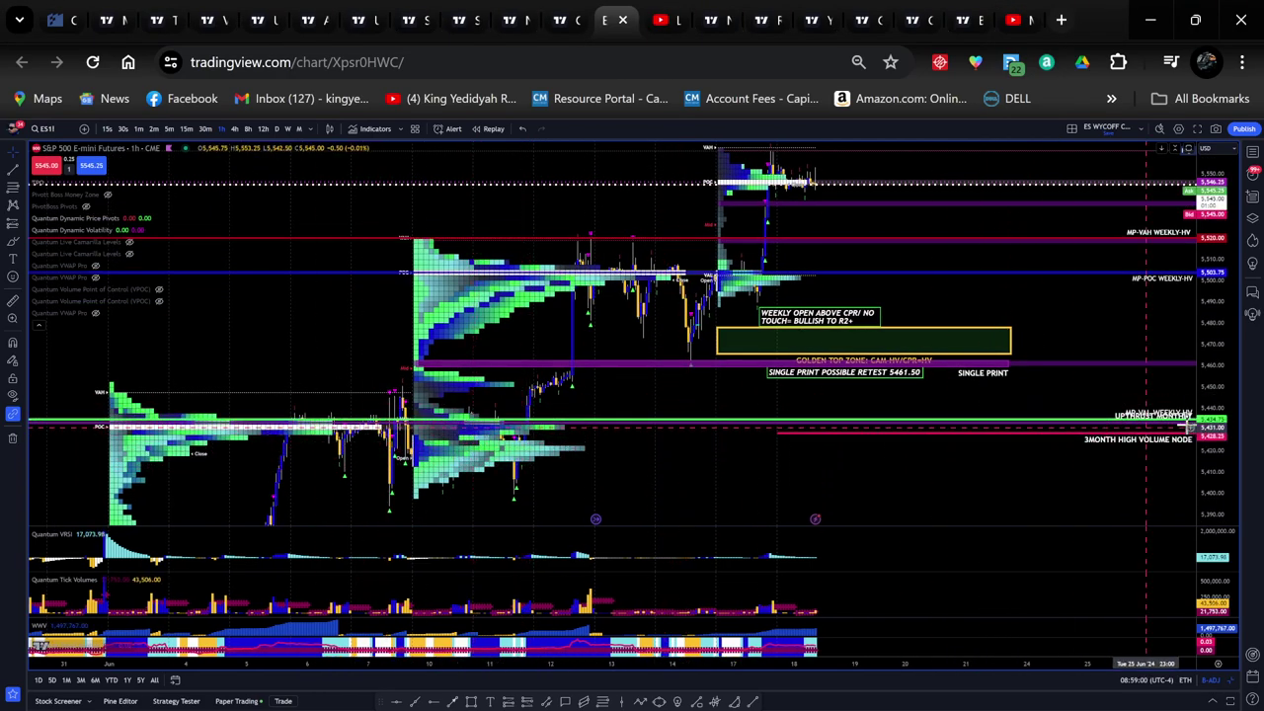
left_click_drag(1208, 452, 1211, 281)
left_click_drag(1000, 472, 826, 353)
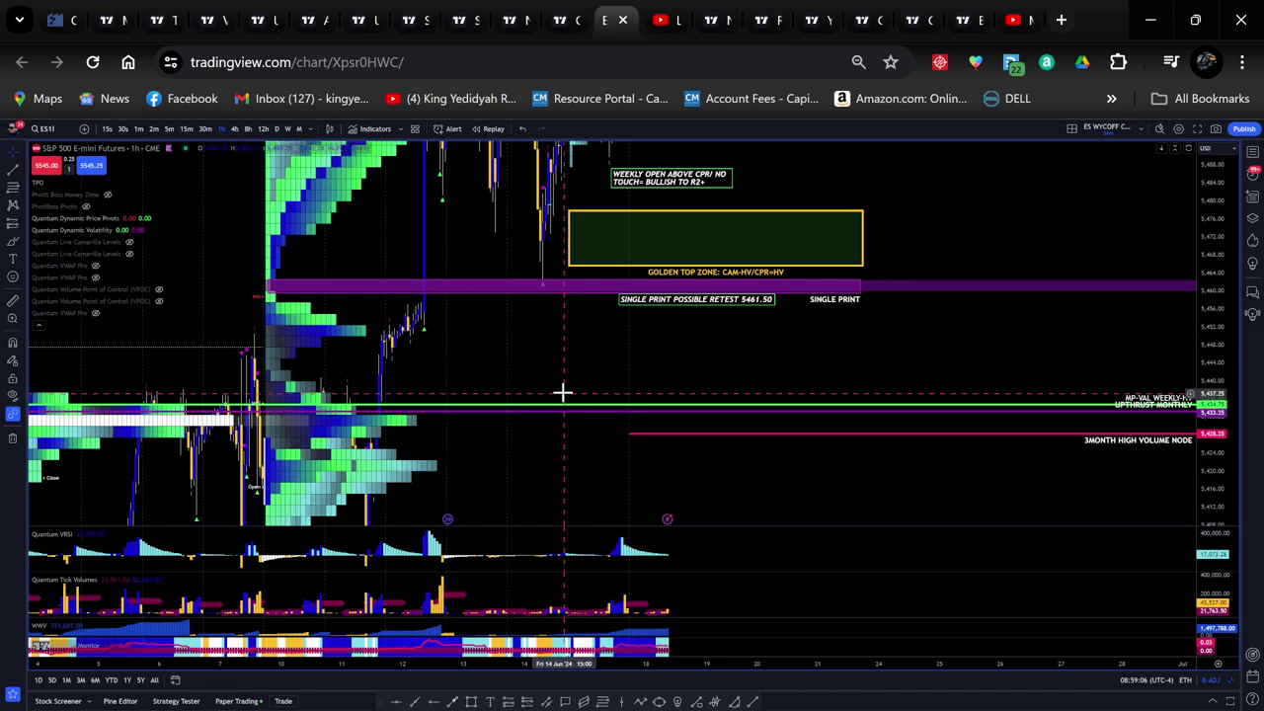
left_click_drag(550, 361, 609, 470)
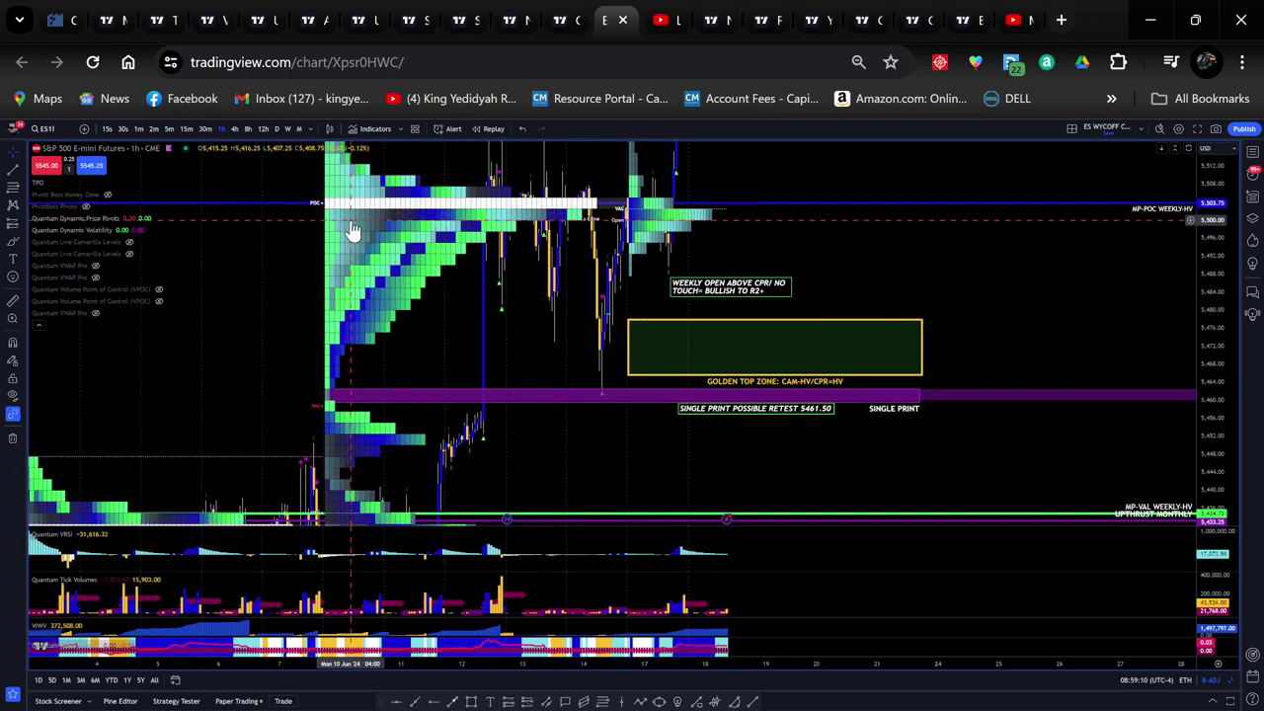
Compare the current week's TPO profile with the prior weeks' profiles, weekly VAH and POC lines, and top zones.
left_click_drag(932, 254, 1011, 487)
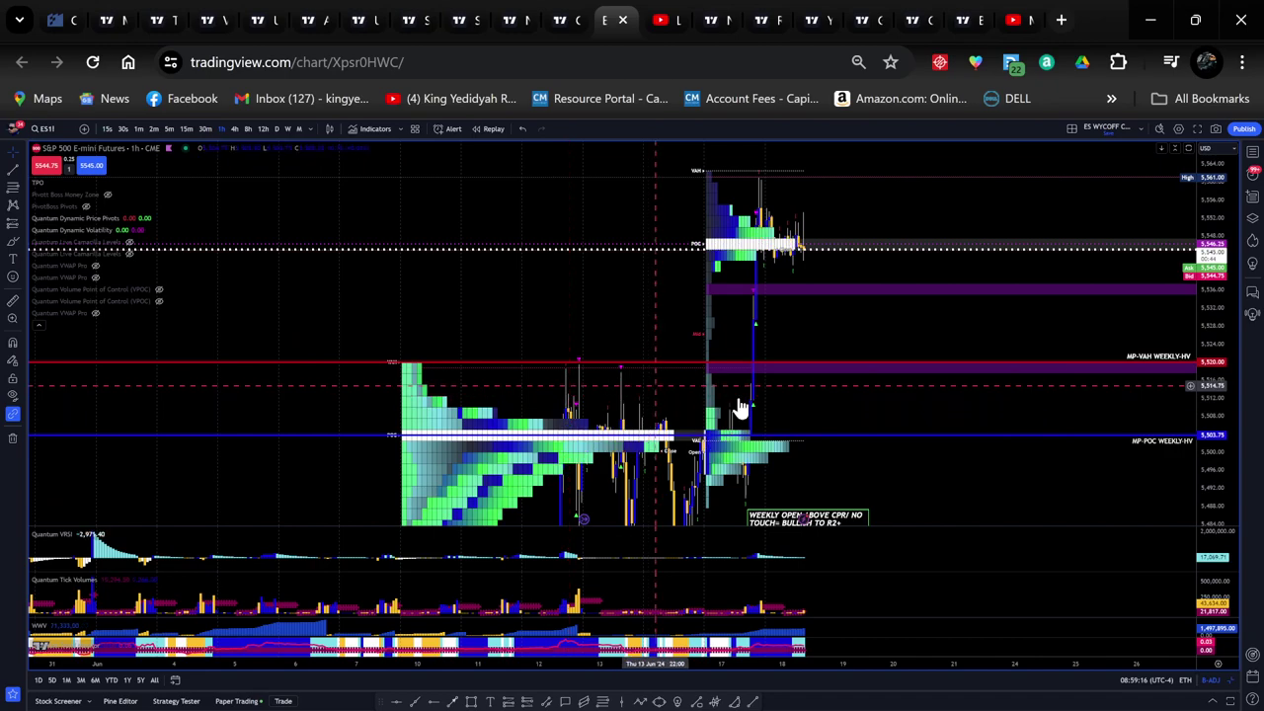
left_click_drag(909, 404, 761, 275)
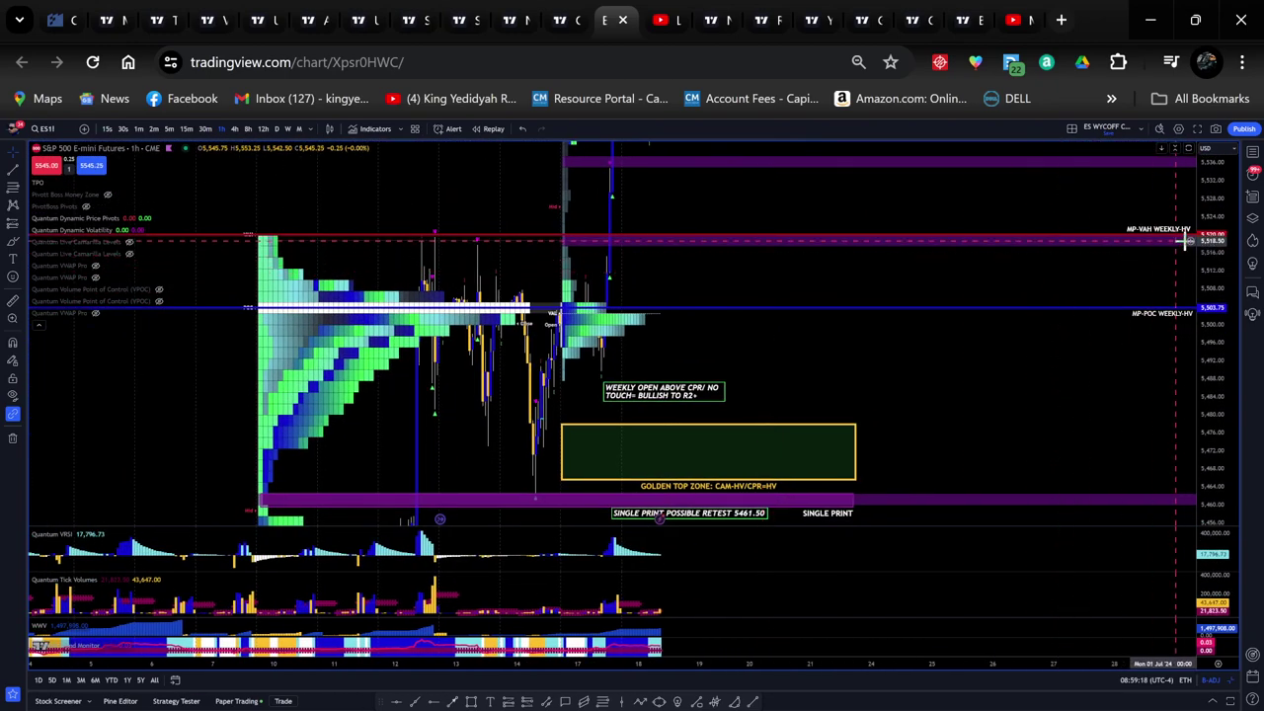
left_click_drag(1214, 279, 1220, 426)
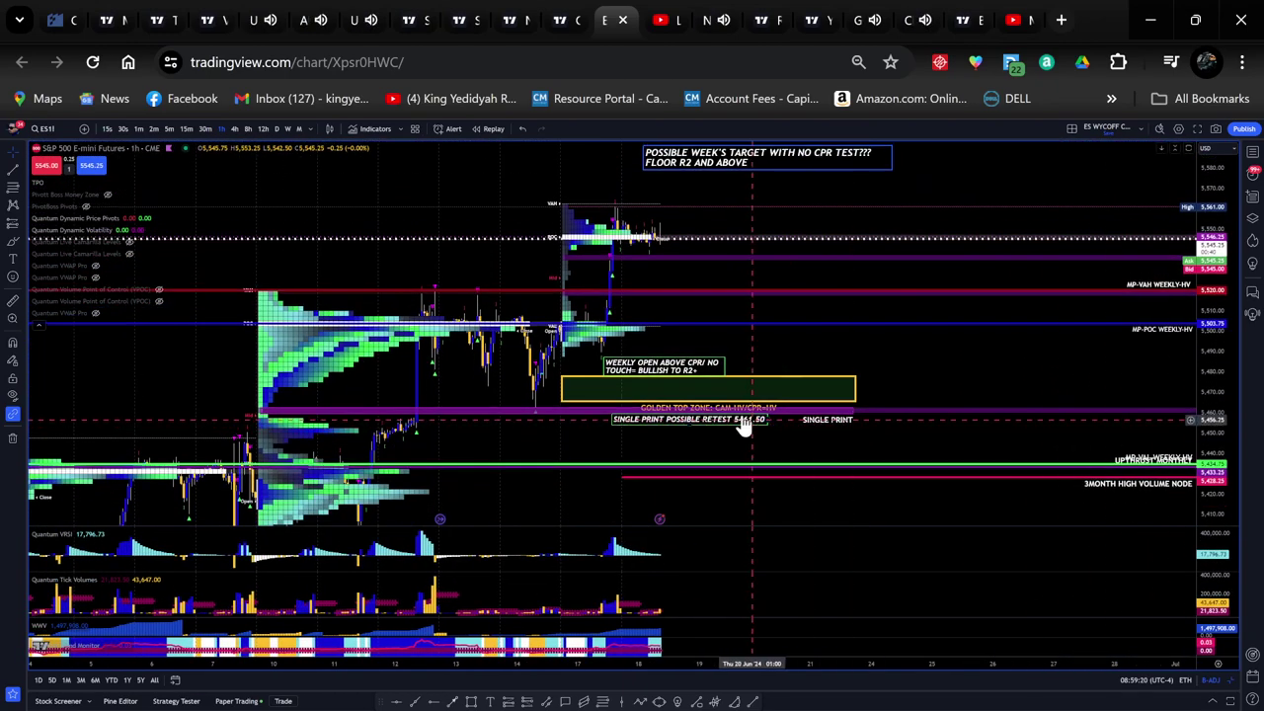
left_click_drag(790, 345, 900, 306)
scroll(534, 439, "down", 2)
left_click_drag(1211, 233, 1207, 357)
left_click_drag(827, 457, 722, 458)
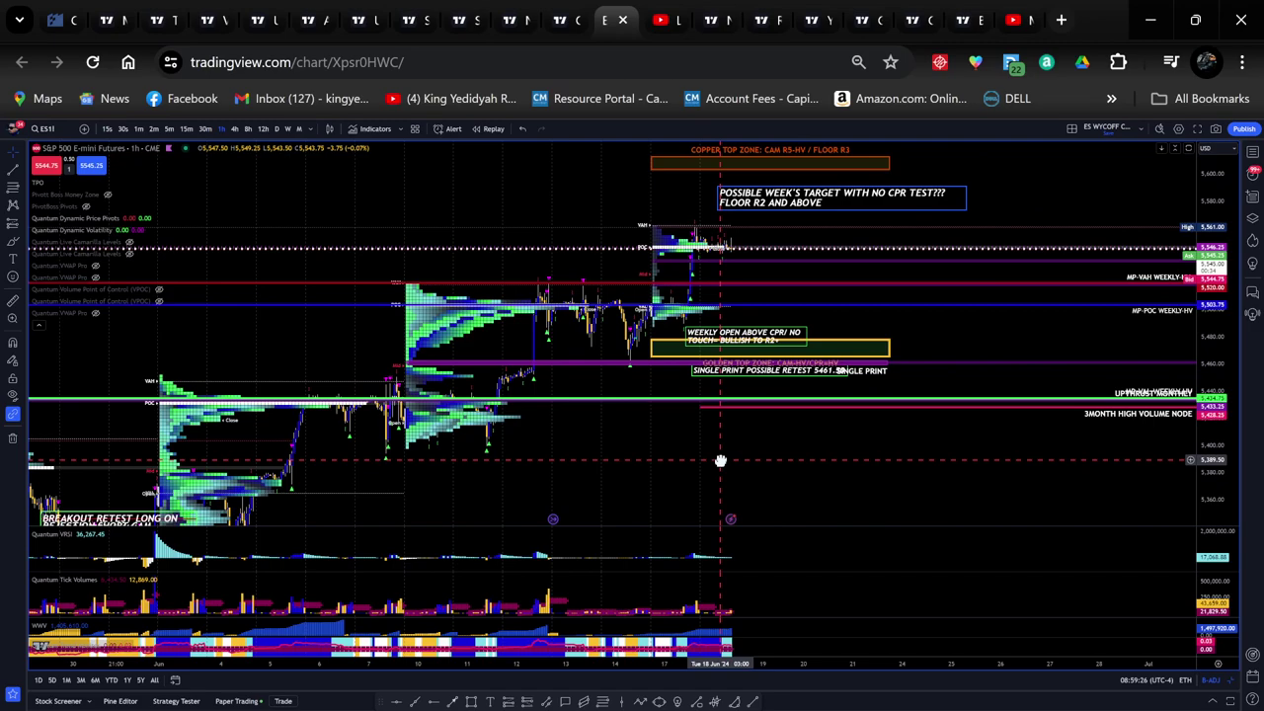
left_click_drag(544, 454, 610, 444)
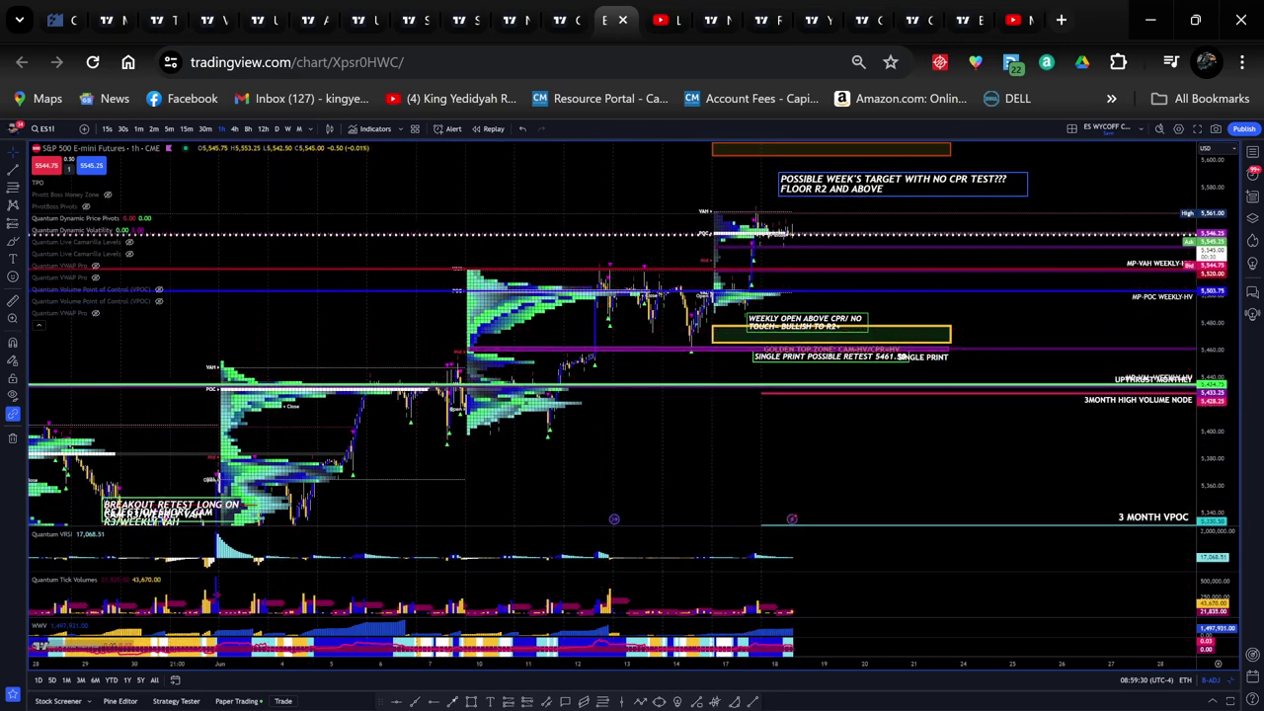
Point red arrows at the value area highs and weekly VAL line on the two previous weekly profiles, and clear the arrows.
left_click_drag(278, 298, 316, 371)
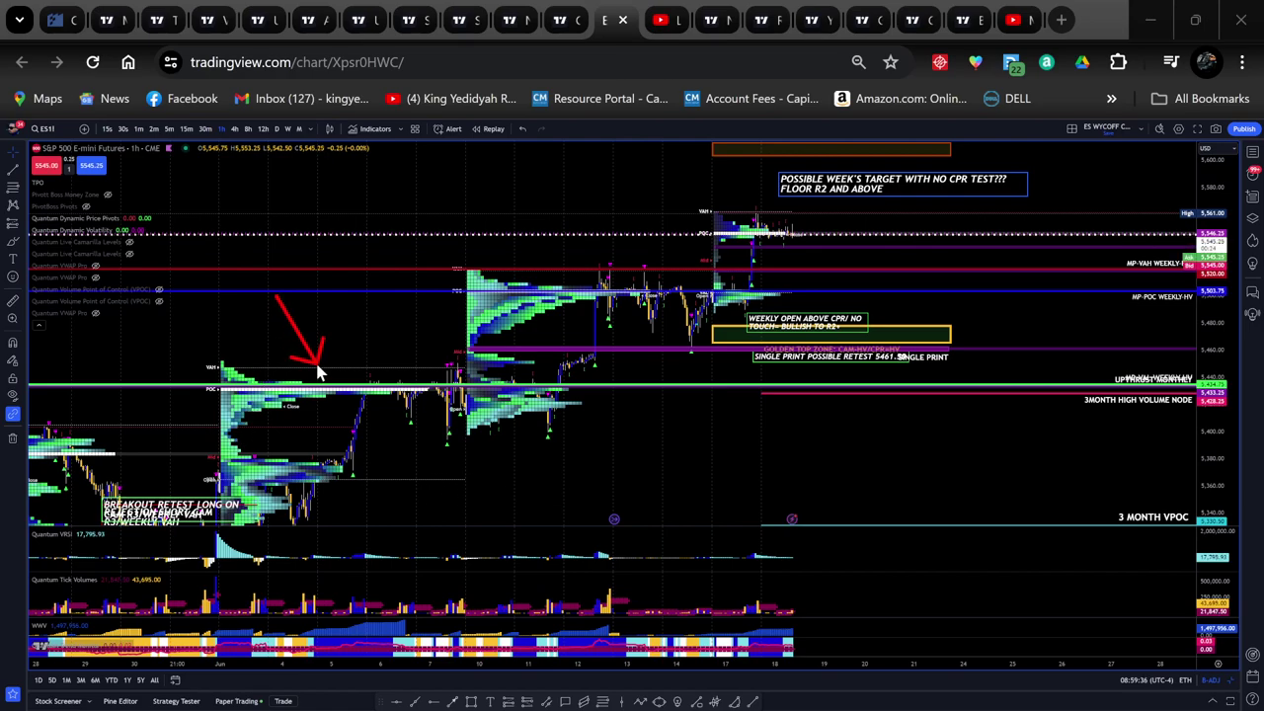
mouse_move(449, 322)
left_mouse_down()
mouse_move(527, 393)
mouse_move(524, 383)
left_mouse_up()
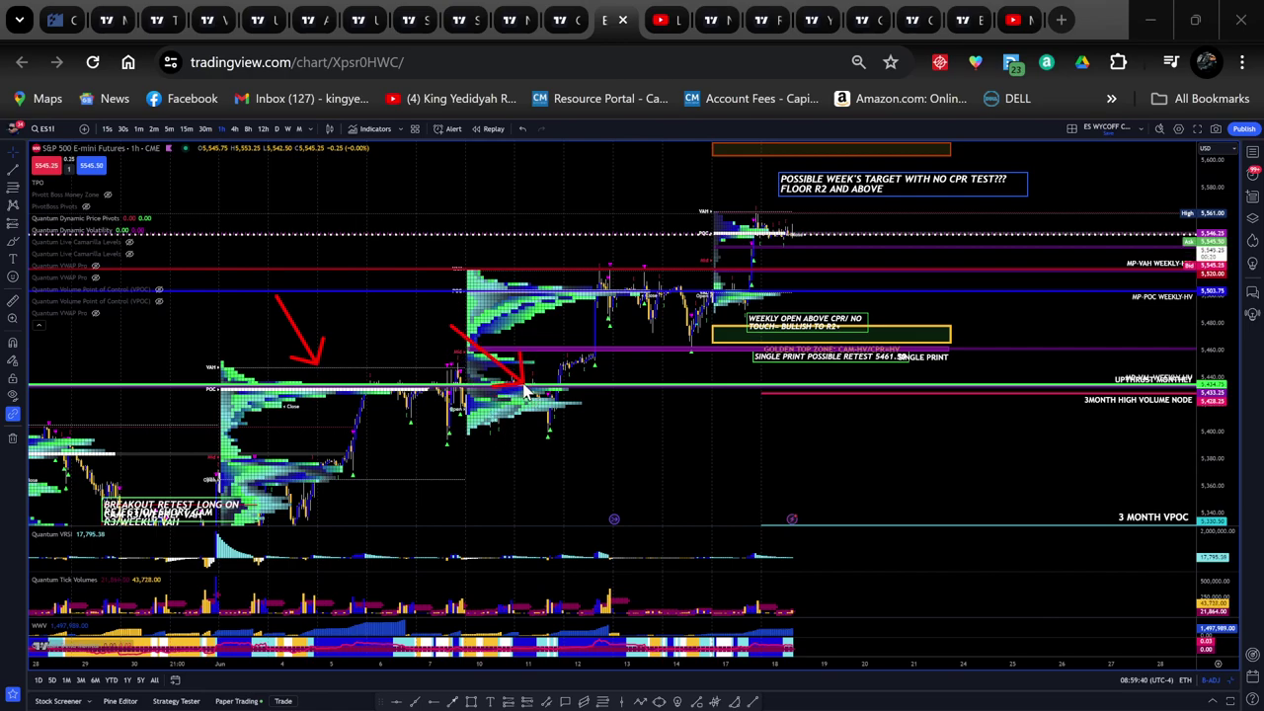
left_click_drag(431, 150, 505, 269)
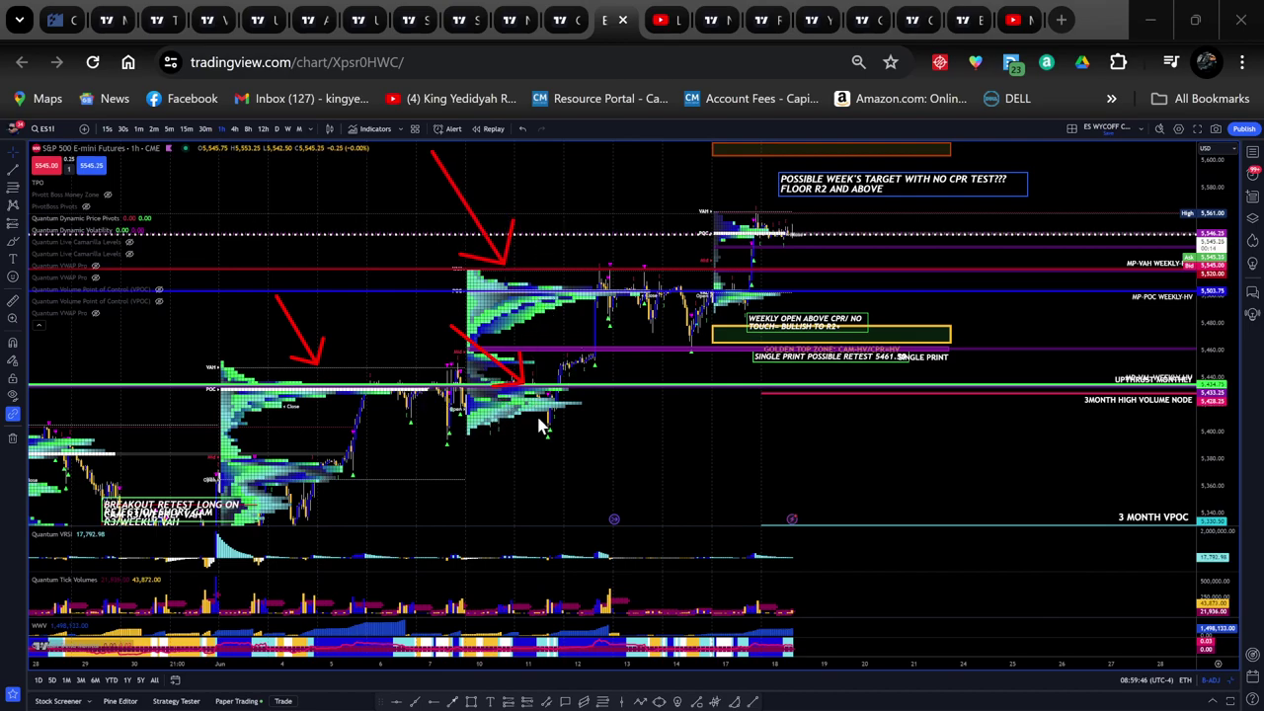
left_click_drag(608, 413, 608, 397)
left_click_drag(382, 290, 410, 368)
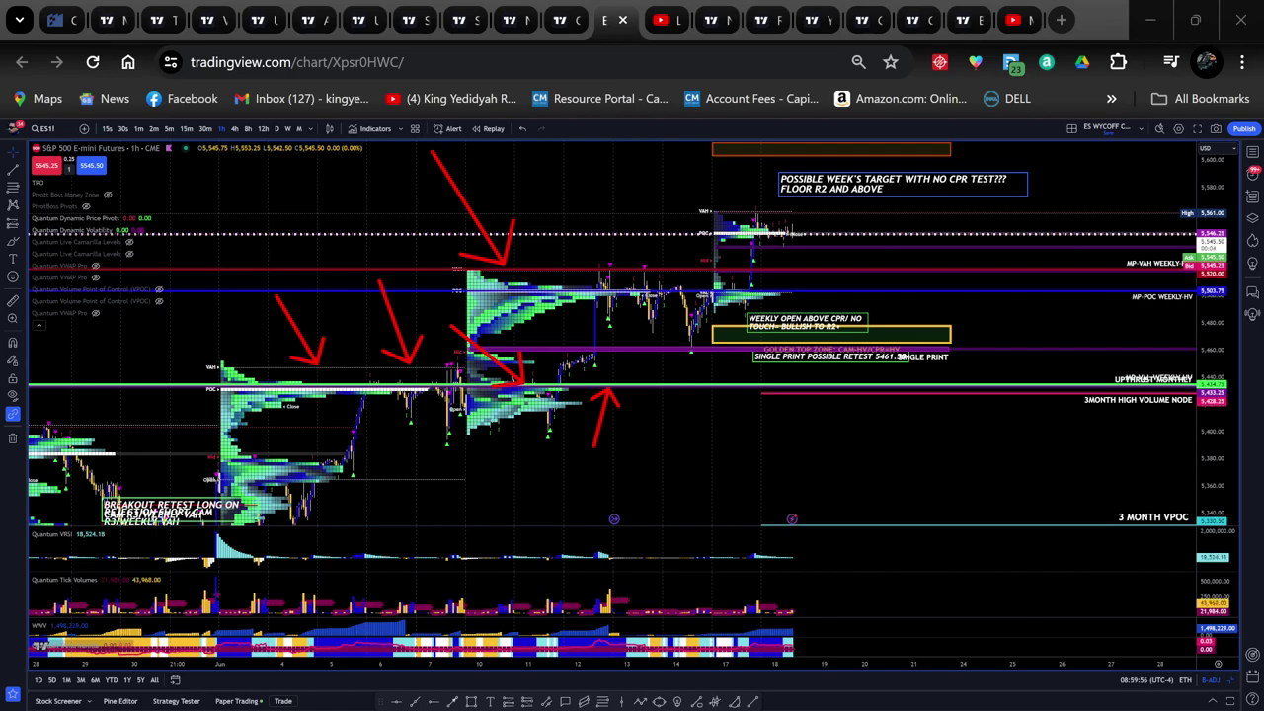
key("Escape")
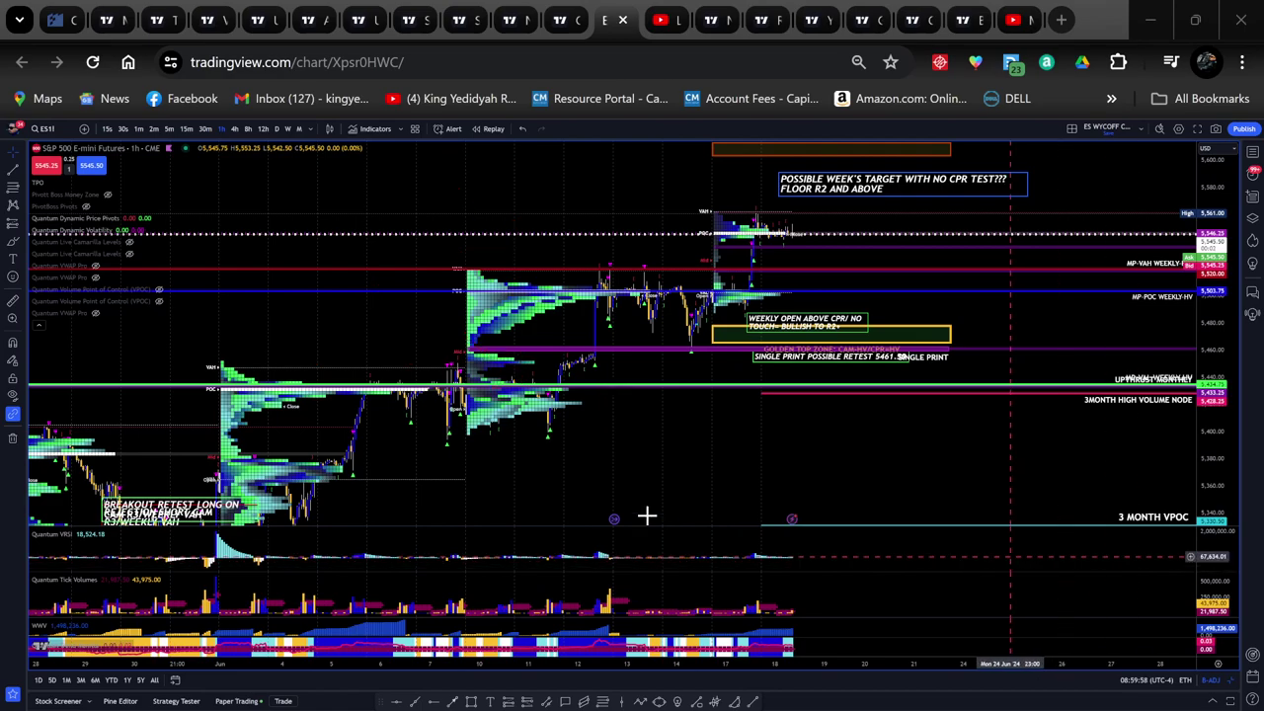
Find the browser tab playing sound, mute the live NQ futures Bookmap stream on YouTube, and return to the E-mini chart.
left_click_drag(640, 431, 512, 485)
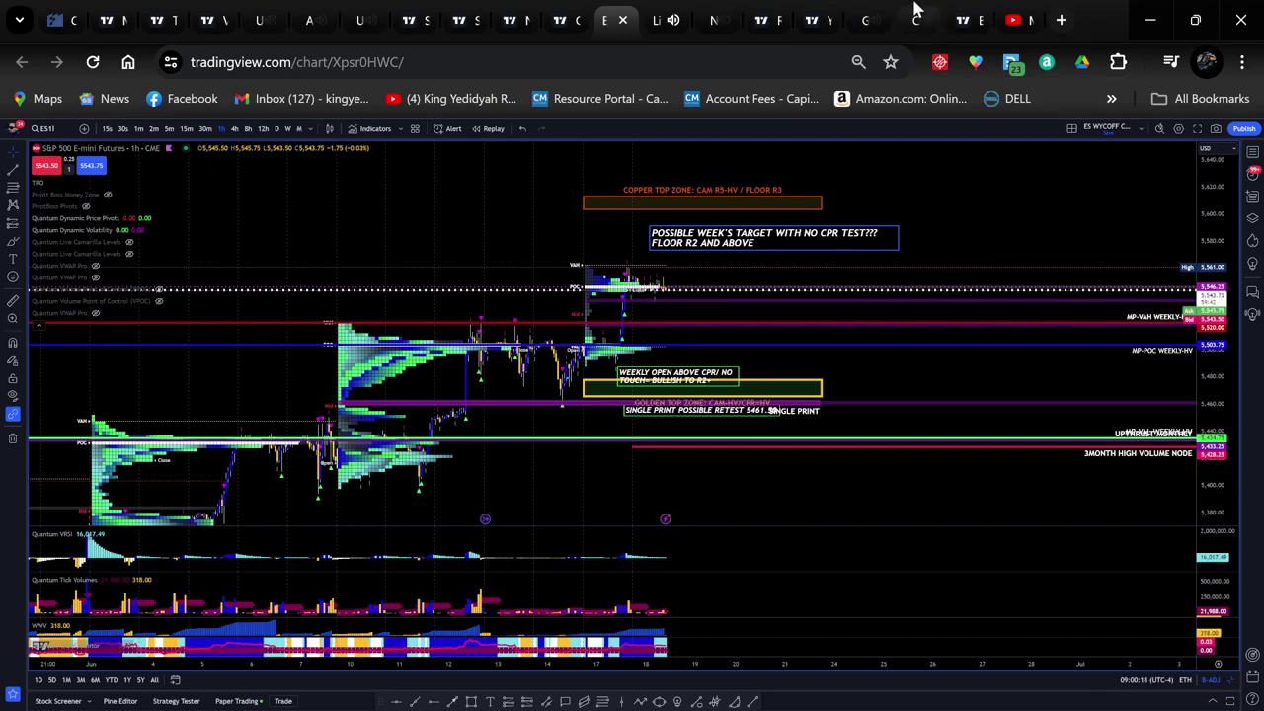
left_click(1017, 19)
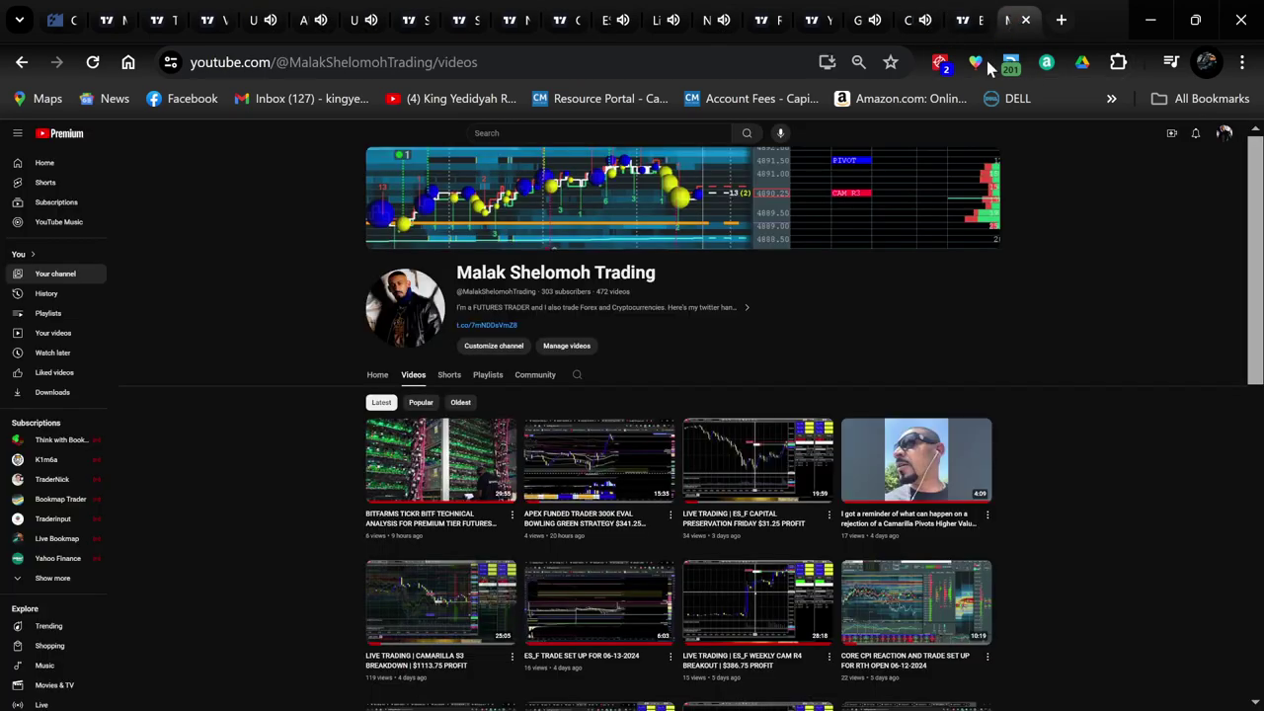
left_click(916, 22)
left_click(857, 22)
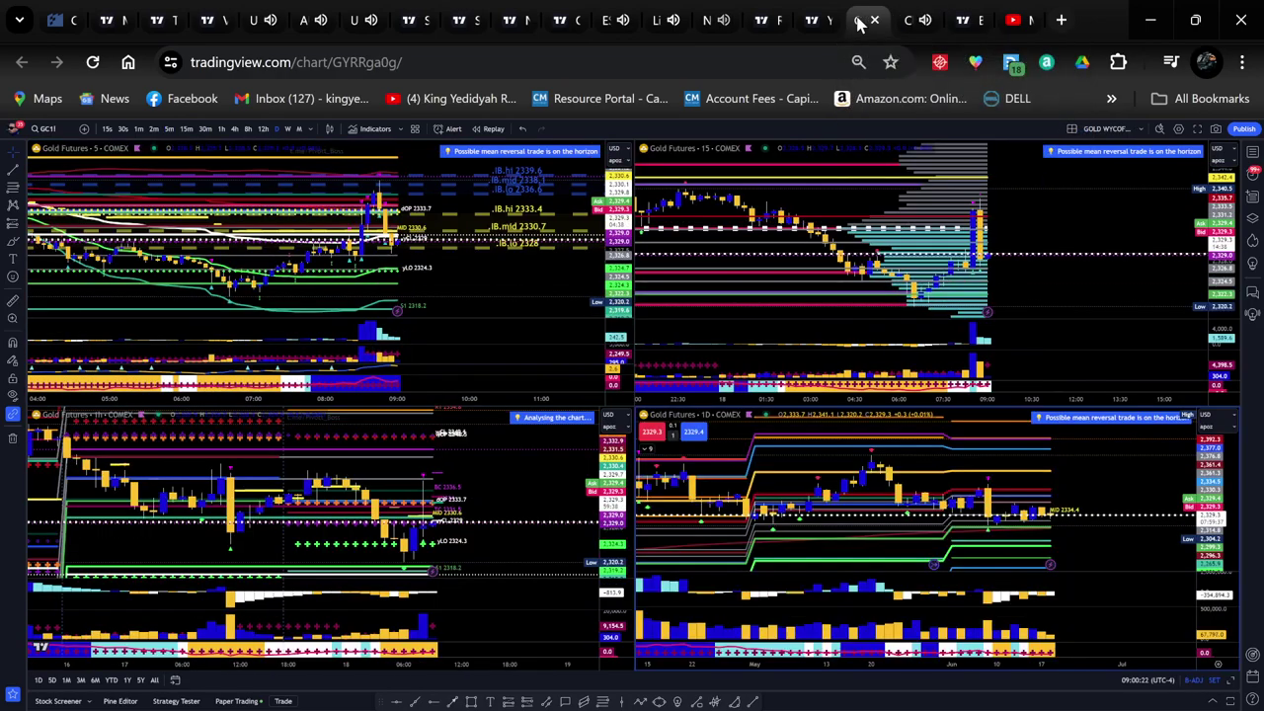
left_click(660, 22)
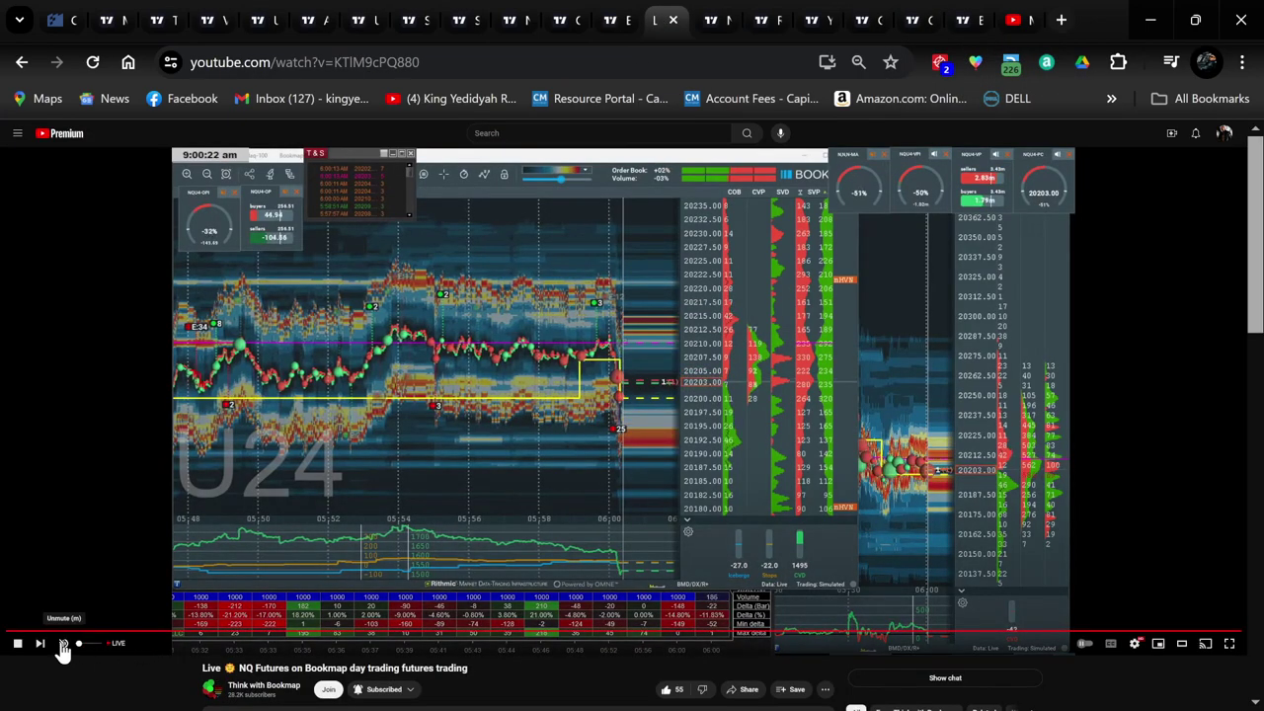
left_click(615, 22)
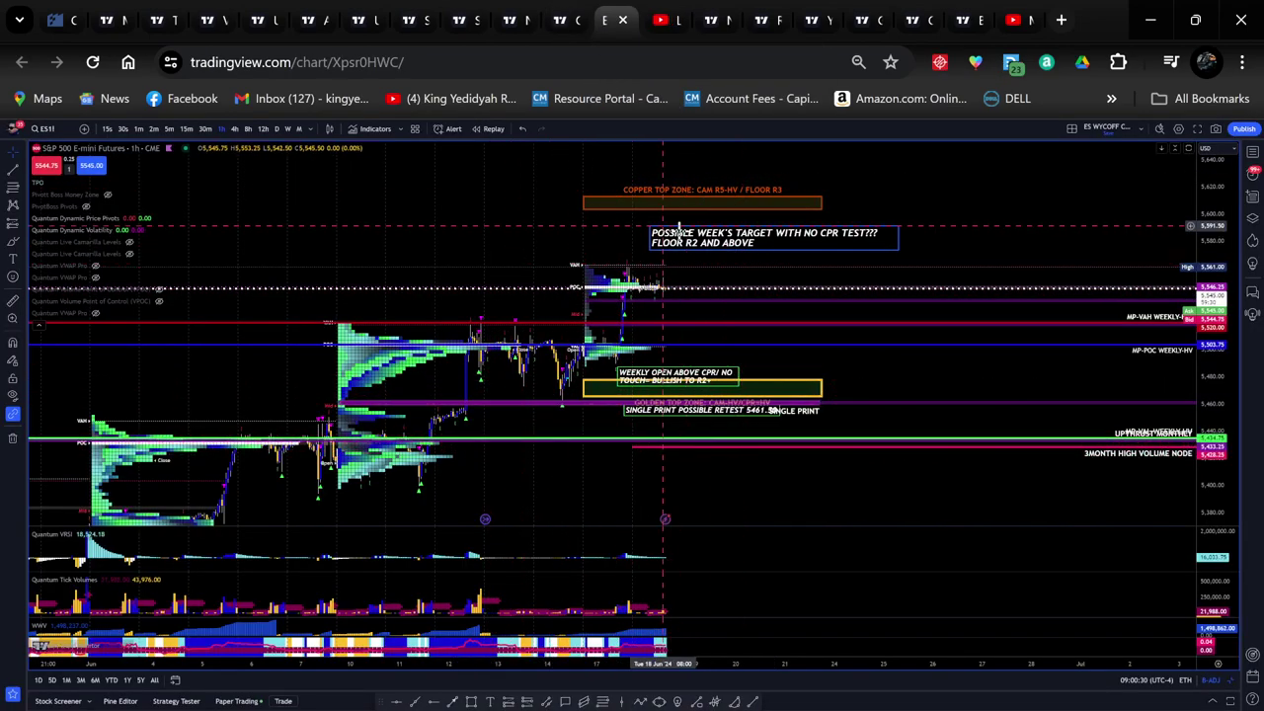
Replace the TPO profiles with the PivotBoss Pivots and draw a red box around the weekly pivot range from about 5,488 to 5,459.50.
left_click_drag(748, 472, 745, 478)
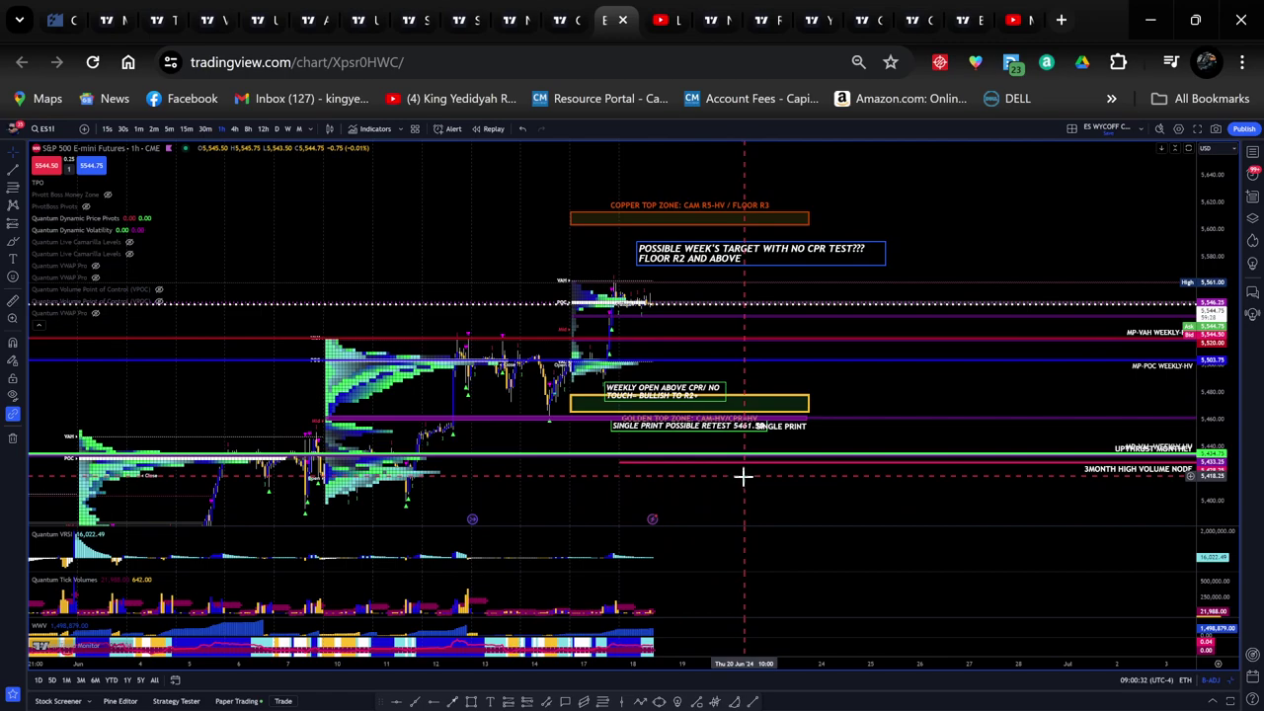
left_click_drag(1217, 388, 1217, 367)
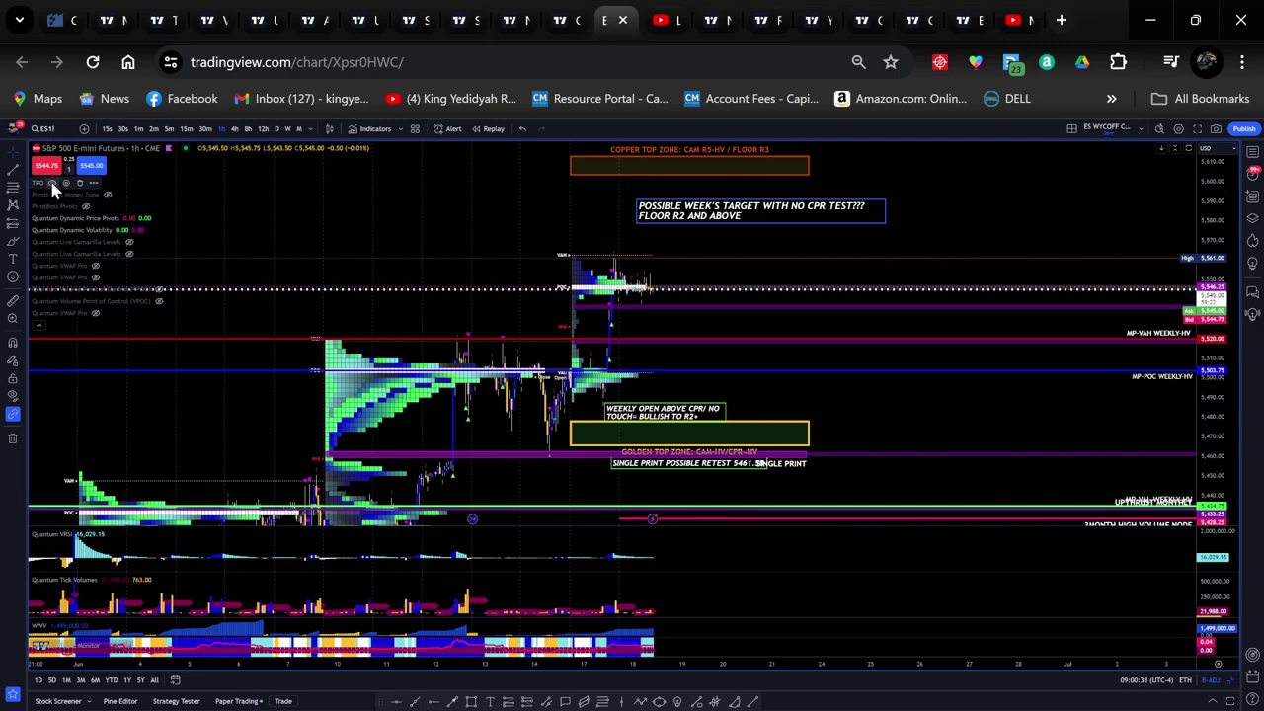
left_click(53, 185)
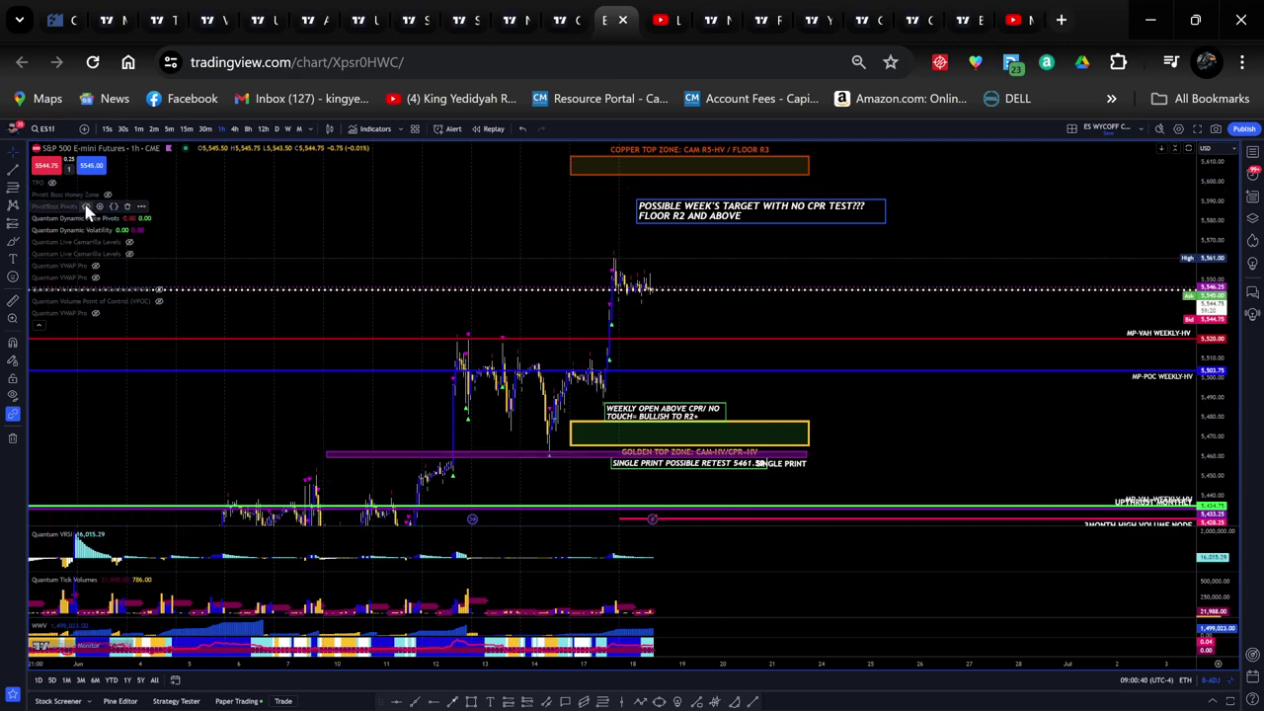
left_click(87, 207)
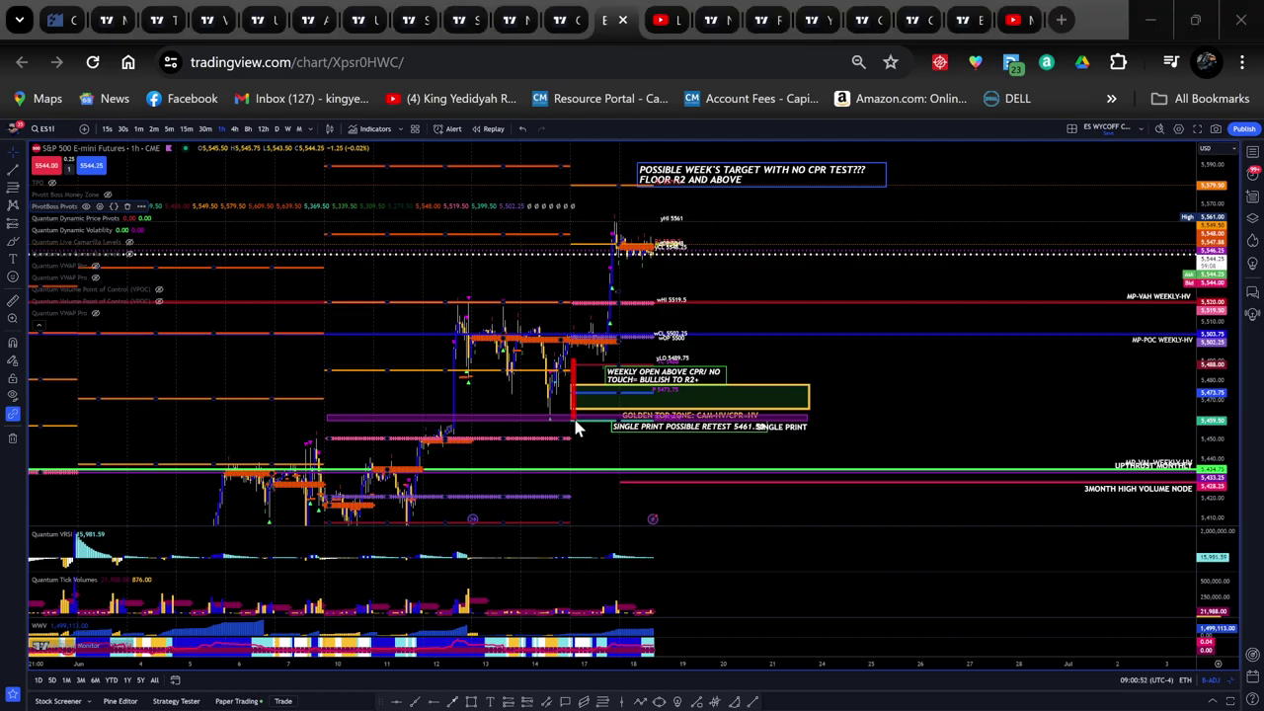
left_click_drag(741, 440, 795, 429)
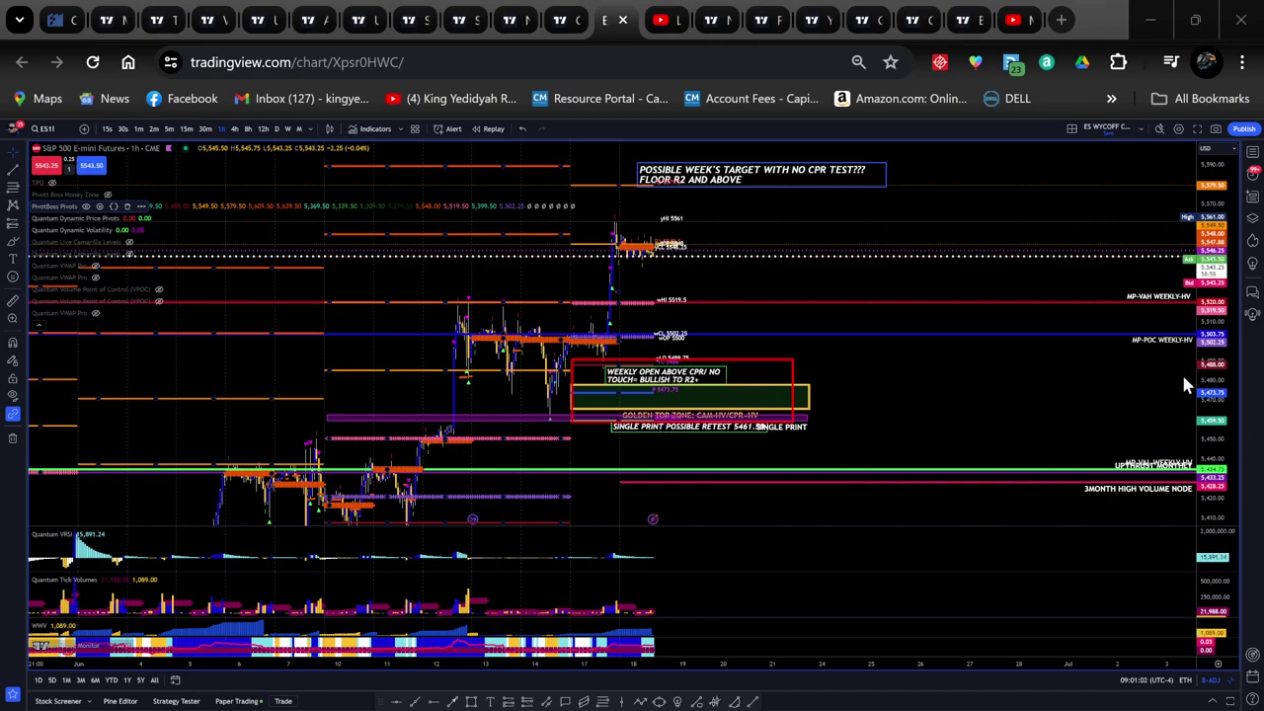
Point out the weekly pivot range levels, clear the red markings, and examine the candles around the weekly open above the CPR.
left_click_drag(1185, 422, 1233, 431)
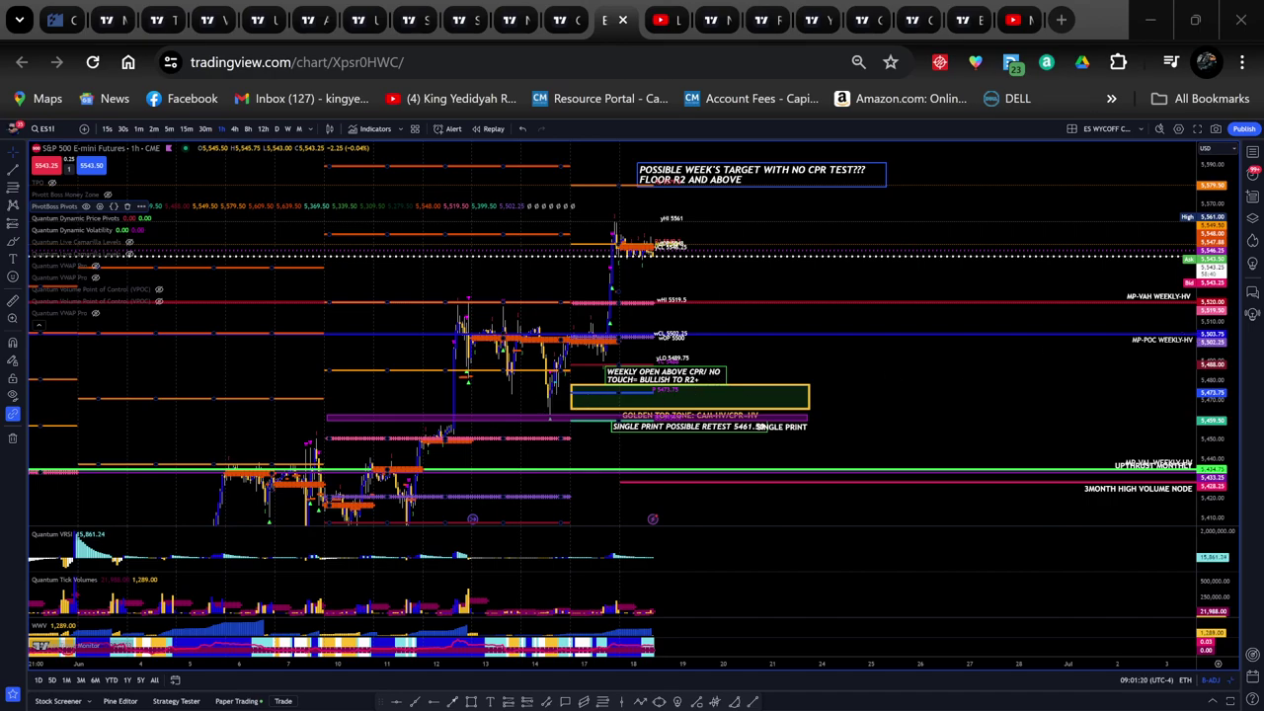
left_click_drag(1212, 428, 1212, 261)
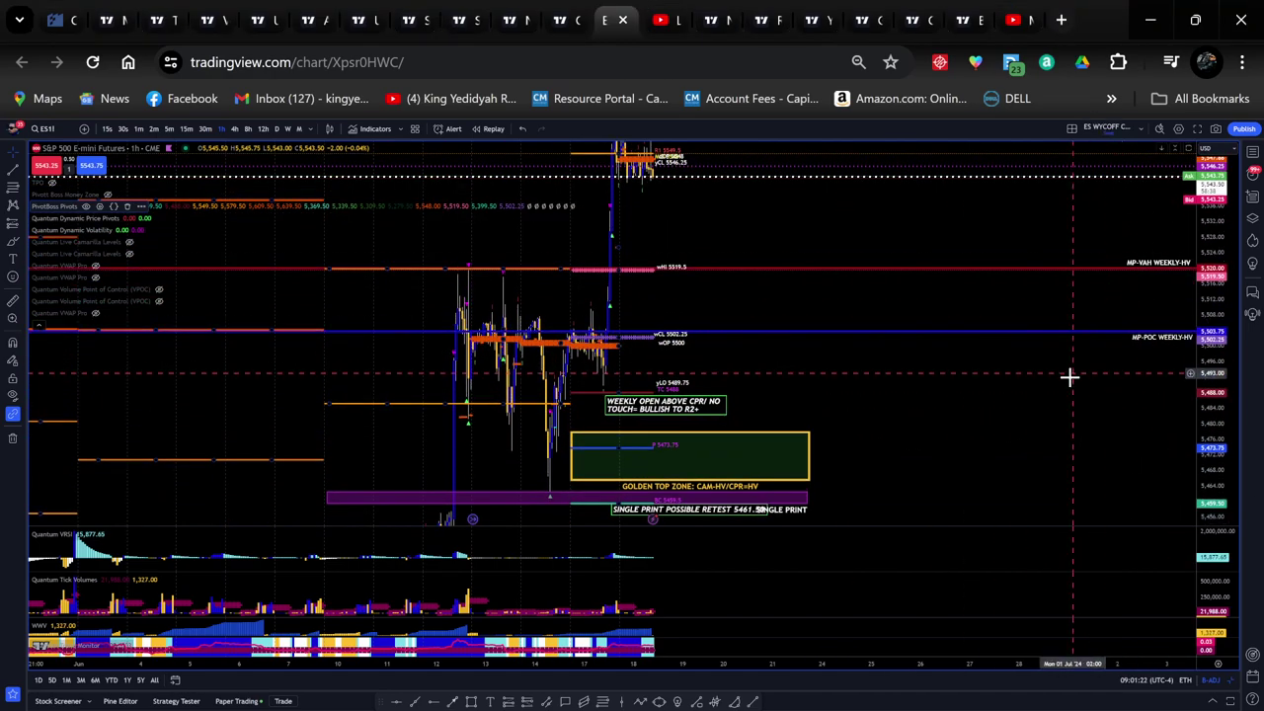
scroll(1069, 377, "up", 9)
left_click_drag(245, 350, 873, 377)
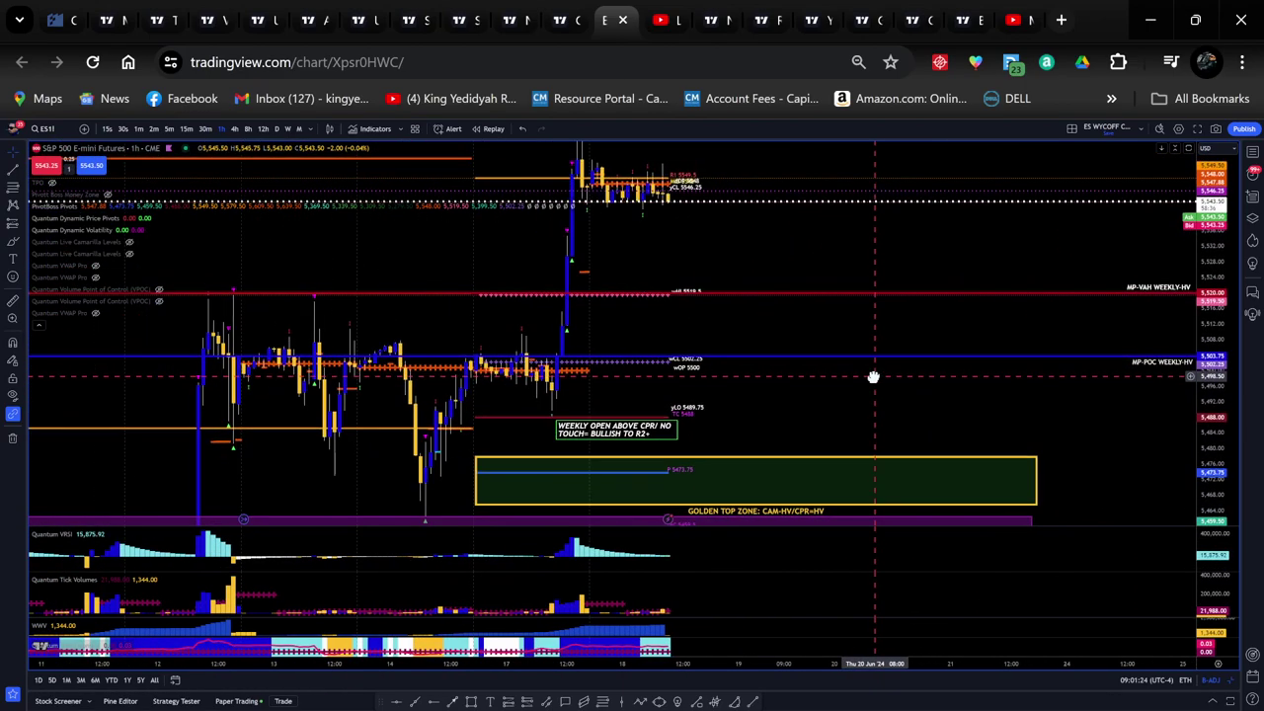
scroll(821, 386, "up", 4)
left_click_drag(539, 384, 832, 400)
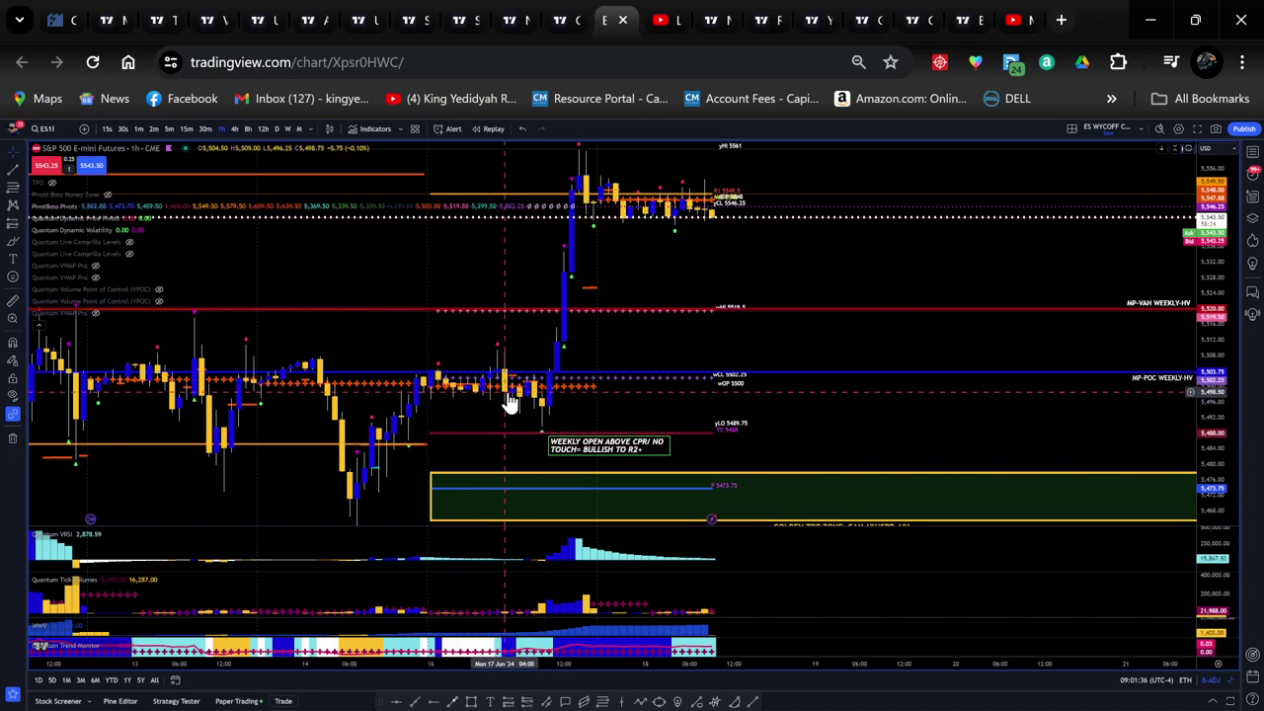
Examine the levels above Monday's high up to floor R4 and point a red arrow at the R2 level, 5,579.50.
left_click_drag(728, 266, 596, 306)
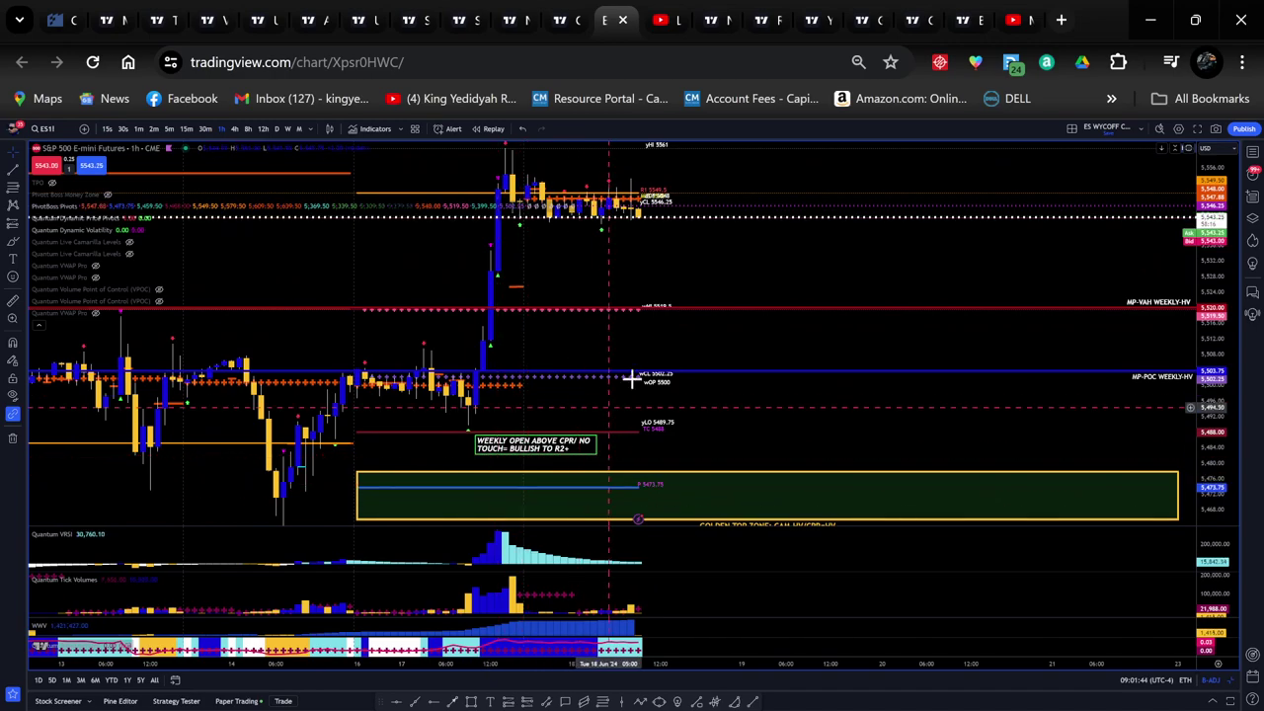
left_click_drag(671, 345, 620, 432)
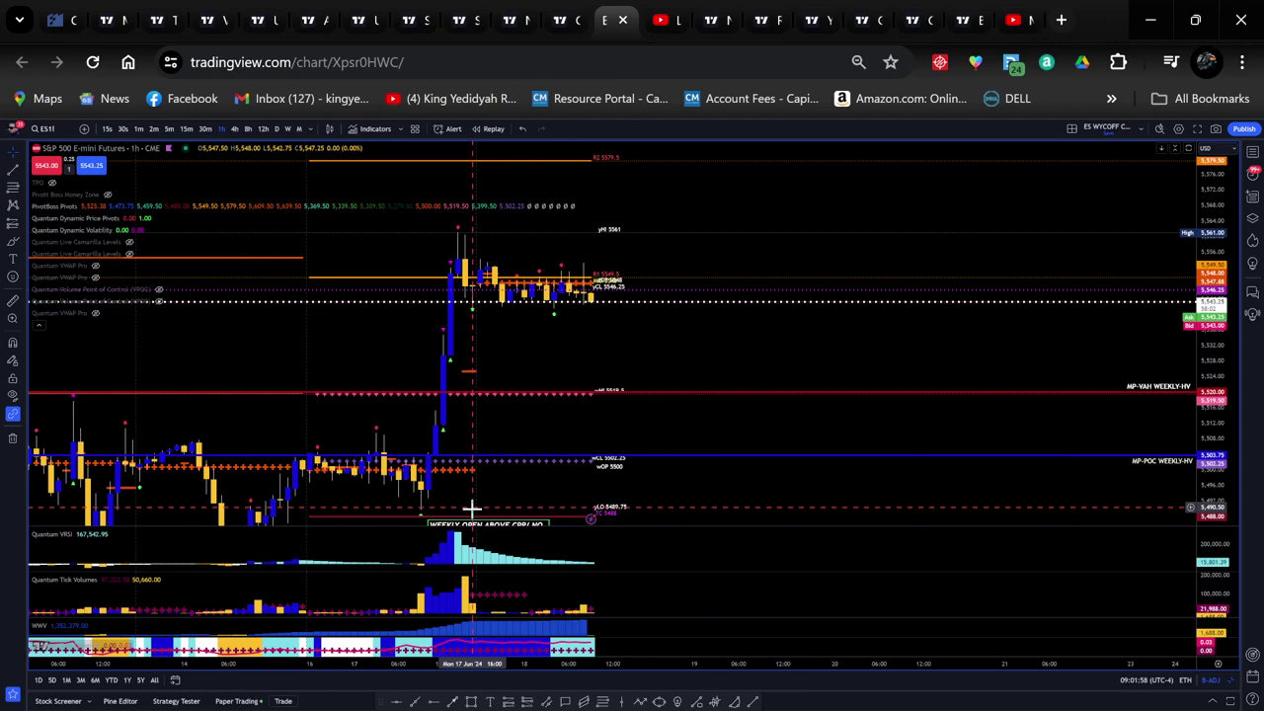
mouse_move(454, 511)
left_mouse_down()
mouse_move(447, 454)
mouse_move(433, 506)
left_mouse_up()
left_click_drag(721, 369, 776, 434)
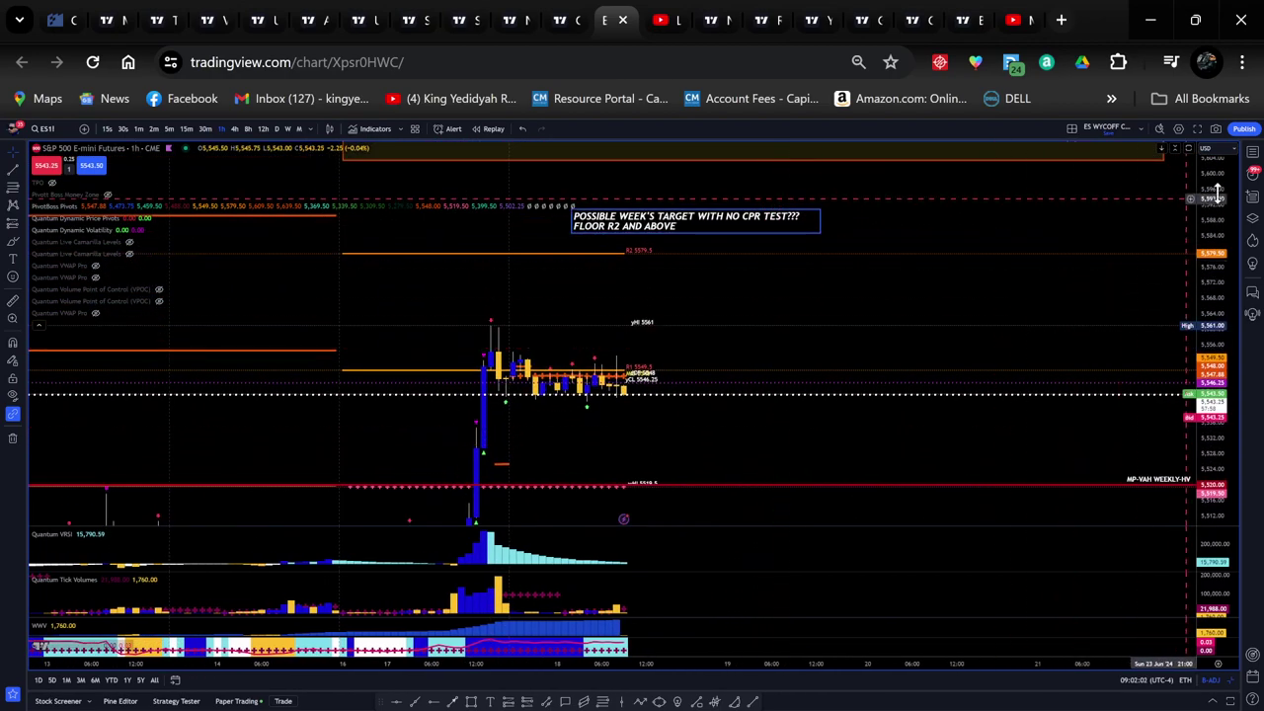
mouse_move(787, 327)
left_mouse_down()
mouse_move(819, 347)
mouse_move(799, 339)
left_mouse_up()
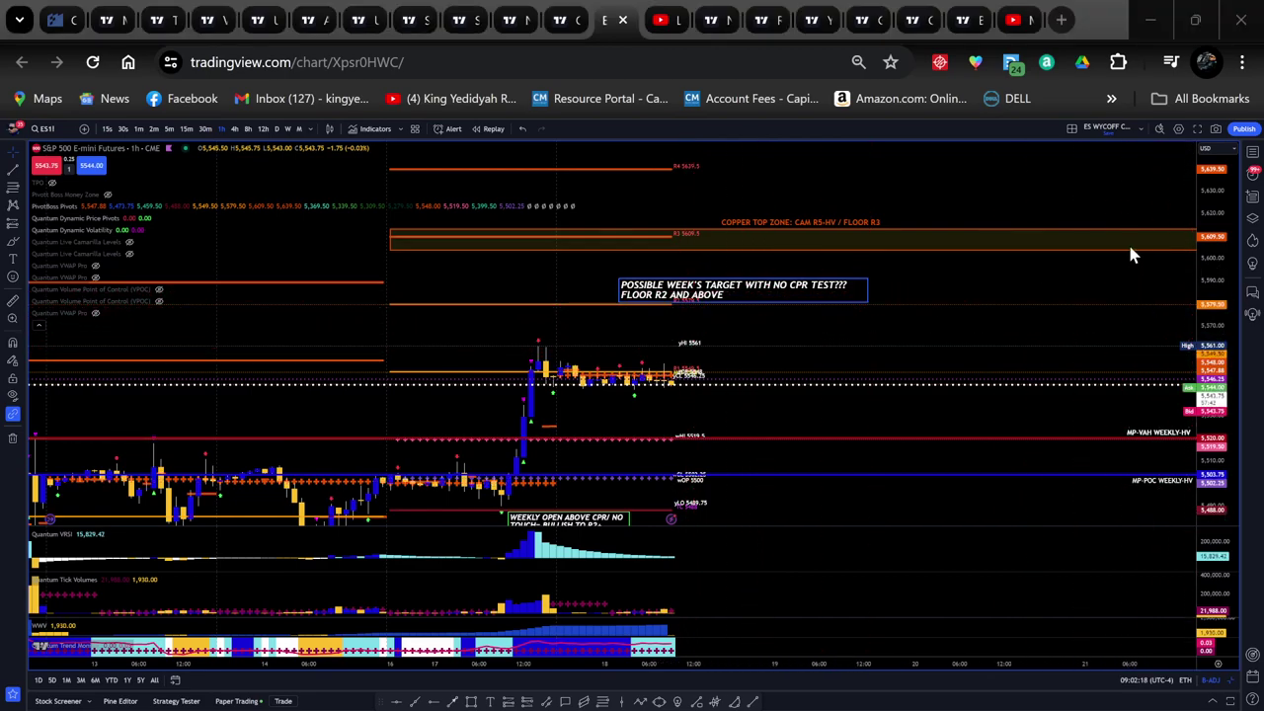
mouse_move(1210, 308)
left_mouse_down()
mouse_move(608, 282)
mouse_move(1132, 281)
left_mouse_up()
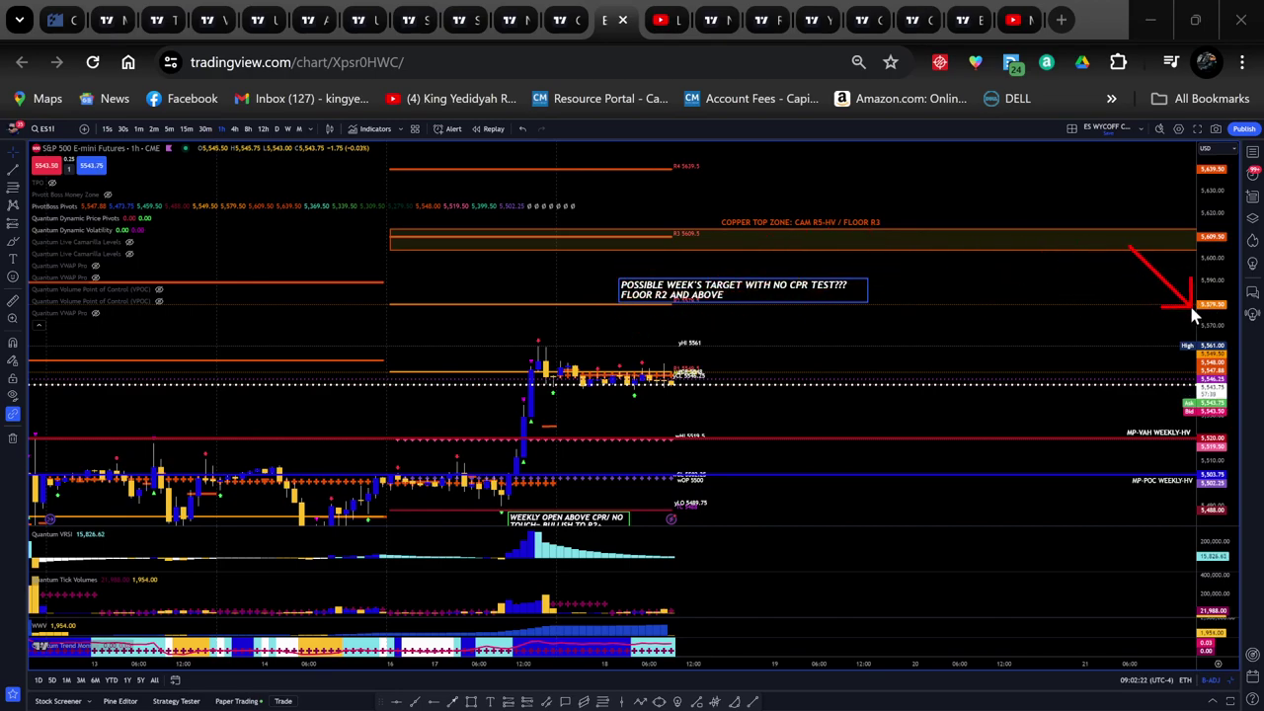
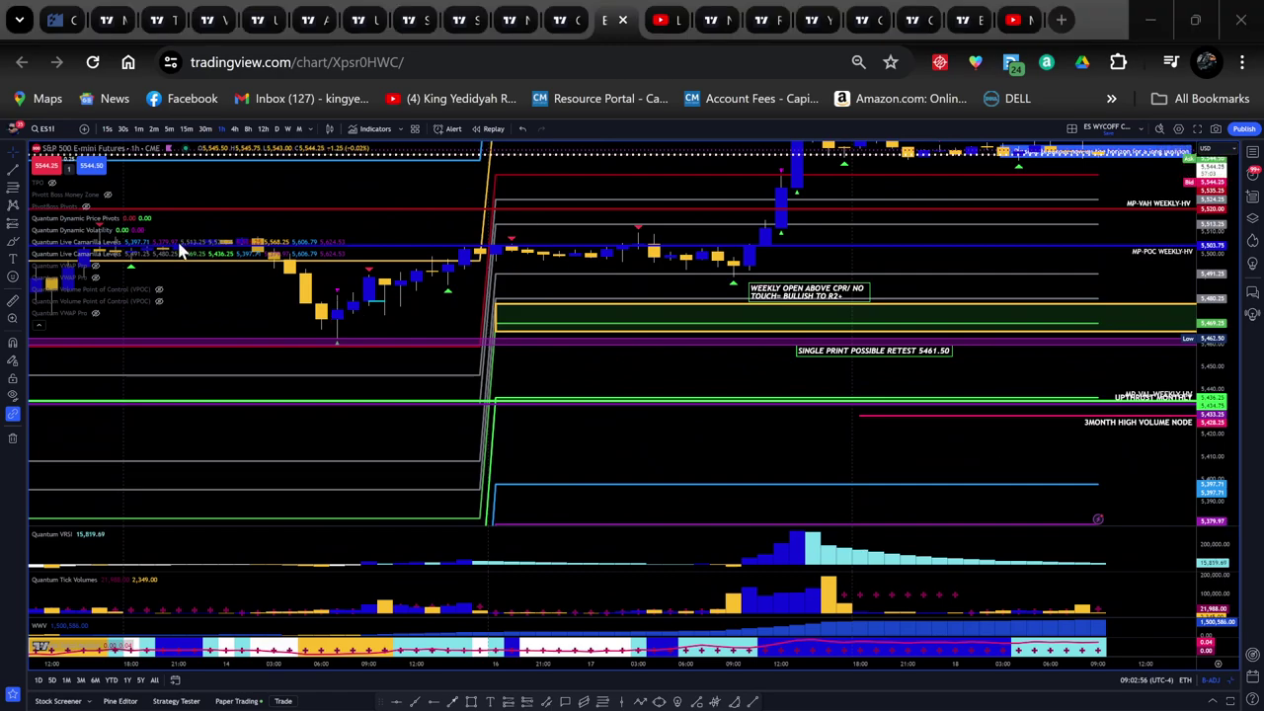
Point red arrows at the prior week's lower green Camarilla line and the current week's upper red line, and clear the arrows.
left_click_drag(386, 514, 392, 521)
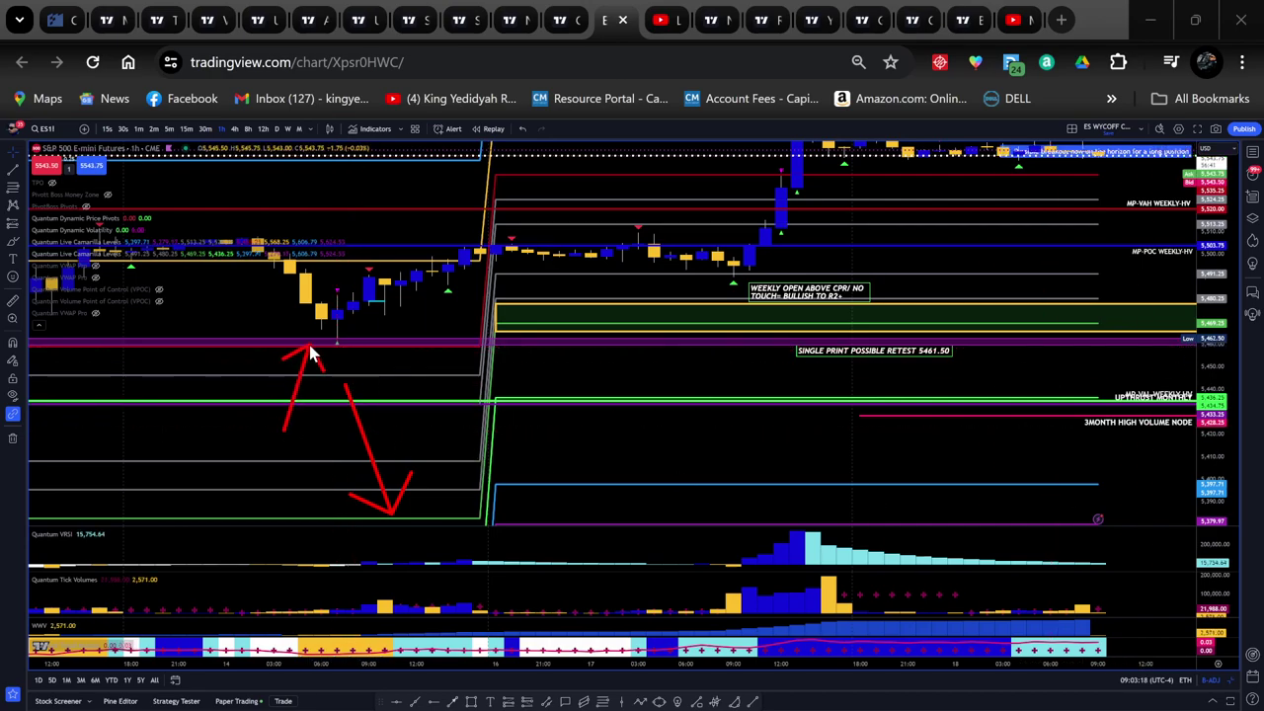
left_click_drag(397, 358, 529, 185)
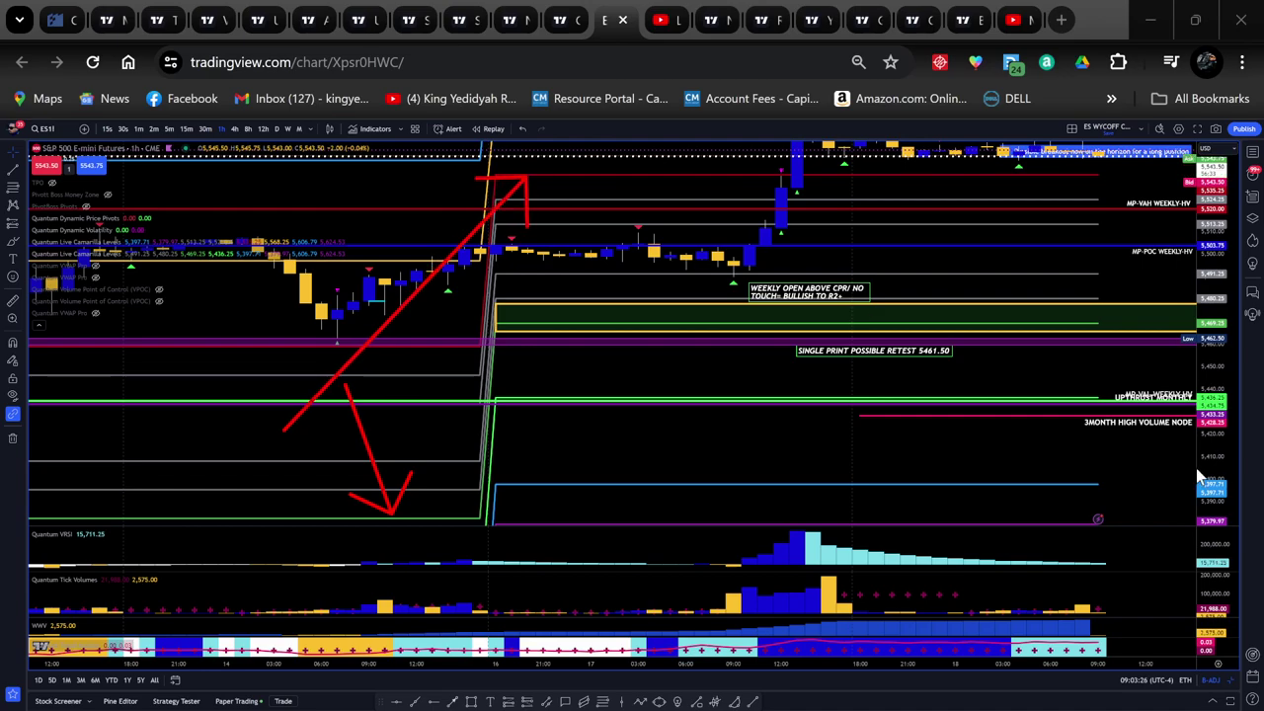
left_click(600, 176)
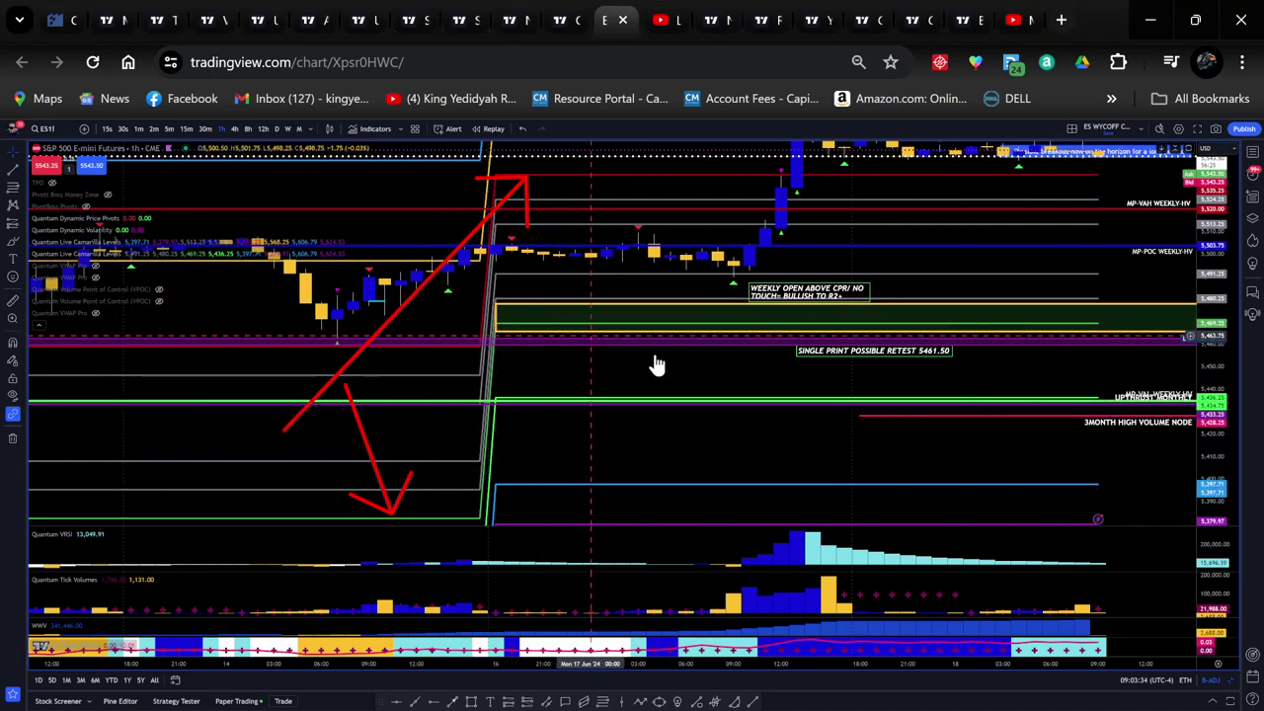
key("Escape")
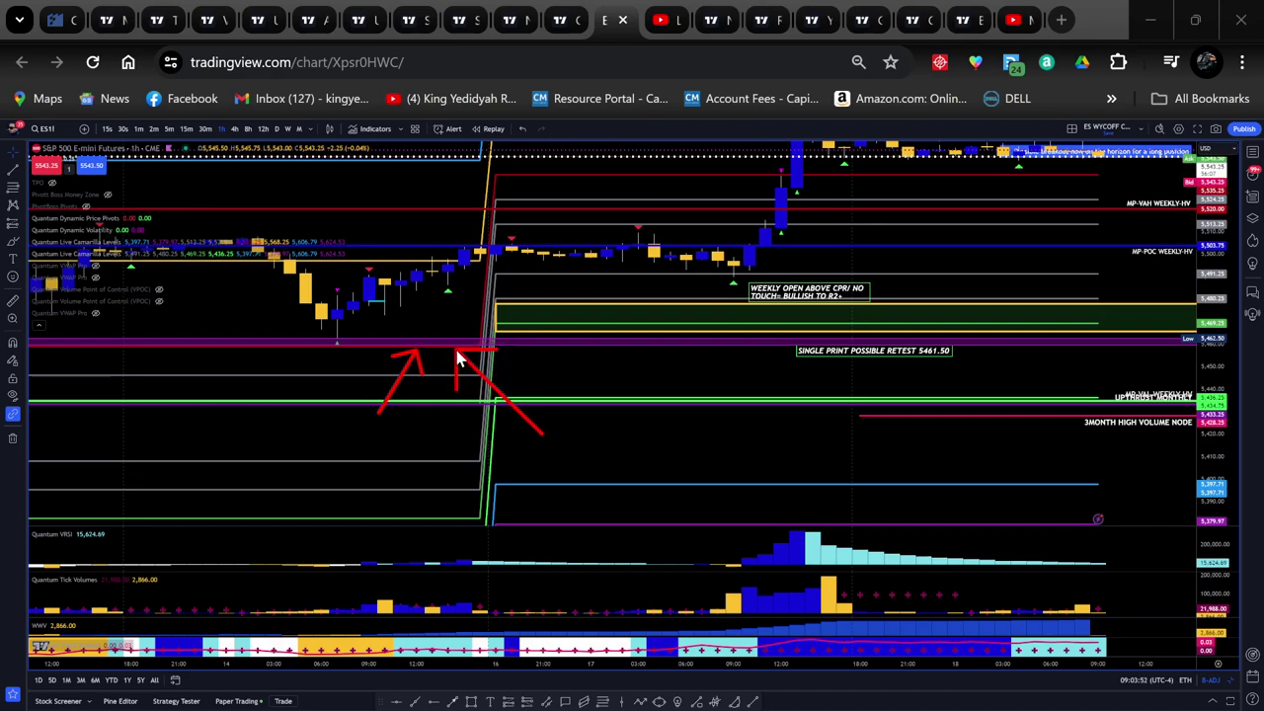
Point out the prior week's red and current week's green Camarilla lines with arrows, and show the PivotBoss Pivots alongside the Camarilla levels.
mouse_move(476, 345)
left_mouse_down()
mouse_move(790, 316)
mouse_move(1154, 318)
mouse_move(1195, 336)
left_mouse_up()
left_click_drag(1085, 354, 608, 334)
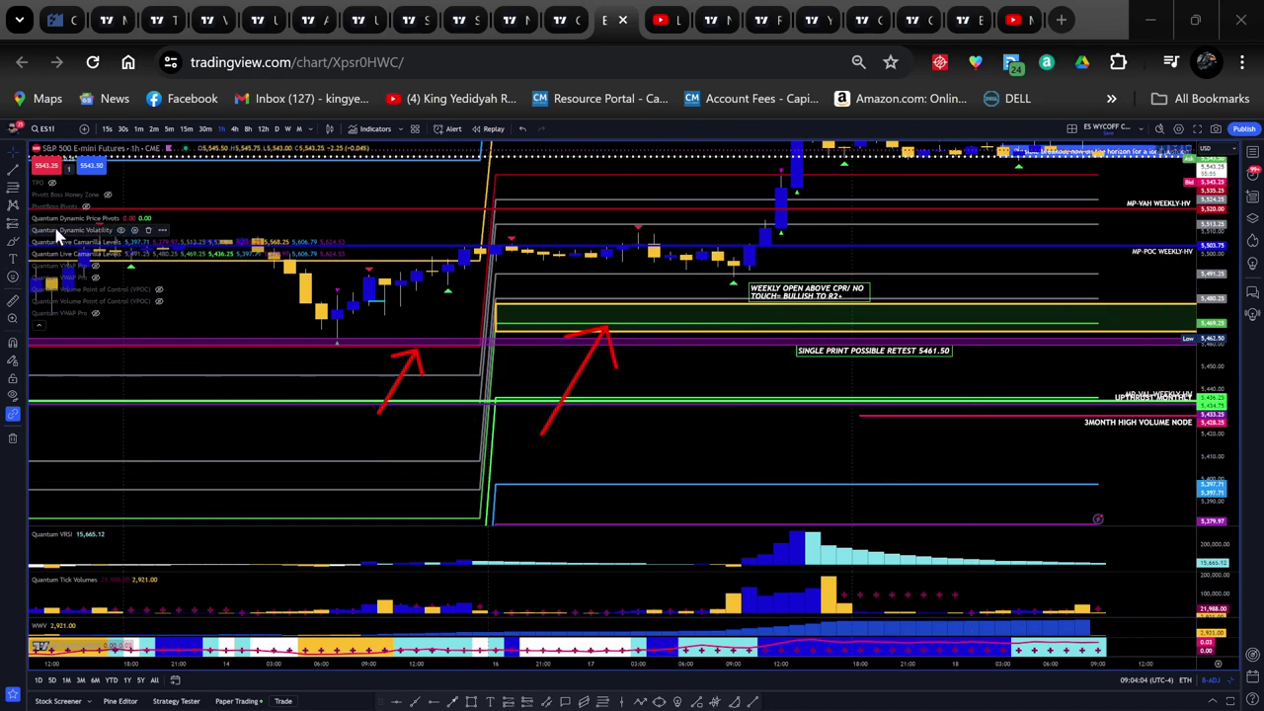
left_click(86, 206)
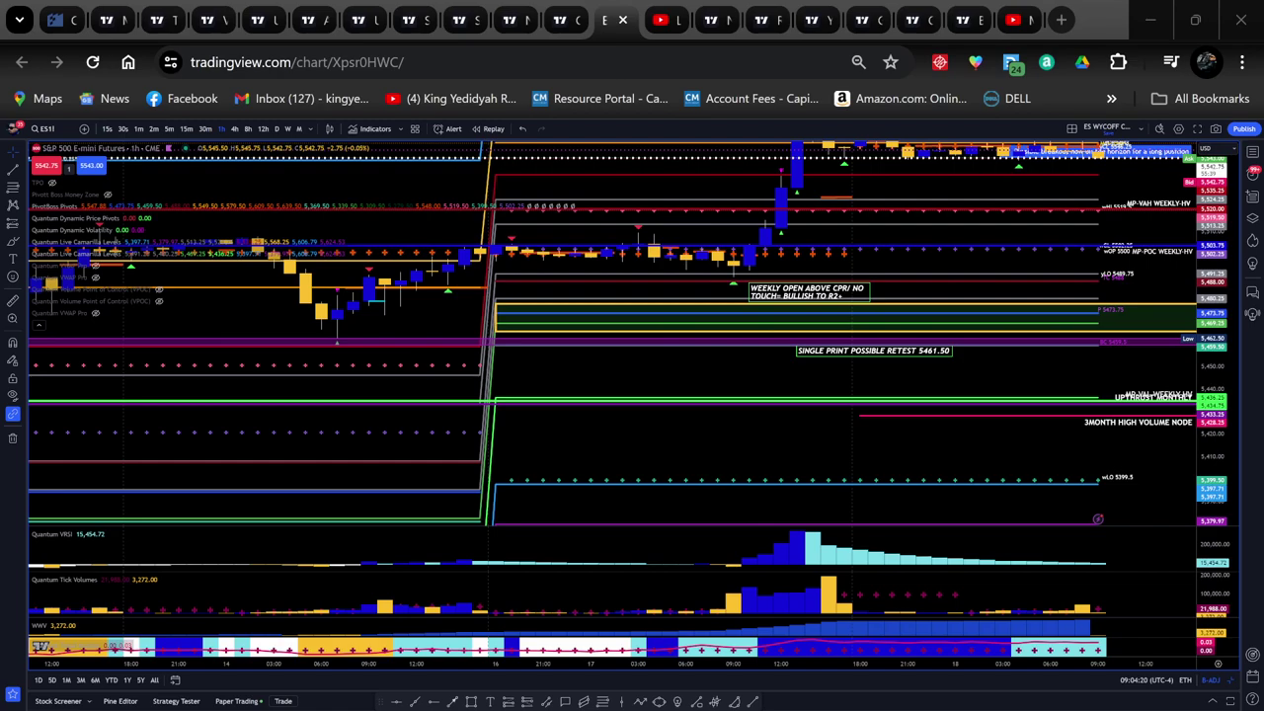
Compare the current and prior weeks' combined pivot and Camarilla levels with price, including the R2 target and golden top zone.
left_click_drag(681, 375, 517, 476)
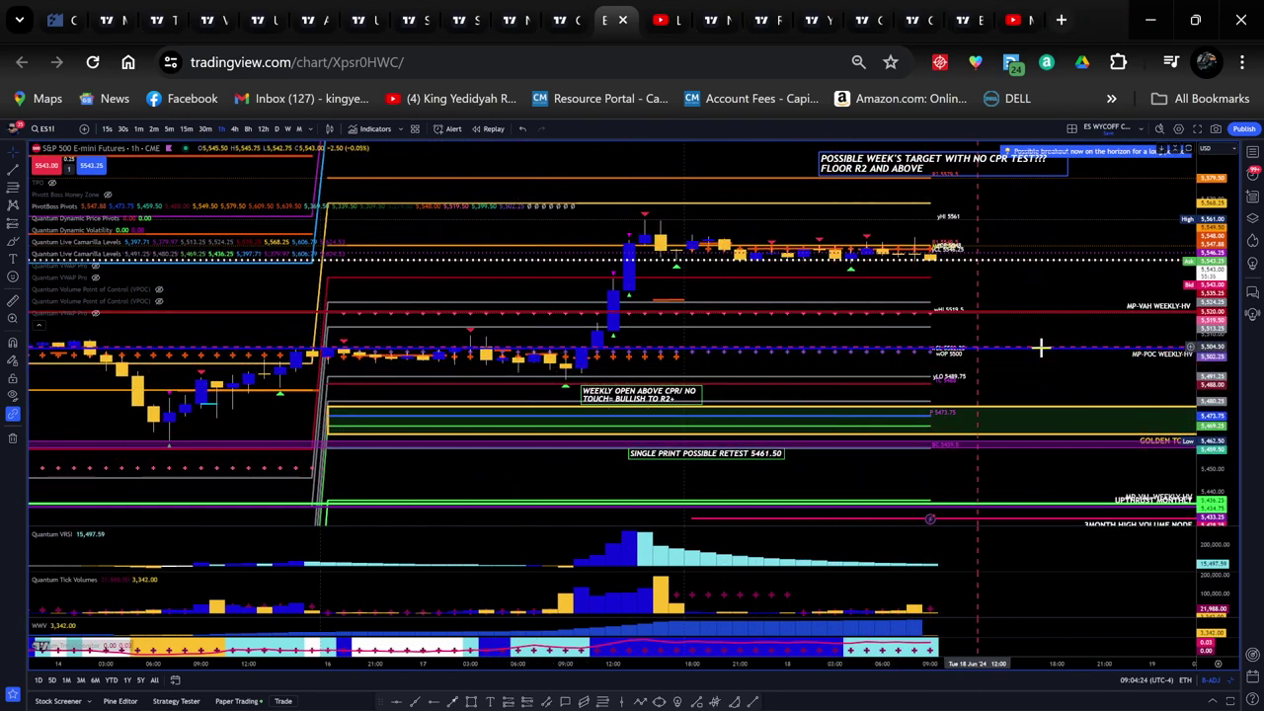
left_click_drag(991, 385, 962, 429)
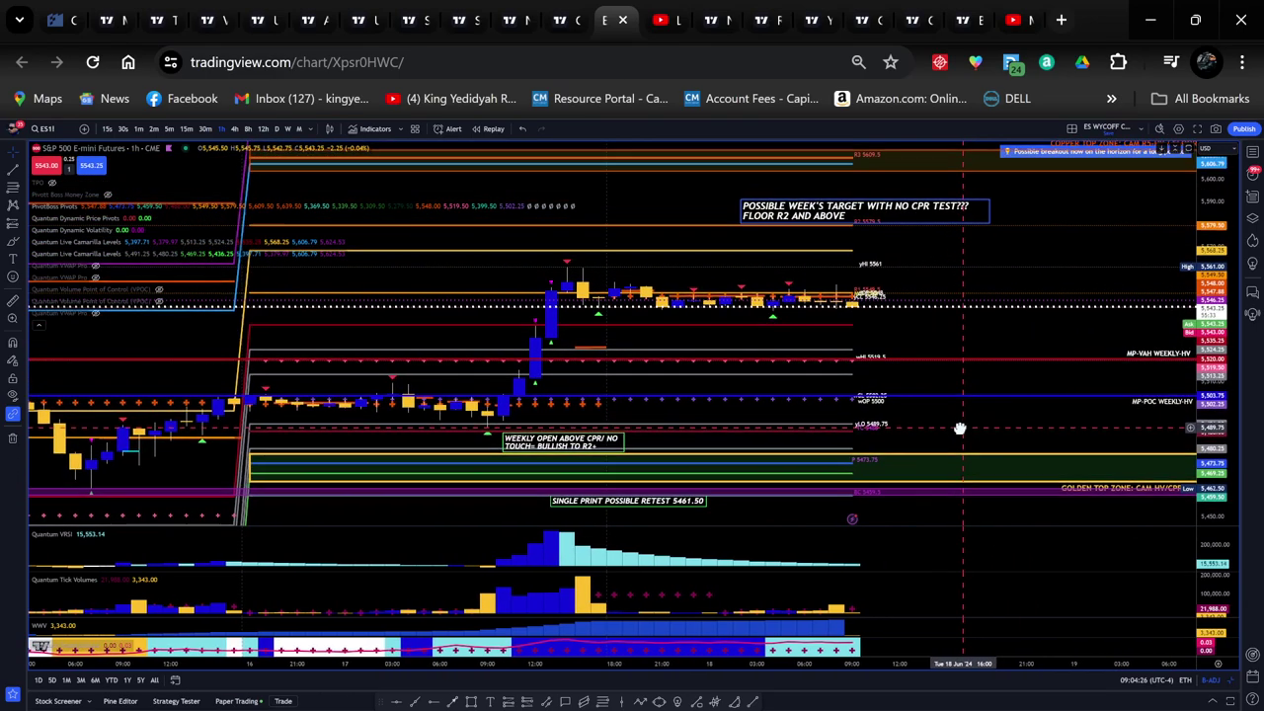
left_click_drag(1214, 355, 1214, 257)
scroll(1076, 342, "down", 3)
left_click_drag(1105, 342, 908, 405)
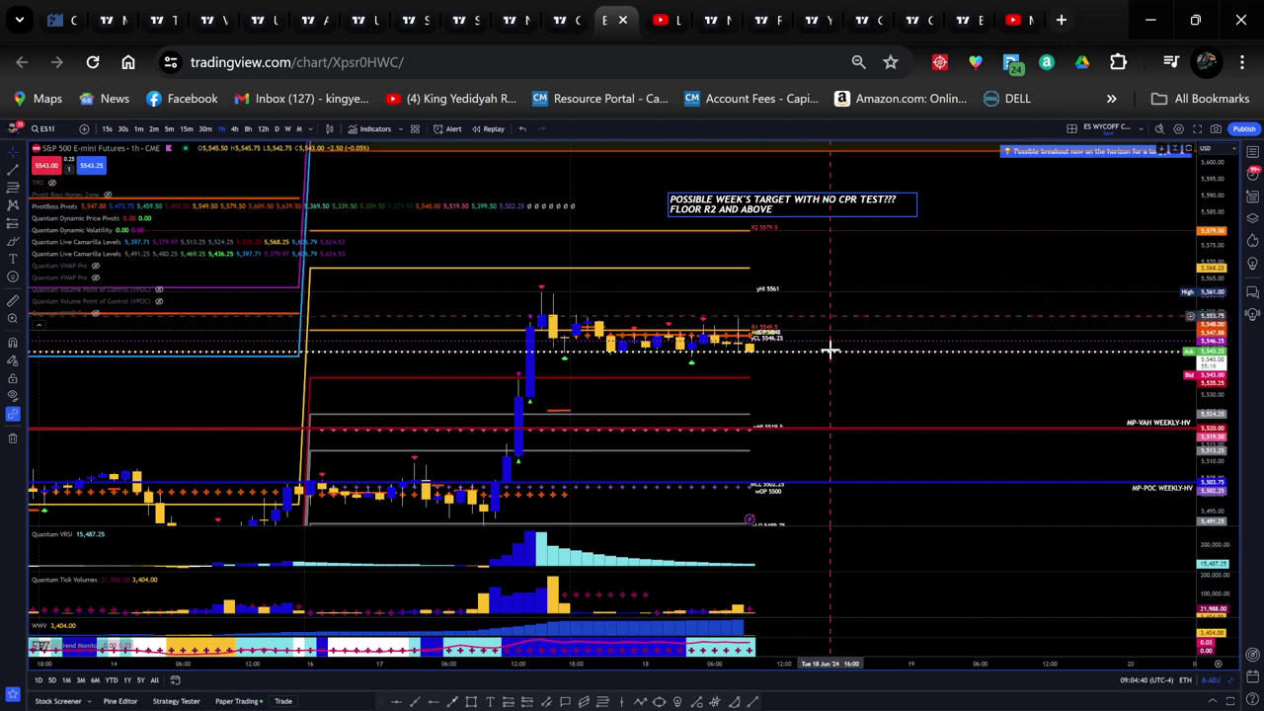
left_click_drag(812, 404, 1020, 338)
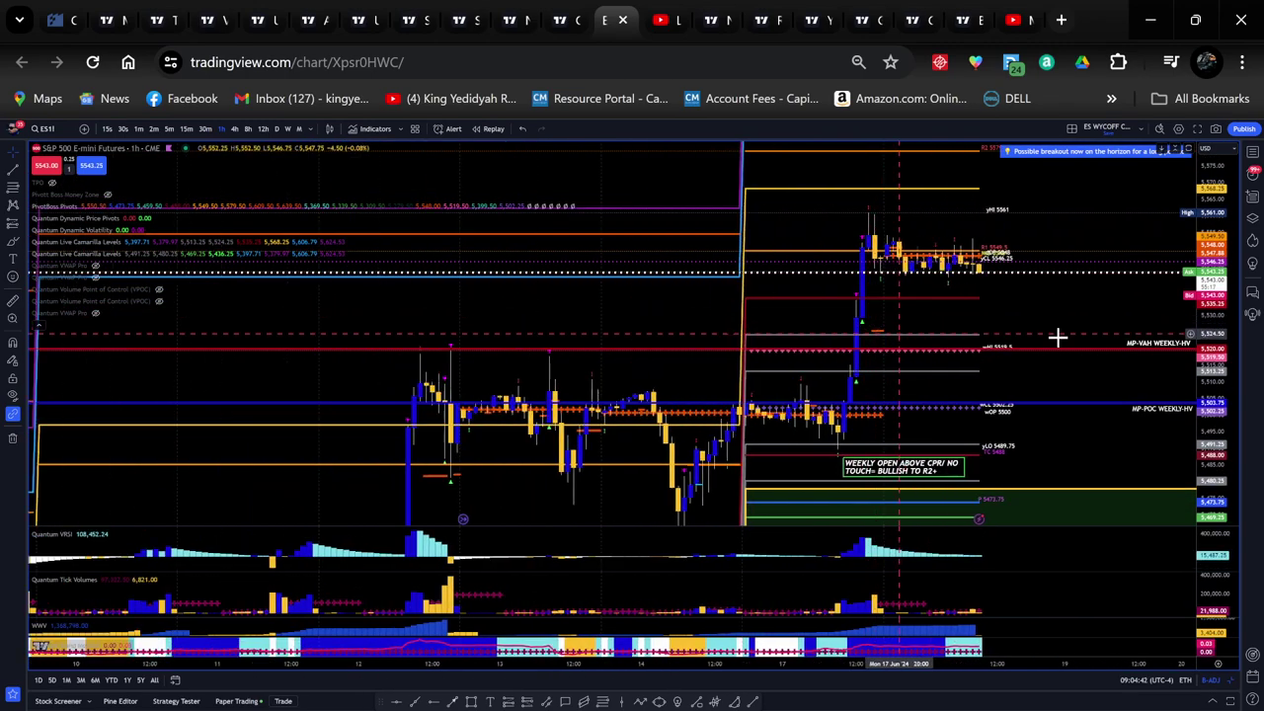
left_click_drag(1217, 226, 1225, 374)
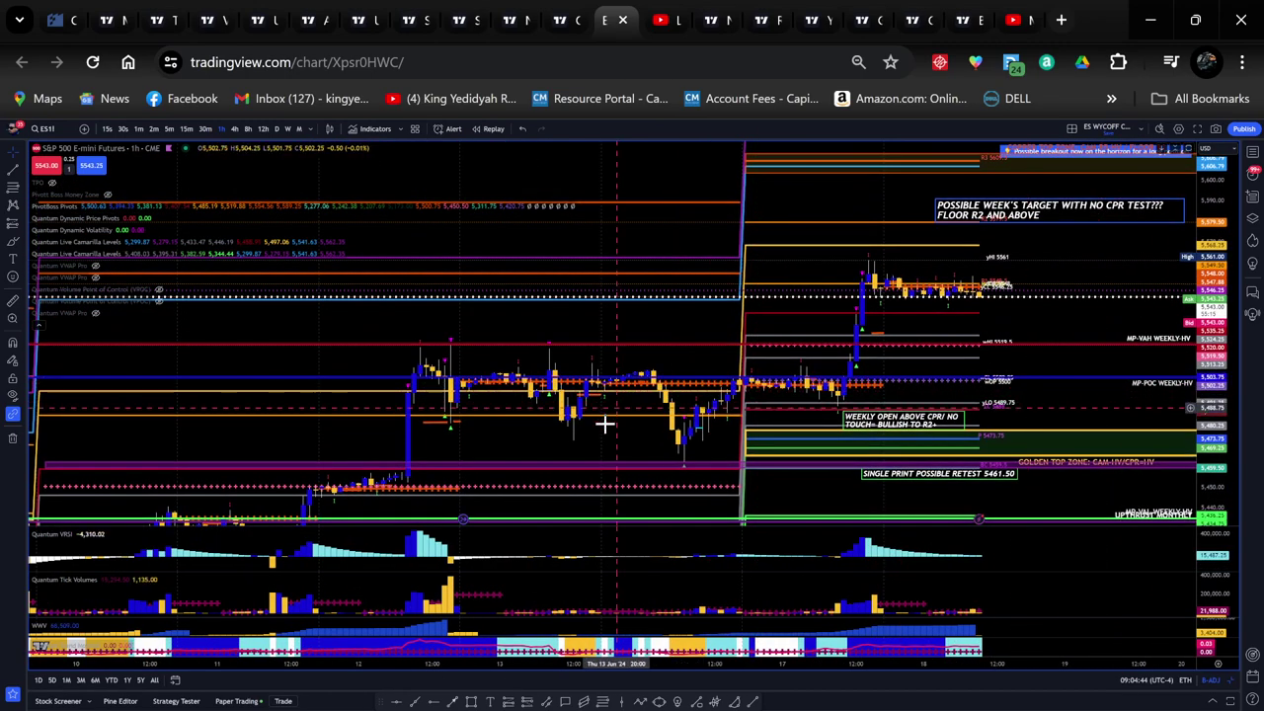
scroll(607, 435, "down", 3)
left_click_drag(610, 384, 624, 276)
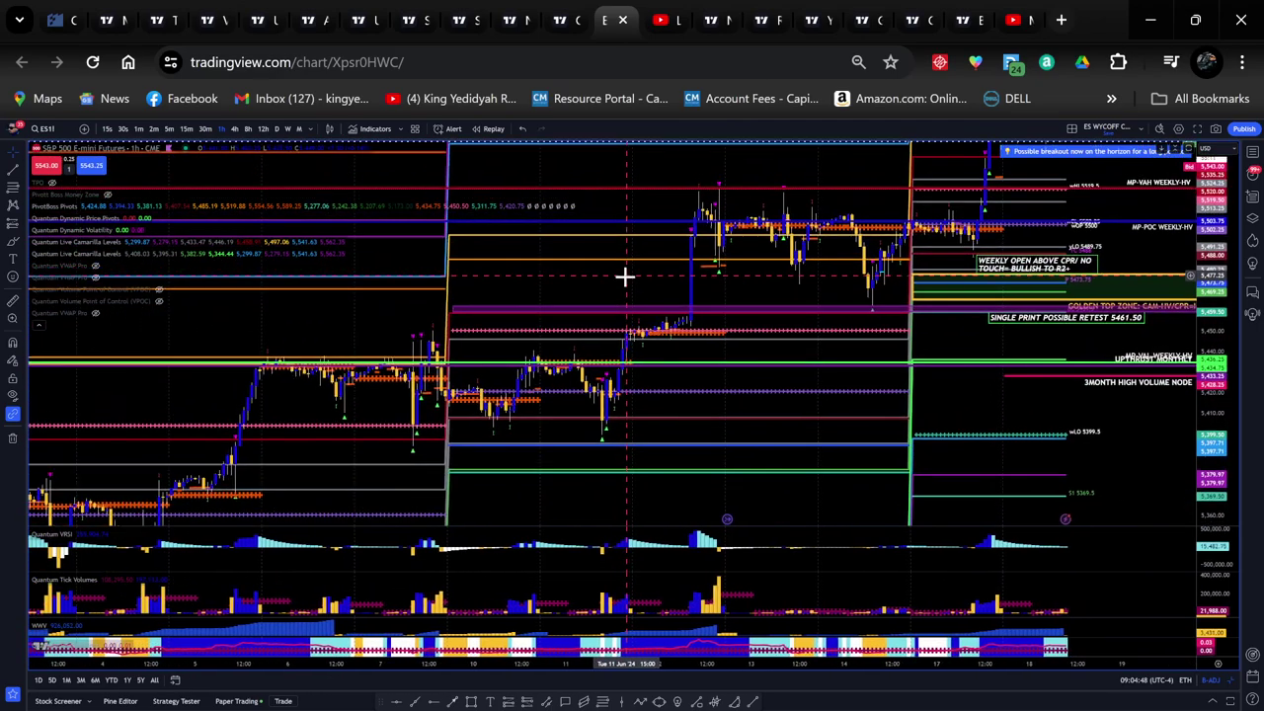
left_click_drag(835, 280, 675, 340)
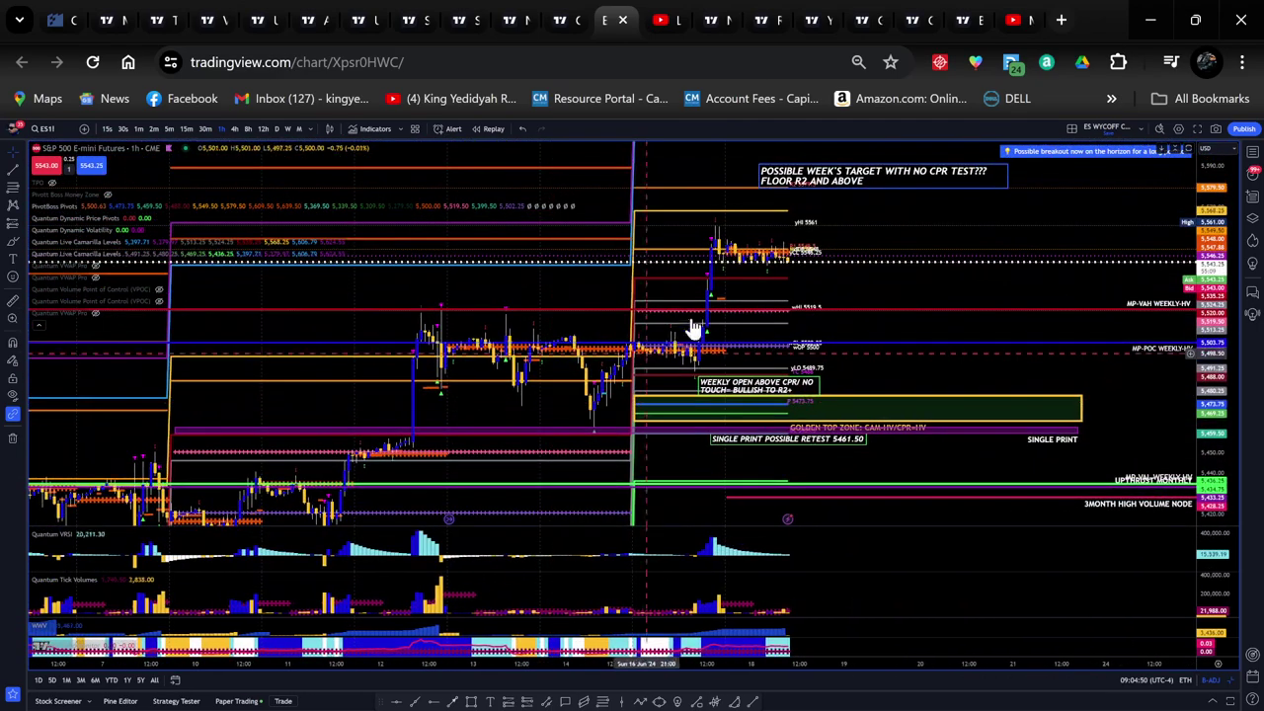
Measure the June 17 rally from Monday's low up to the 5,561 high.
left_click_drag(1214, 400, 1214, 319)
left_click_drag(1002, 366, 937, 428)
scroll(938, 429, "up", 3)
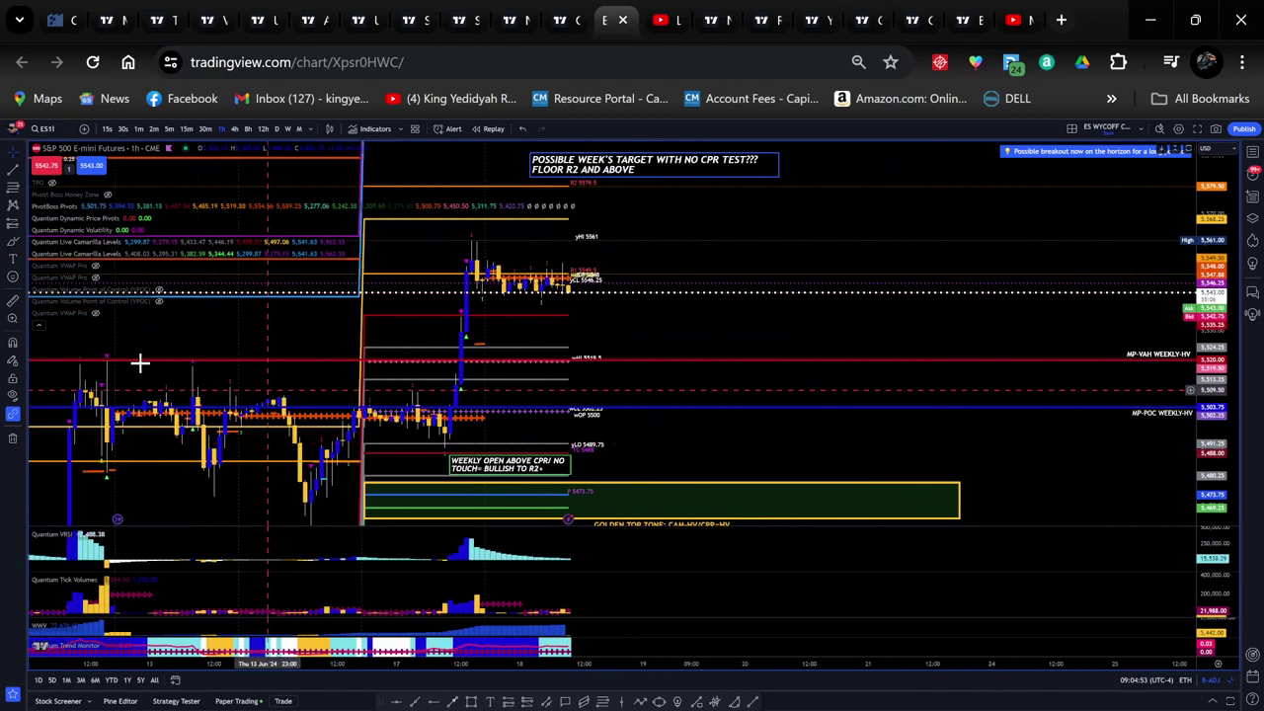
left_click(19, 301)
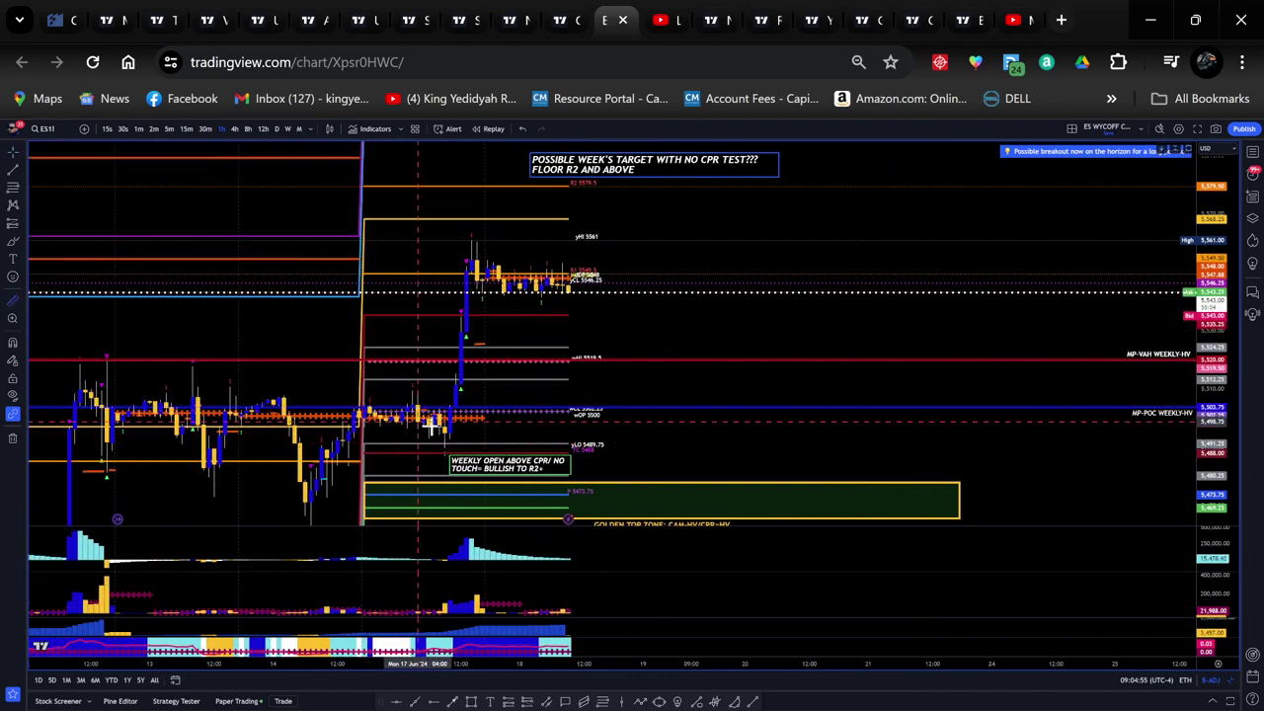
left_click(466, 446)
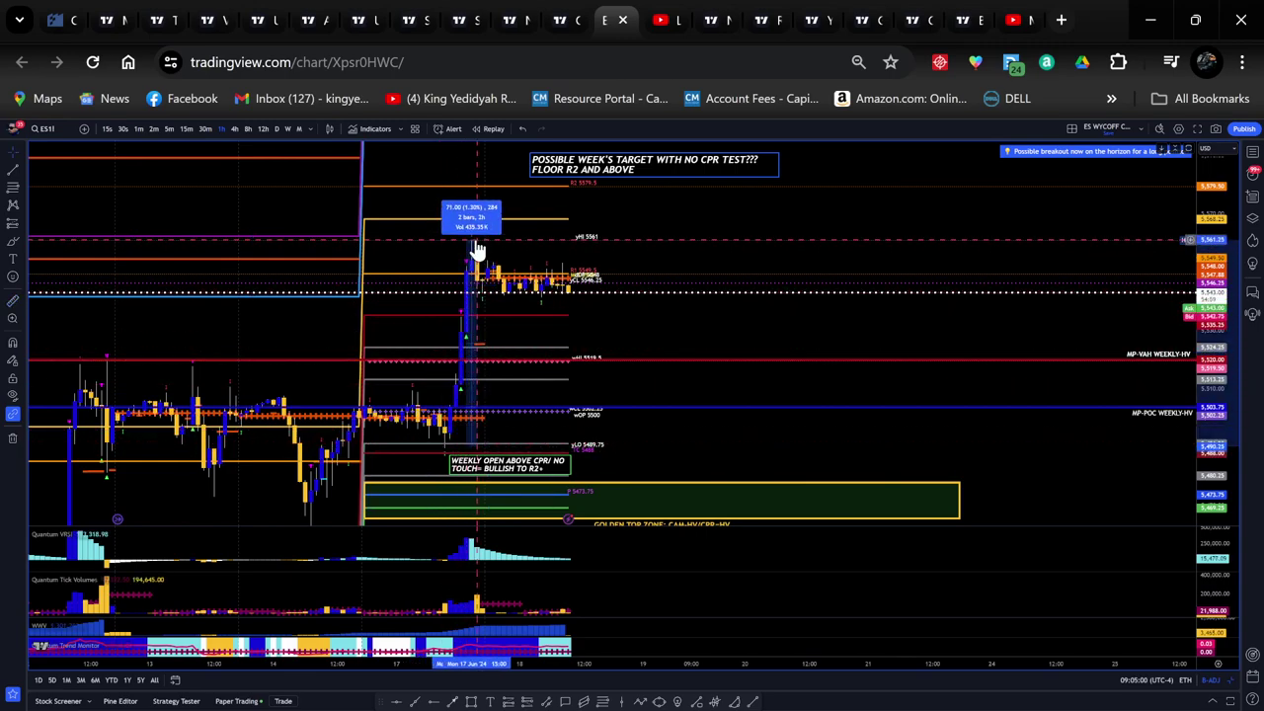
Examine how price behaved against the weekly pivot and Camarilla levels in early June and late May.
left_click_drag(670, 312, 1013, 237)
left_click_drag(476, 426, 768, 293)
left_click_drag(386, 429, 975, 304)
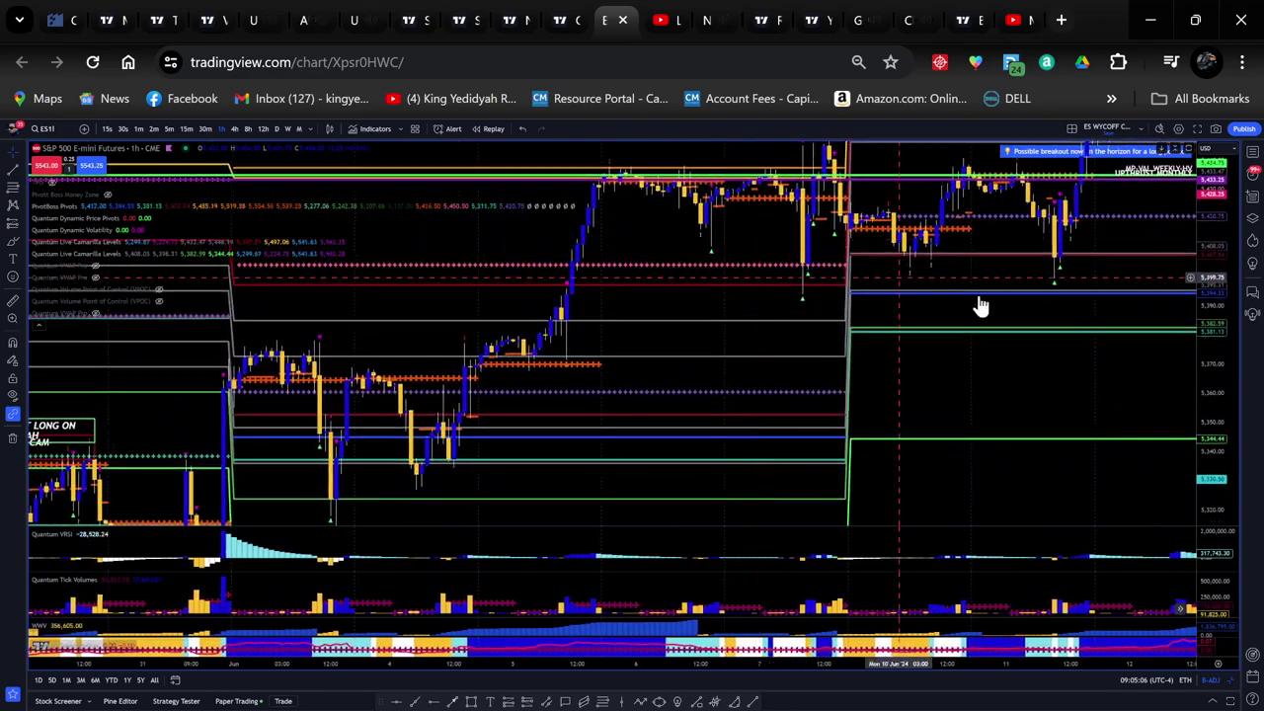
left_click_drag(1222, 371, 1222, 412)
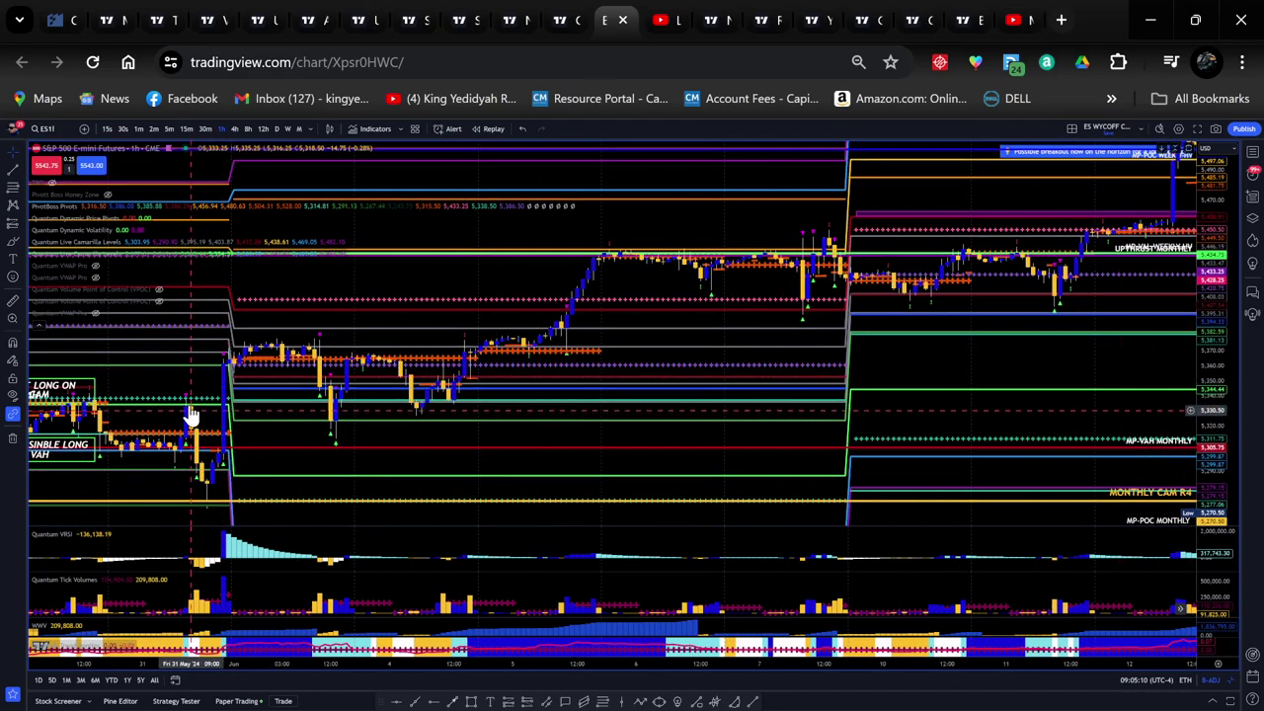
scroll(449, 411, "down", 5)
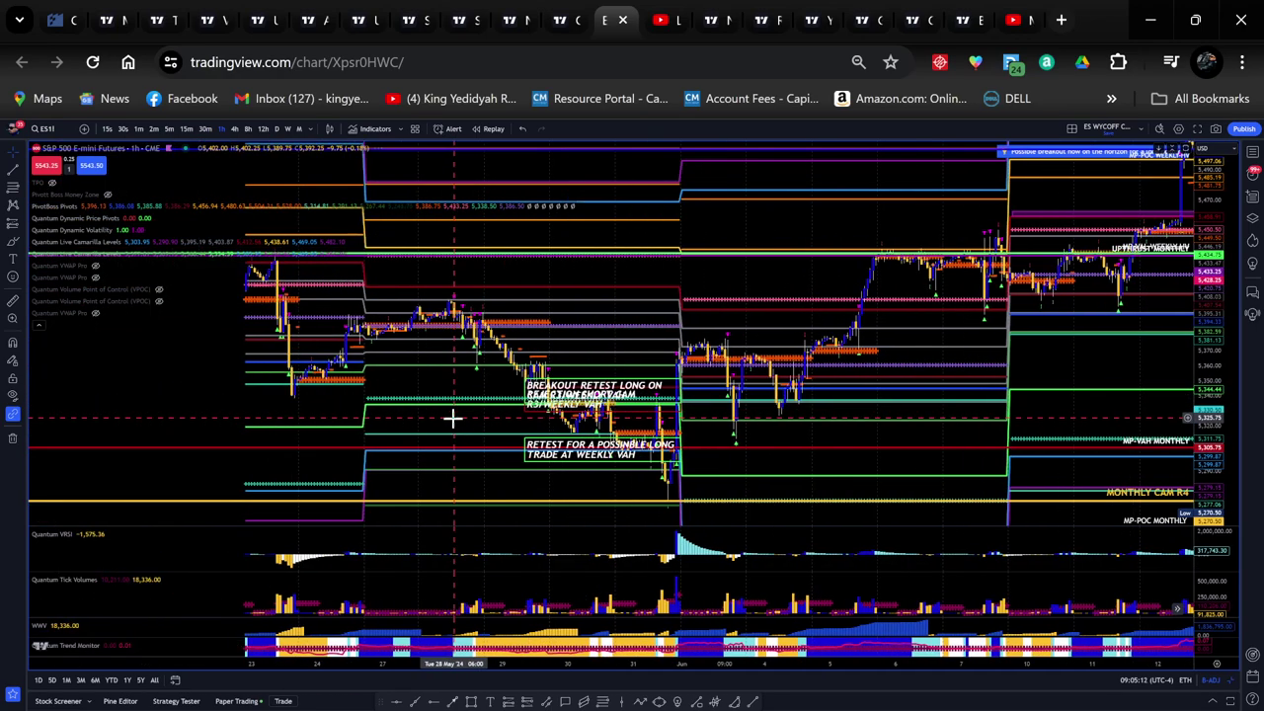
scroll(451, 418, "down", 2)
left_click_drag(451, 469, 607, 485)
scroll(598, 484, "up", 2)
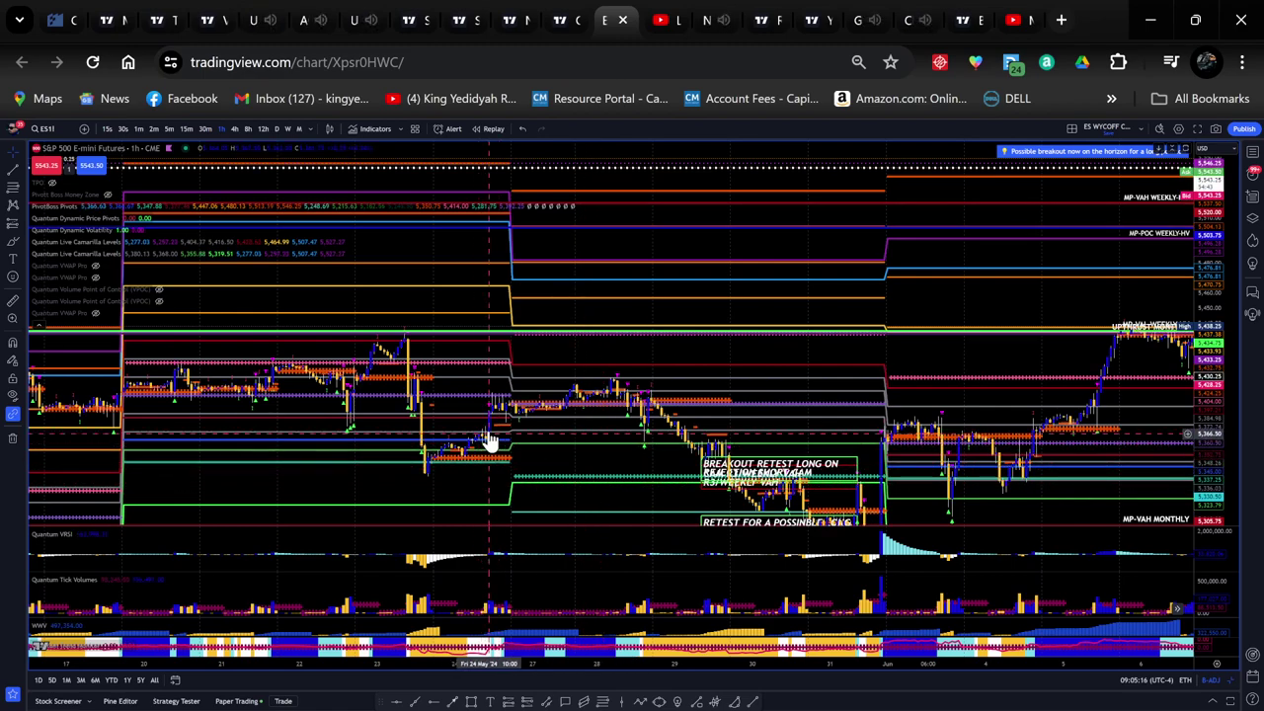
Measure the May 23 price swing from the day's low up to its high.
left_click(12, 301)
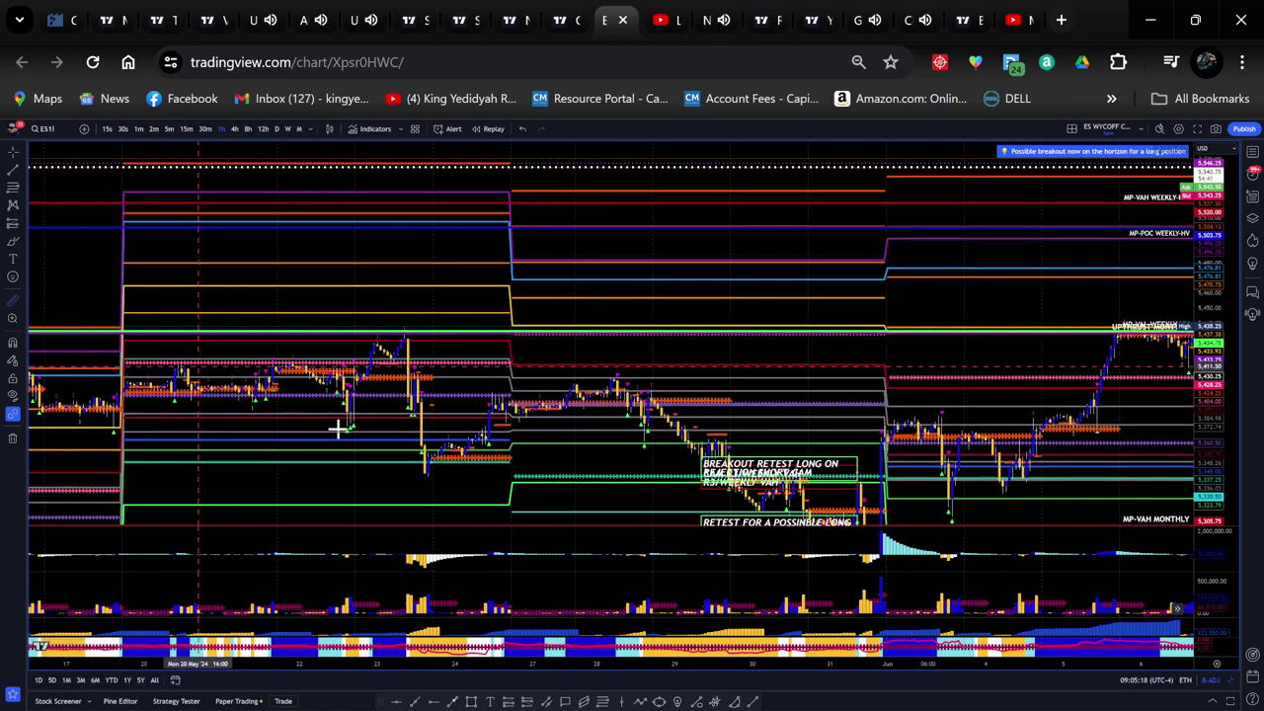
left_click(439, 477)
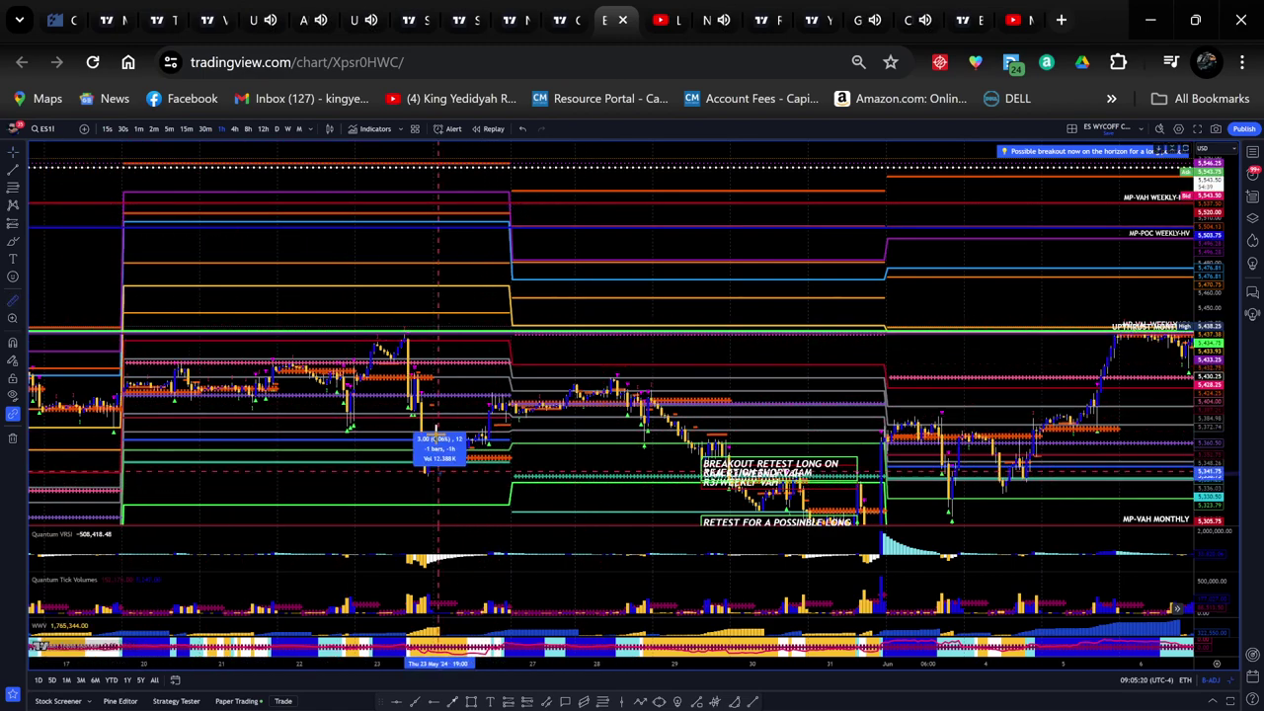
left_click(446, 336)
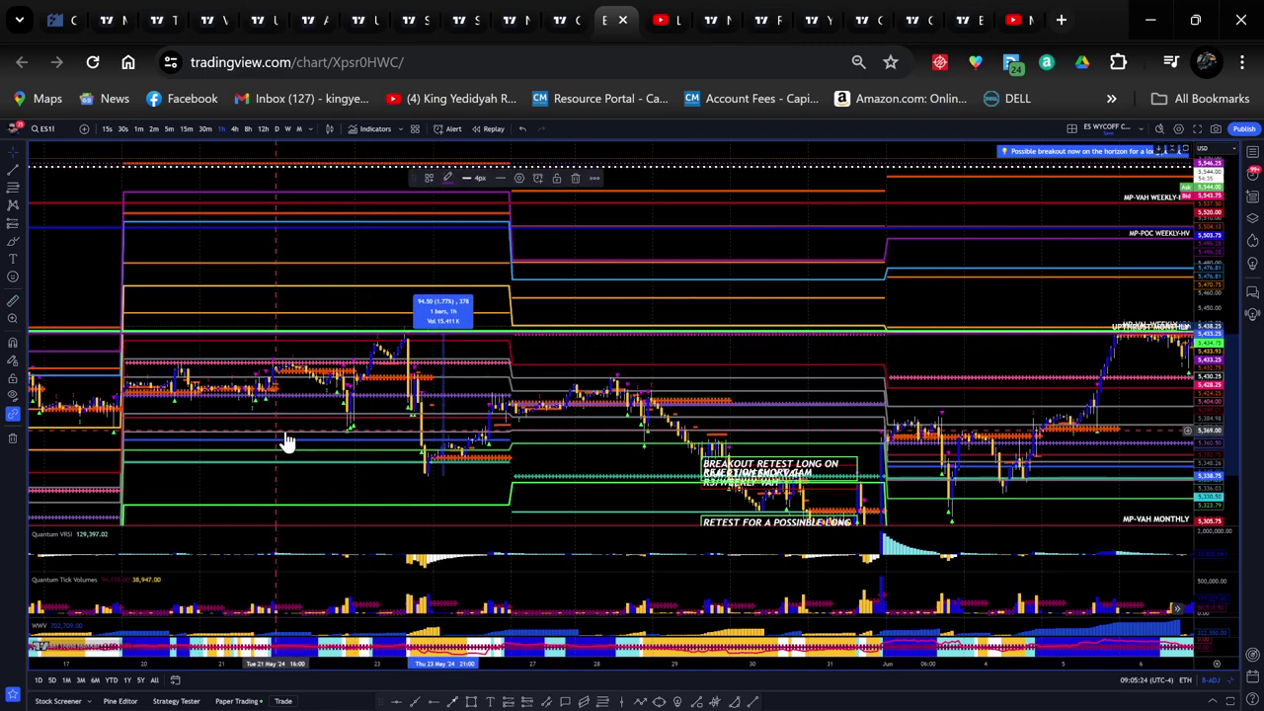
Measure the May 9 price swing from the low up toward the high, using the earlier weeks' levels as context.
left_click(284, 486)
left_click_drag(284, 486, 1053, 305)
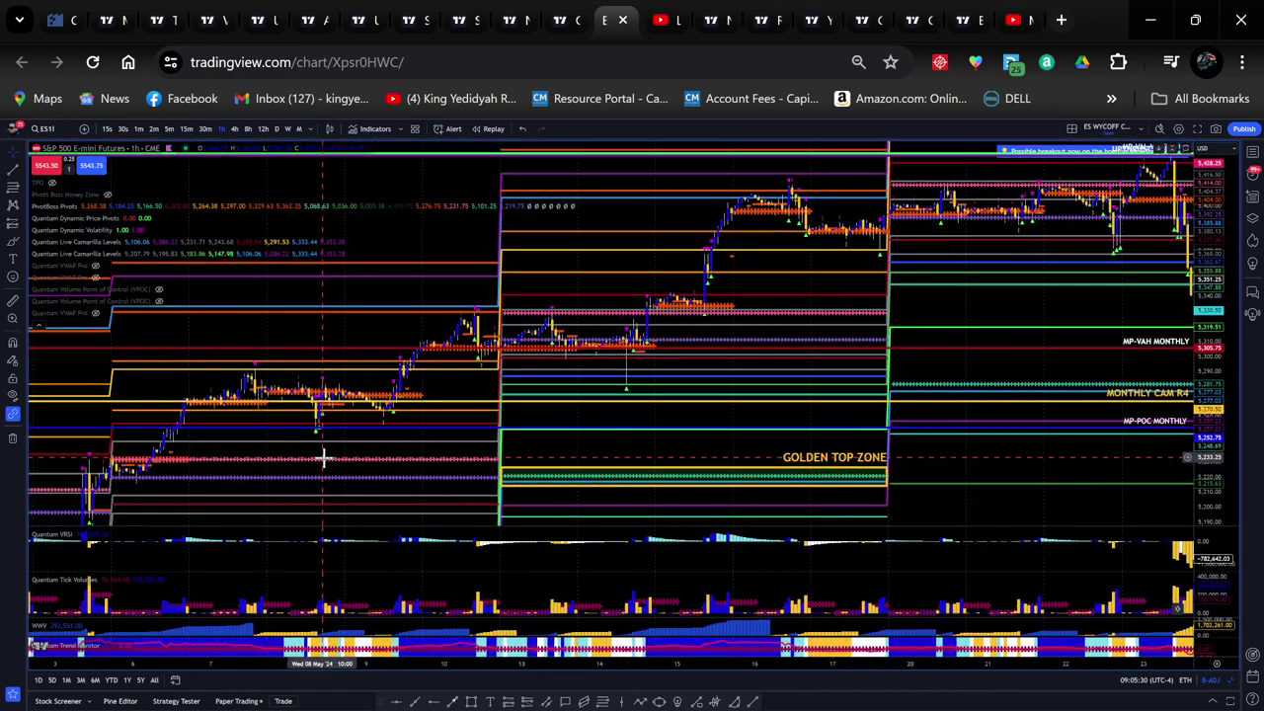
left_click_drag(354, 450, 406, 435)
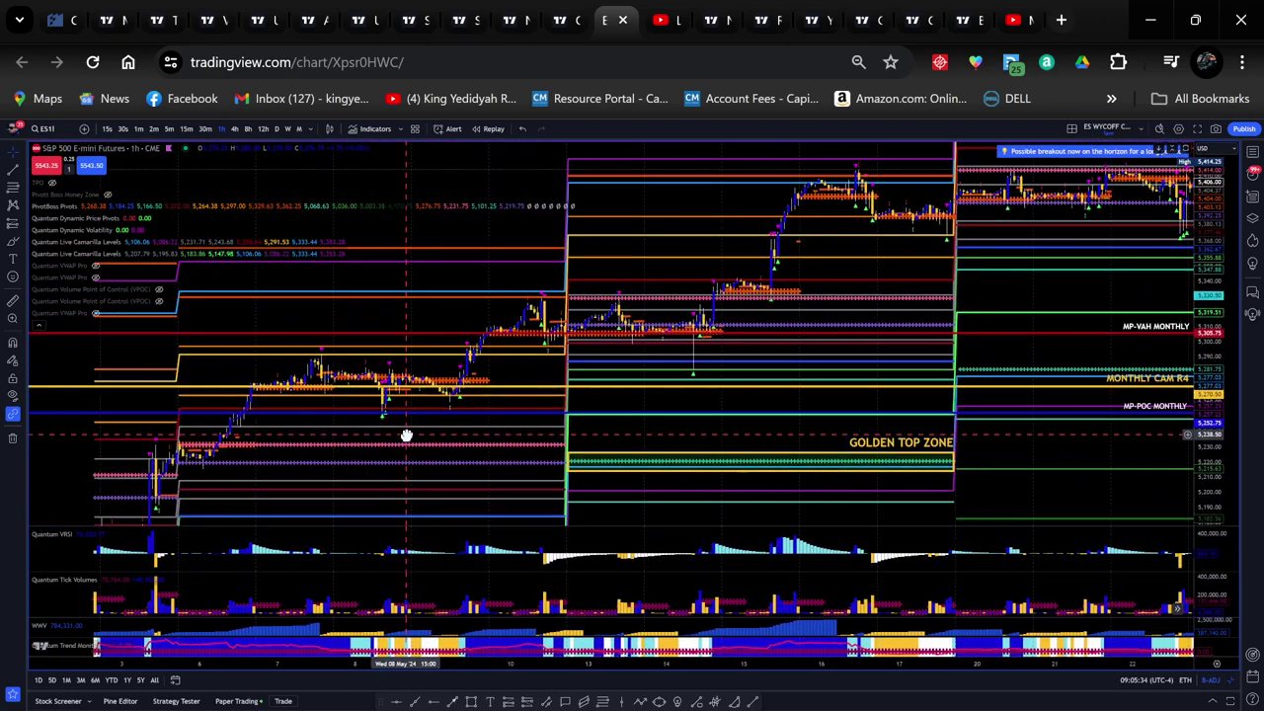
left_click(14, 302)
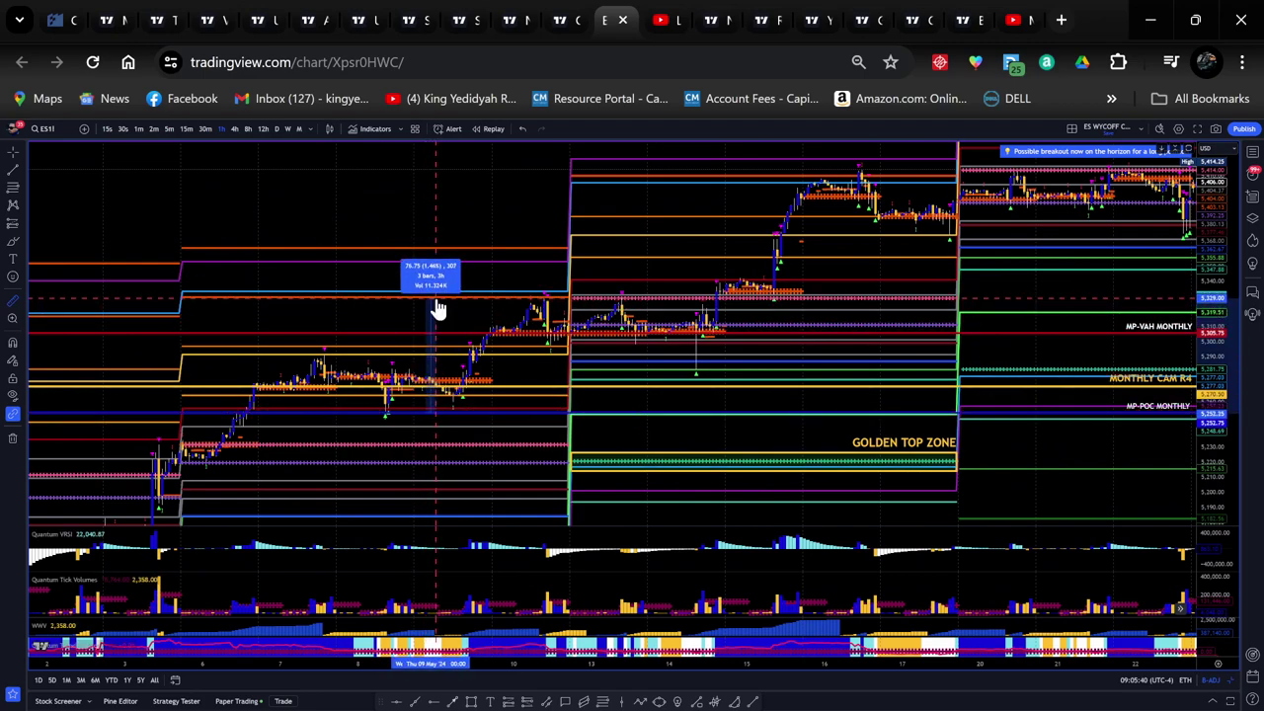
Hide both Quantum Live Camarilla Levels indicators on the ES1! chart.
left_click_drag(635, 429, 211, 460)
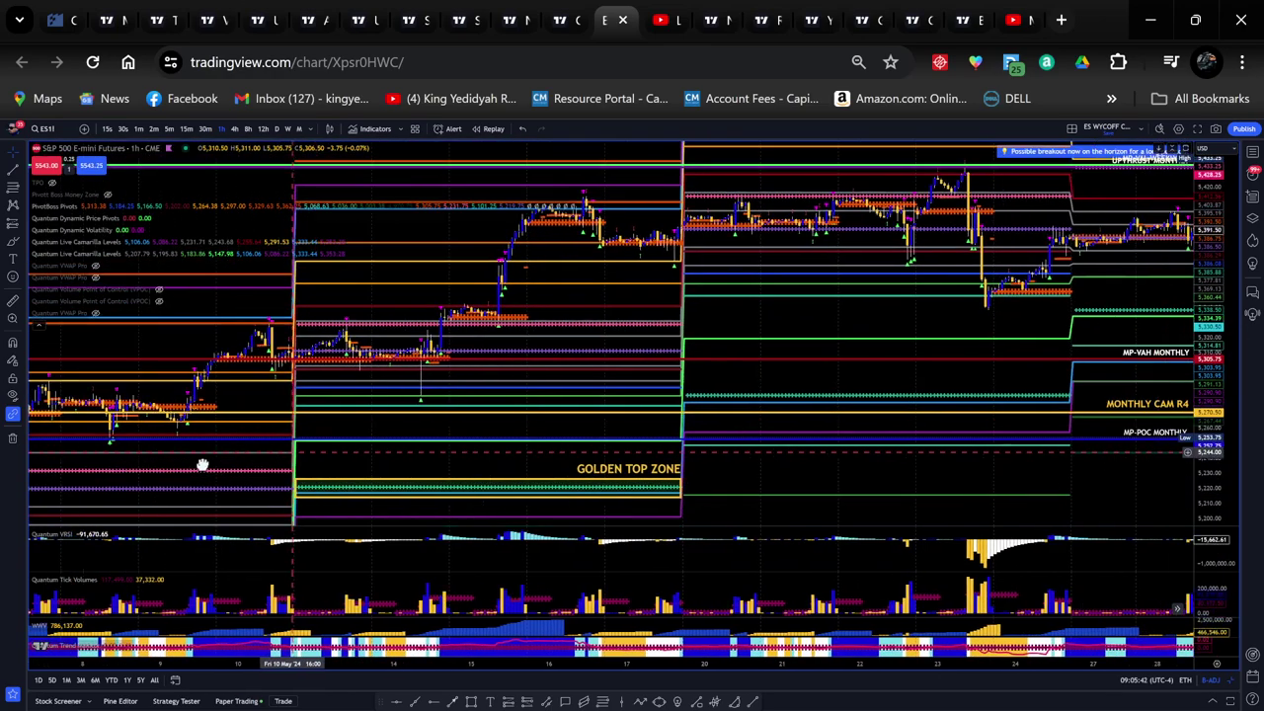
left_click_drag(737, 336, 187, 377)
left_click_drag(872, 409, 390, 437)
left_click_drag(650, 413, 446, 485)
left_click_drag(691, 444, 1078, 302)
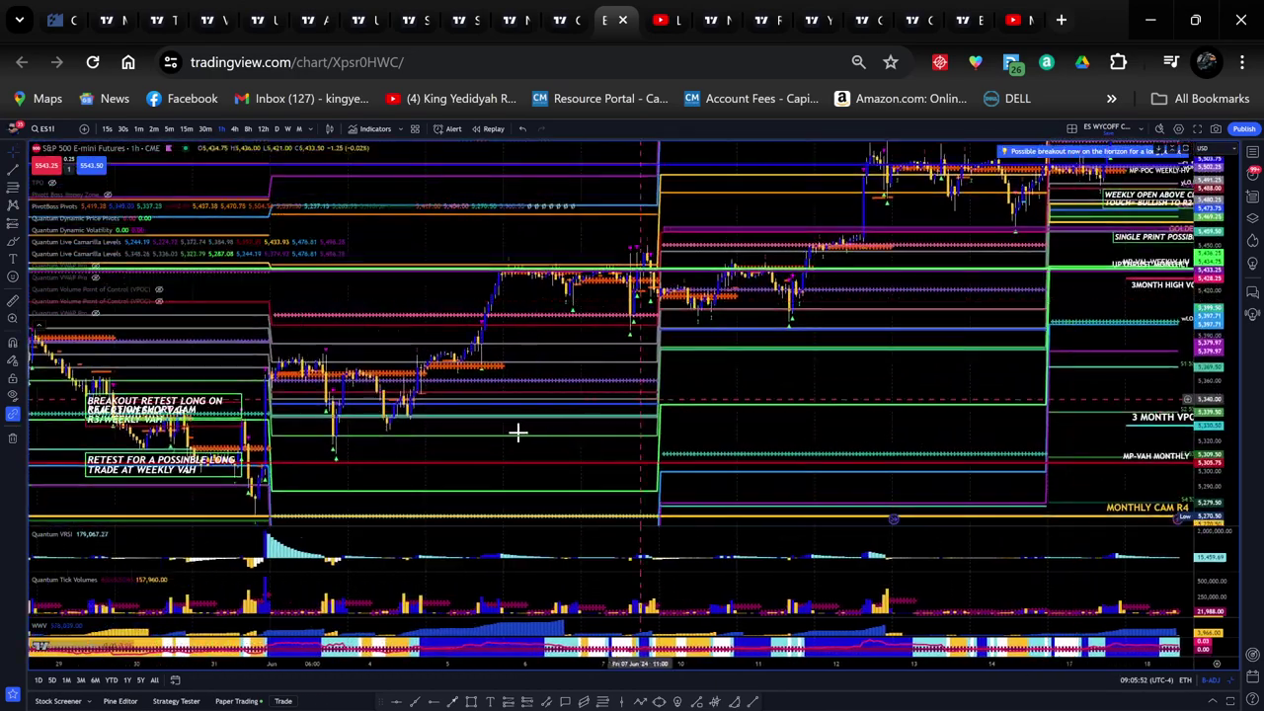
left_click(129, 242)
left_click(129, 253)
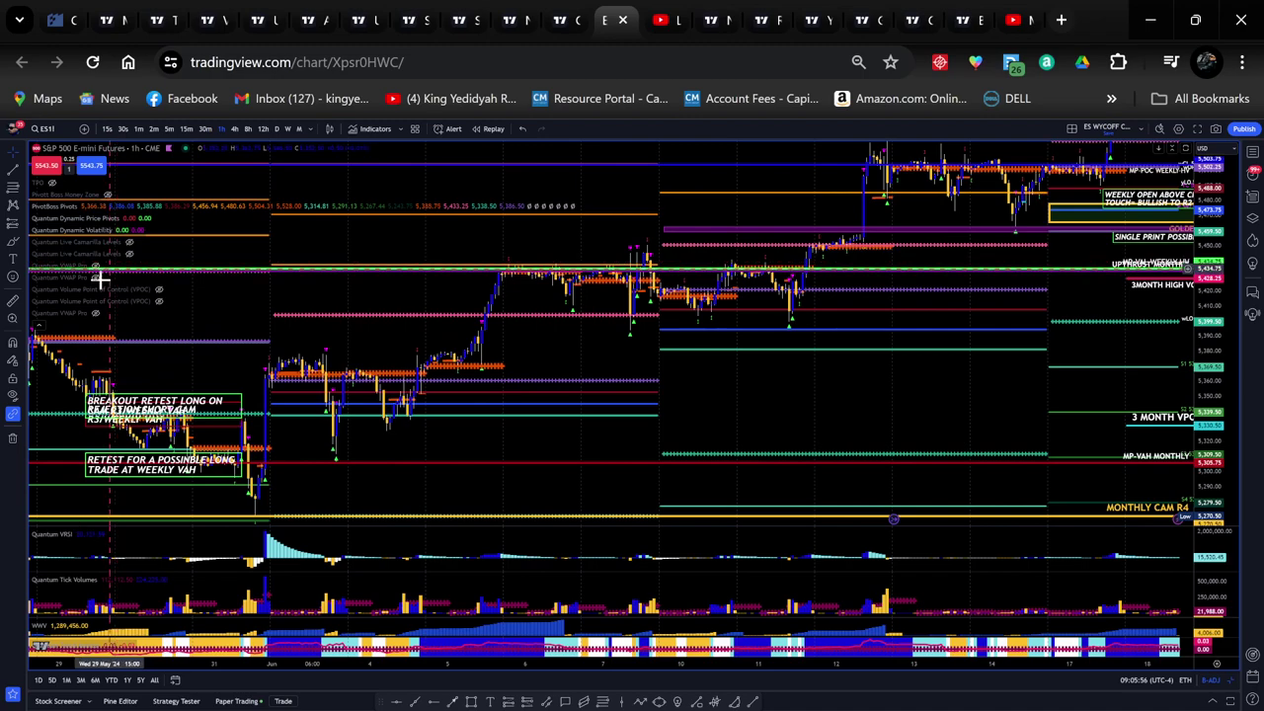
left_click(99, 205)
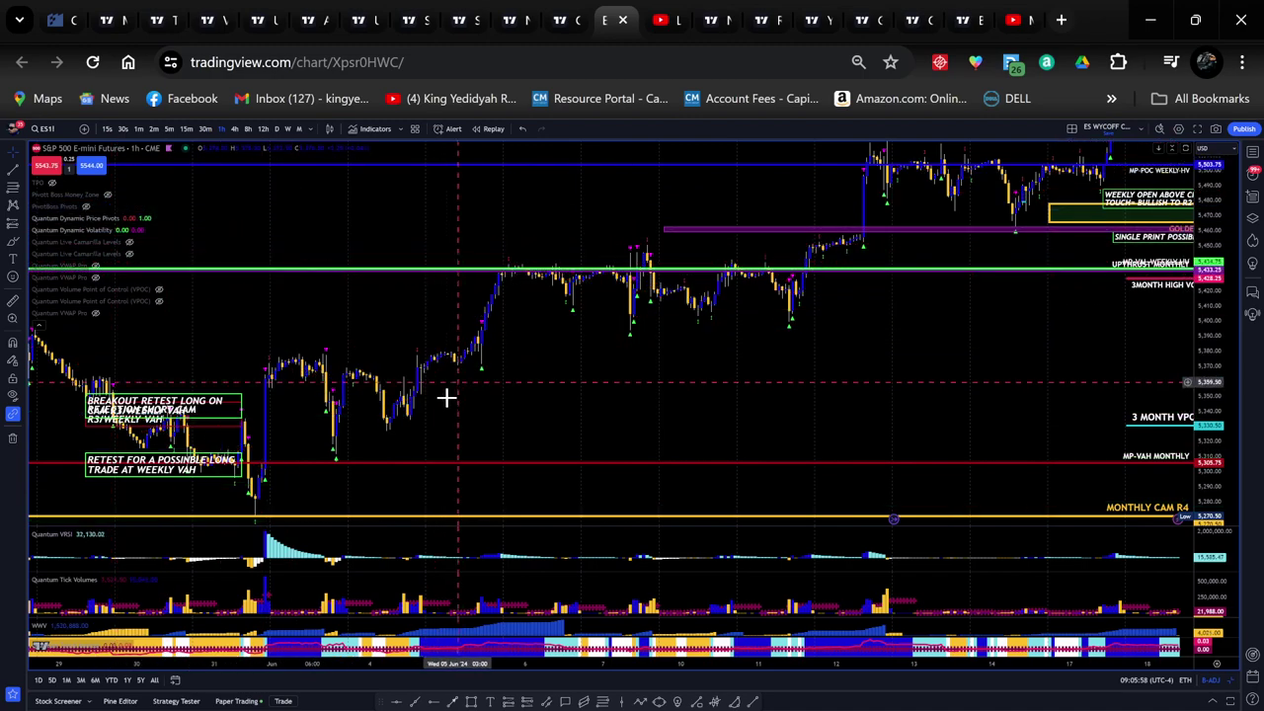
left_click_drag(408, 423, 703, 306)
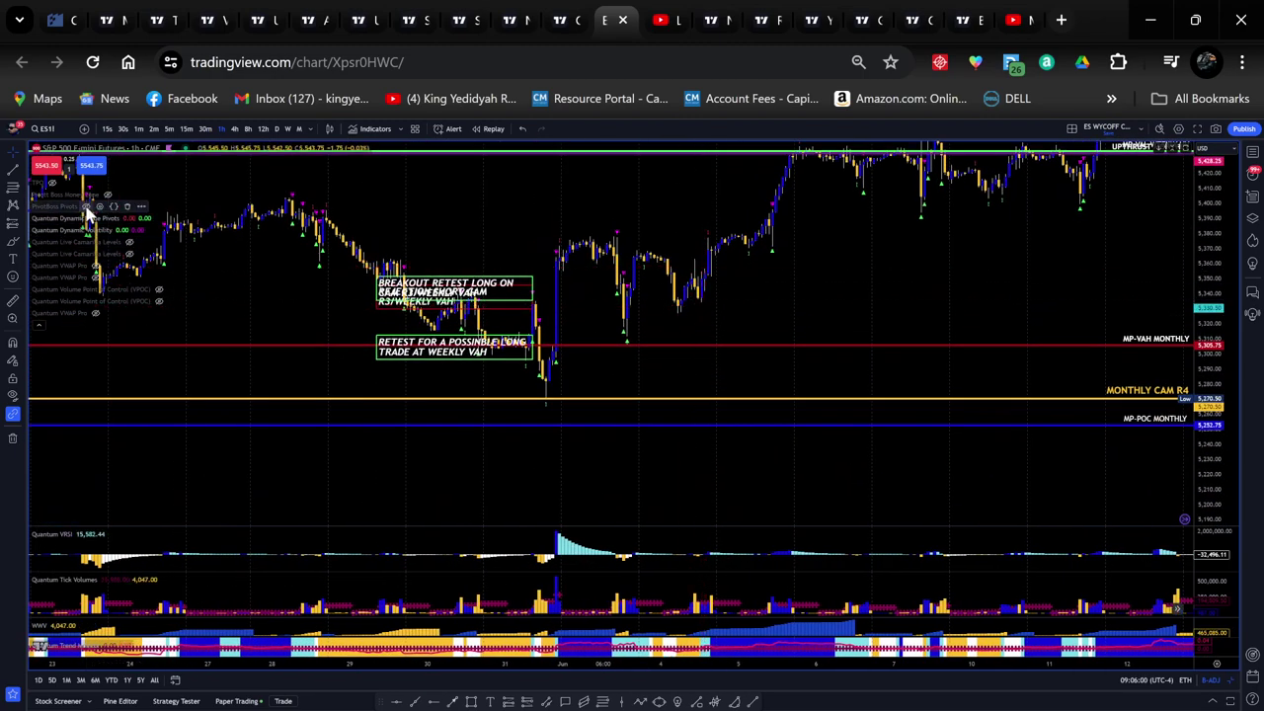
left_click(98, 207)
Measure the April 25 rally from the day's low up to its high.
left_click_drag(353, 464, 1207, 408)
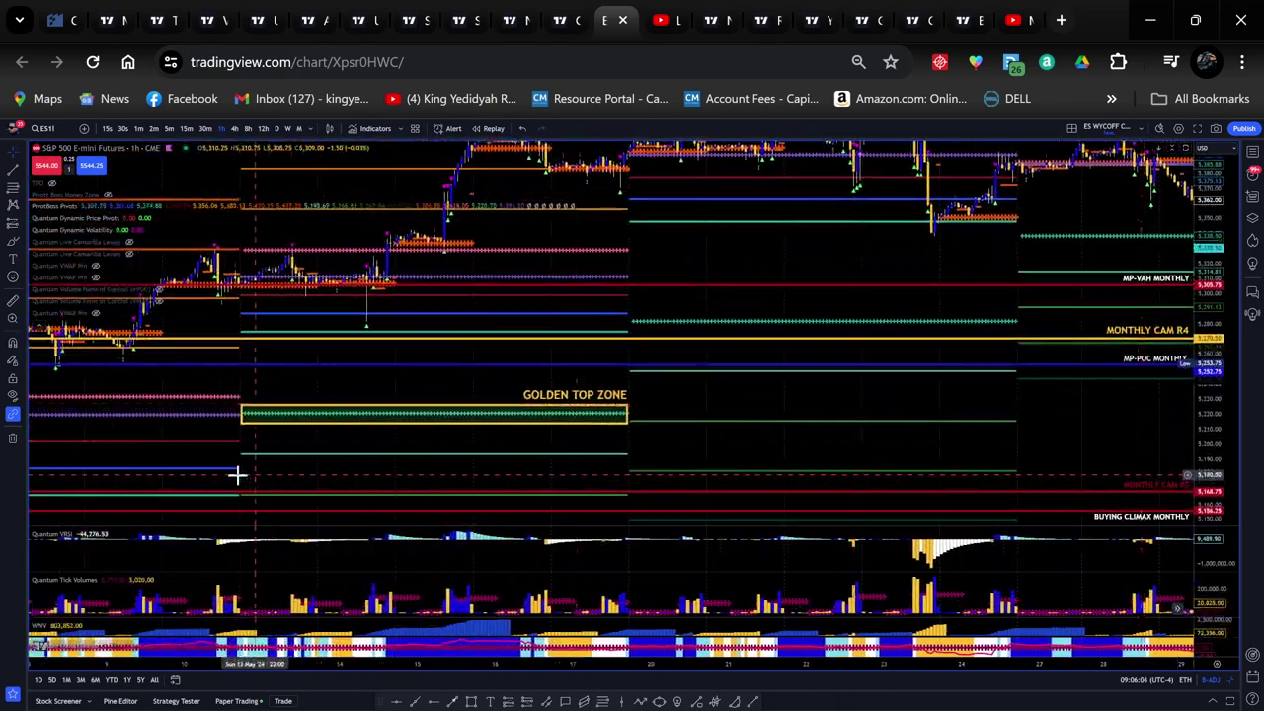
left_click_drag(155, 451, 778, 424)
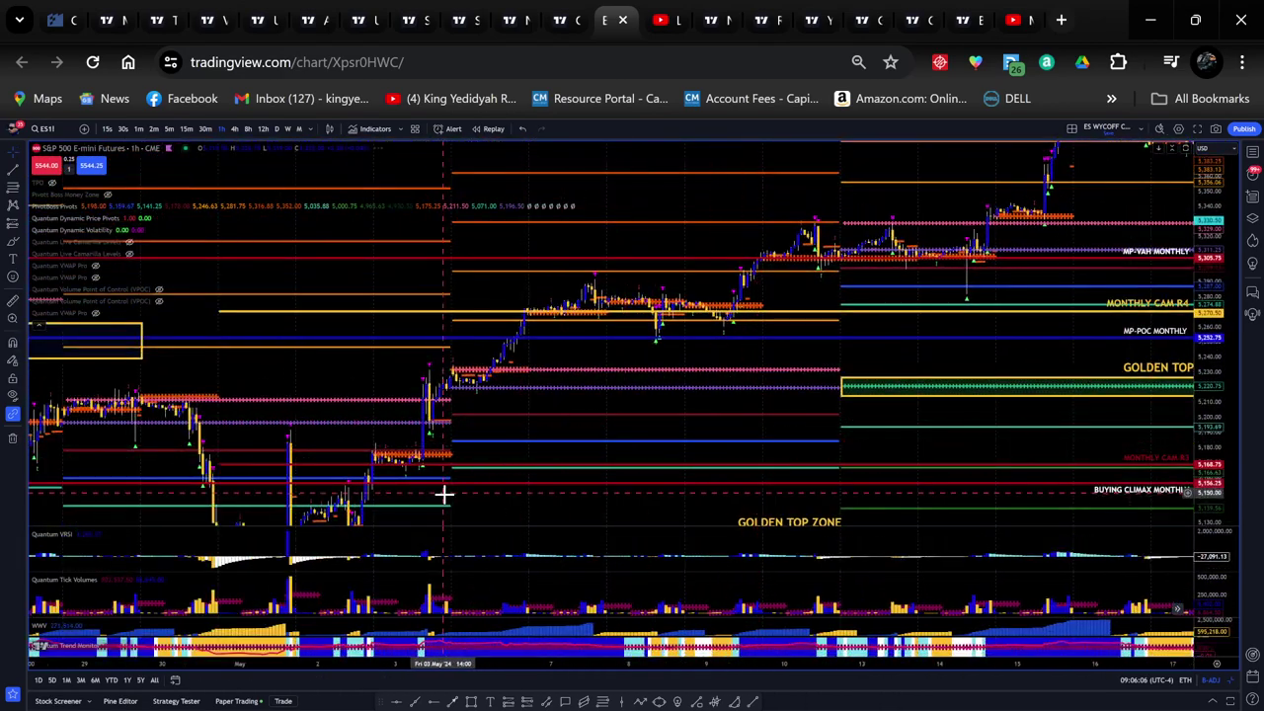
left_click_drag(485, 485, 692, 341)
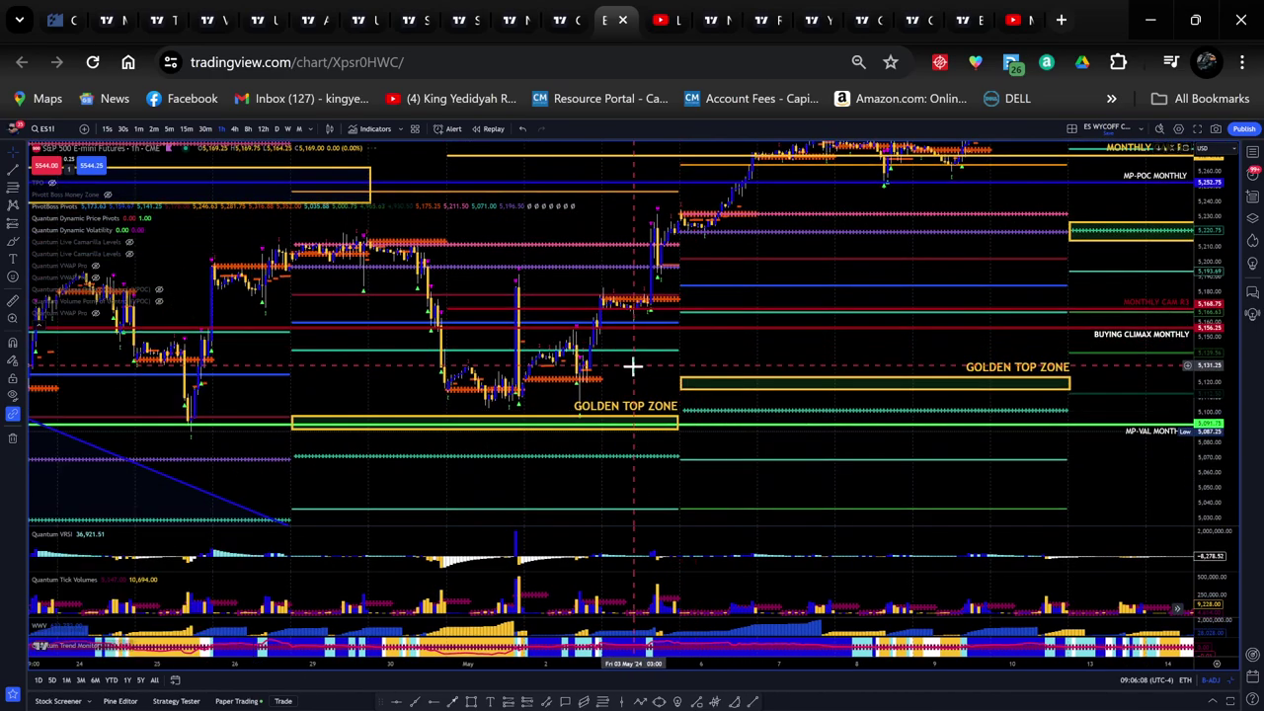
left_click_drag(319, 375, 672, 350)
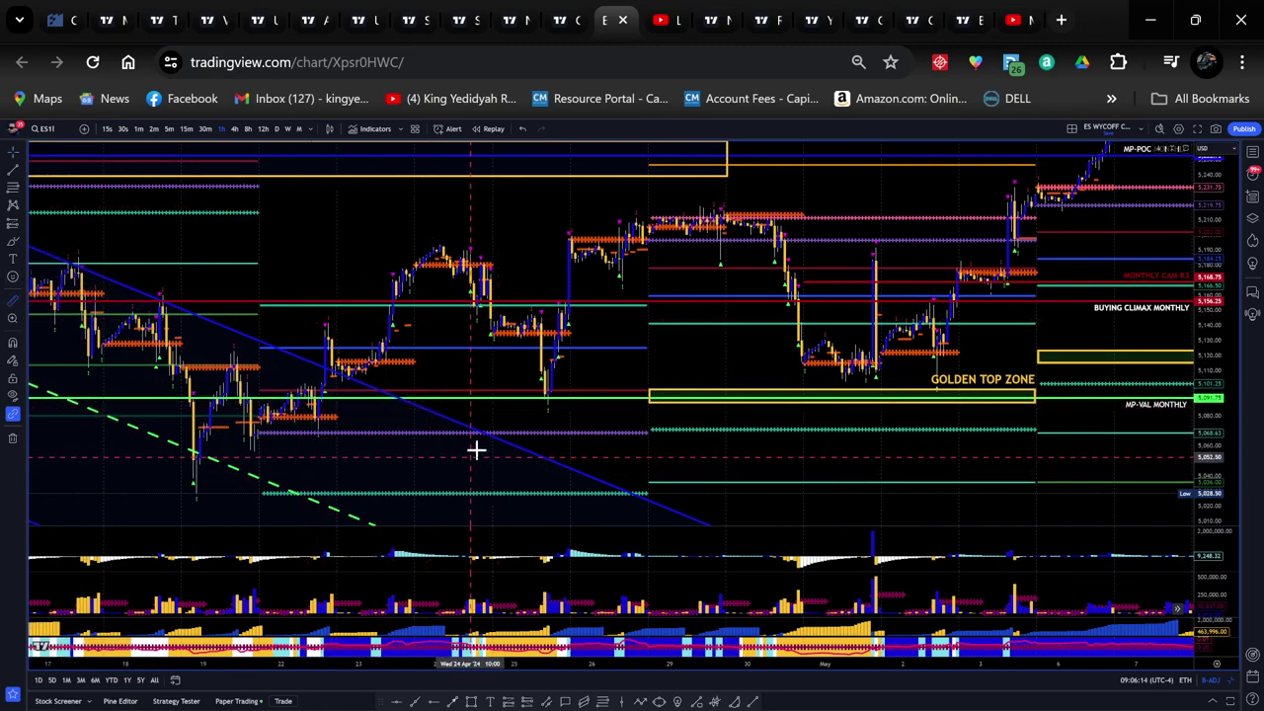
left_click(556, 400)
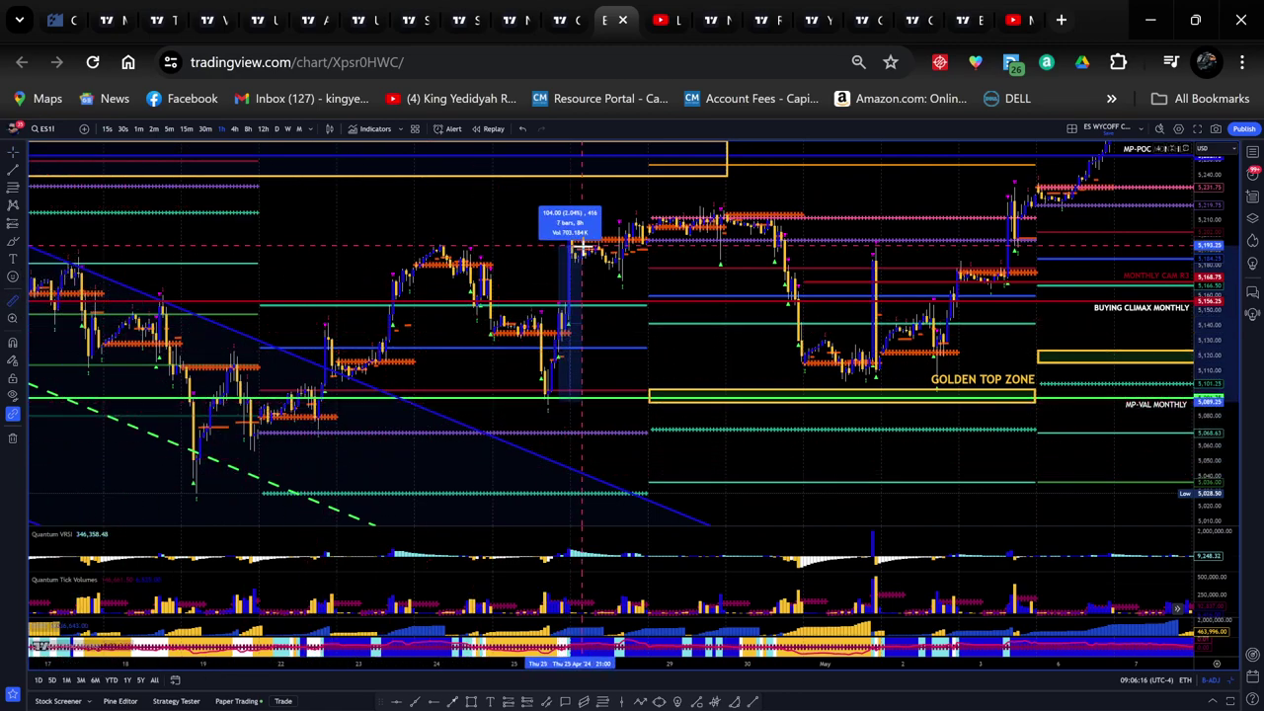
Examine how price behaved against the weekly pivots and golden top zones from mid-April to late May.
scroll(329, 423, "down", 3)
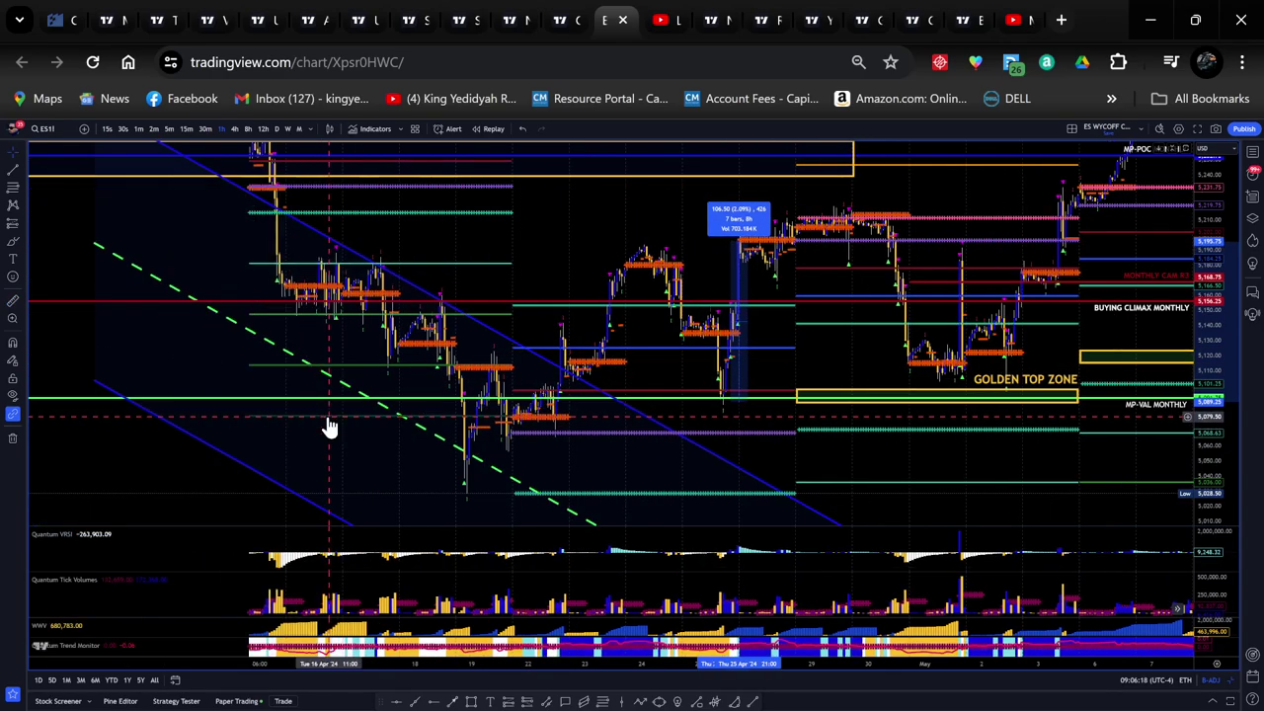
scroll(326, 419, "up", 4)
scroll(345, 425, "up", 3)
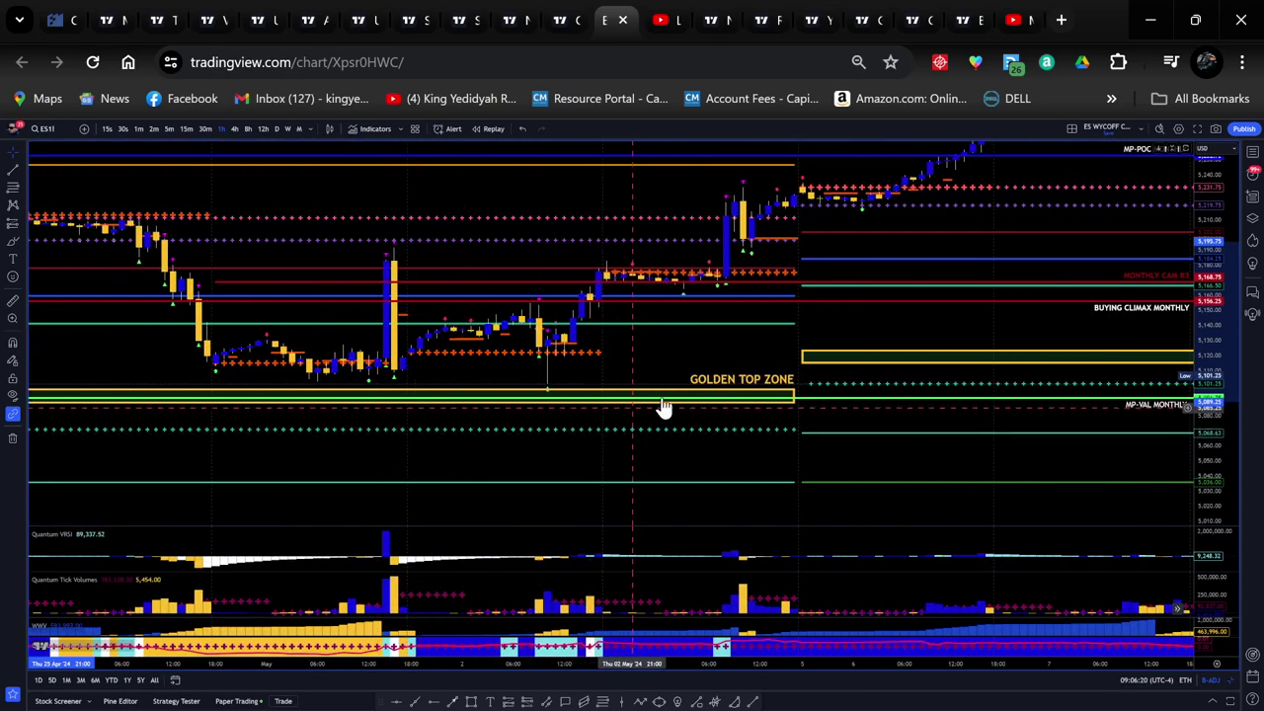
left_click_drag(860, 330, 311, 497)
scroll(827, 404, "down", 4)
left_click_drag(1072, 386, 415, 445)
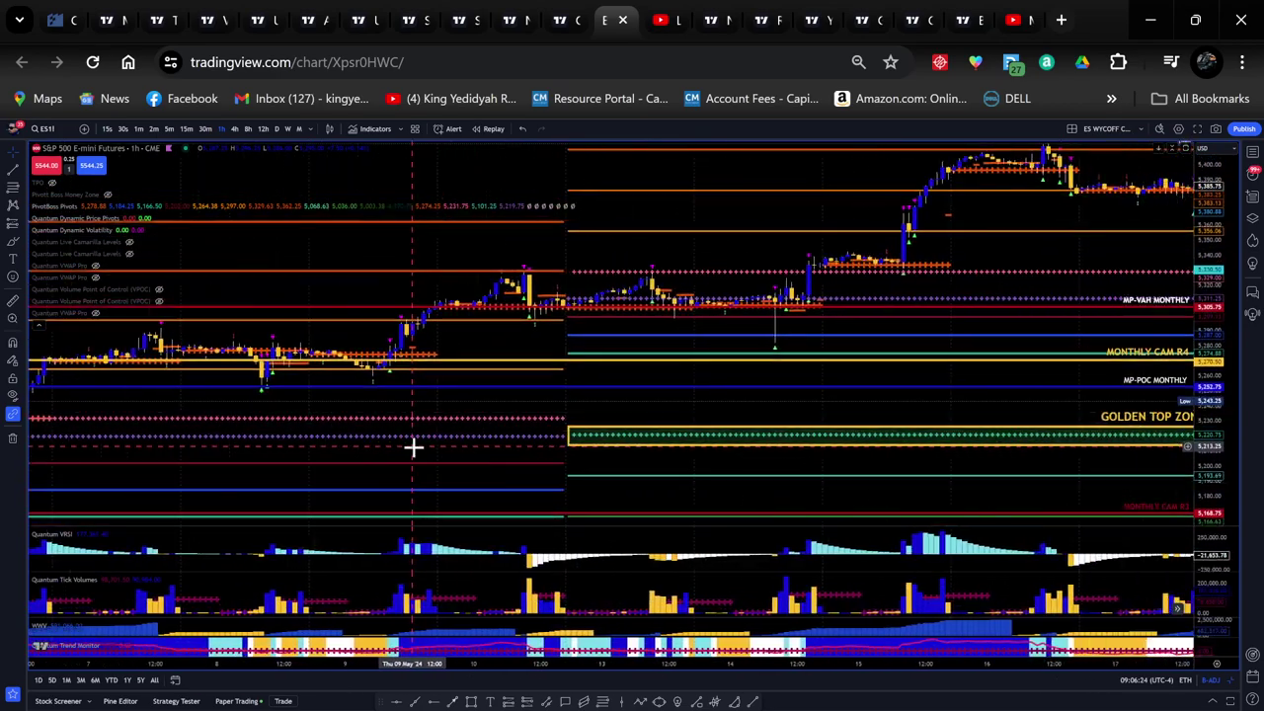
scroll(570, 409, "down", 2)
left_click_drag(876, 406, 273, 460)
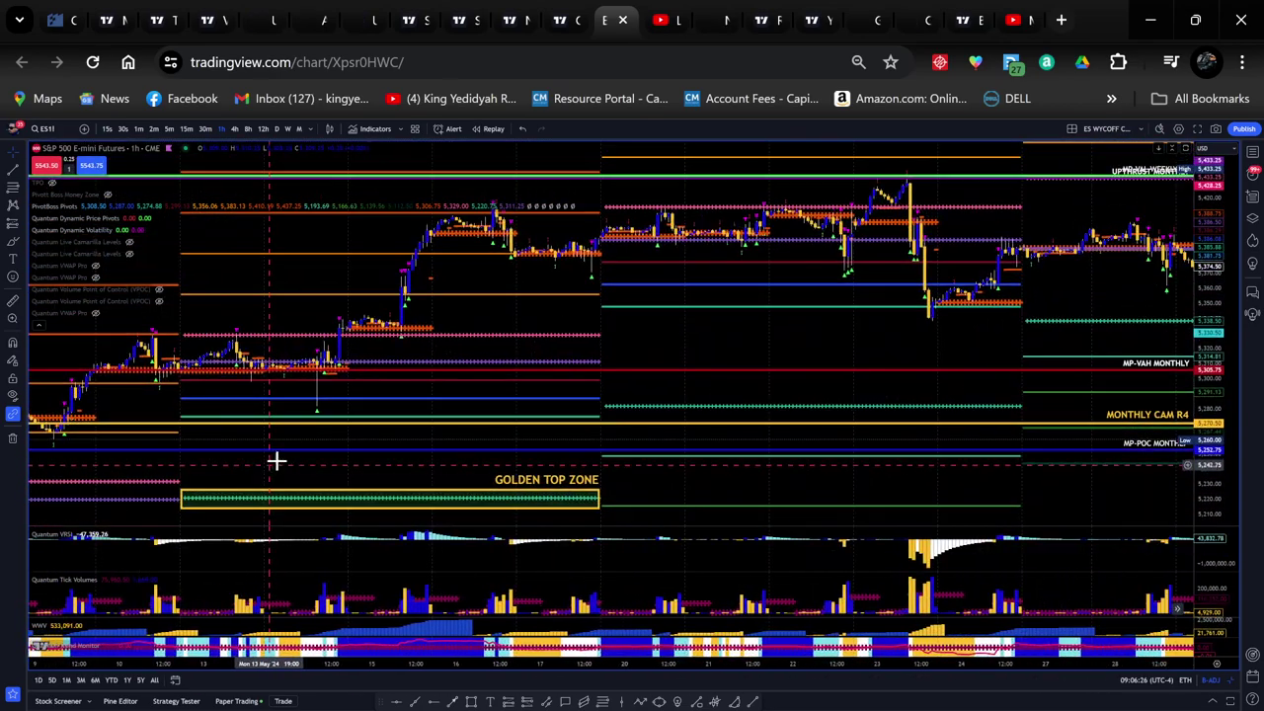
left_click_drag(681, 338, 330, 418)
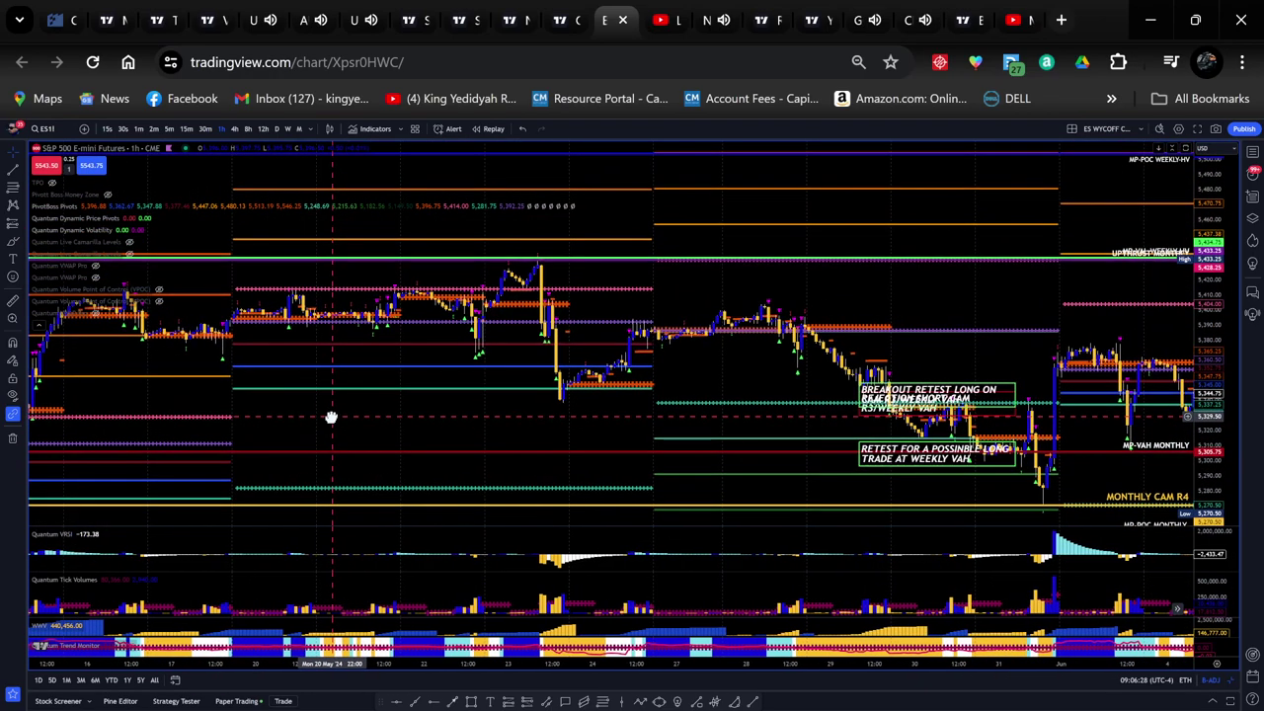
Measure the May 23 price move a second time, working upward from just below the day's low.
left_click(12, 302)
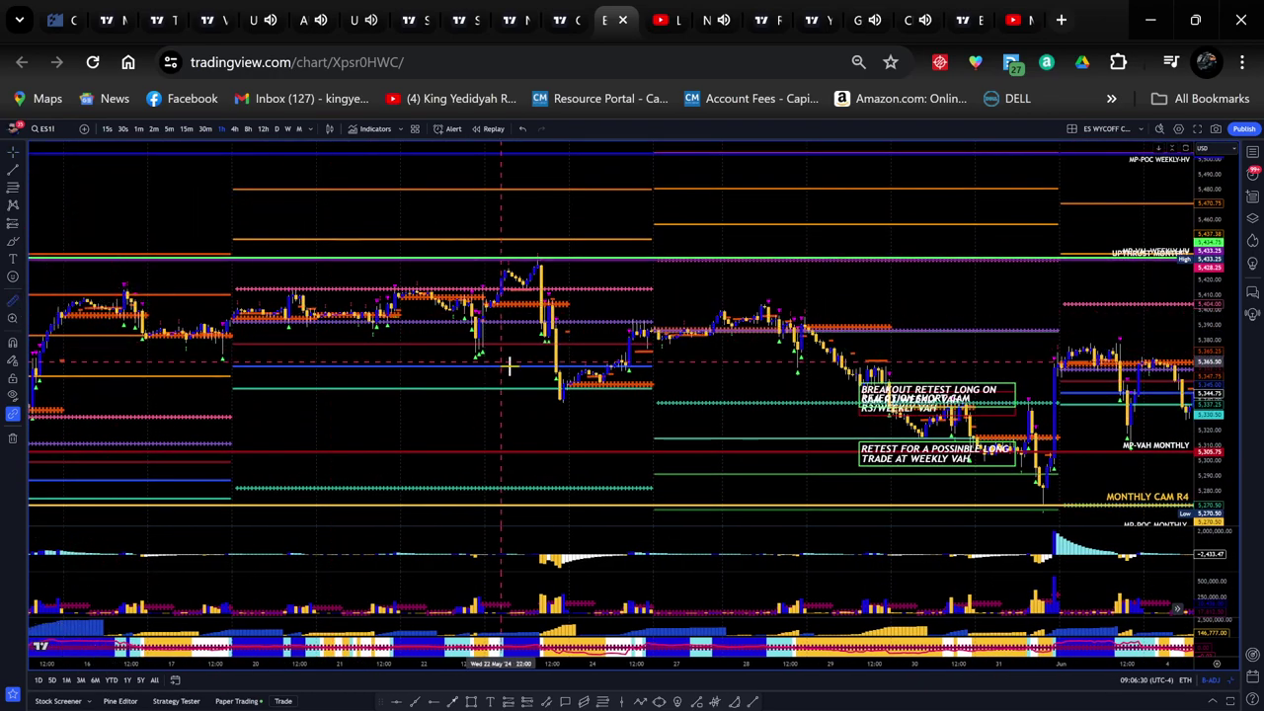
left_click(523, 403)
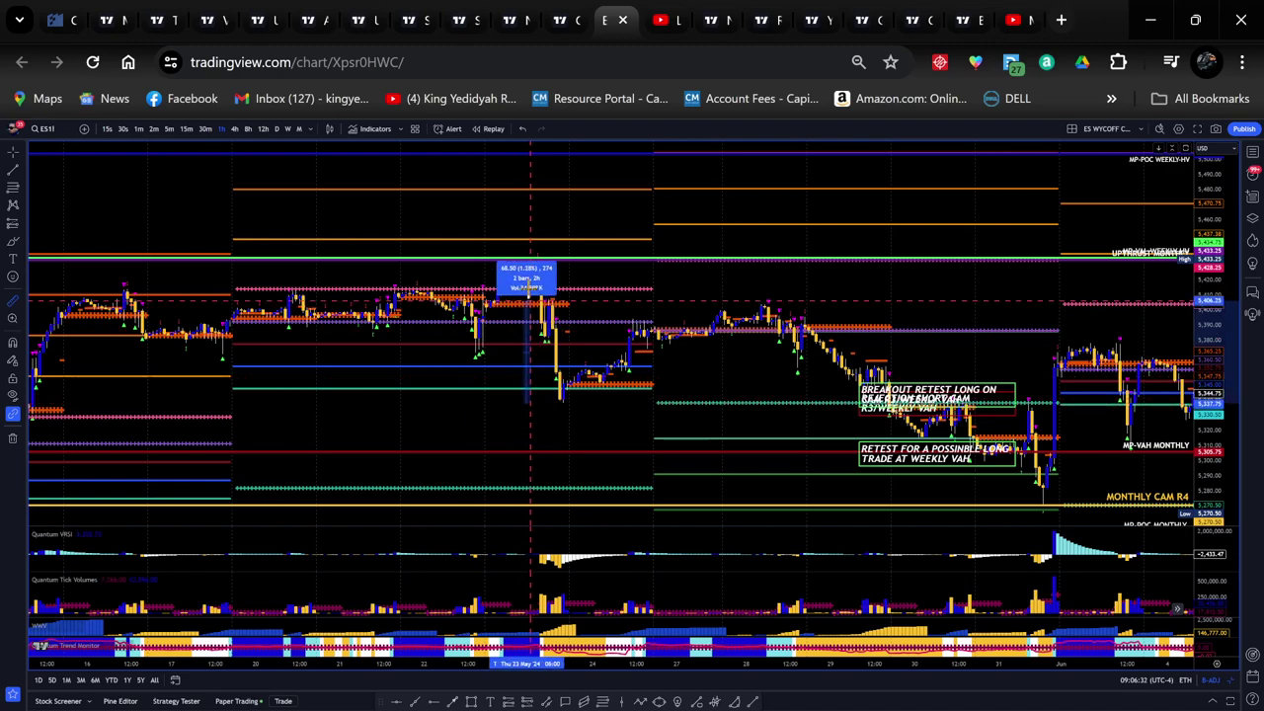
left_click(742, 375)
Examine price against the weekly pivots from late May to June 18, including the current golden and copper top zones.
left_click_drag(747, 373, 277, 371)
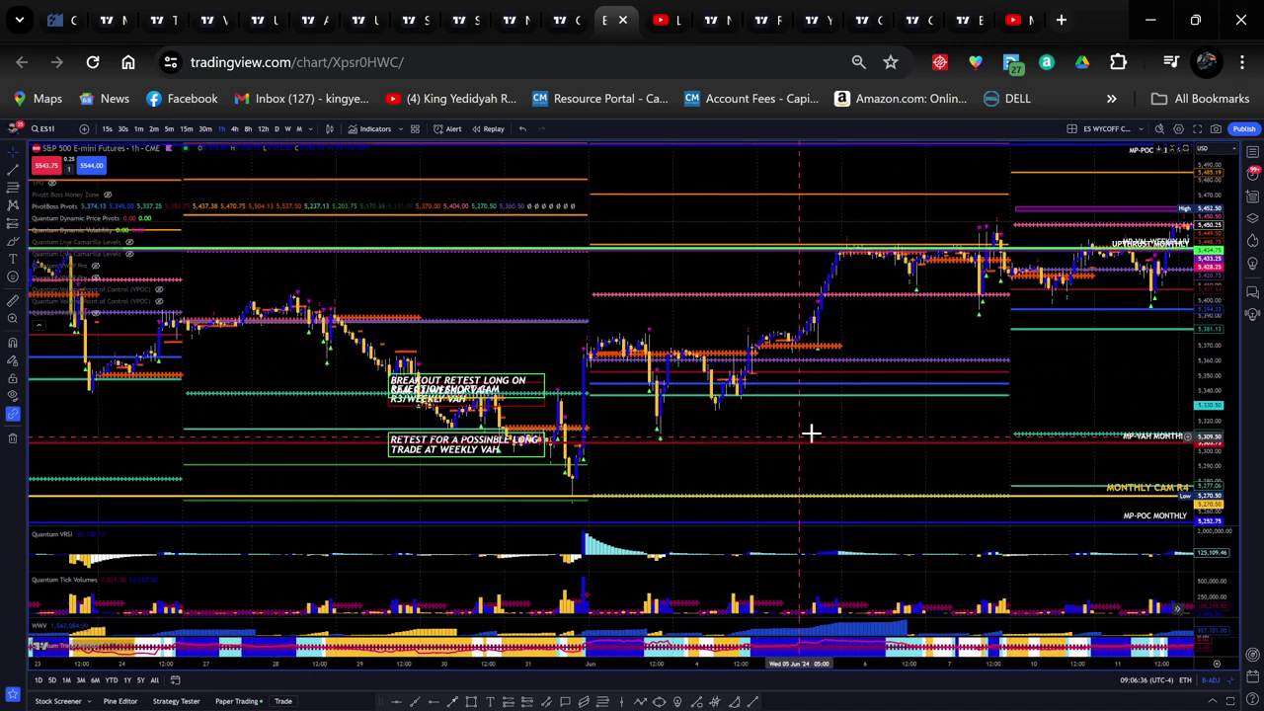
left_click_drag(811, 436, 494, 468)
left_click_drag(813, 451, 393, 526)
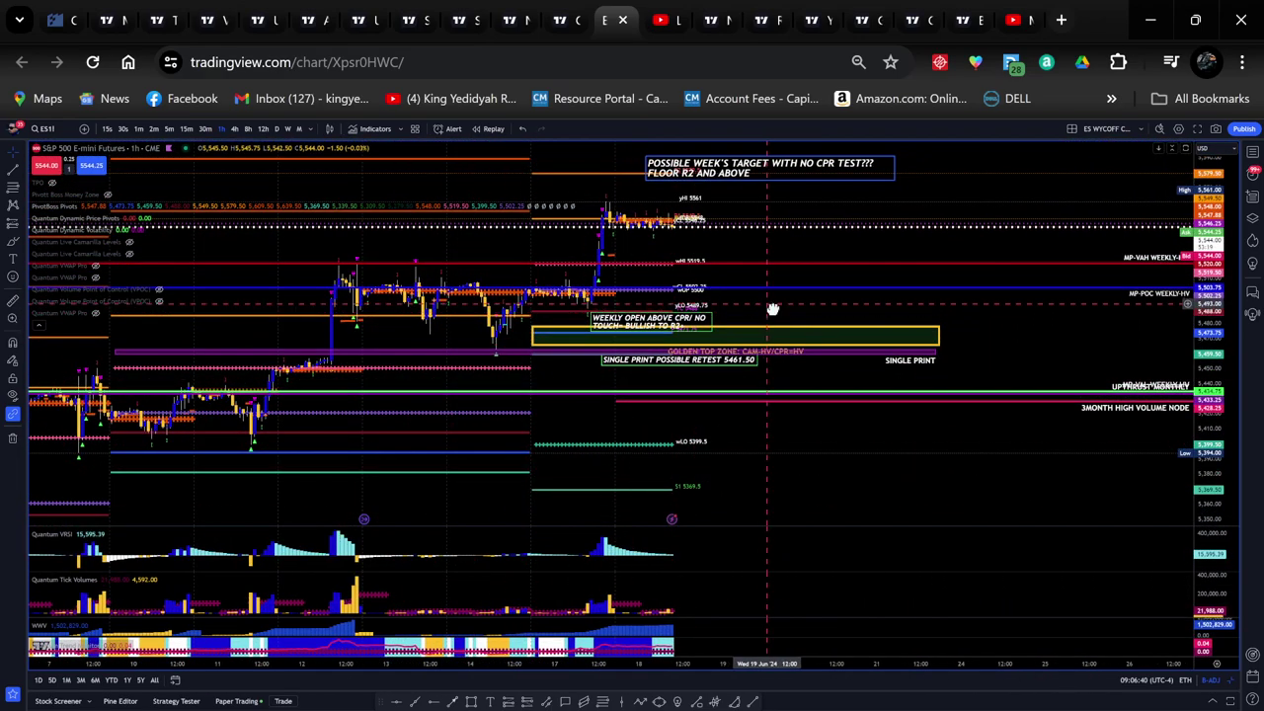
left_click_drag(772, 309, 836, 375)
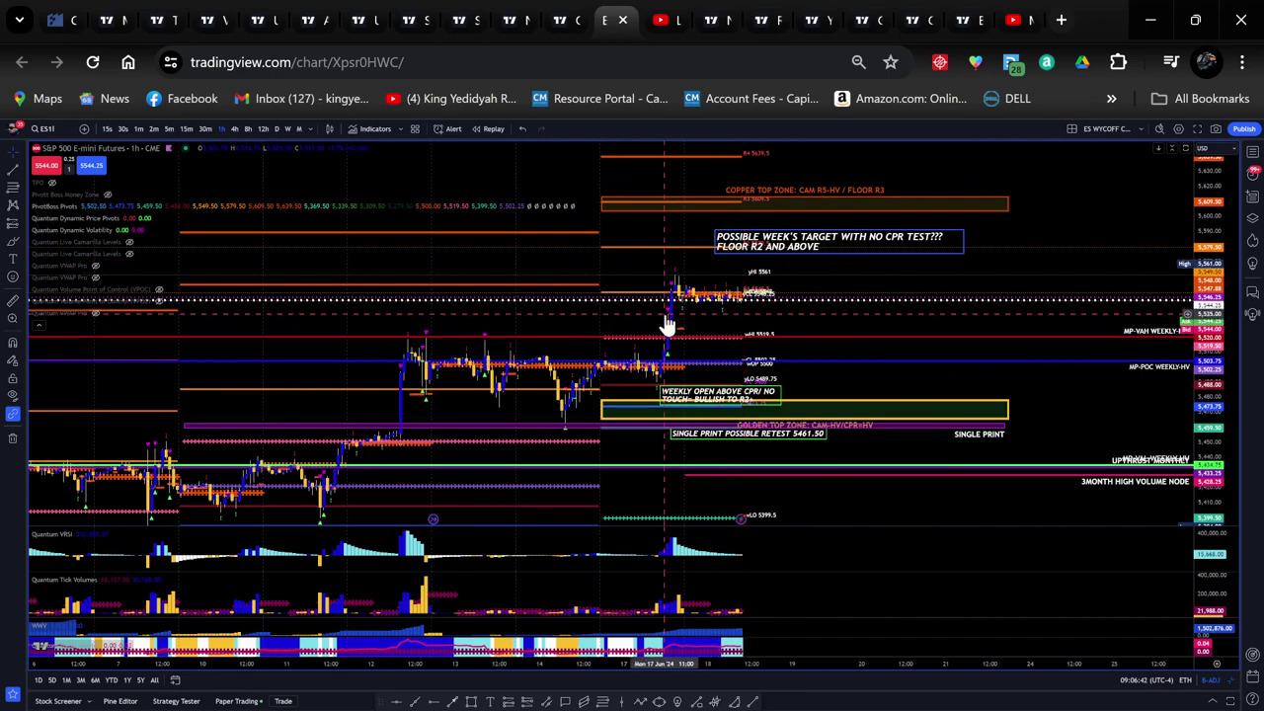
scroll(681, 364, "up", 5)
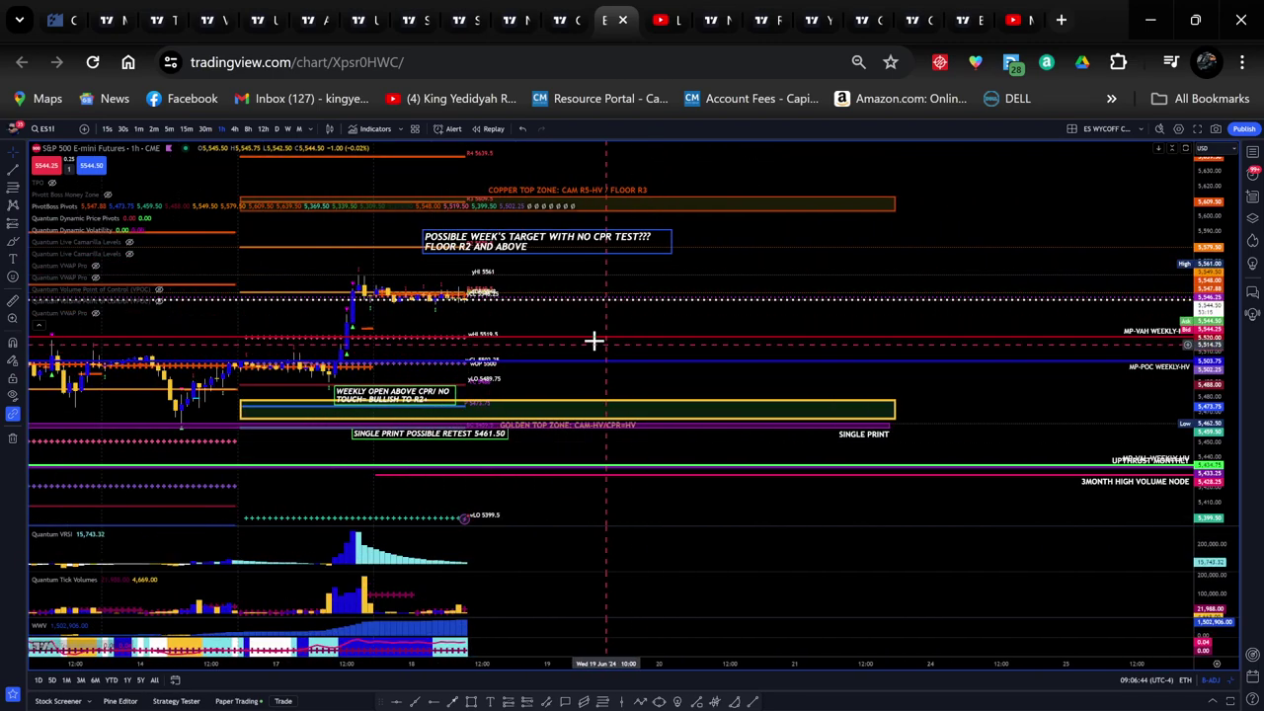
left_click_drag(547, 322, 905, 358)
scroll(905, 358, "up", 3)
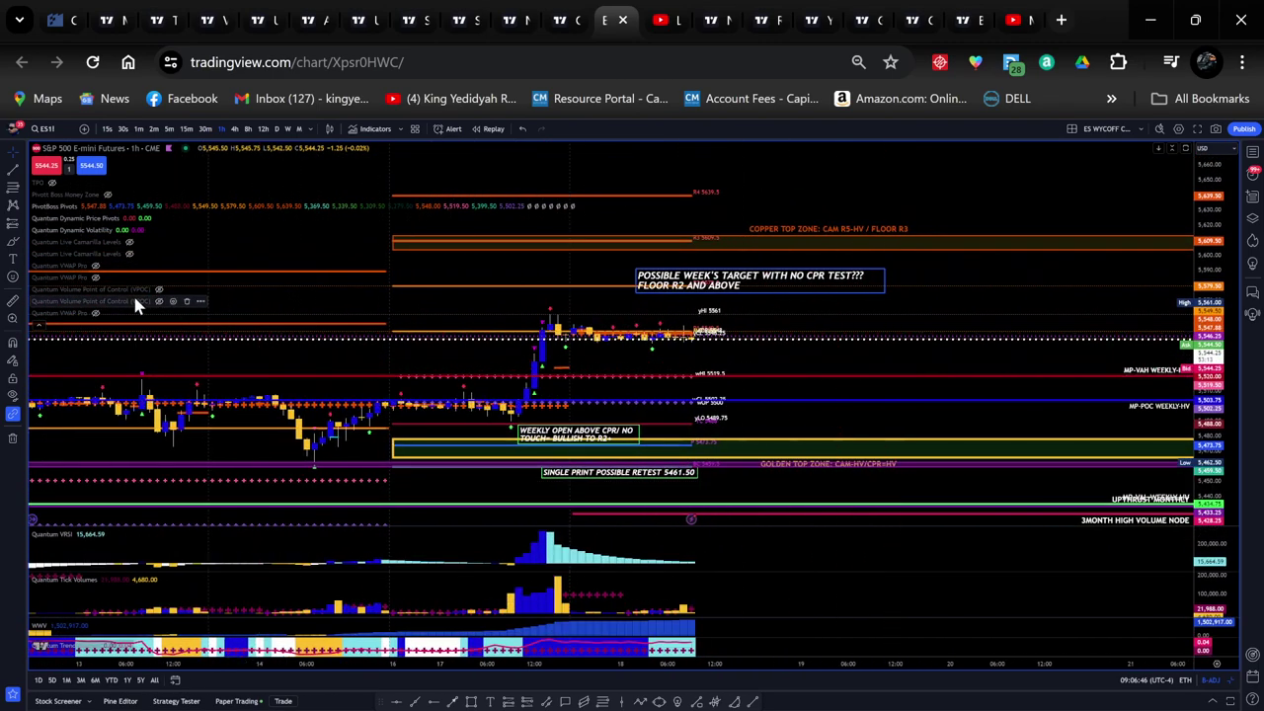
Show both Quantum Live Camarilla Levels indicators over the current week's pivots and hide them again.
left_click(129, 242)
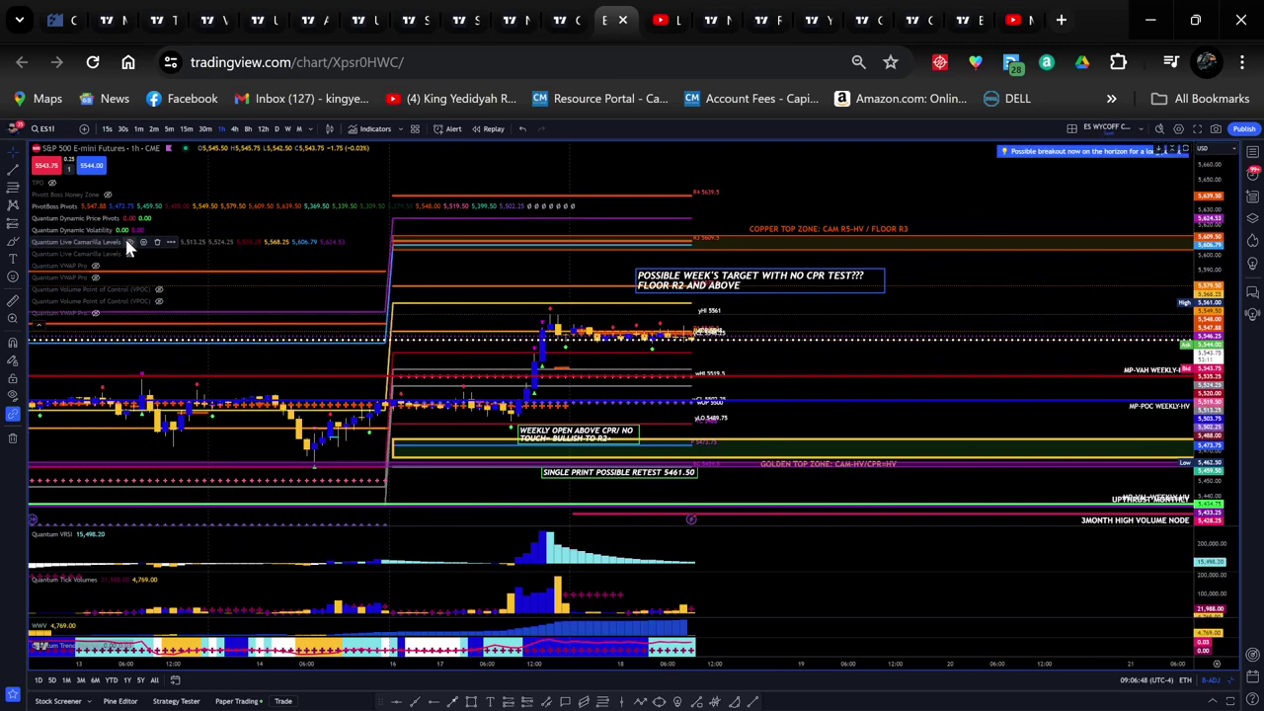
left_click(131, 253)
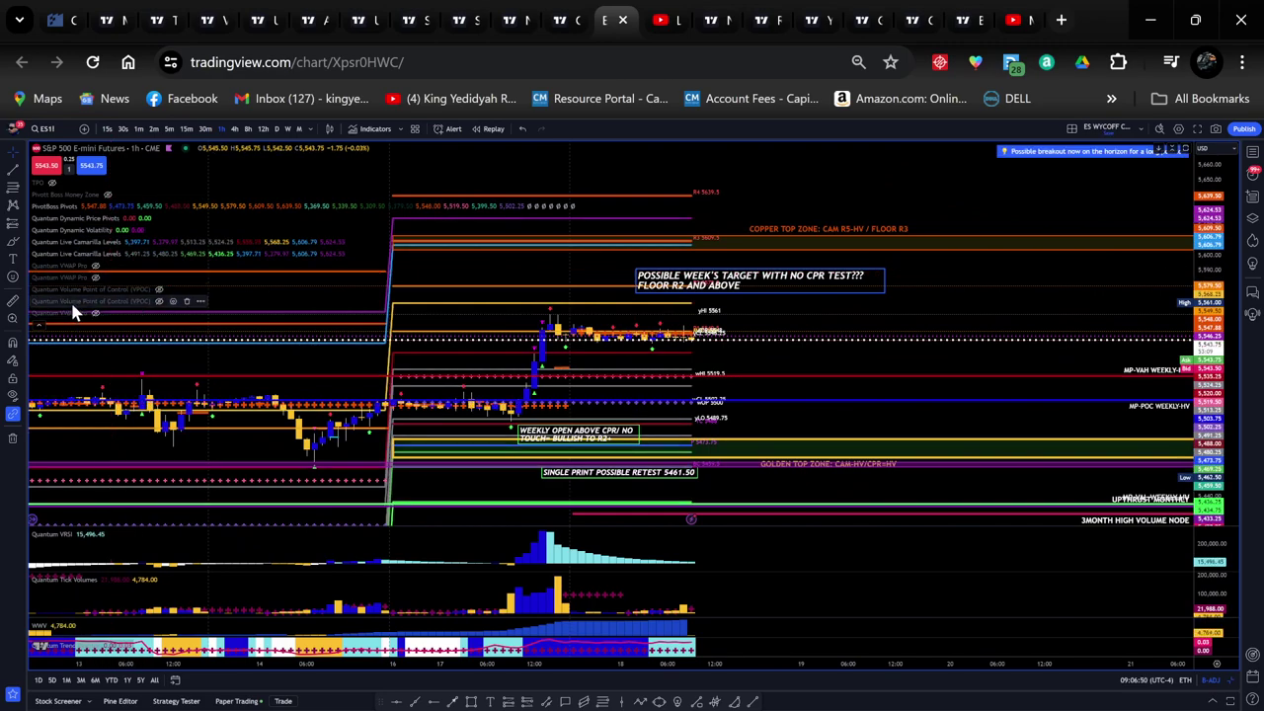
left_click(129, 254)
left_click(129, 242)
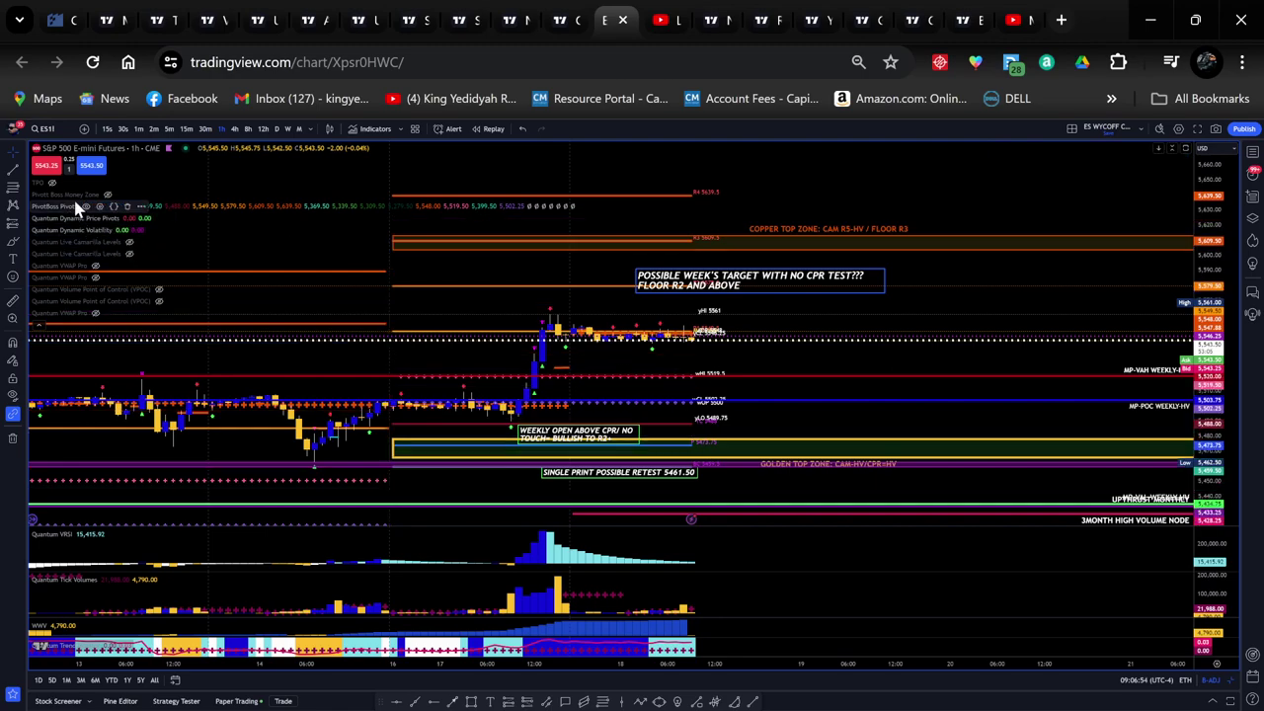
Hide the PivotBoss Pivots and show all three Quantum VWAP Pro indicators.
left_click(86, 205)
left_click(109, 312)
left_click(94, 278)
left_click(95, 265)
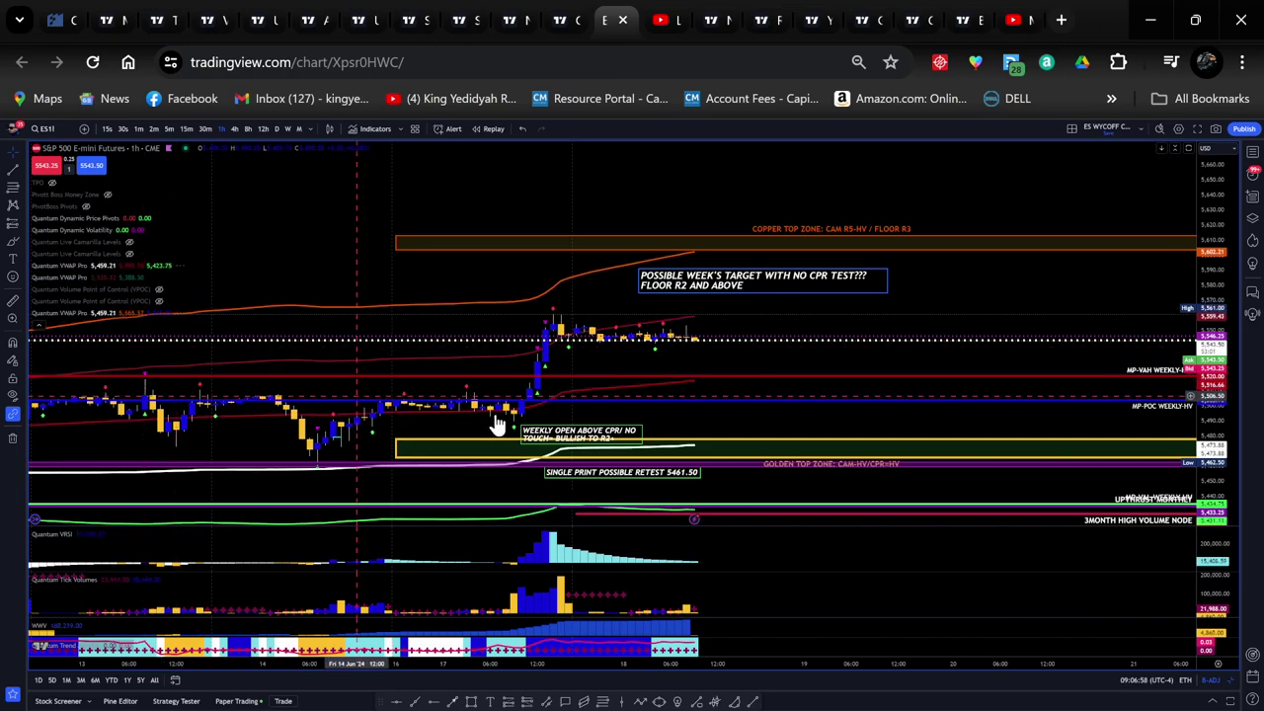
Examine how price moved relative to the VWAP bands from June 9 to June 18.
left_click_drag(286, 437, 491, 385)
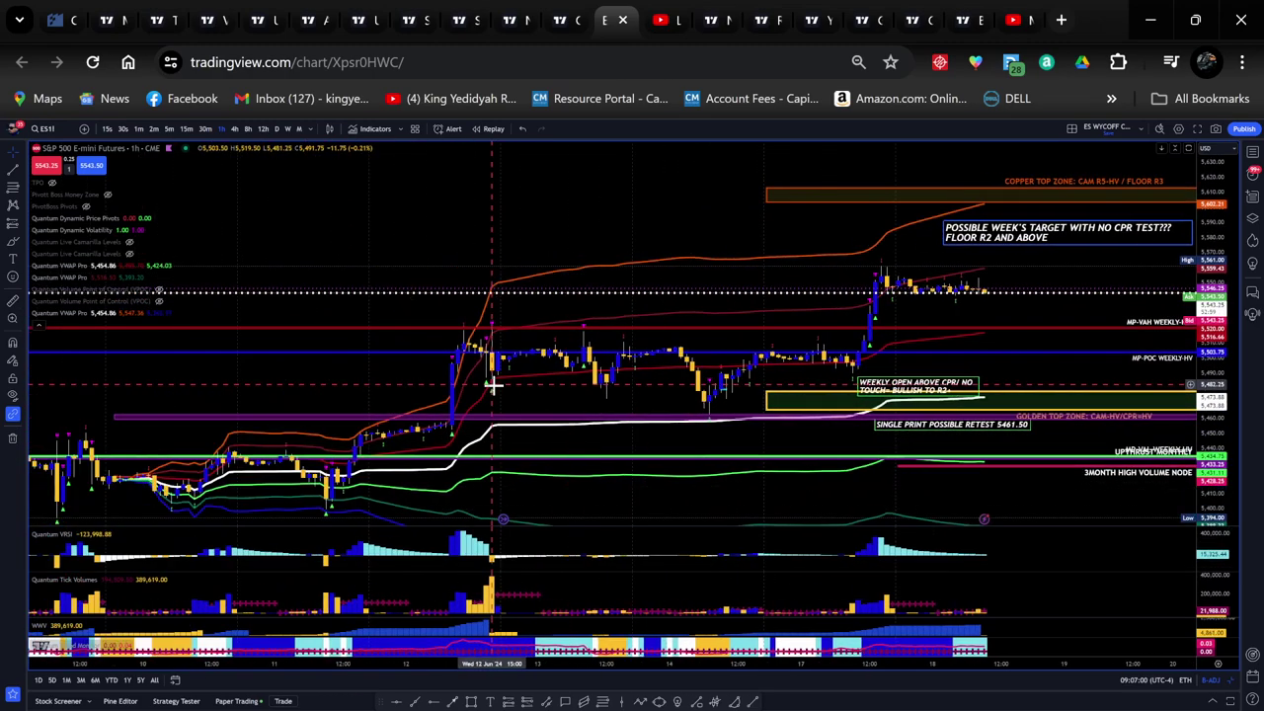
scroll(491, 385, "down", 3)
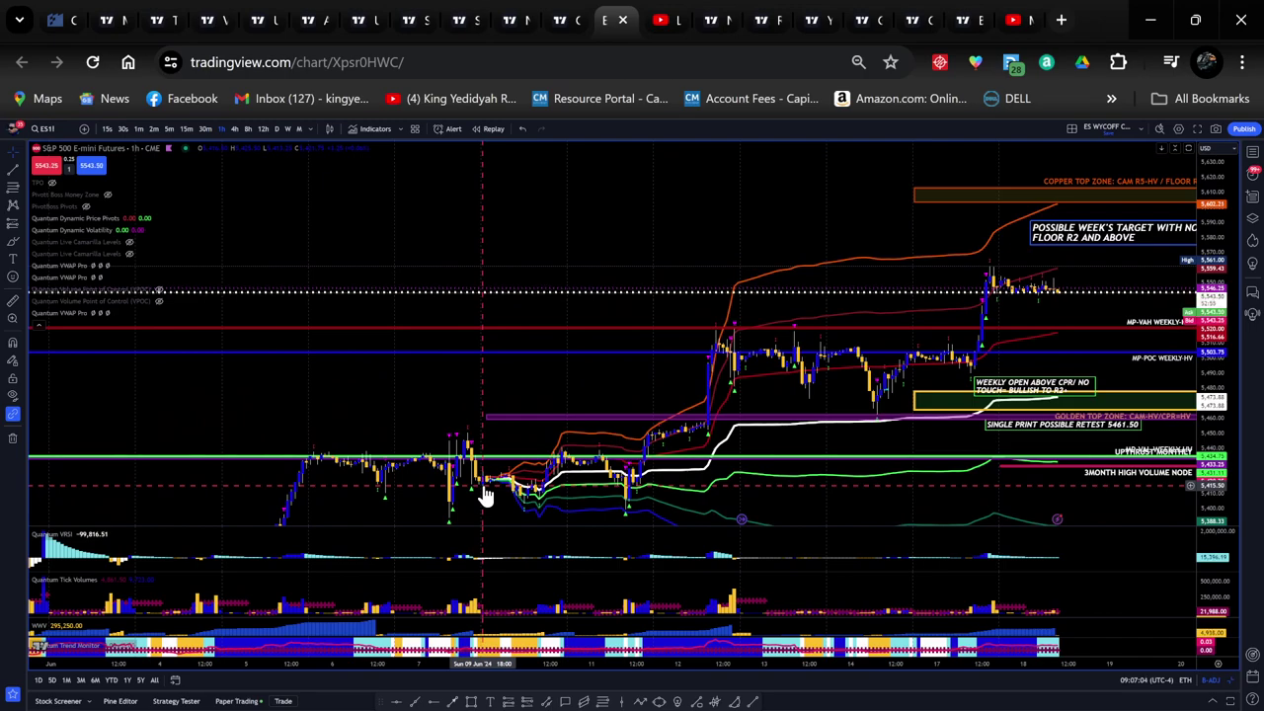
left_click_drag(799, 443, 294, 411)
left_click_drag(601, 277, 760, 336)
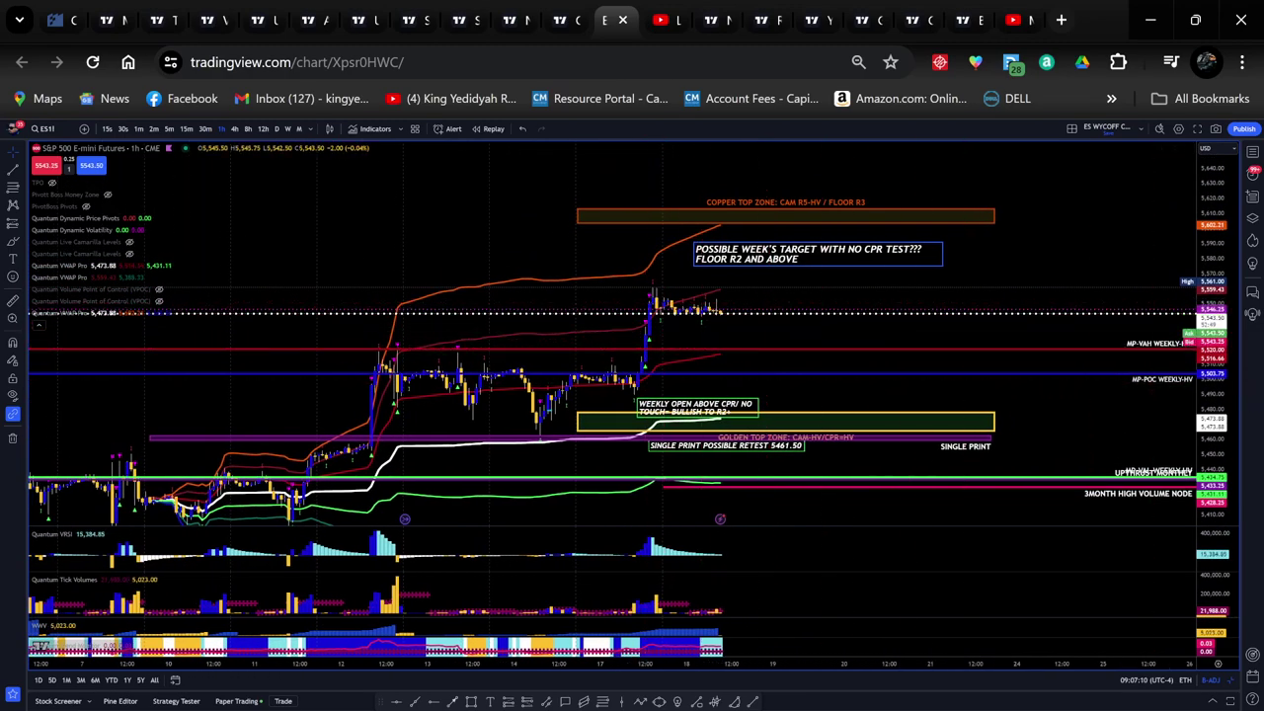
Draw red arrows at the highs near the VWAP's upper bands on June 12–13 and June 17–18.
left_click_drag(1202, 391, 1216, 281)
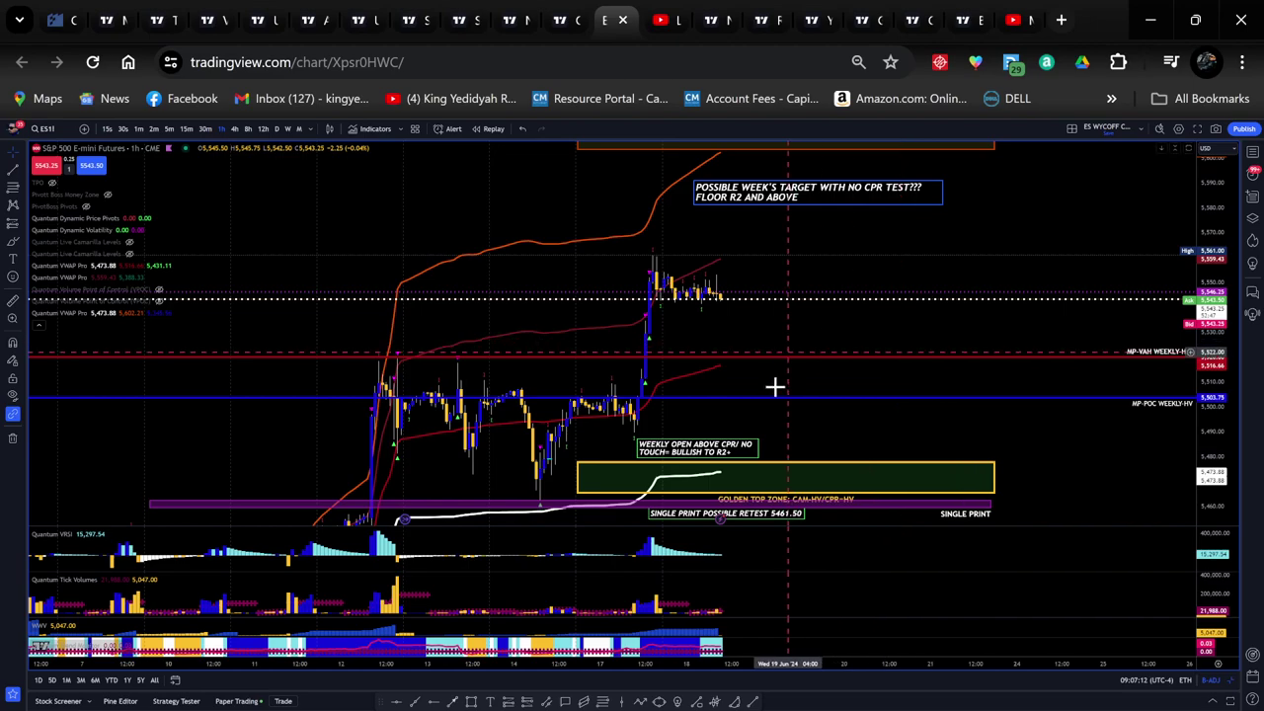
scroll(751, 373, "up", 3)
left_click_drag(534, 330, 837, 399)
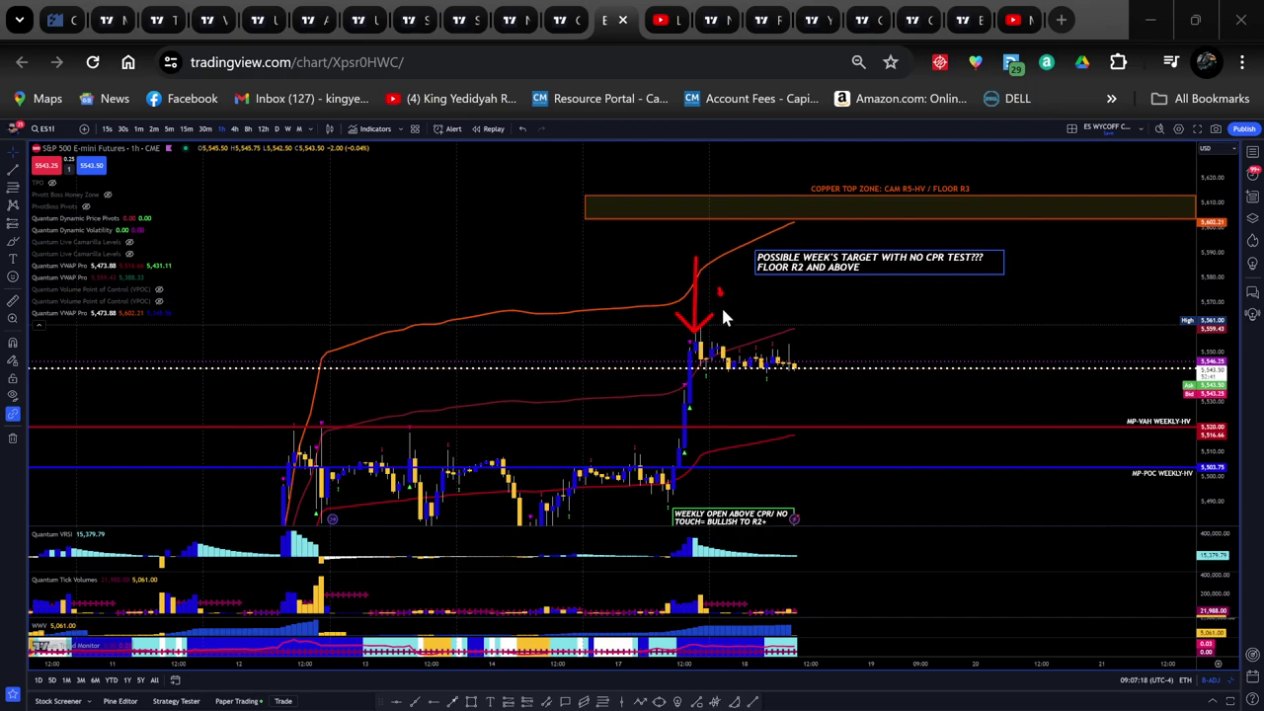
left_click_drag(790, 325, 791, 329)
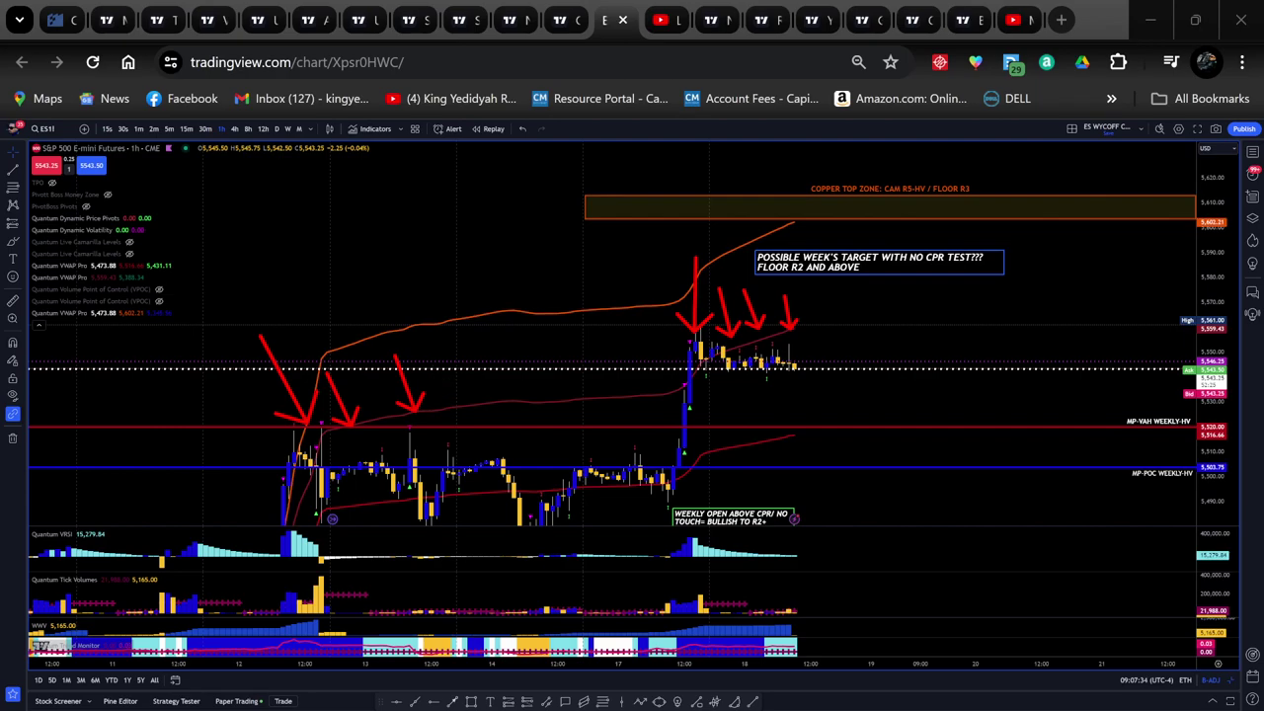
Clear the earlier red arrows, point a single red arrow at the area just below the June 18 candles, and clear it.
key("Escape")
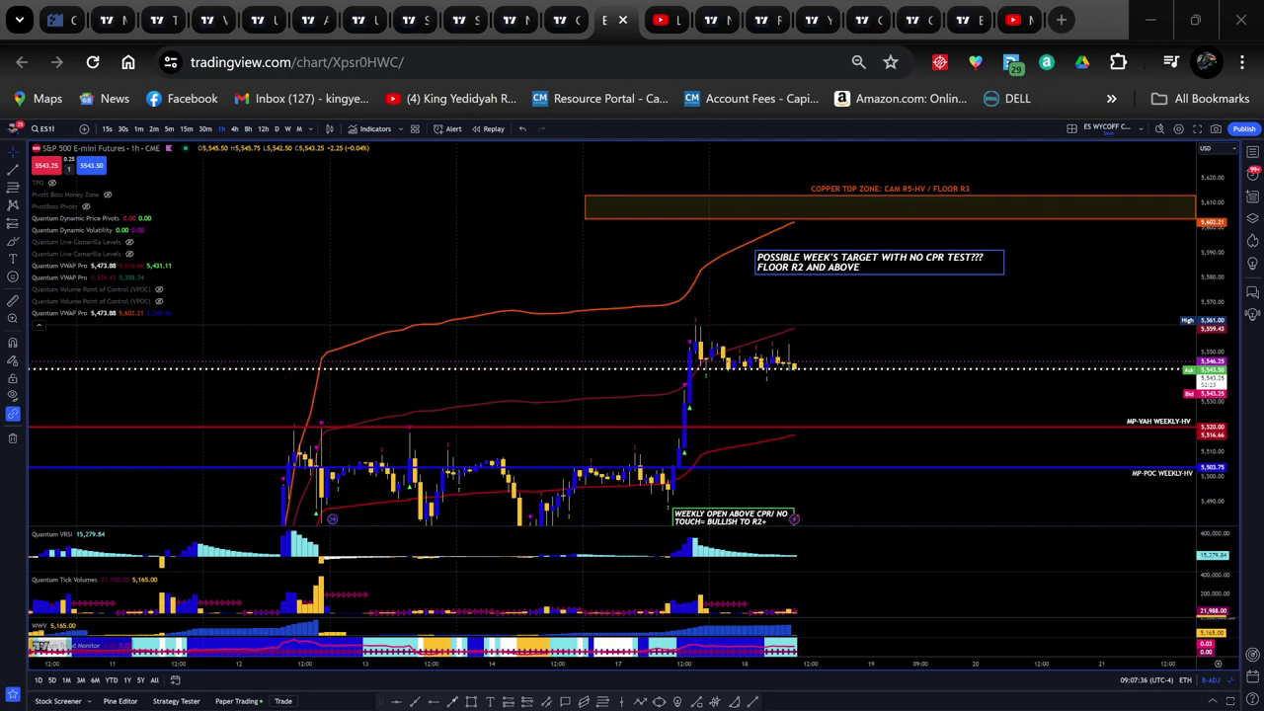
left_click_drag(698, 387, 735, 275)
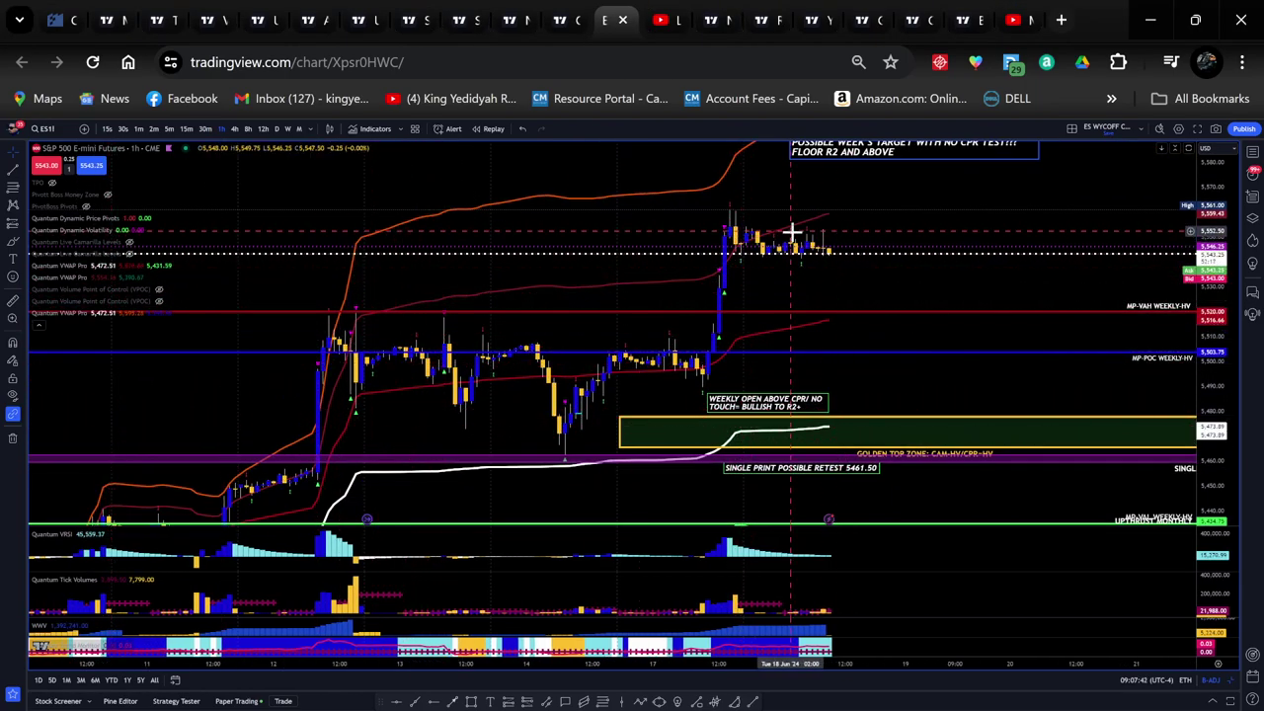
left_click_drag(875, 282, 652, 336)
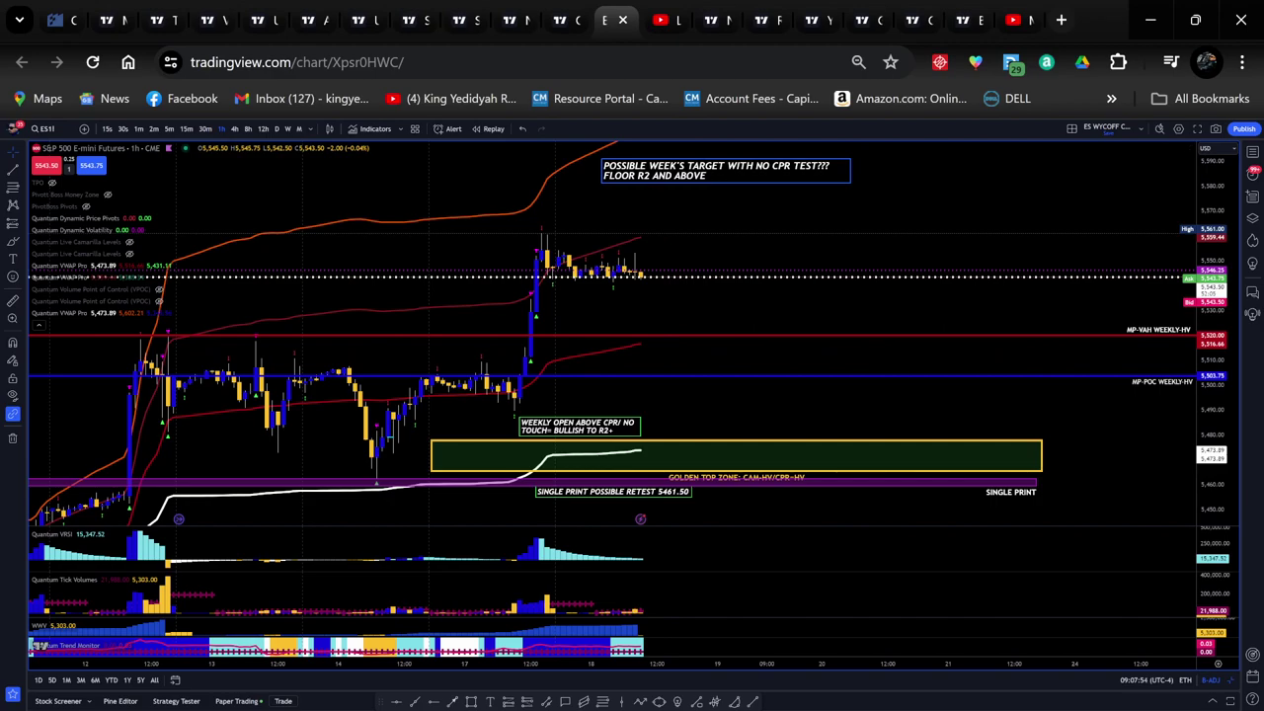
mouse_move(849, 206)
left_mouse_down()
mouse_move(736, 322)
mouse_move(642, 349)
mouse_move(676, 331)
mouse_move(1070, 331)
mouse_move(688, 343)
mouse_move(654, 330)
mouse_move(655, 282)
mouse_move(643, 277)
mouse_move(663, 334)
mouse_move(562, 279)
mouse_move(544, 304)
mouse_move(547, 286)
mouse_move(557, 331)
mouse_move(541, 306)
mouse_move(536, 325)
mouse_move(570, 314)
mouse_move(670, 321)
left_mouse_up()
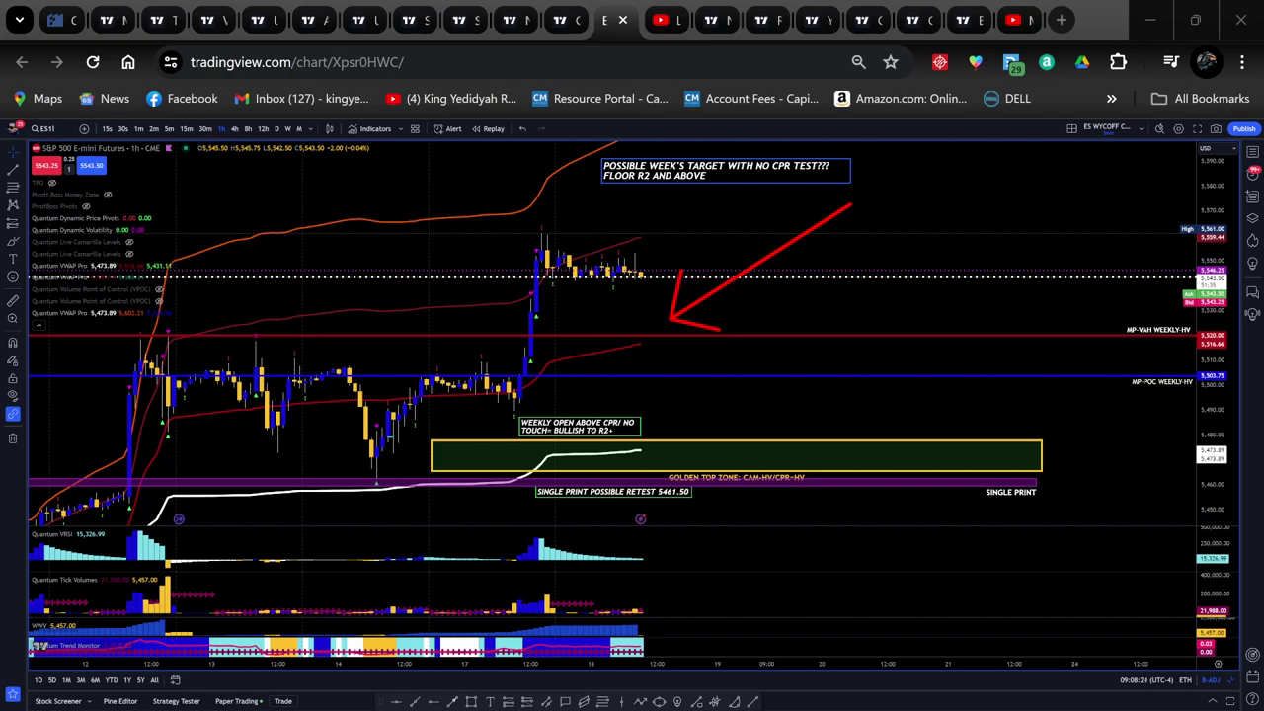
key("Escape")
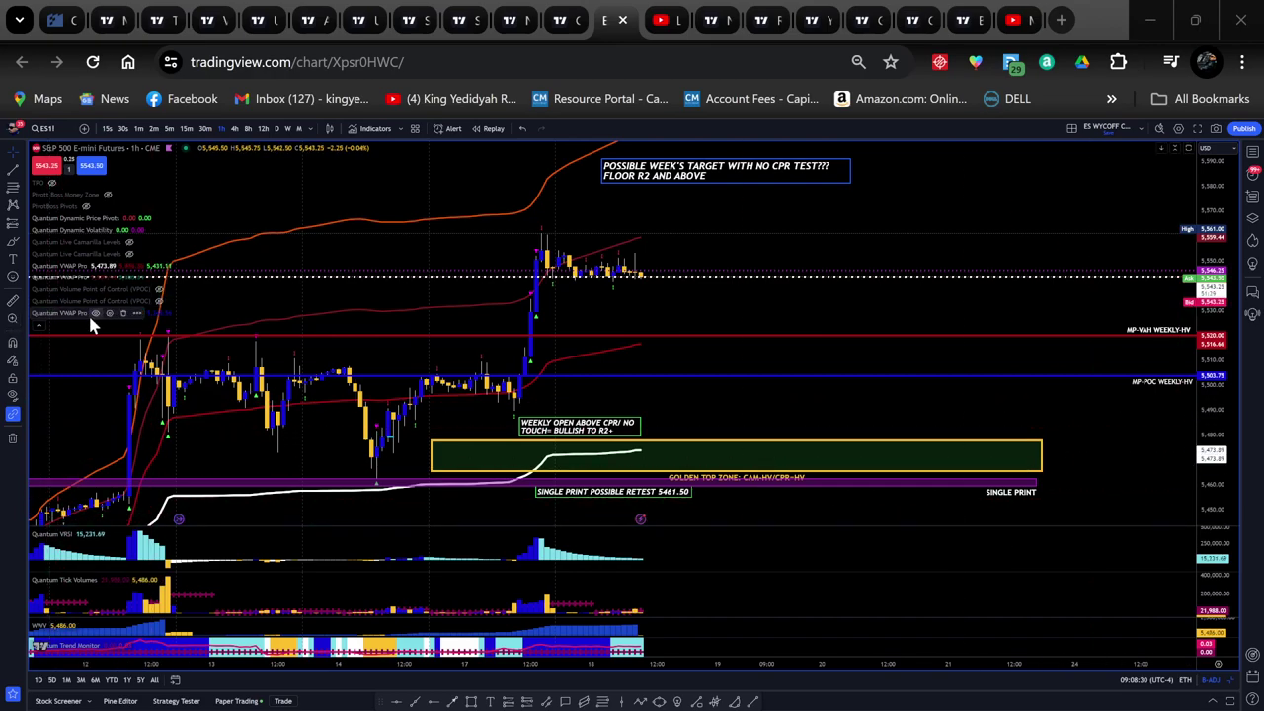
Hide all three Quantum VWAP Pro indicators and show the first Quantum Volume Point of Control (VPOC).
left_click(96, 314)
left_click(96, 278)
left_click(96, 266)
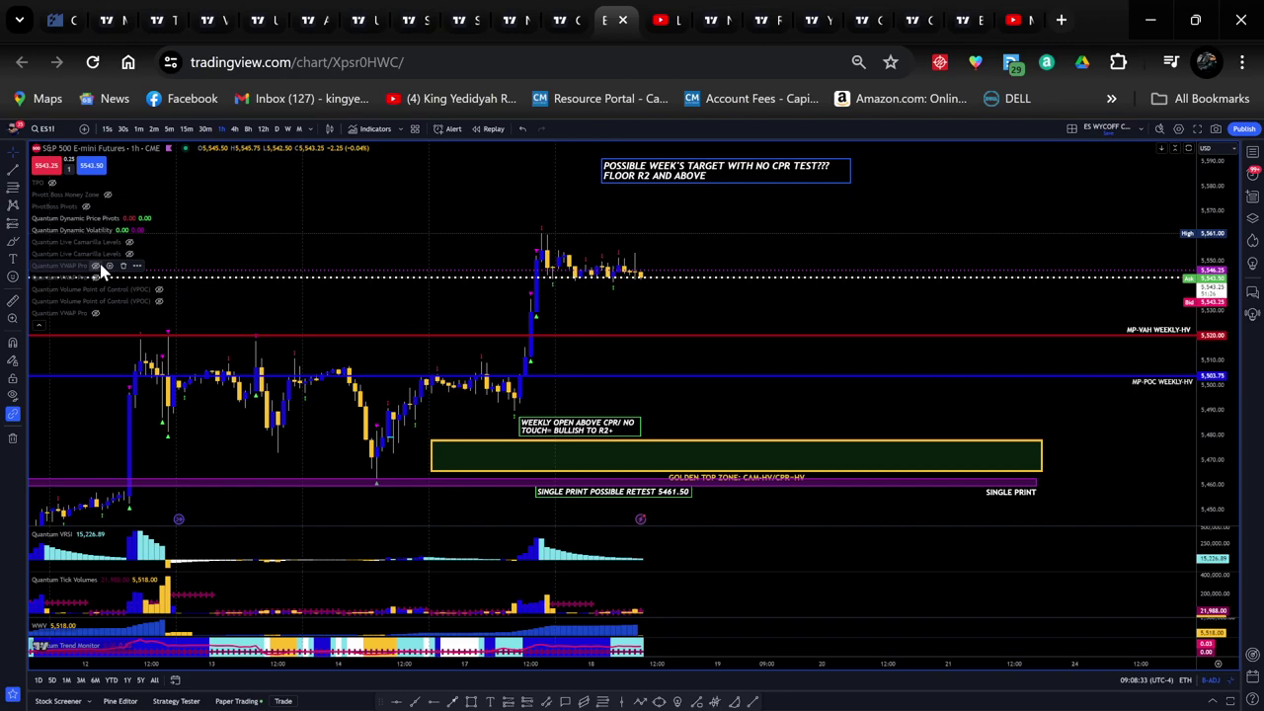
left_click(159, 289)
Examine price action up to June 18 against the VPOC levels and volume profile, toggling the indicator off and on to compare.
left_click_drag(358, 438, 515, 425)
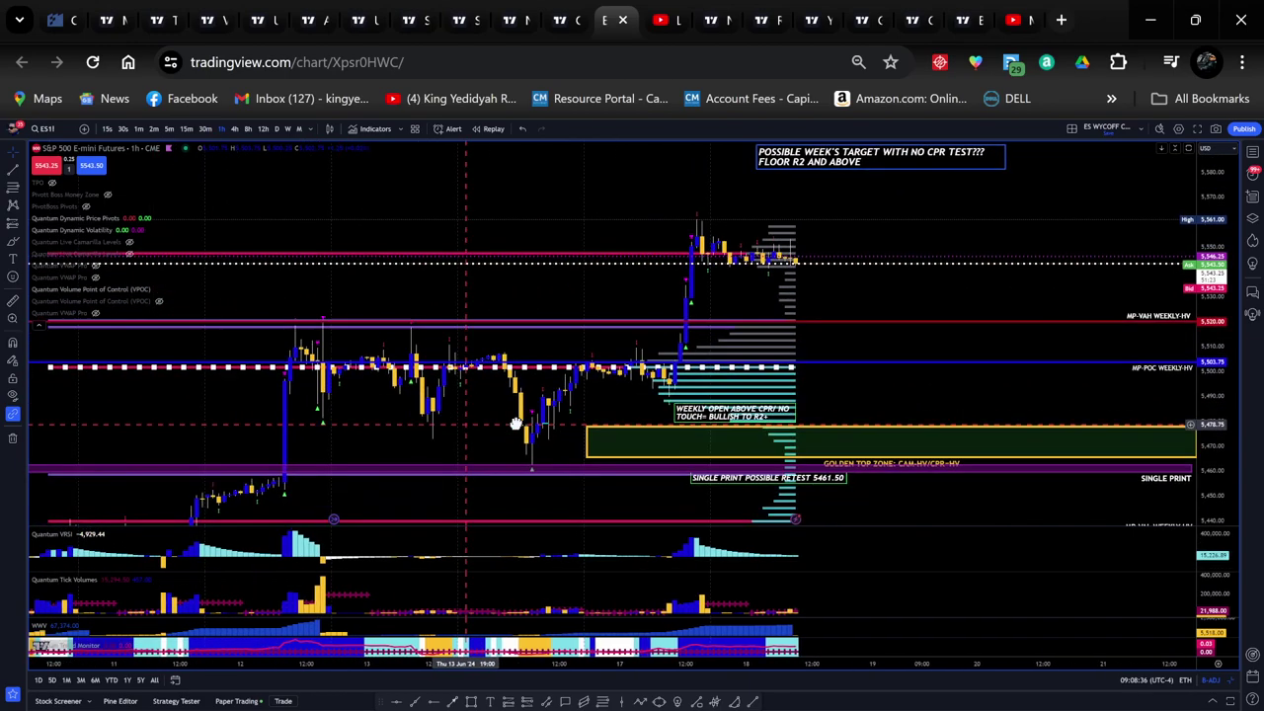
left_click_drag(389, 428, 523, 349)
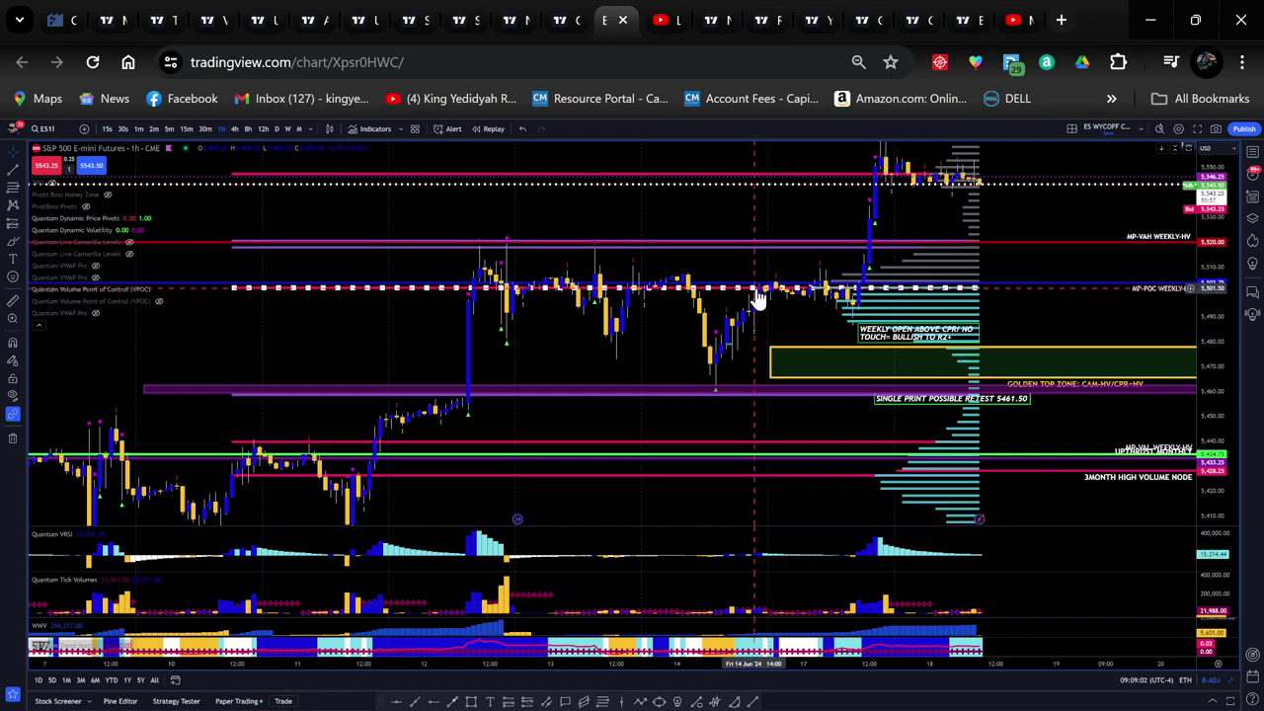
left_click_drag(1030, 326, 790, 306)
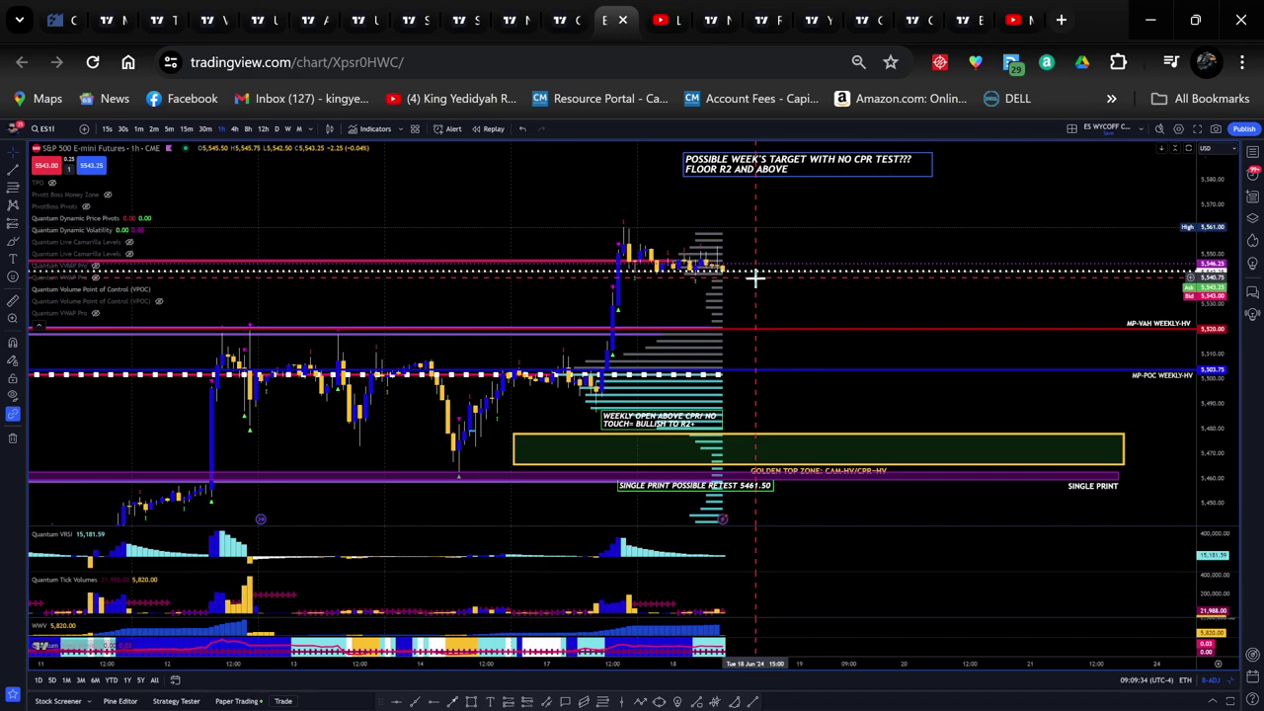
left_click_drag(768, 246, 988, 342)
scroll(983, 344, "up", 3)
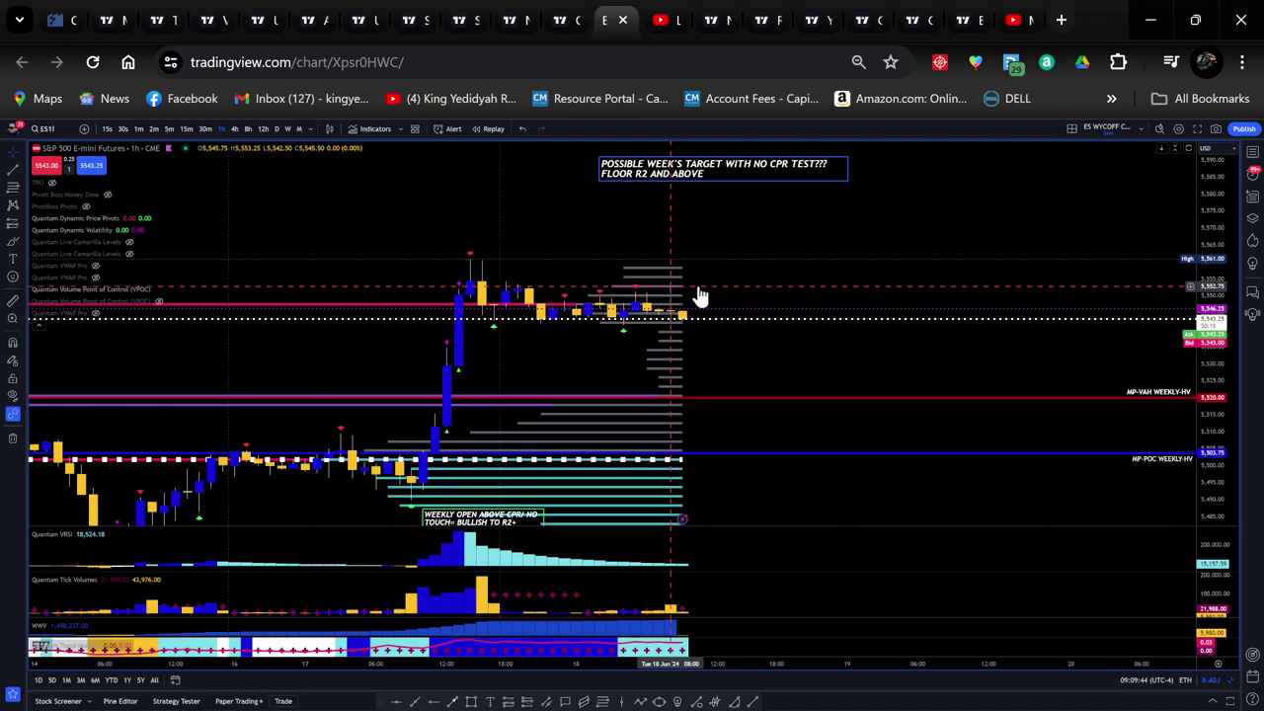
left_click_drag(1249, 183, 1246, 158)
left_click_drag(828, 369, 869, 483)
left_click(156, 289)
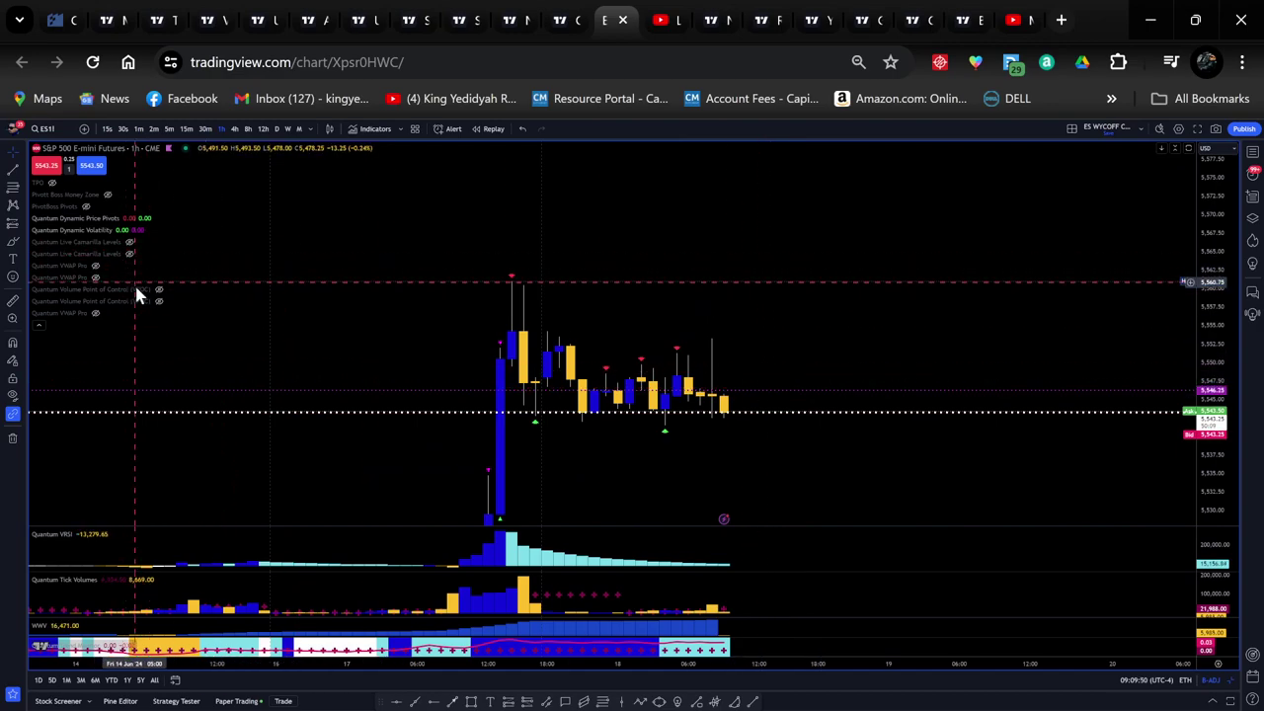
left_click(158, 289)
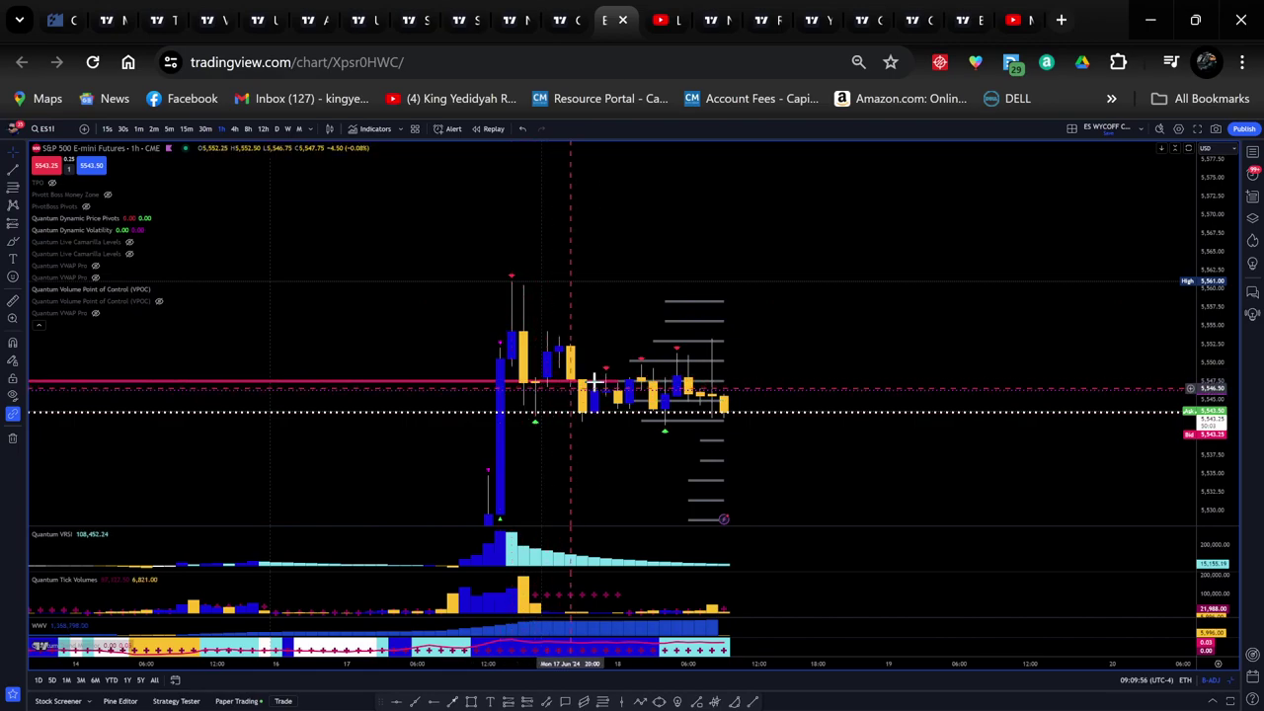
left_click_drag(1204, 214, 1231, 492)
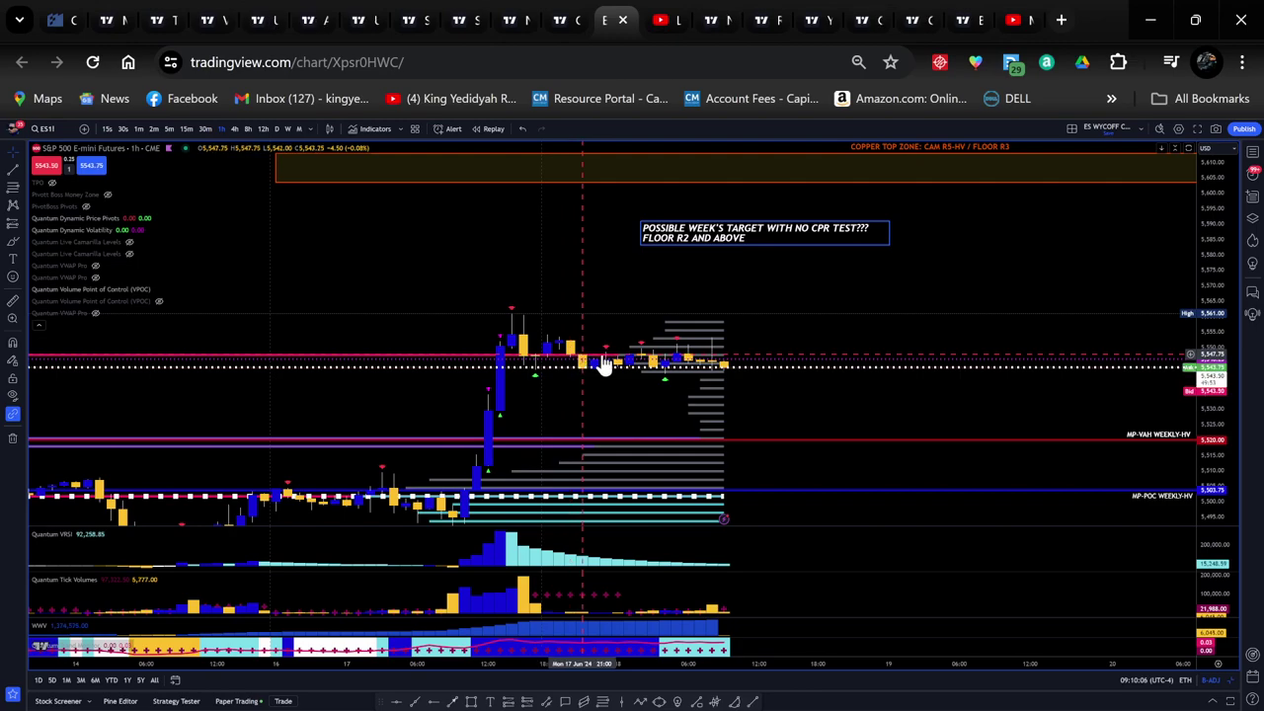
left_click_drag(1213, 415, 1191, 229)
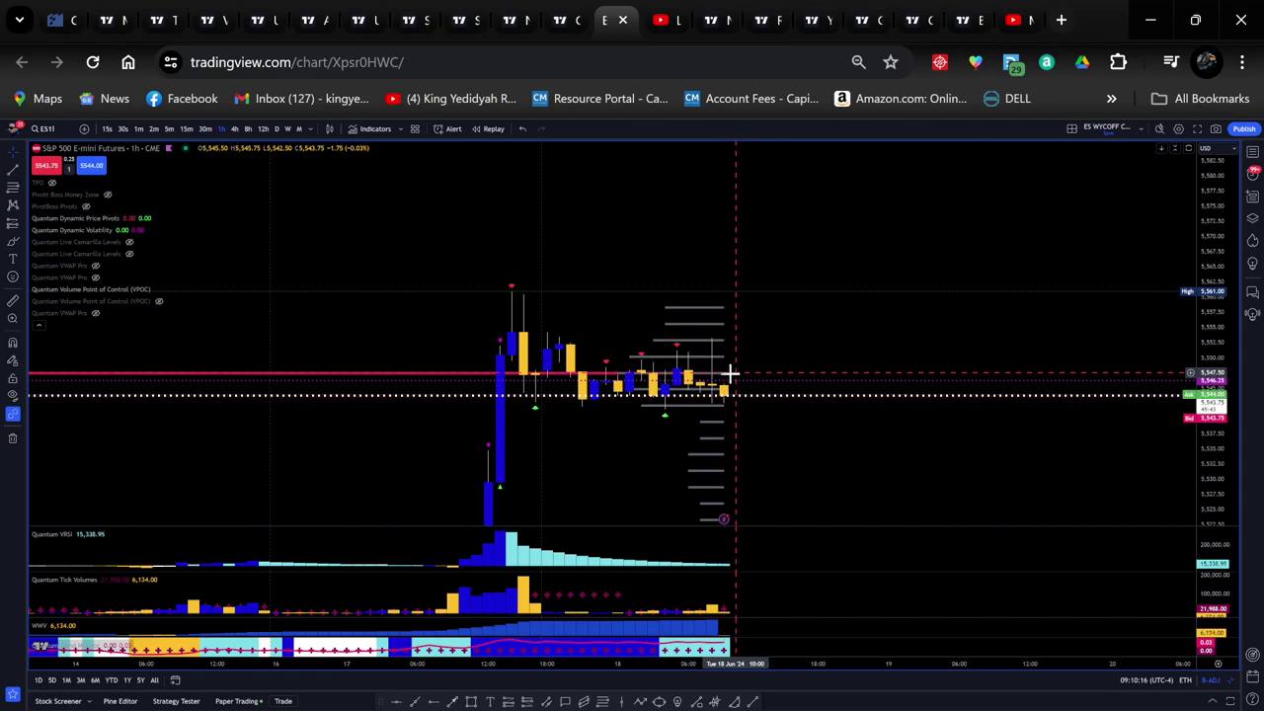
left_click_drag(781, 454, 790, 316)
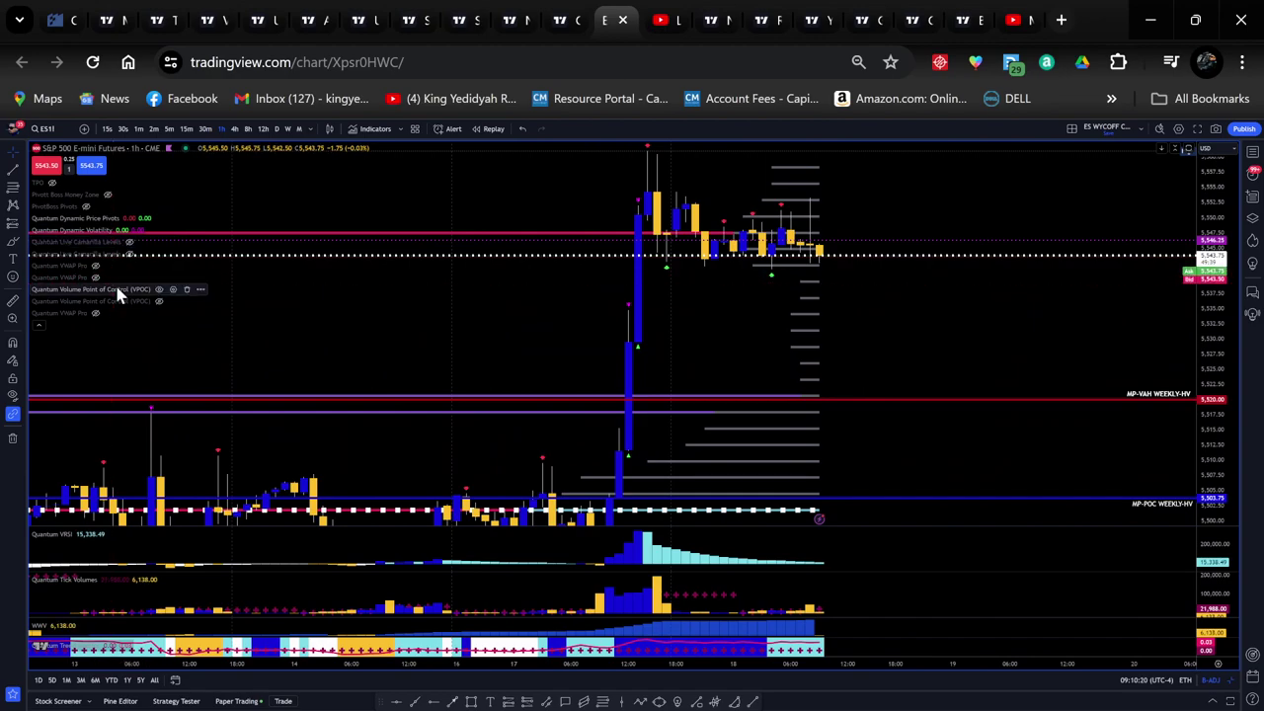
Hide the Quantum Volume Point of Control and show all three Quantum VWAP Pro indicators around the June 17–18 candles.
left_click(158, 290)
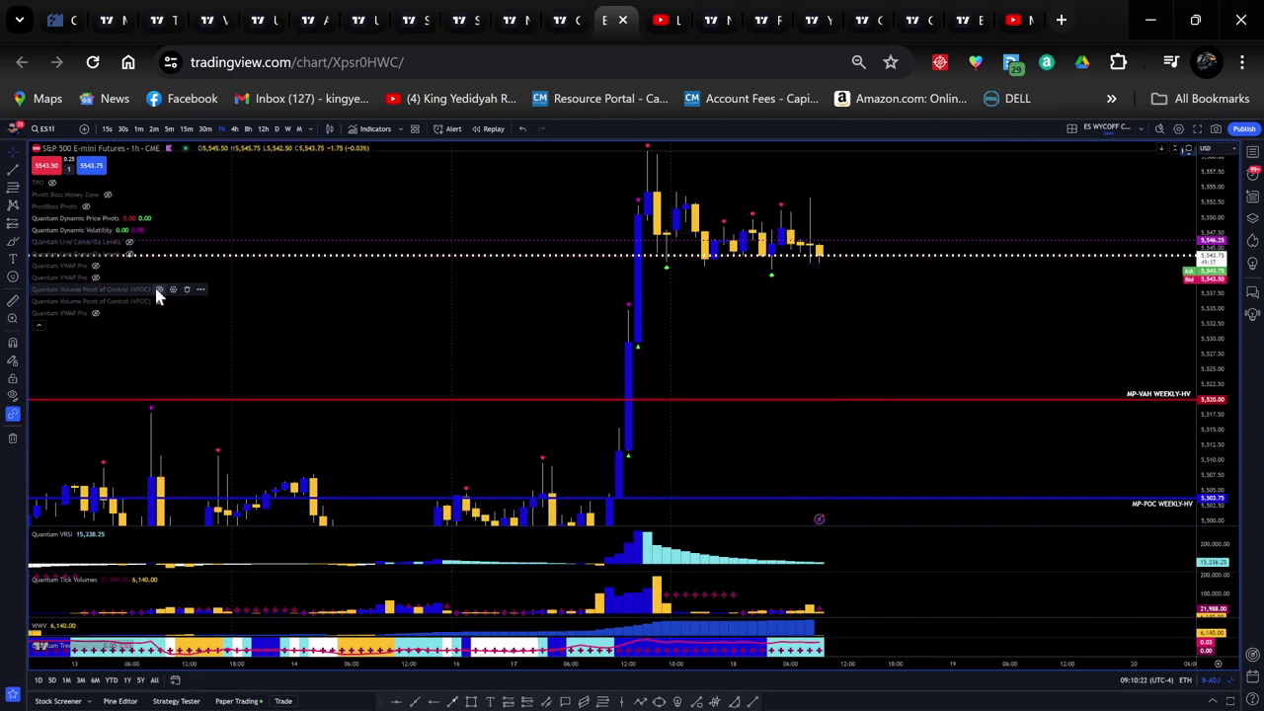
left_click_drag(1211, 352, 1211, 462)
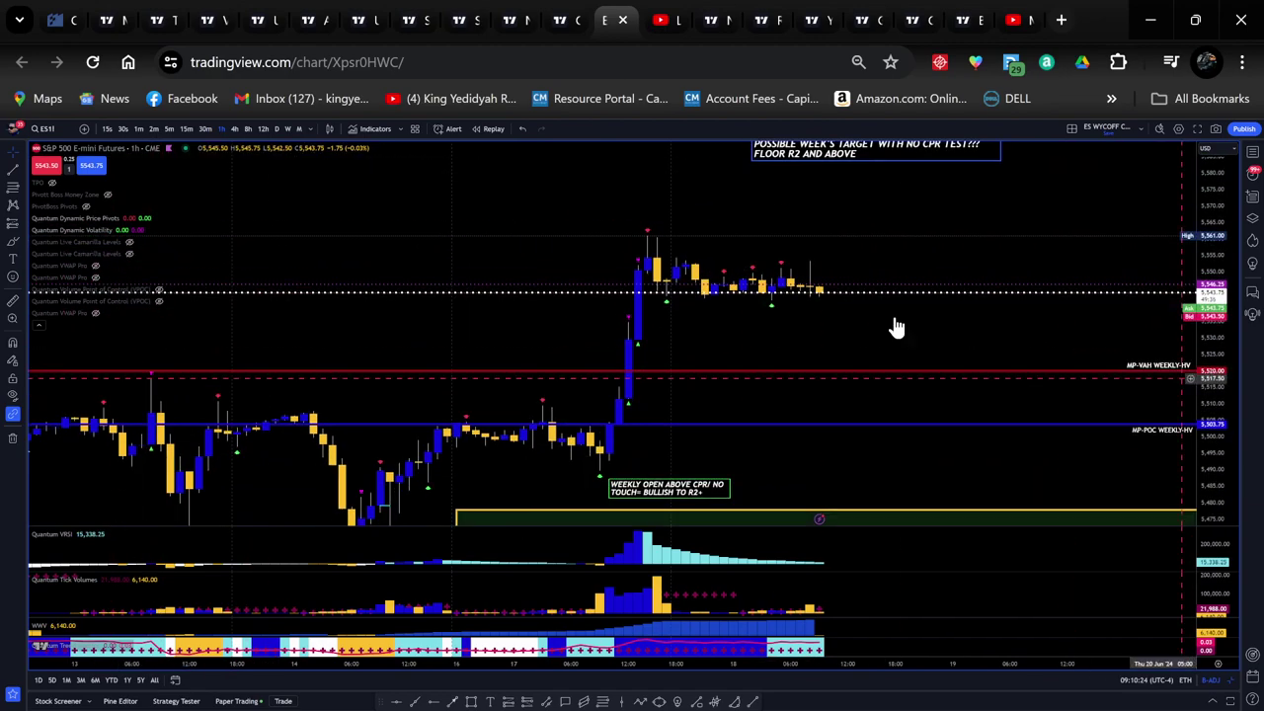
left_click_drag(922, 324, 691, 368)
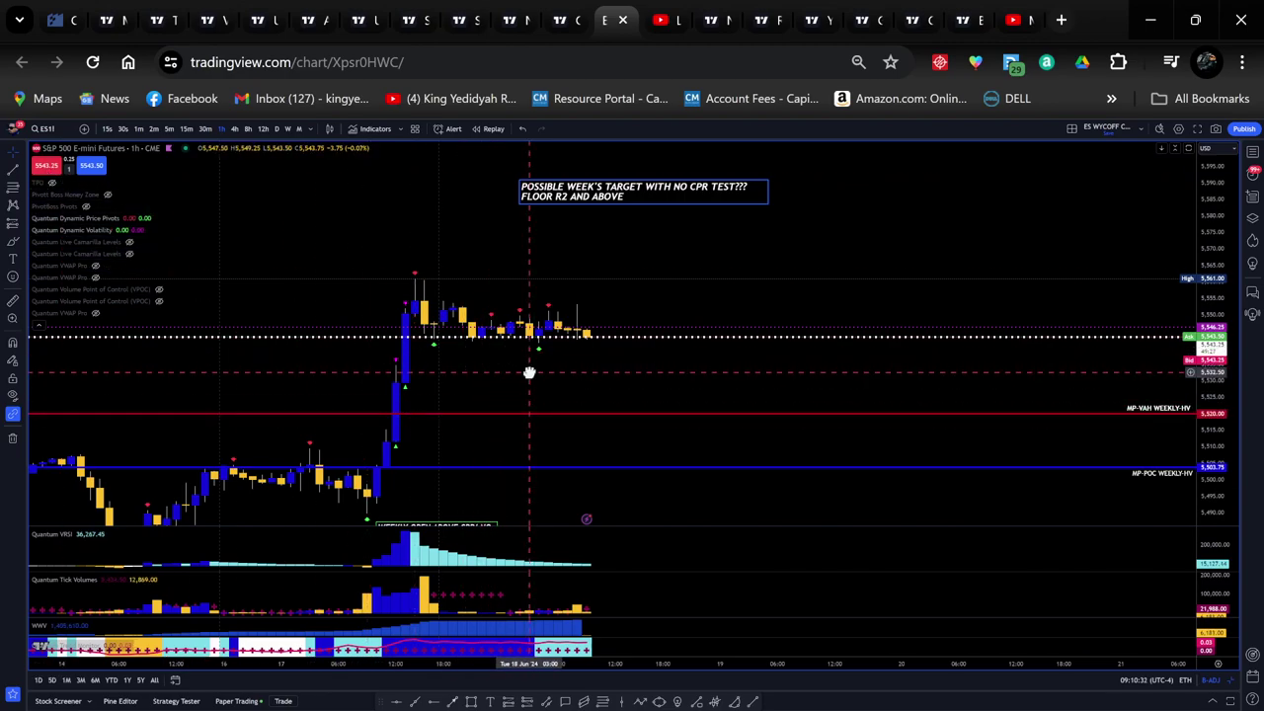
left_click_drag(528, 372, 577, 381)
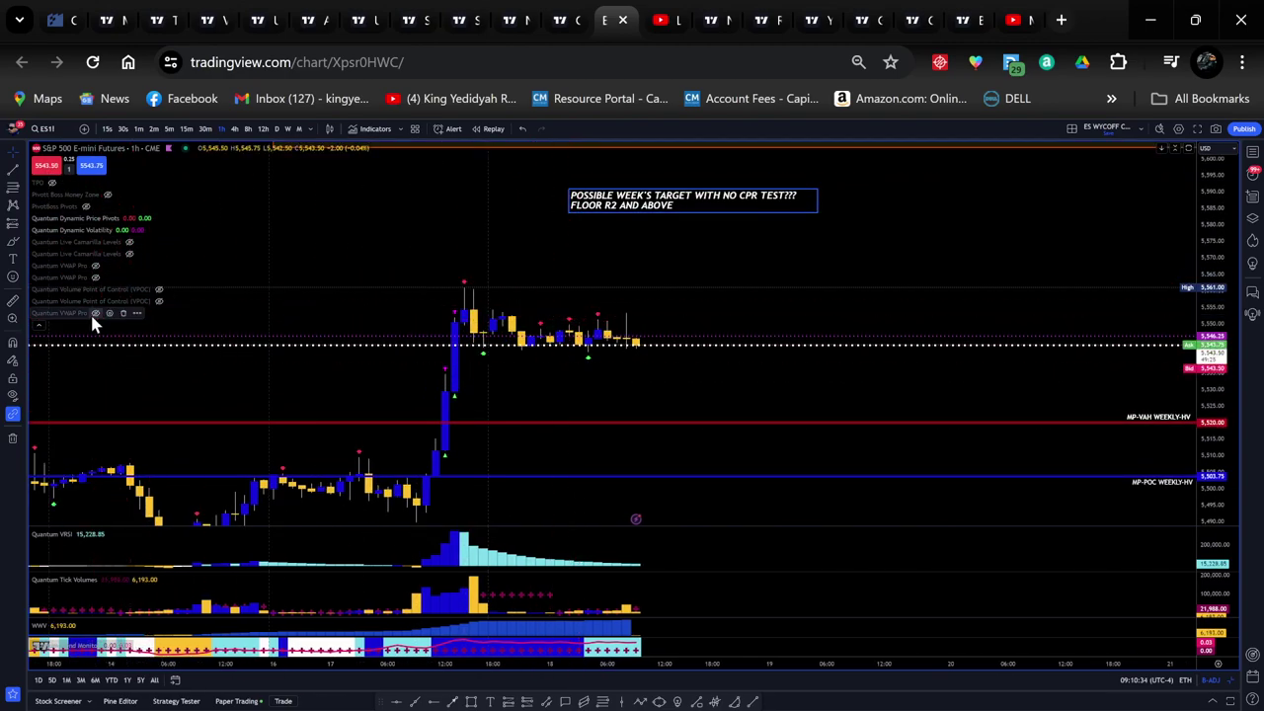
left_click(96, 277)
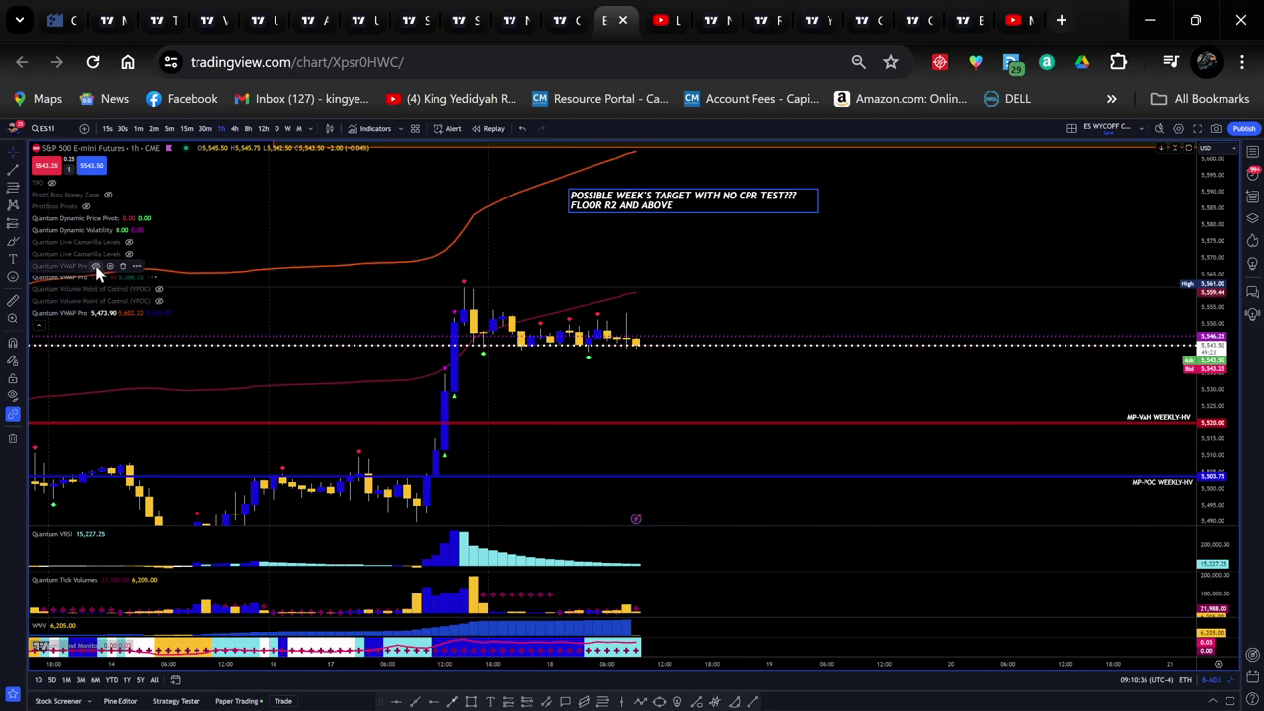
left_click(96, 265)
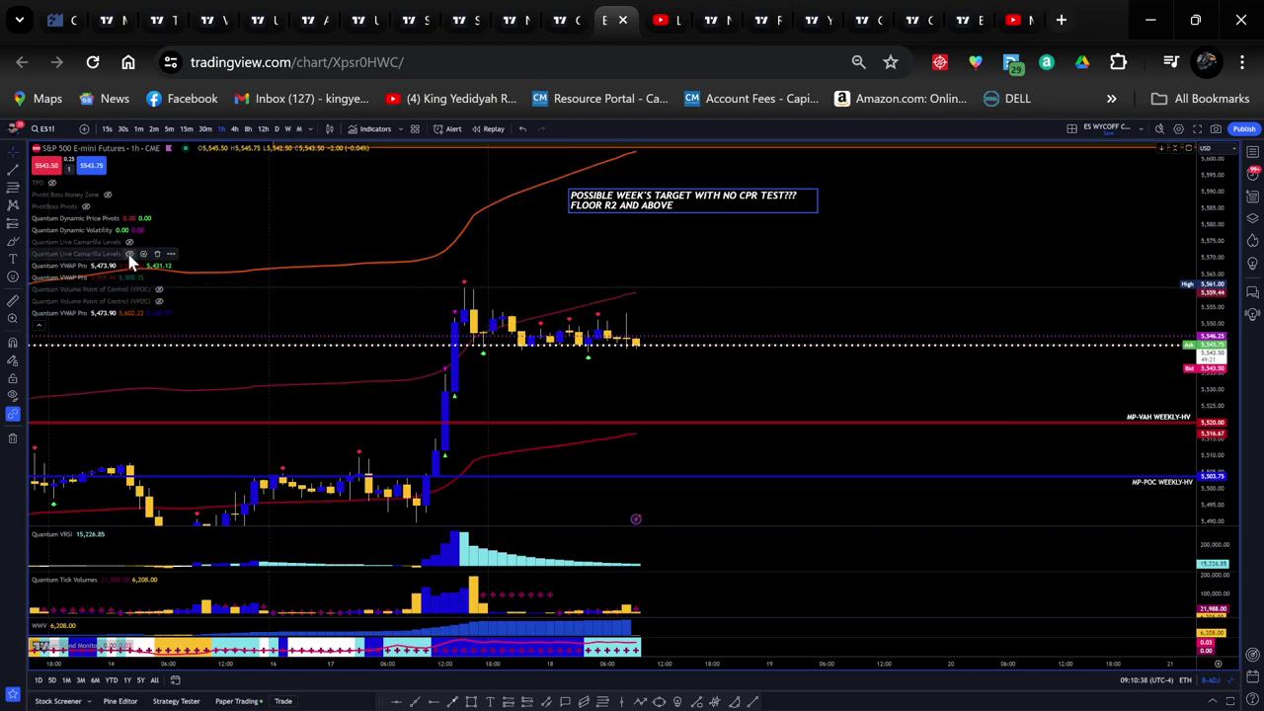
Show both Quantum Live Camarilla Levels indicators and the PivotBoss Pivots on the 1-hour chart.
left_click(127, 254)
left_click(128, 242)
left_click(86, 206)
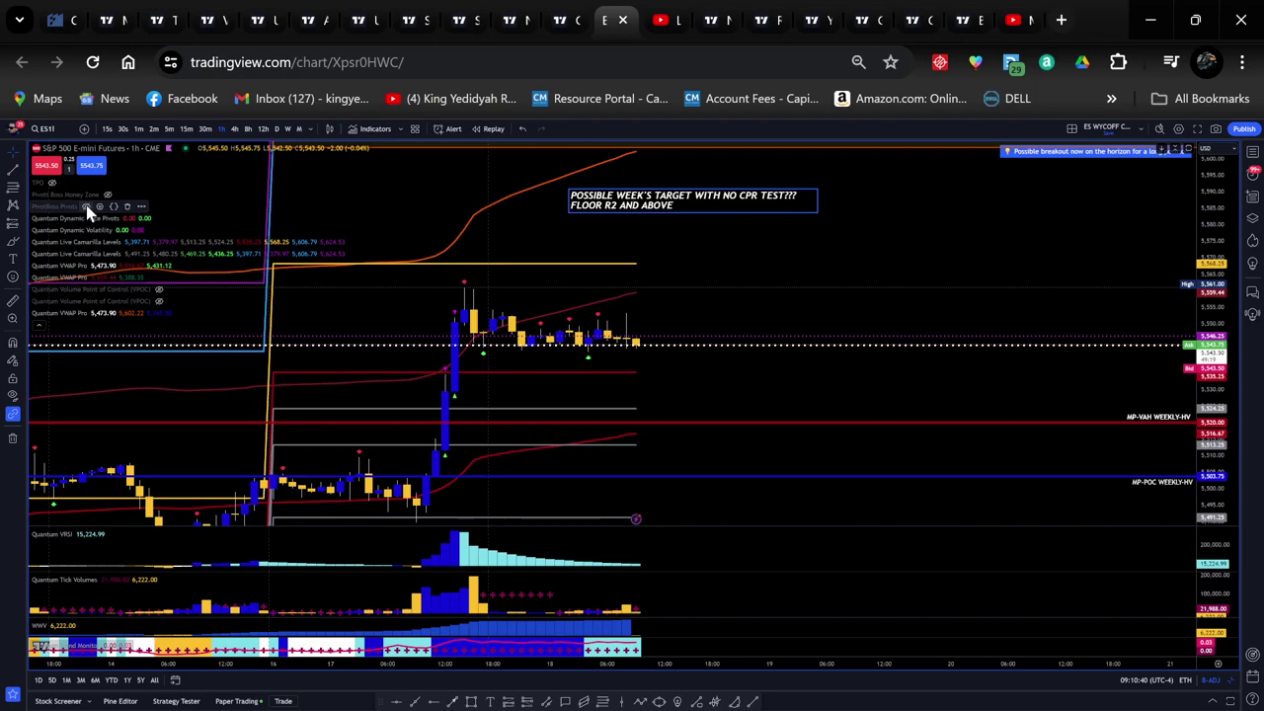
Mark the levels below the June 18 price, including the weekly MP-VAH line, with upward red arrows, and clear them.
left_click_drag(691, 389, 720, 355)
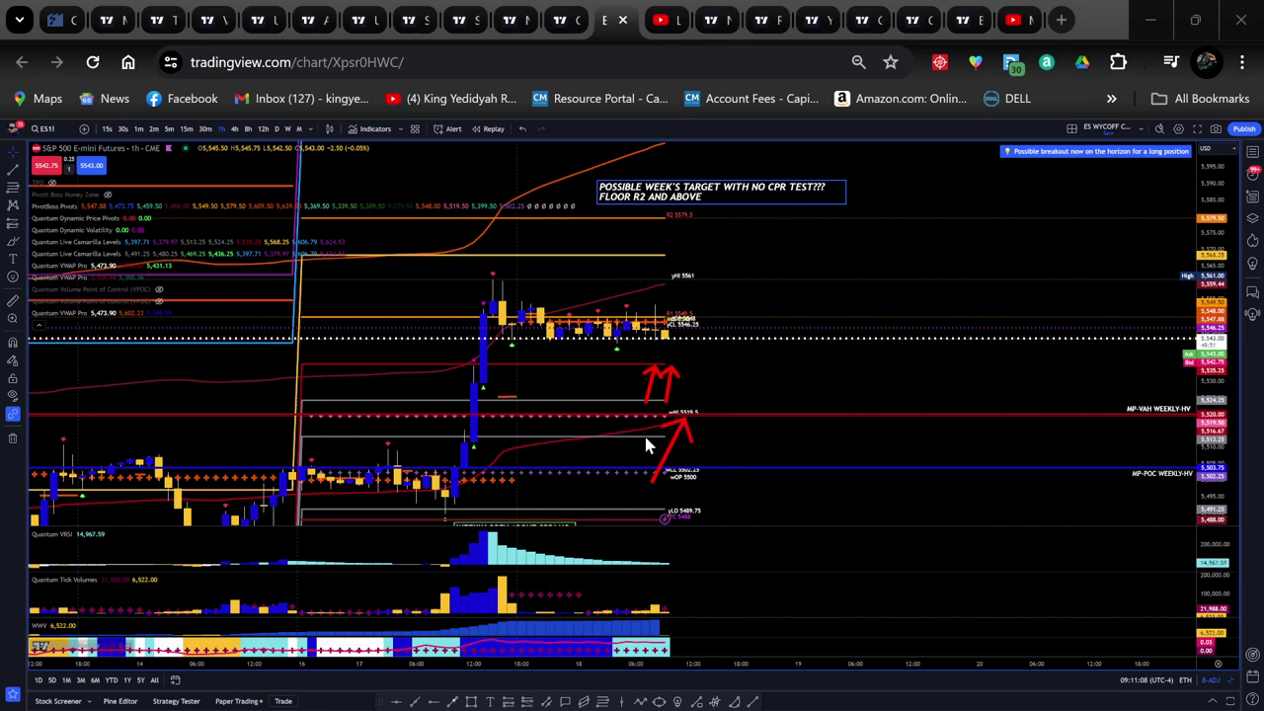
left_click_drag(629, 465, 650, 439)
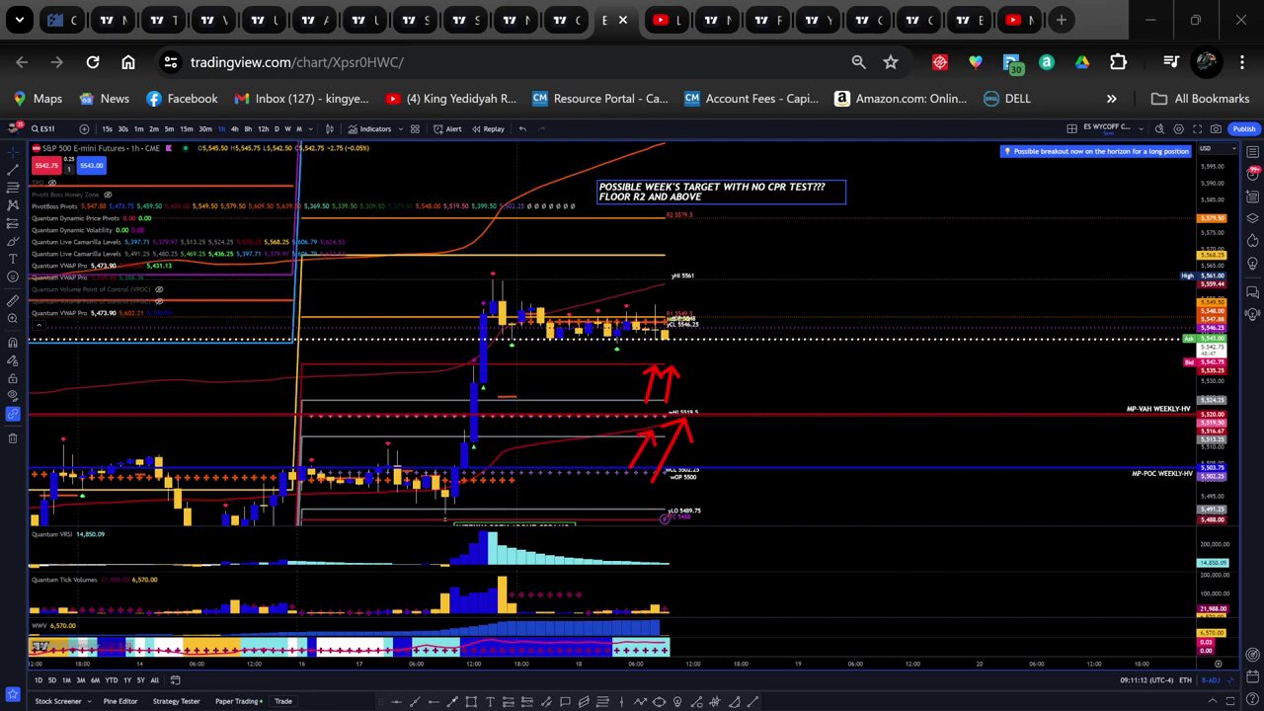
key("e")
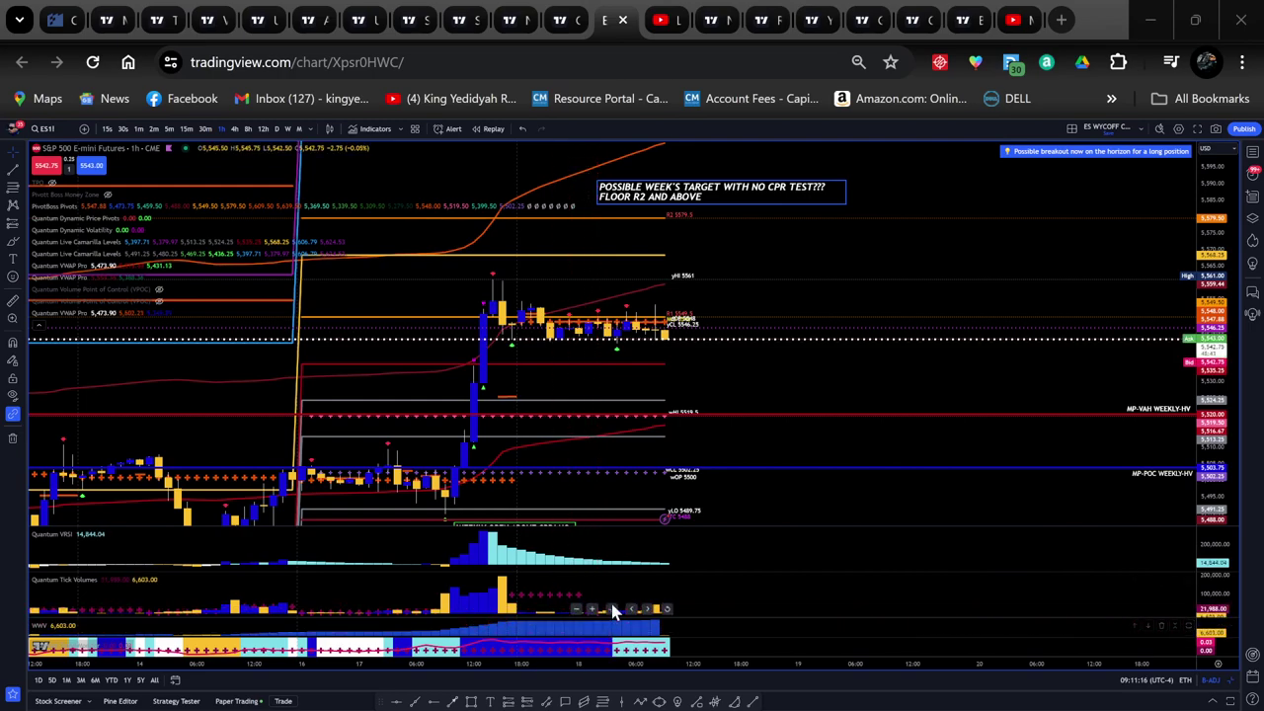
Maximize the 5-minute chart and hide its TPO, Initial Balance, Camarilla, PivotBoss Pivots, VPOC, VWAP and SVP HD indicators.
left_click(613, 609)
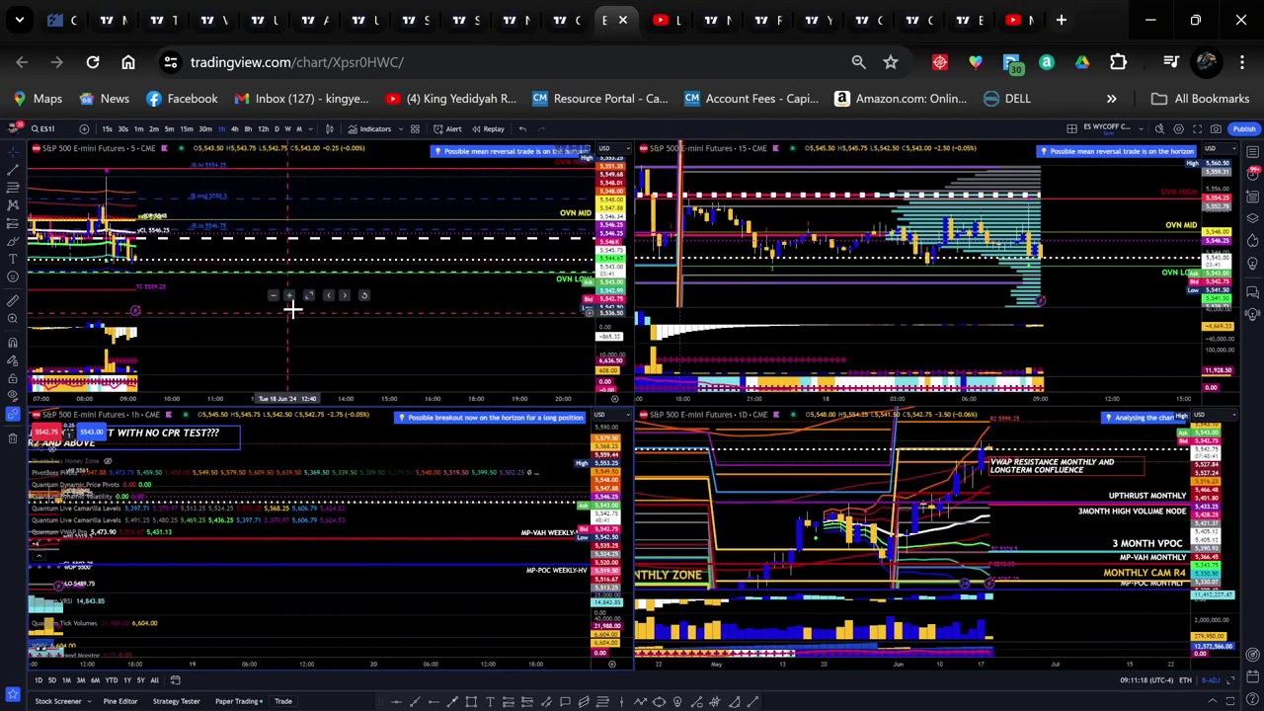
left_click(308, 296)
left_click(44, 186)
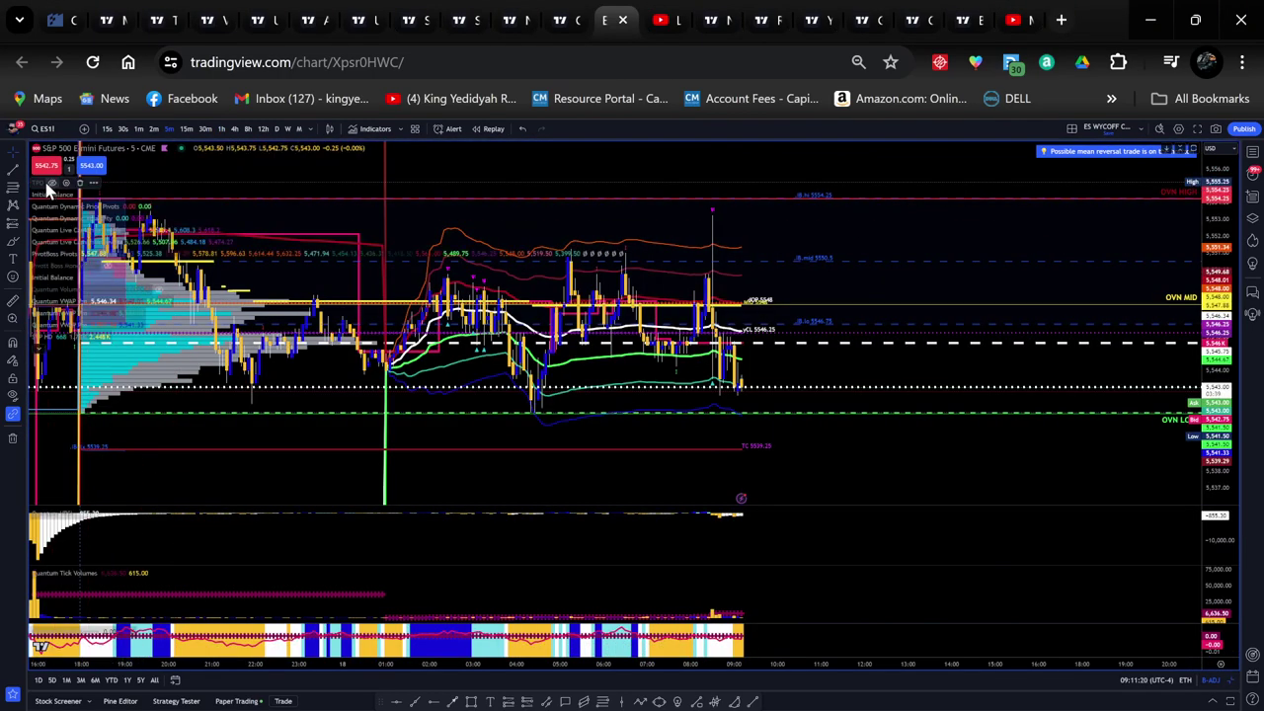
left_click(99, 254)
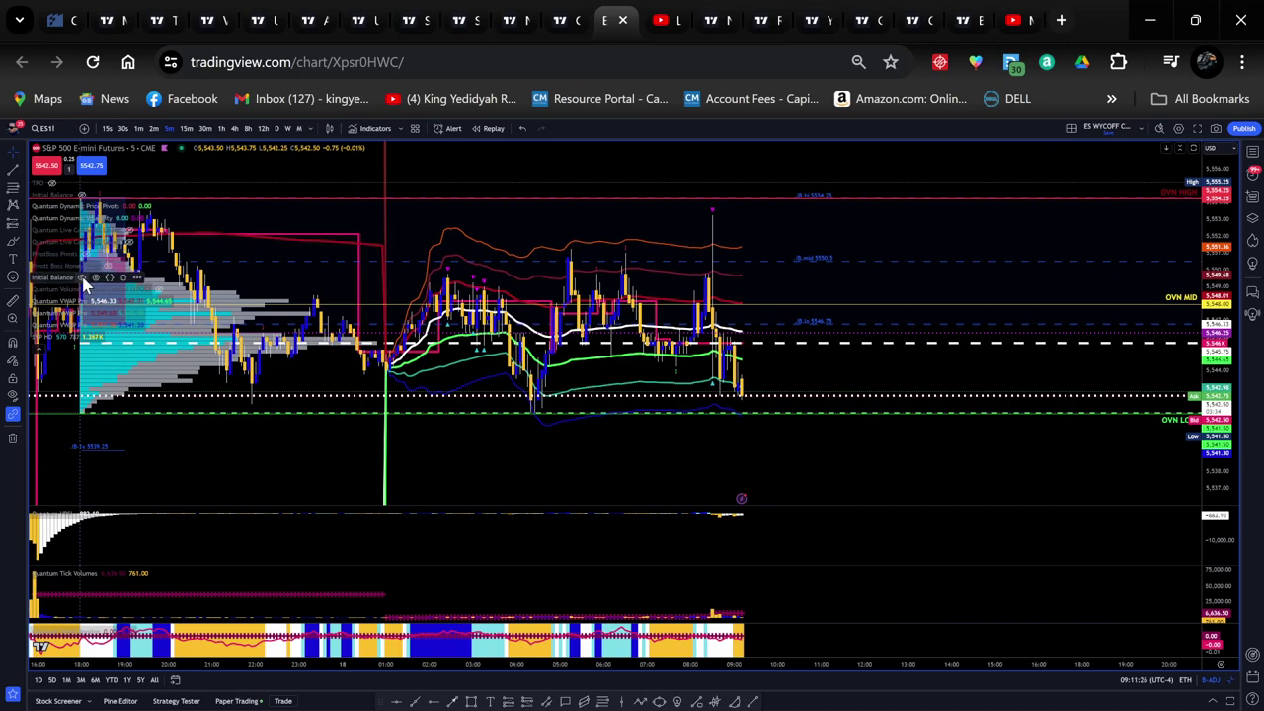
left_click(96, 301)
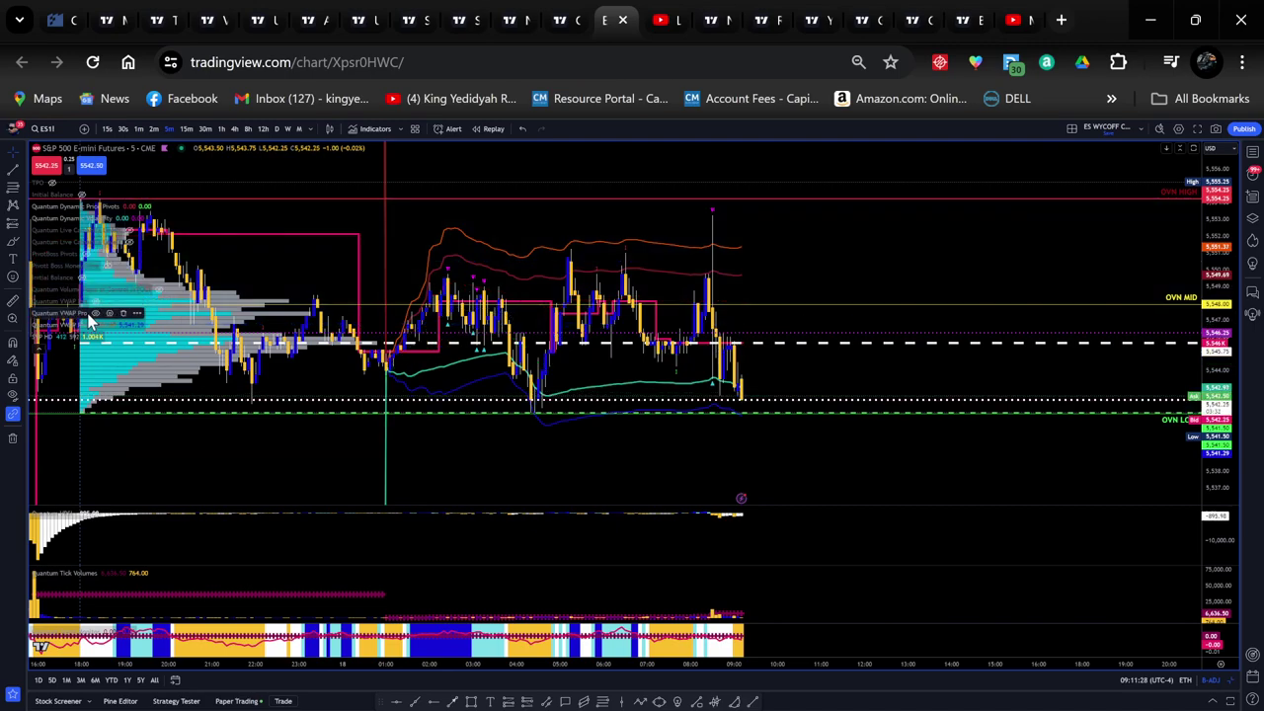
left_click(84, 325)
left_click(89, 330)
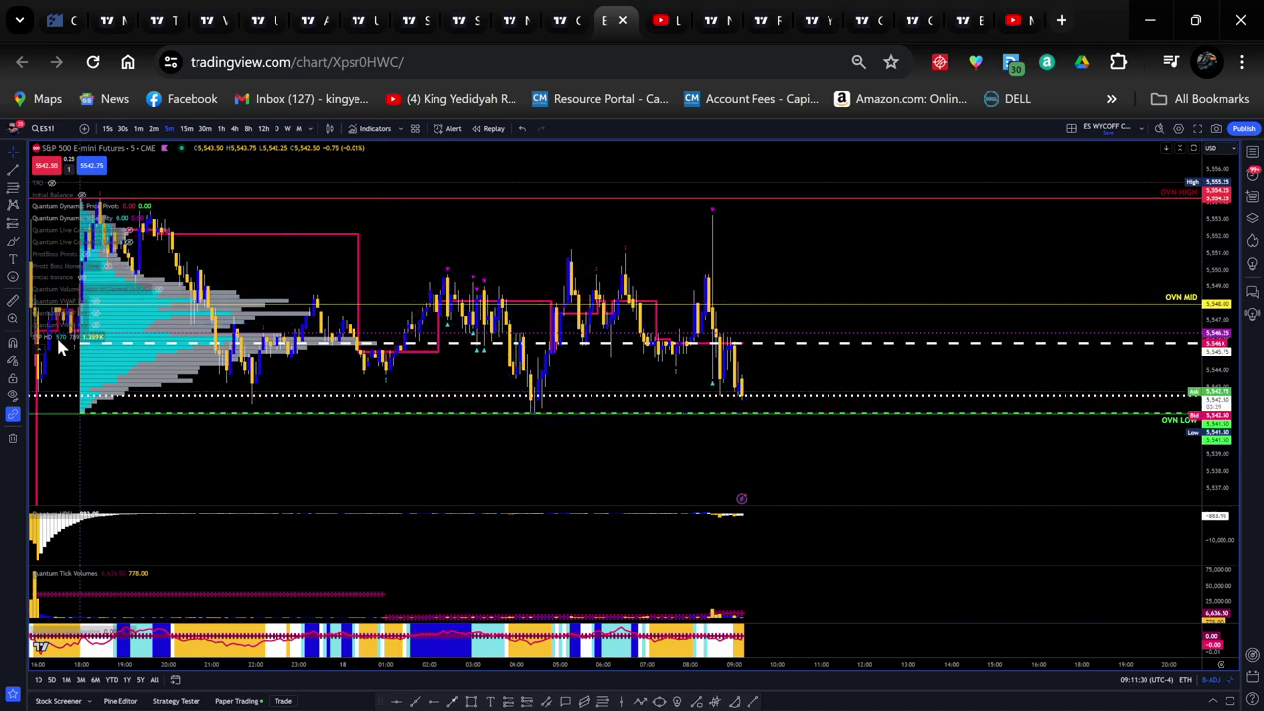
left_click(59, 337)
Show the PivotBoss Pivots on the 5-minute chart with the June 17–18 overnight high, mid and low in view.
scroll(737, 452, "down", 2)
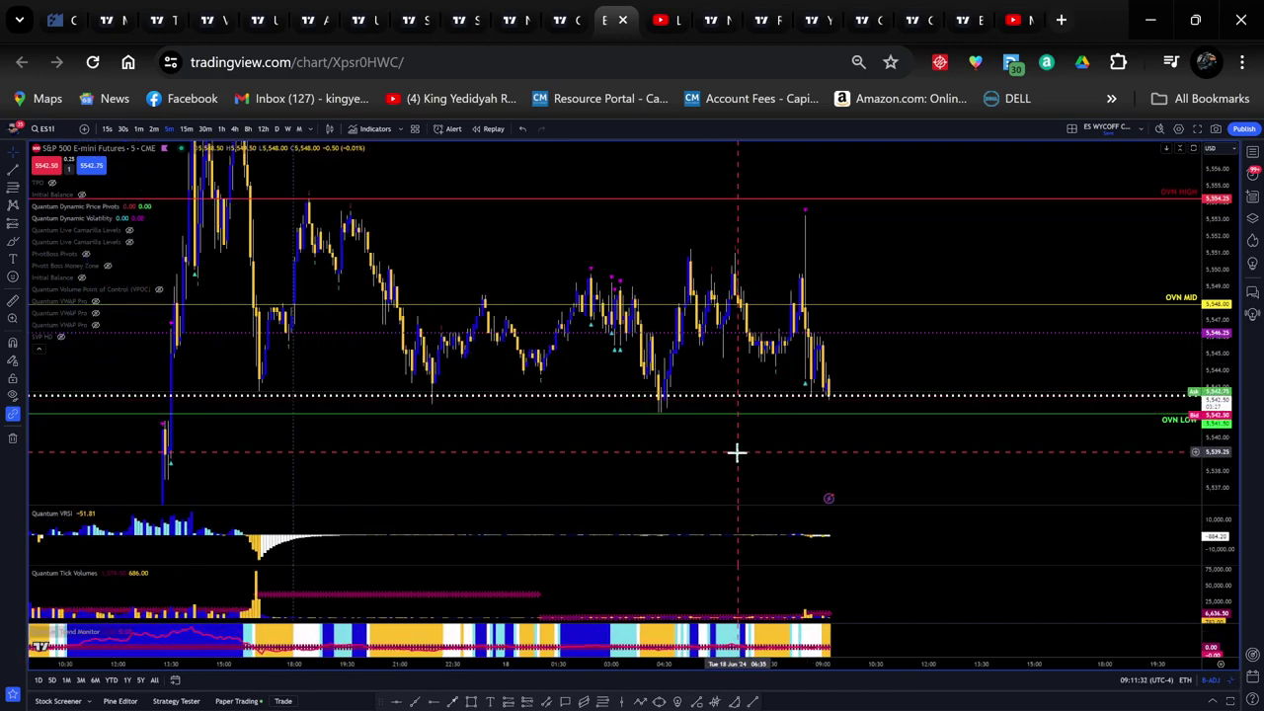
left_click_drag(995, 291, 993, 378)
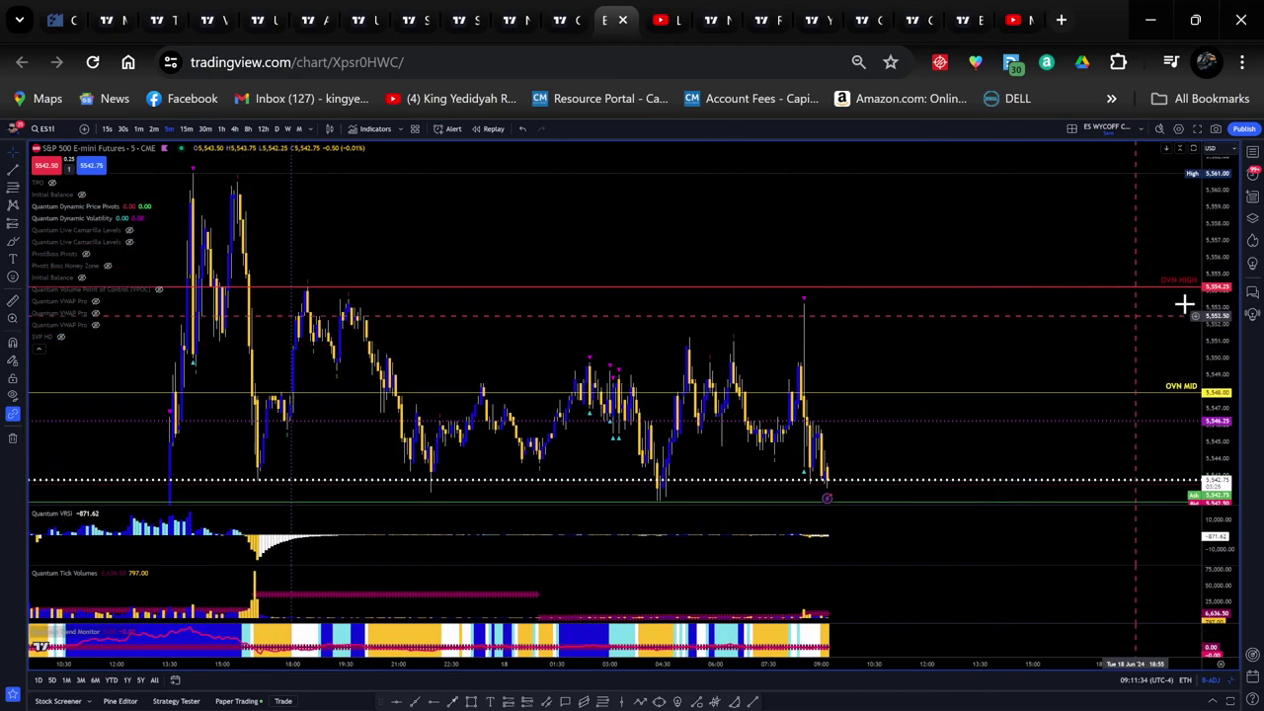
left_click_drag(1223, 235, 1222, 269)
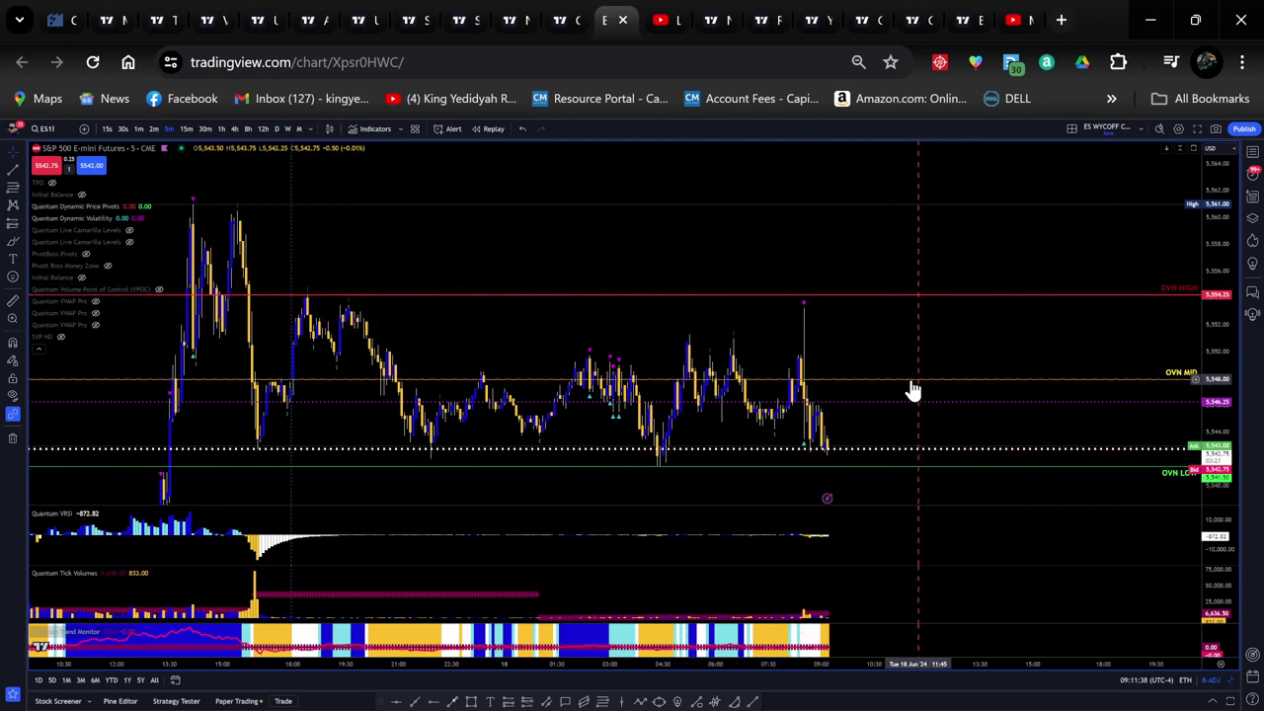
left_click_drag(886, 347, 784, 253)
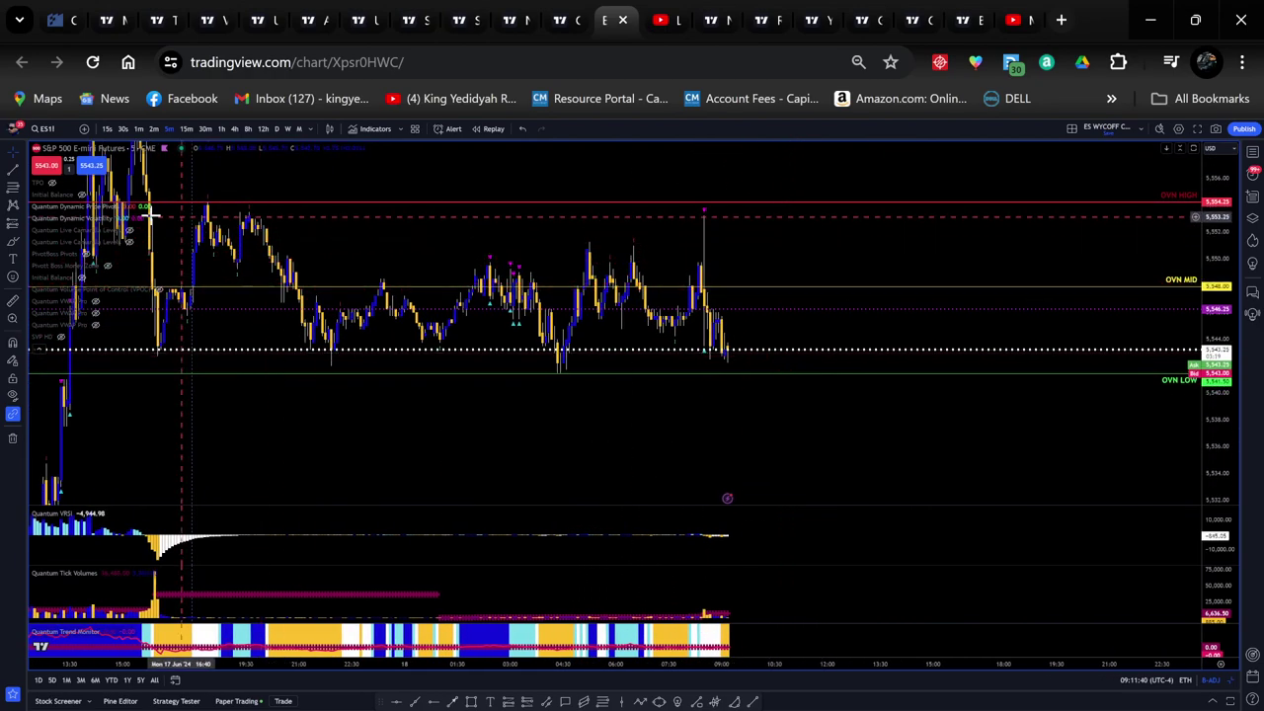
left_click(86, 255)
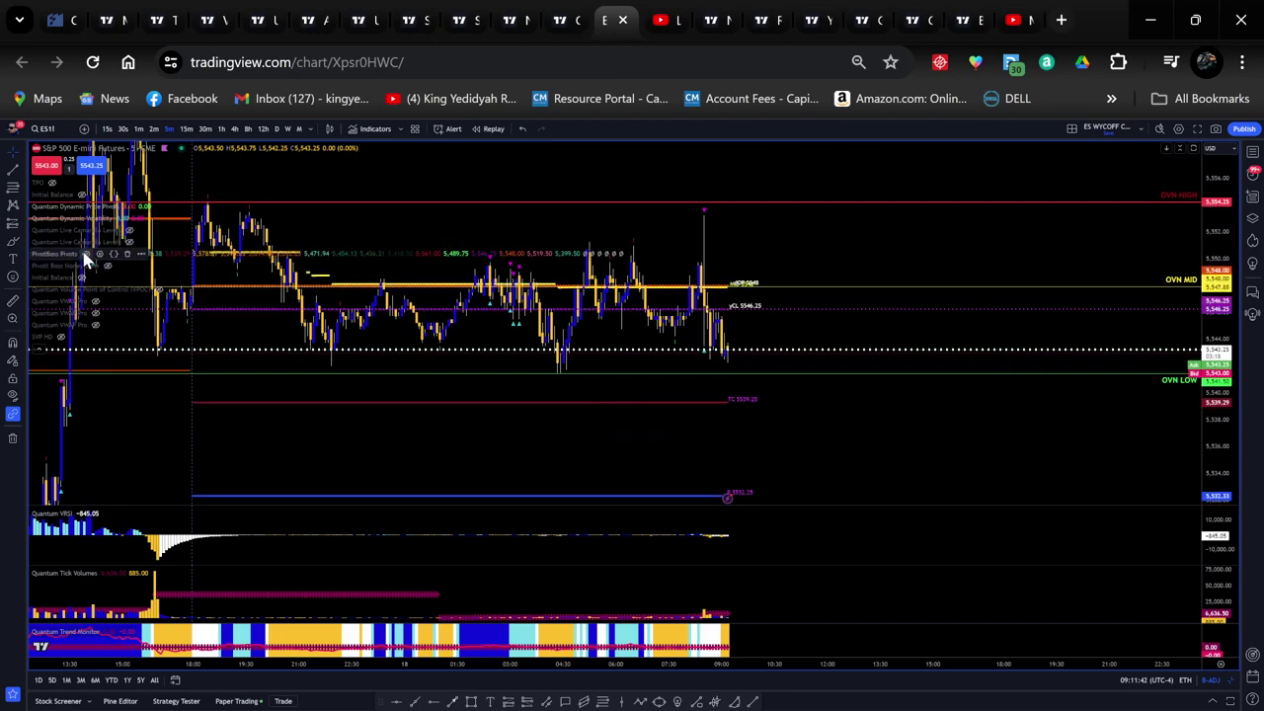
Hide the PivotBoss Pivots on the 5-minute chart and mark the overnight low, high and mid lines with red arrows.
left_click(85, 257)
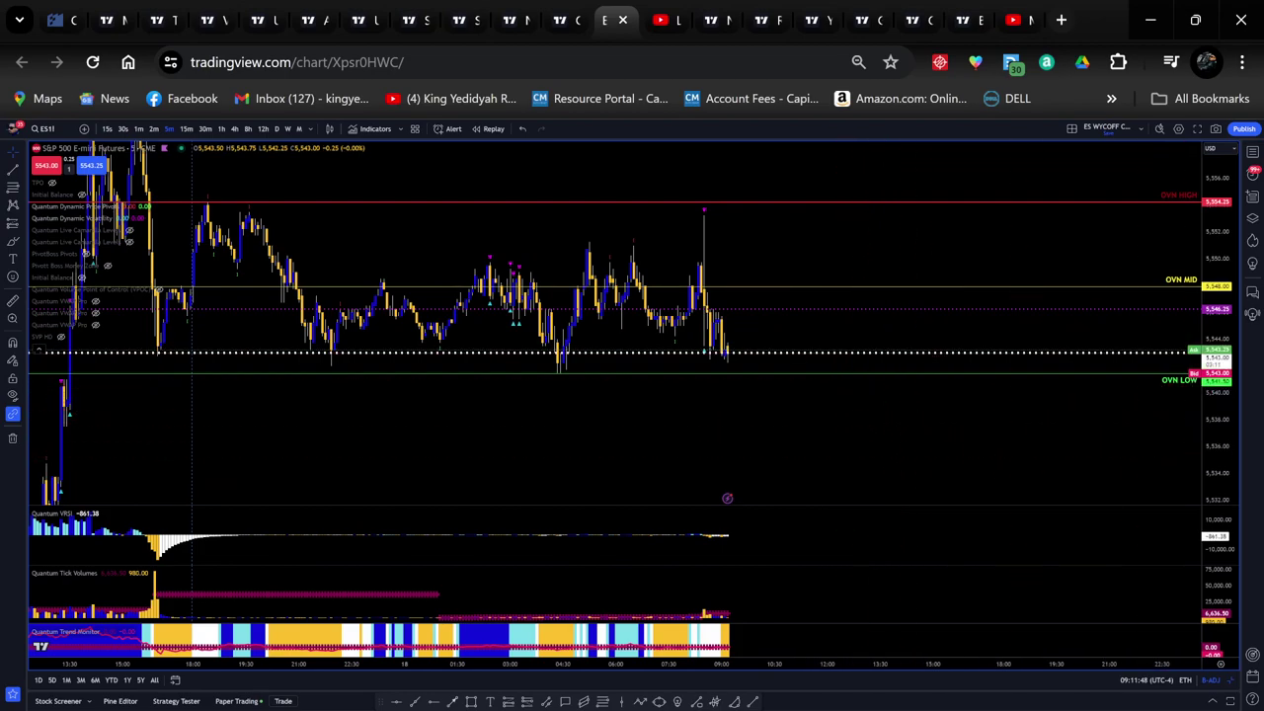
left_click_drag(780, 423, 798, 381)
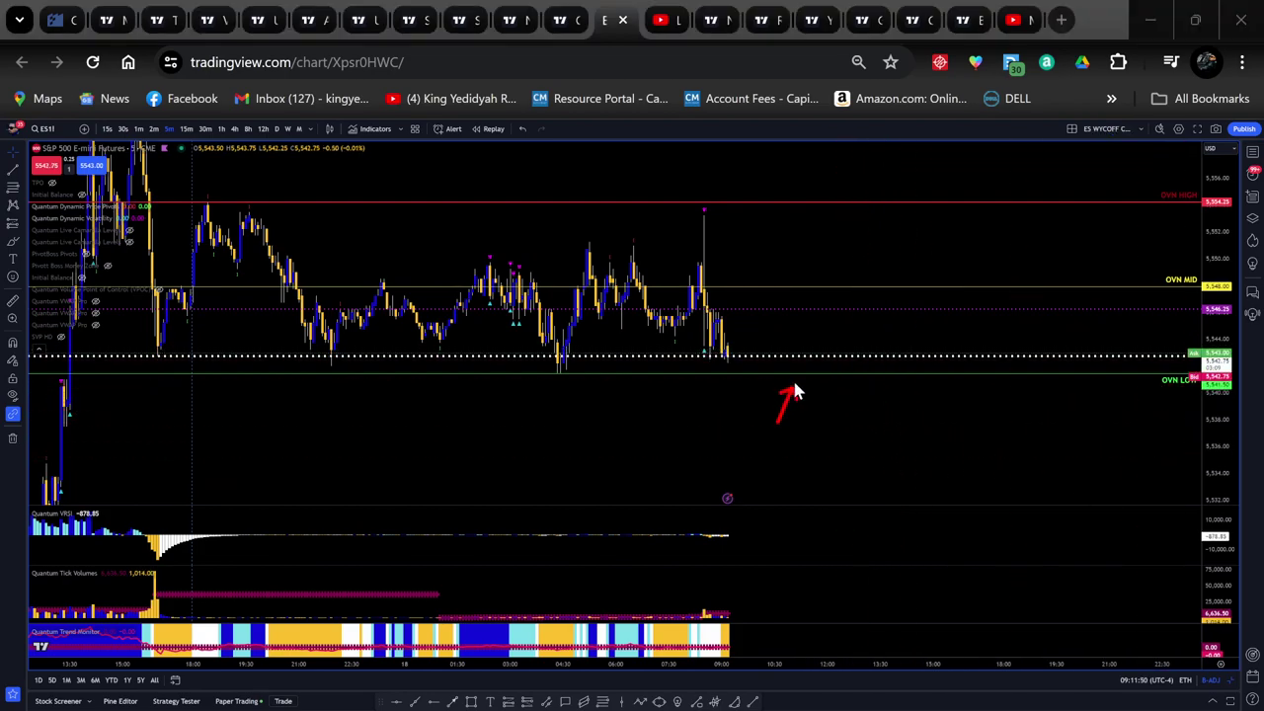
left_click_drag(801, 260, 808, 282)
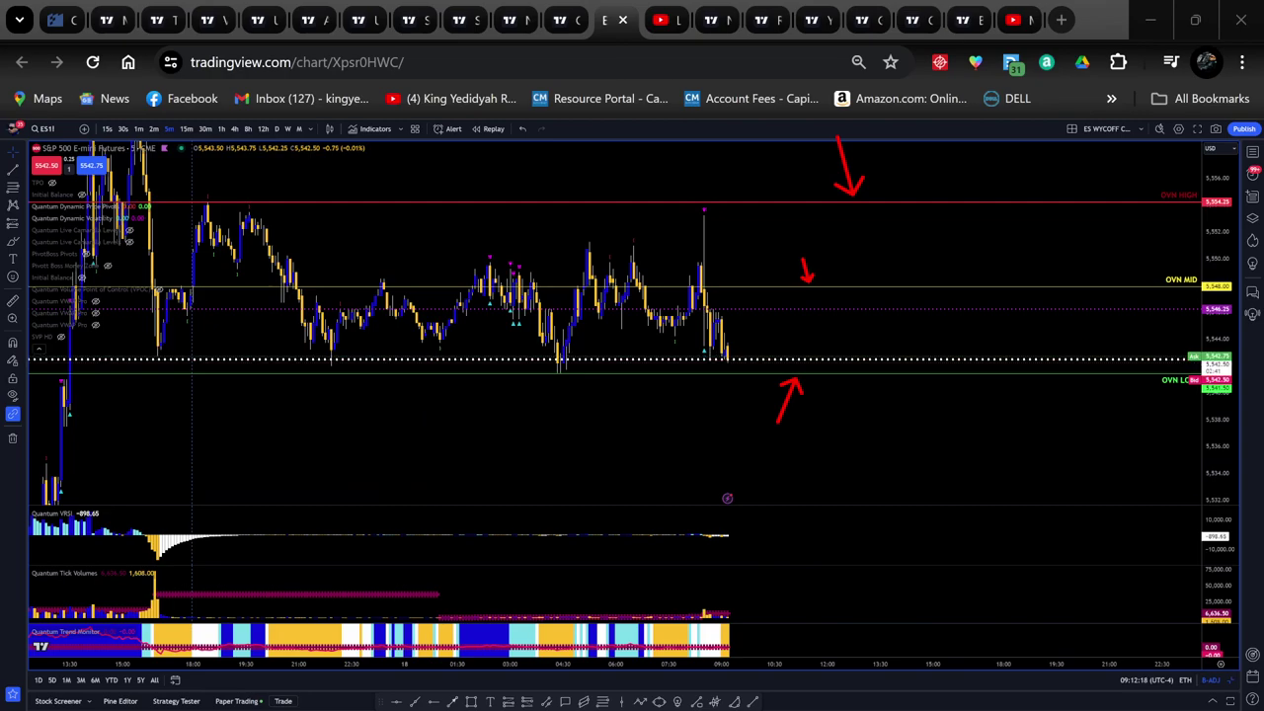
Show the PivotBoss Pivots again with the Silver Pivot Zone and the golden pivot zone below price in view.
left_click(87, 254)
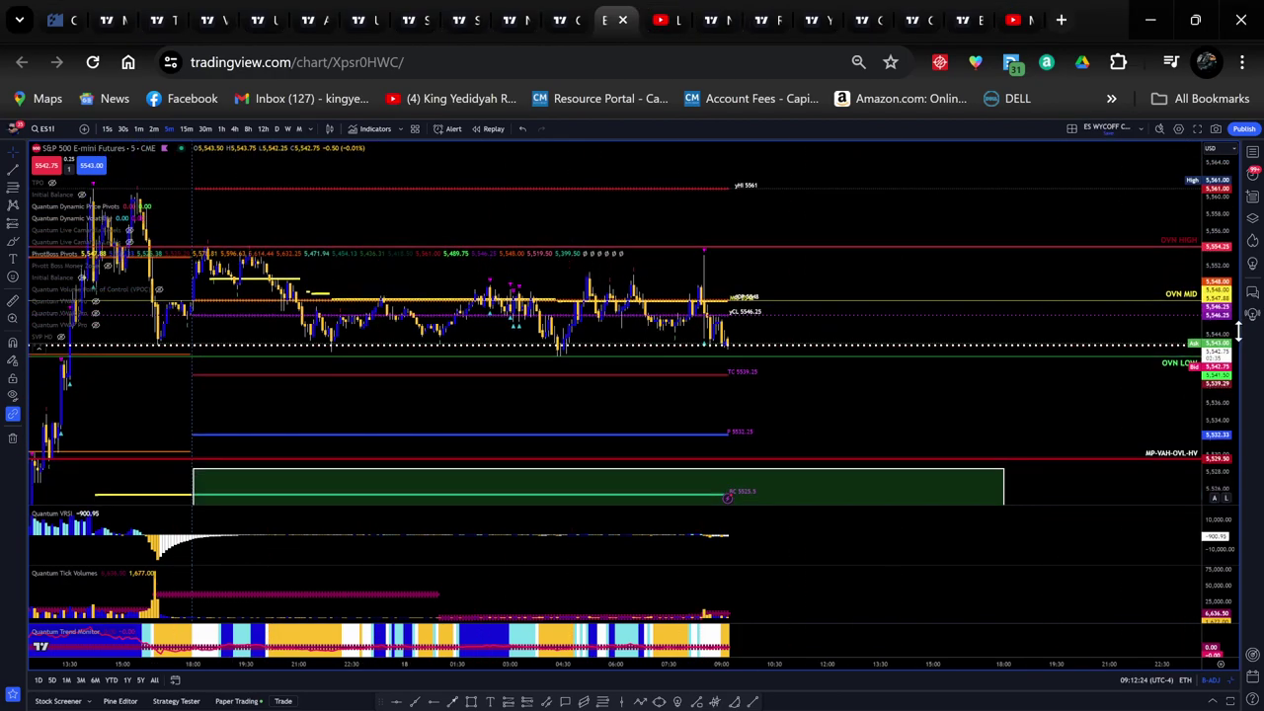
left_click_drag(869, 401, 886, 352)
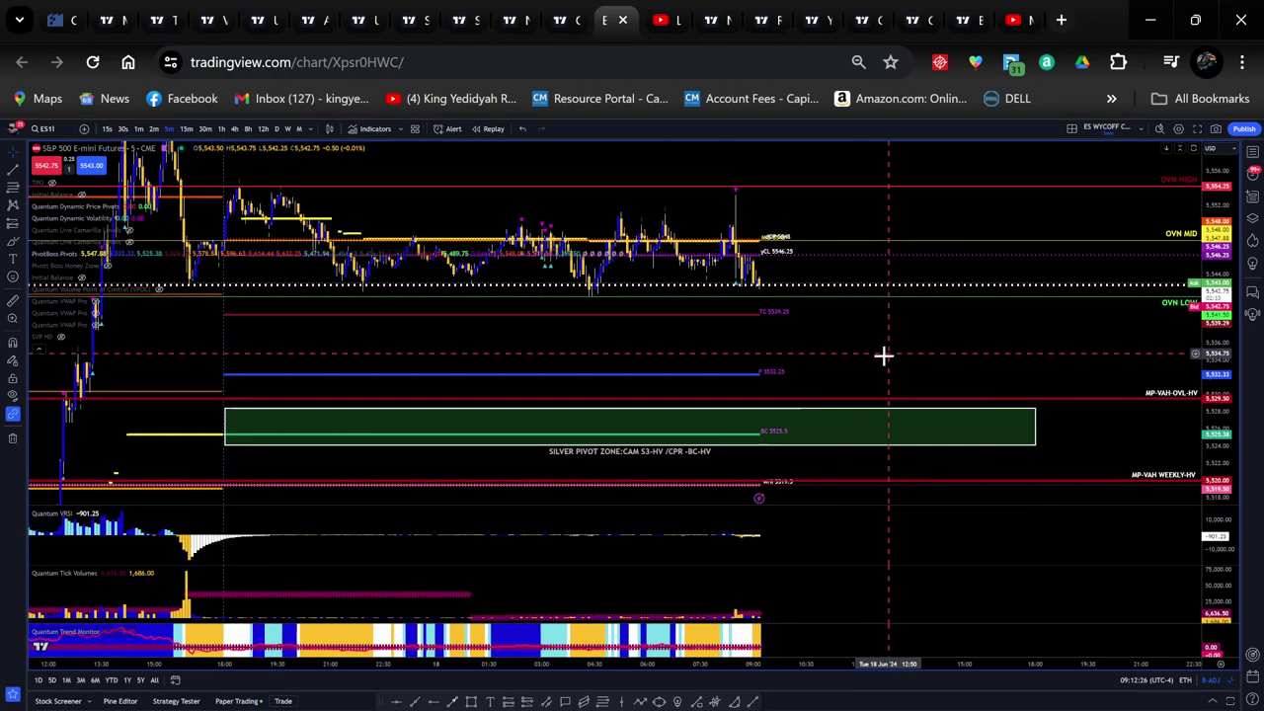
left_click(312, 377)
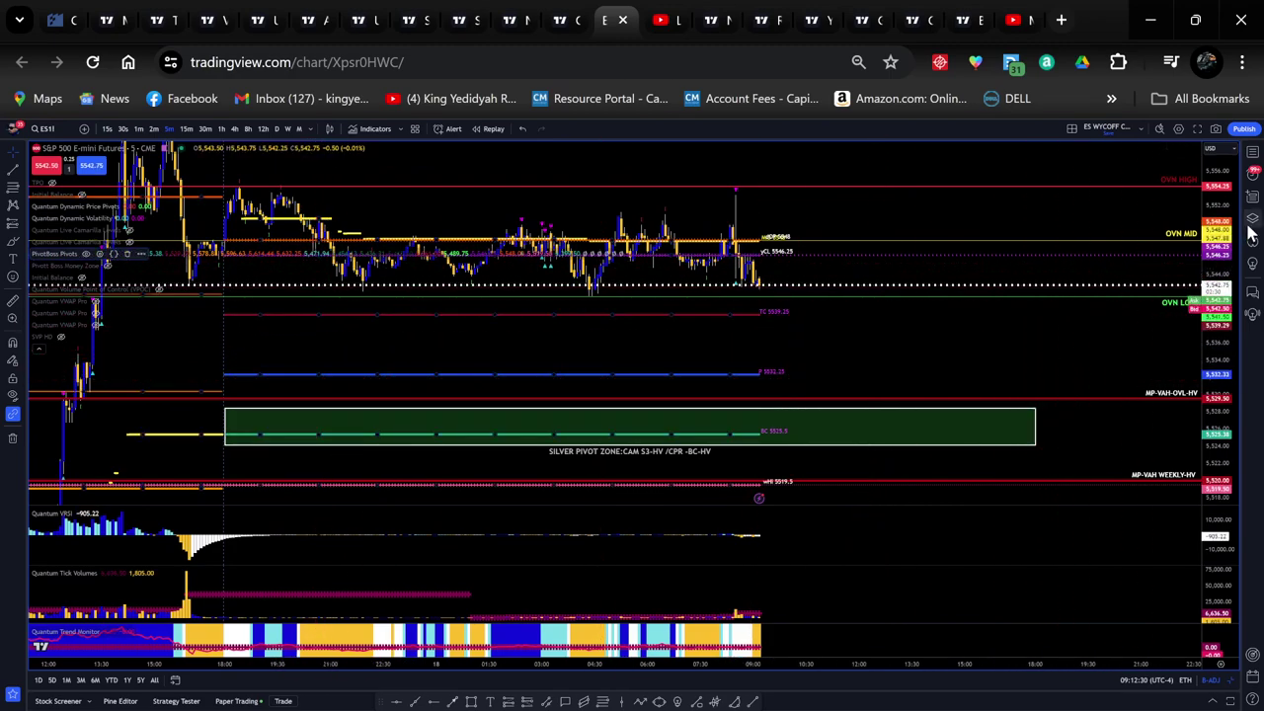
left_click_drag(1209, 309, 1217, 430)
left_click_drag(455, 469, 544, 418)
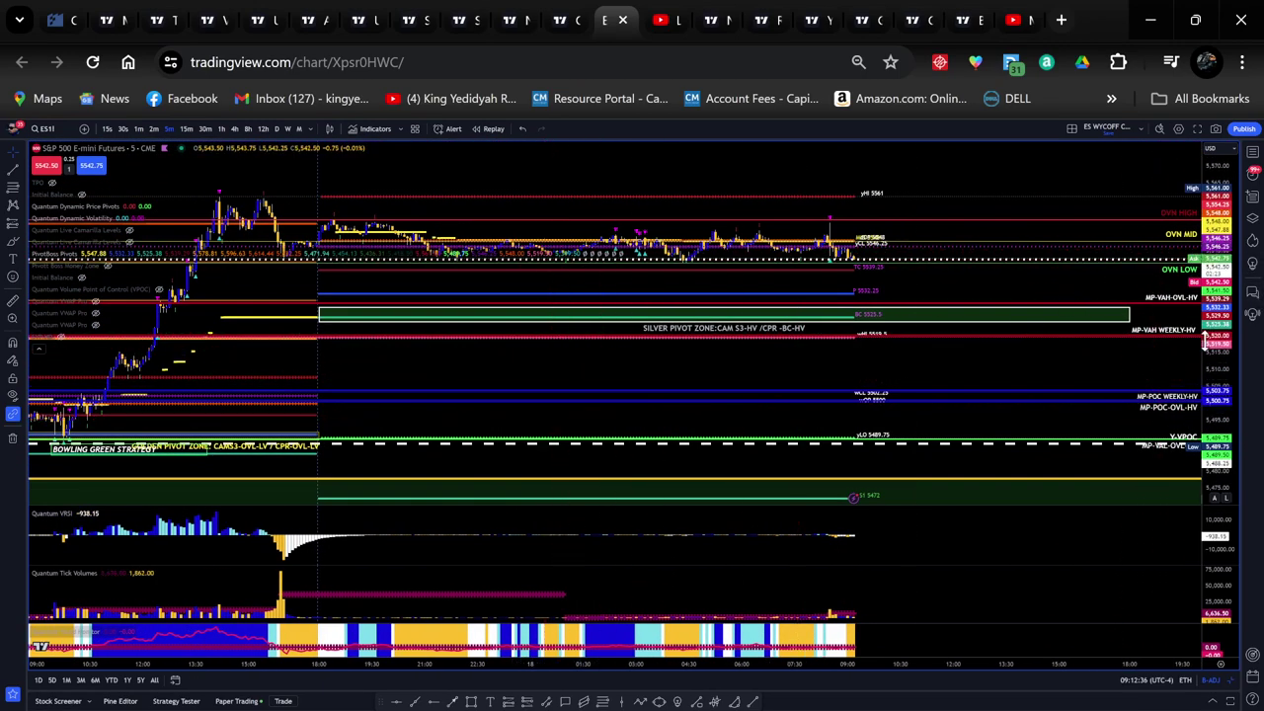
Outline the earlier golden pivot zone and the Silver Pivot Zone with red rectangles, and clear them.
left_click_drag(1215, 347, 1214, 308)
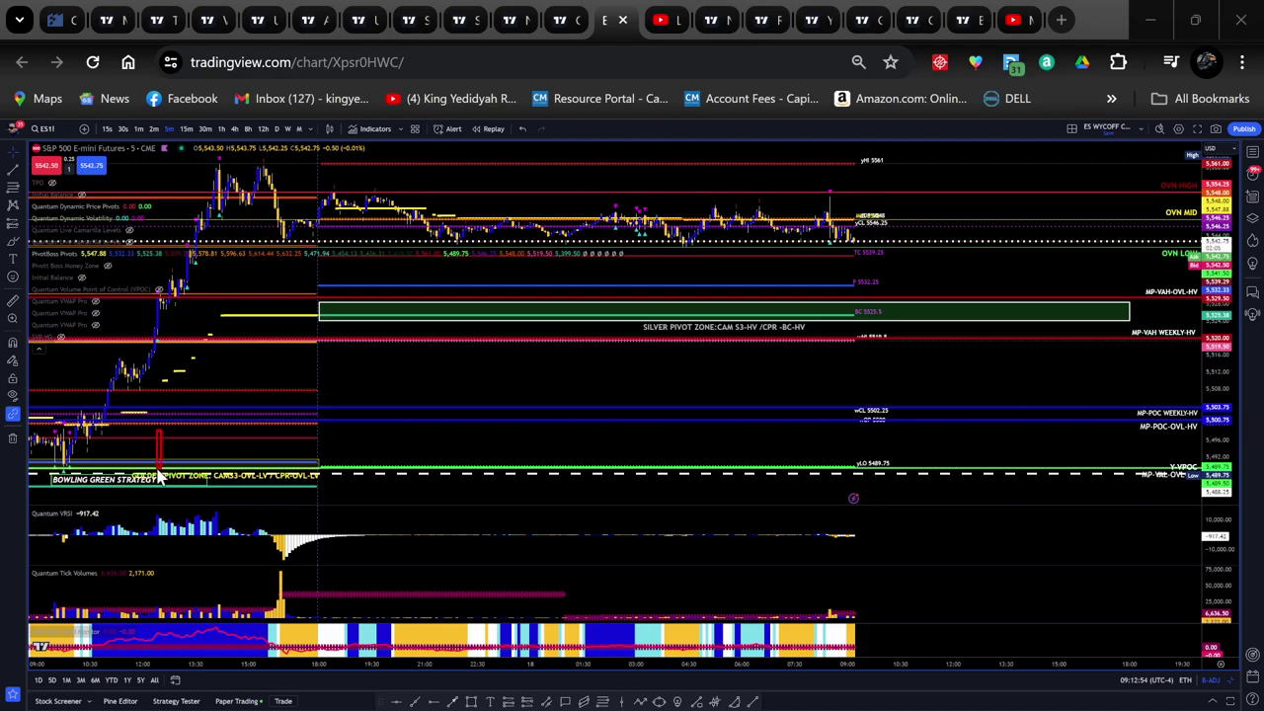
left_click_drag(175, 486, 316, 492)
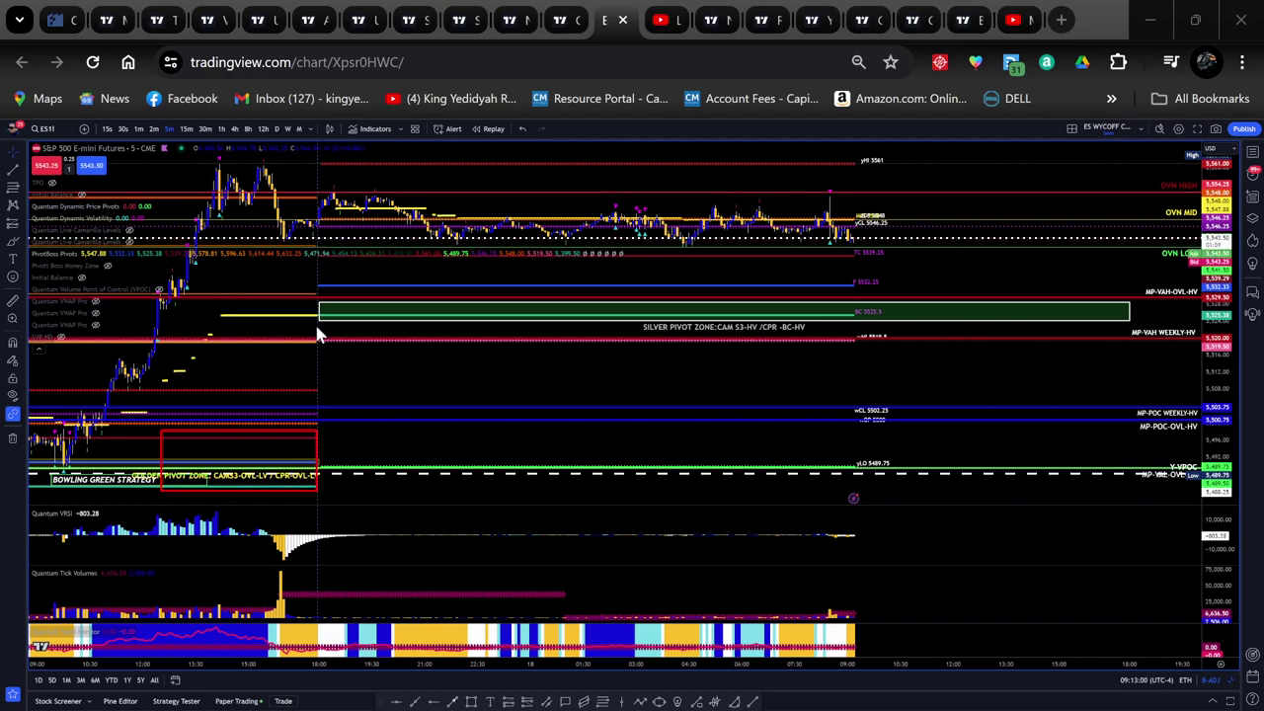
mouse_move(326, 319)
left_mouse_down()
mouse_move(638, 336)
mouse_move(798, 321)
mouse_move(1180, 339)
mouse_move(1232, 326)
left_mouse_up()
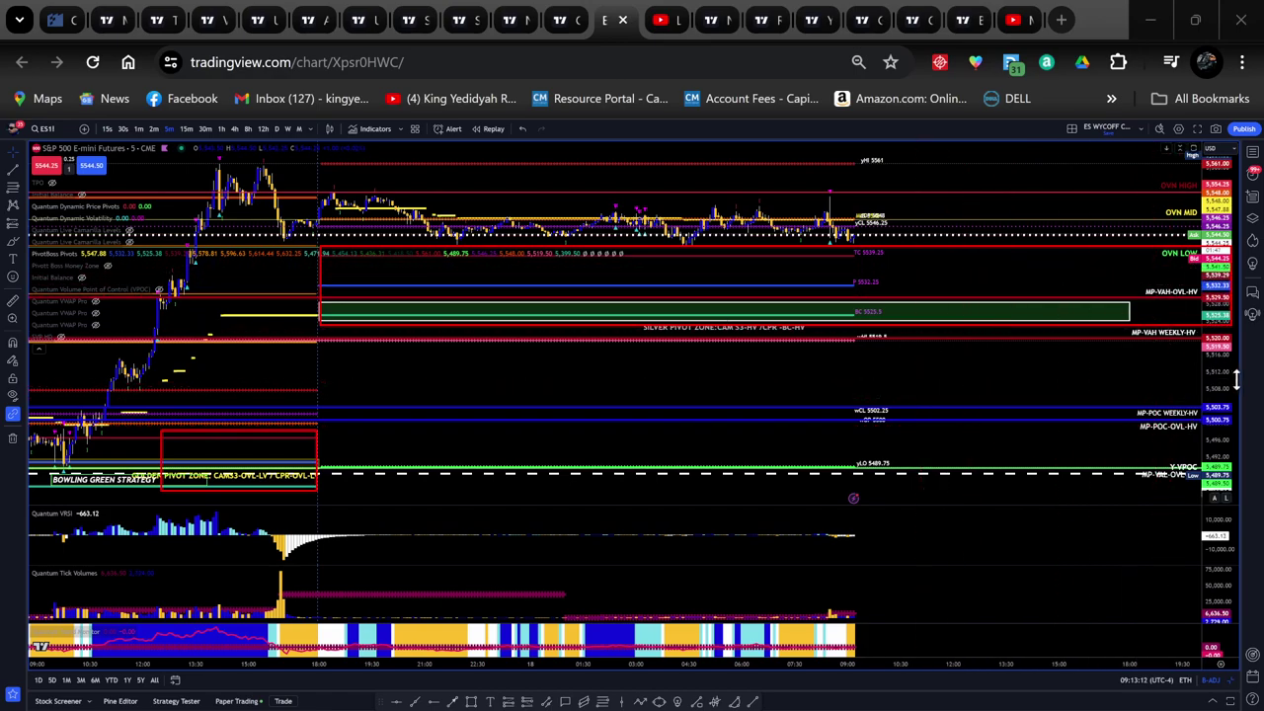
left_click_drag(1222, 405, 1204, 223)
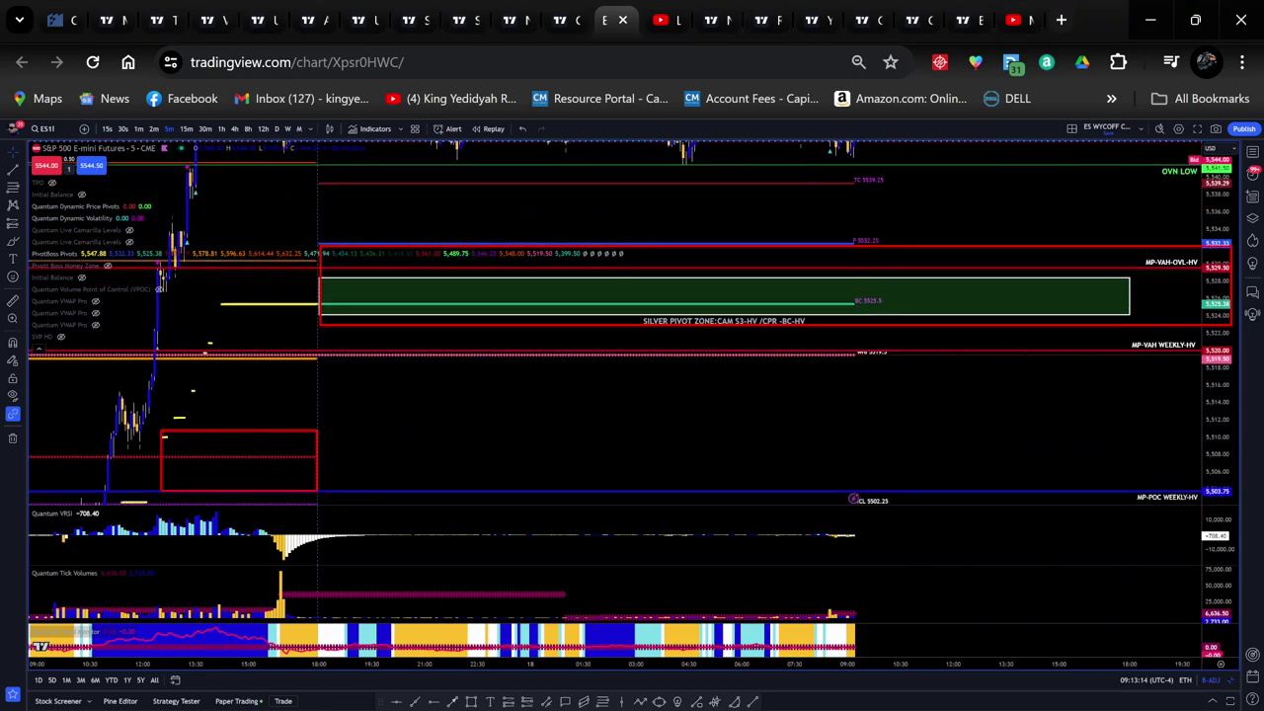
left_click_drag(1007, 244, 880, 364)
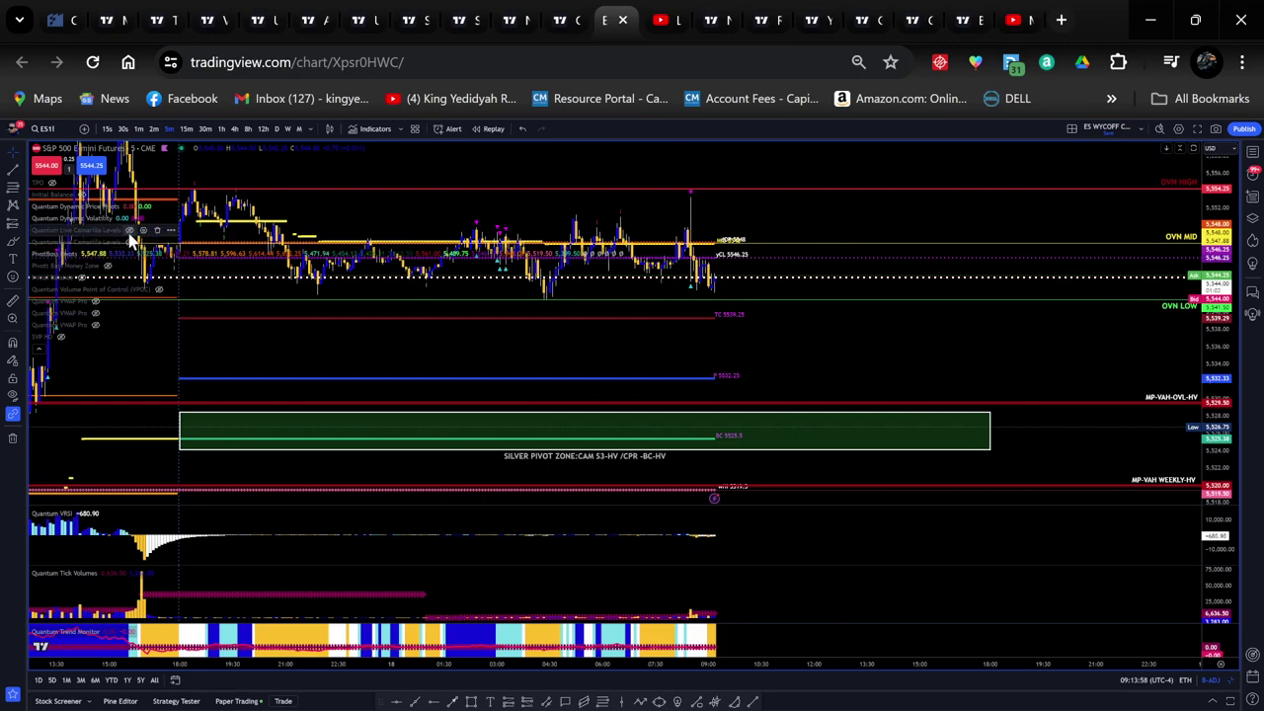
Toggle the PivotBoss Pivots off and on, and examine the R1 and R2 levels above the overnight range.
left_click(86, 254)
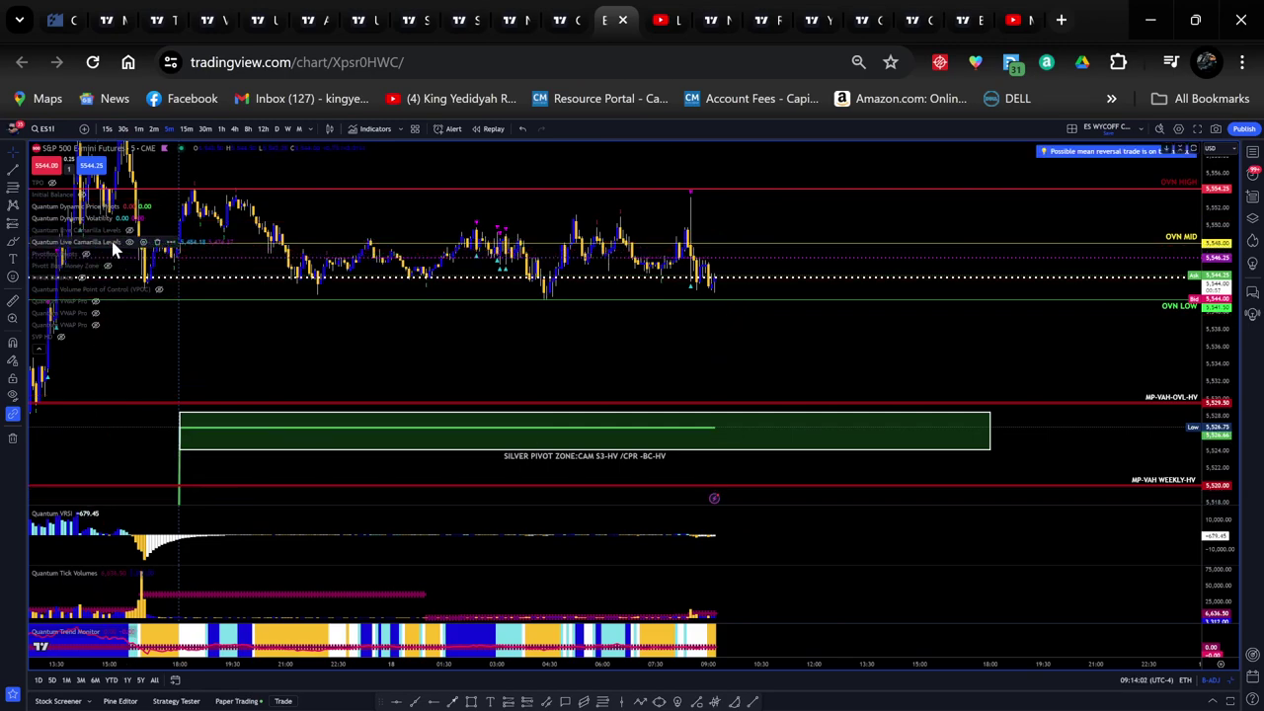
left_click(86, 255)
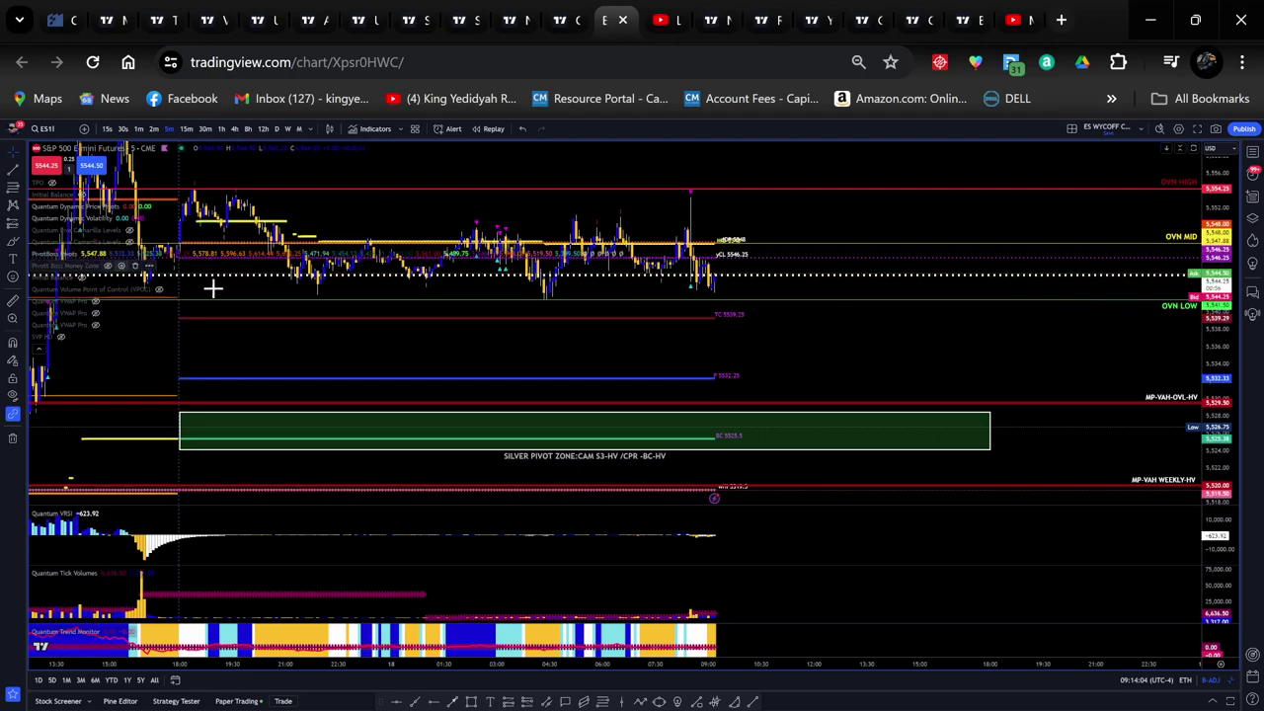
left_click_drag(868, 353, 874, 396)
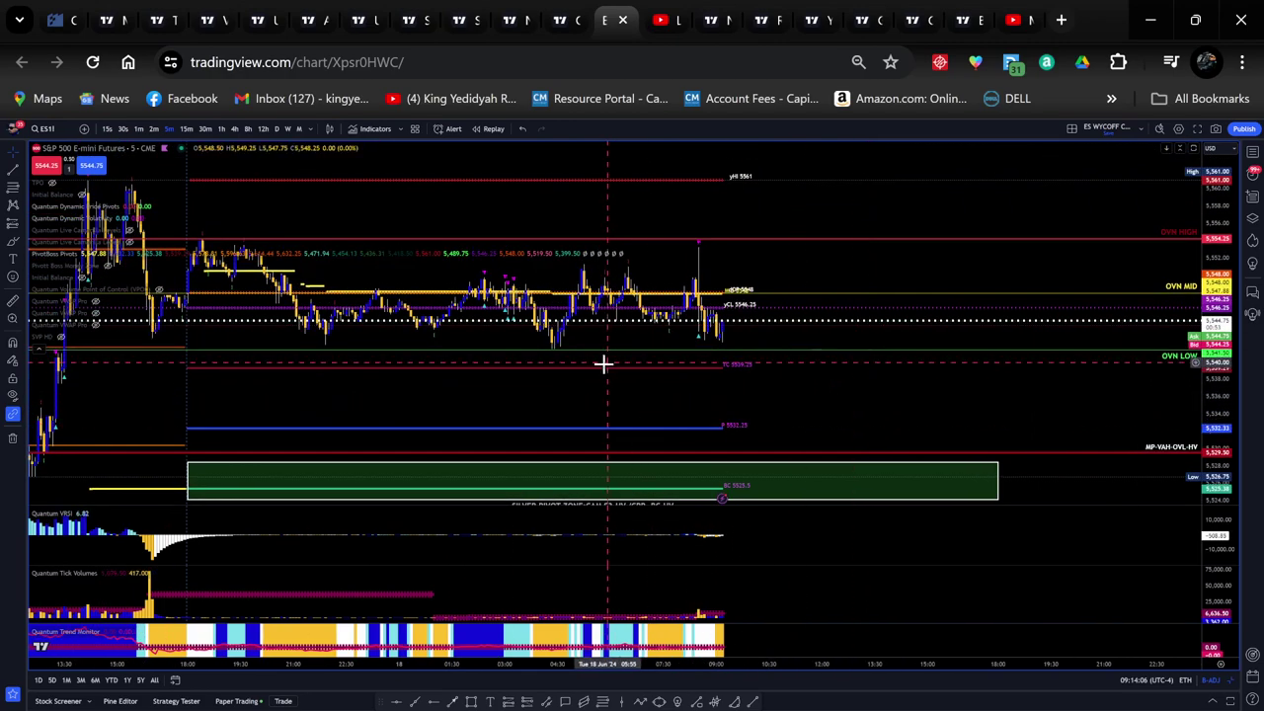
left_click_drag(1228, 286, 1223, 393)
left_click_drag(894, 235, 869, 324)
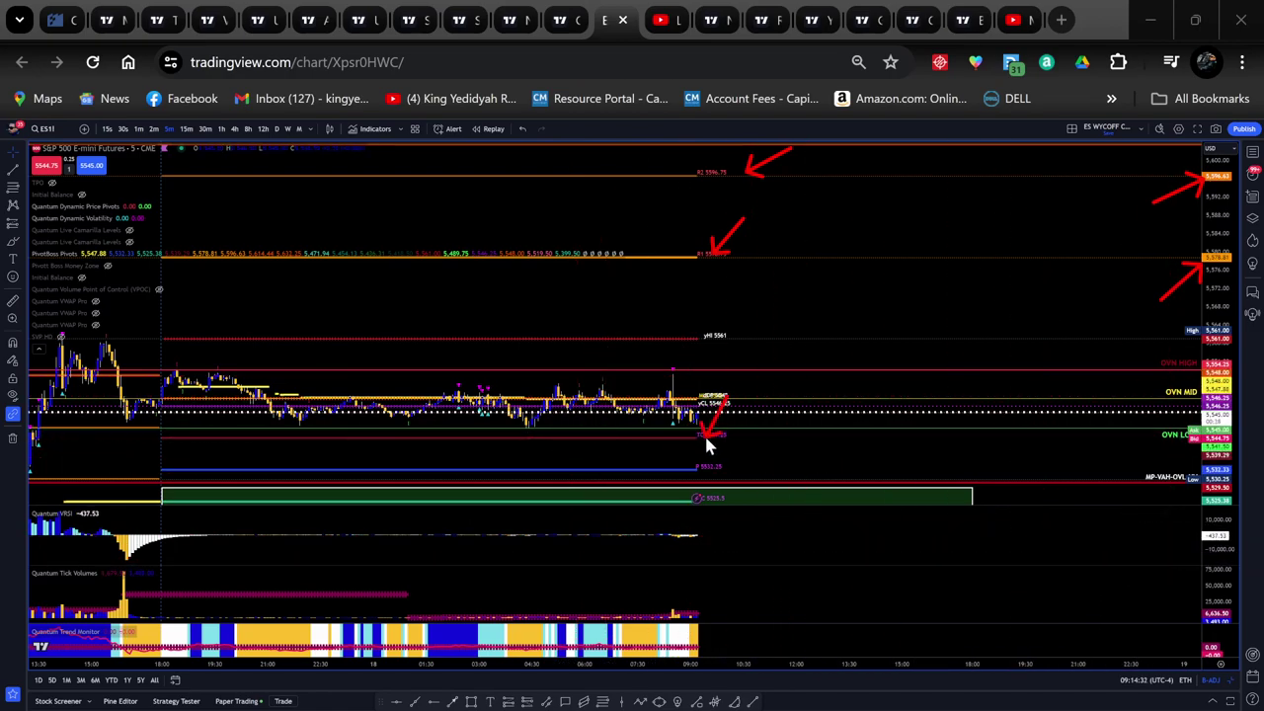
Draw red arrows from the overnight mid area up to R1 and R2 and down to the P level, and clear them.
mouse_move(704, 377)
left_mouse_down()
mouse_move(689, 432)
mouse_move(198, 371)
mouse_move(253, 397)
mouse_move(689, 408)
mouse_move(711, 341)
mouse_move(760, 269)
left_mouse_up()
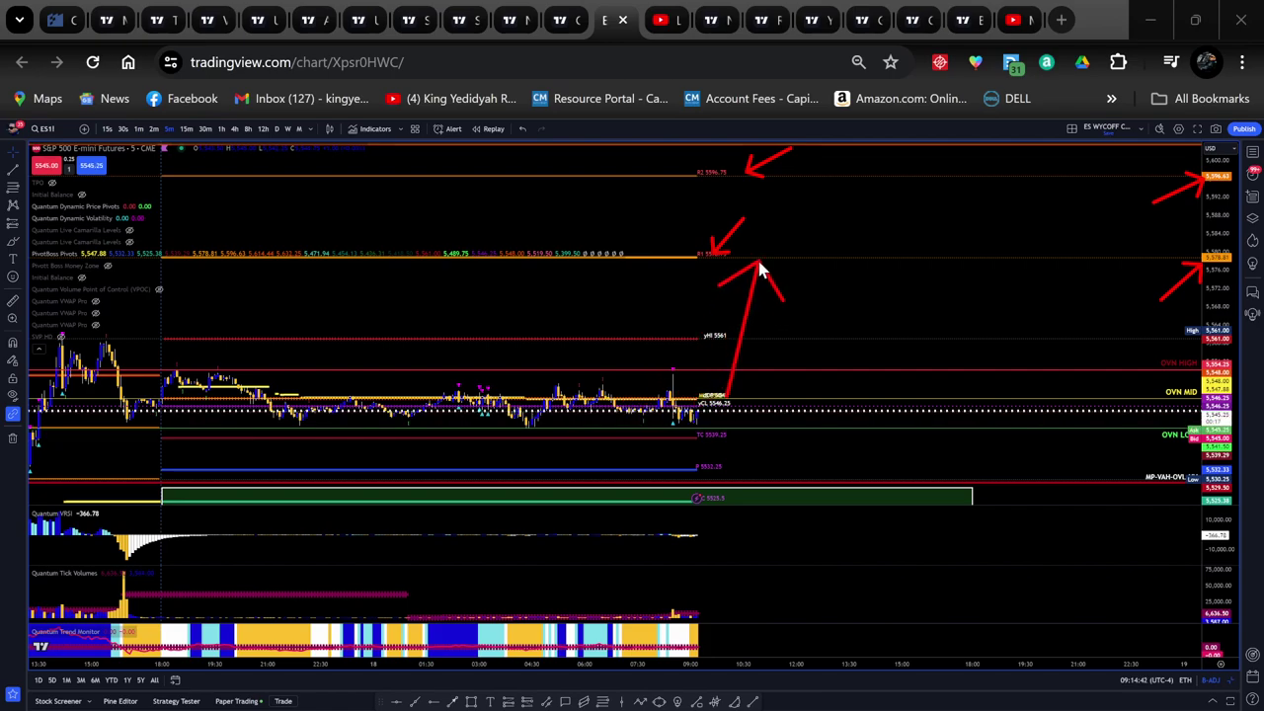
mouse_move(726, 395)
left_mouse_down()
mouse_move(756, 271)
mouse_move(726, 339)
mouse_move(702, 341)
left_mouse_up()
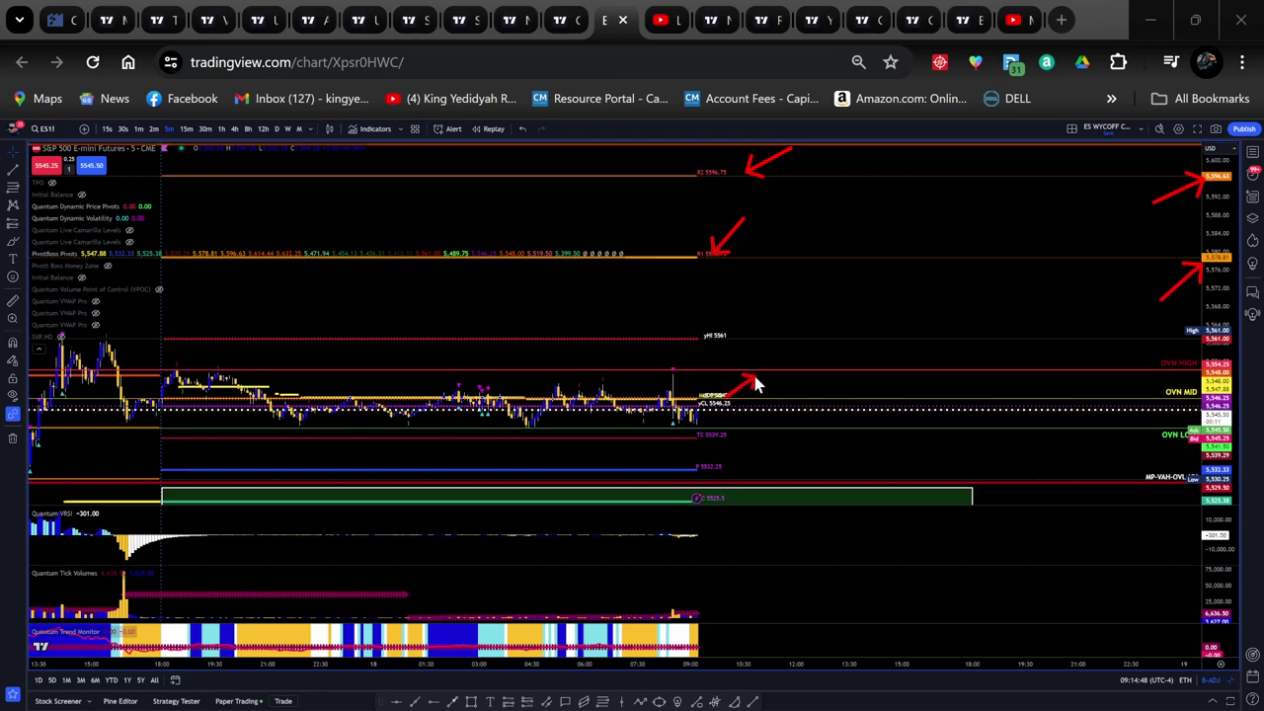
mouse_move(728, 395)
left_mouse_down()
mouse_move(747, 267)
mouse_move(706, 466)
left_mouse_up()
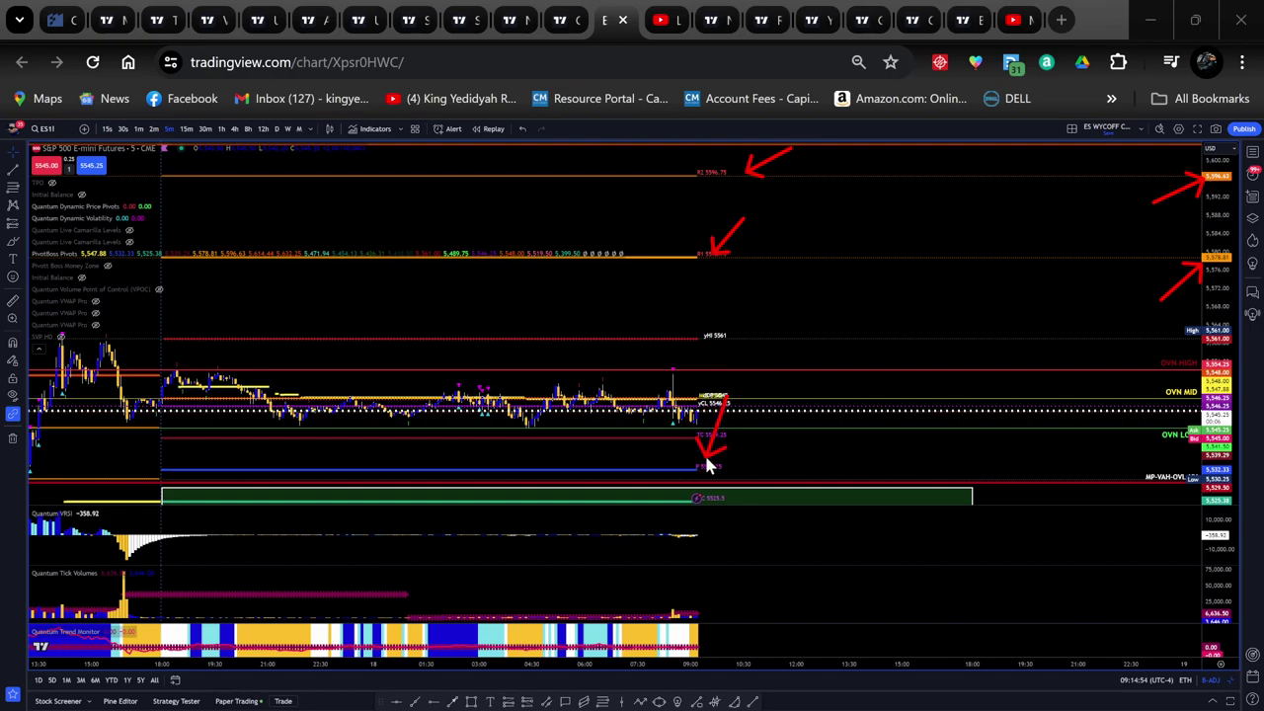
left_click_drag(732, 361, 757, 272)
left_click_drag(711, 404, 735, 191)
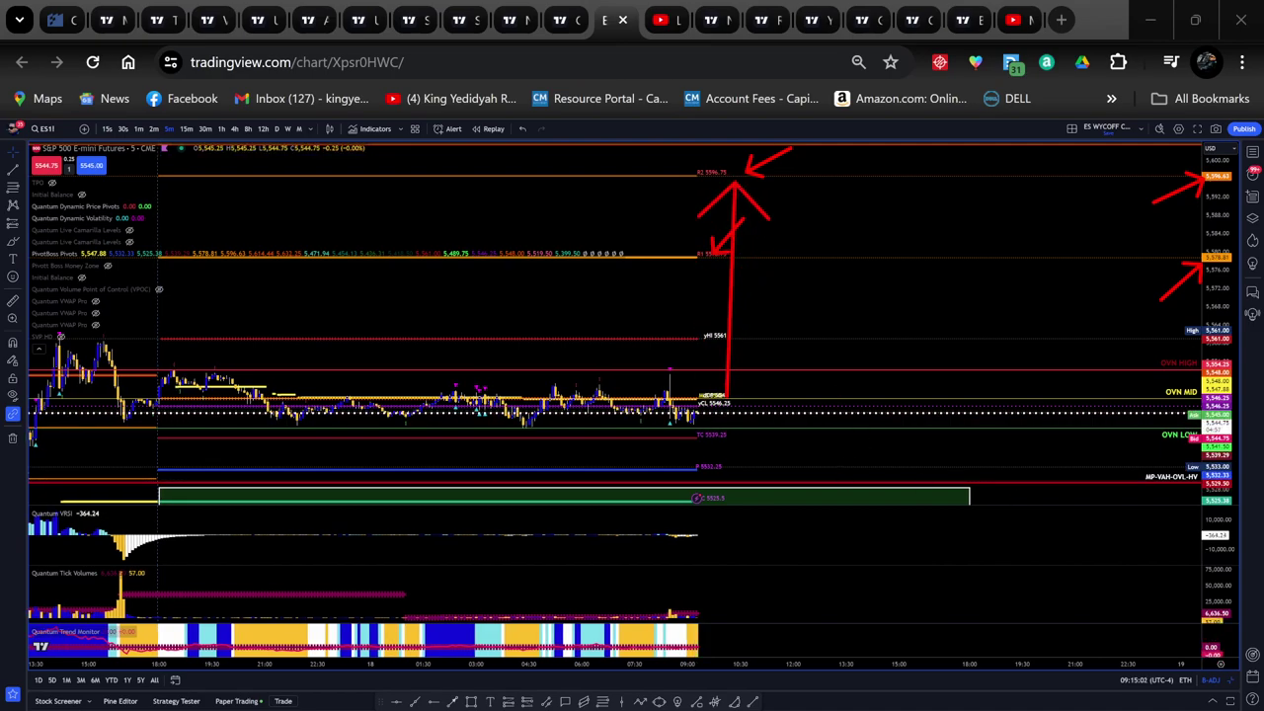
key("Escape")
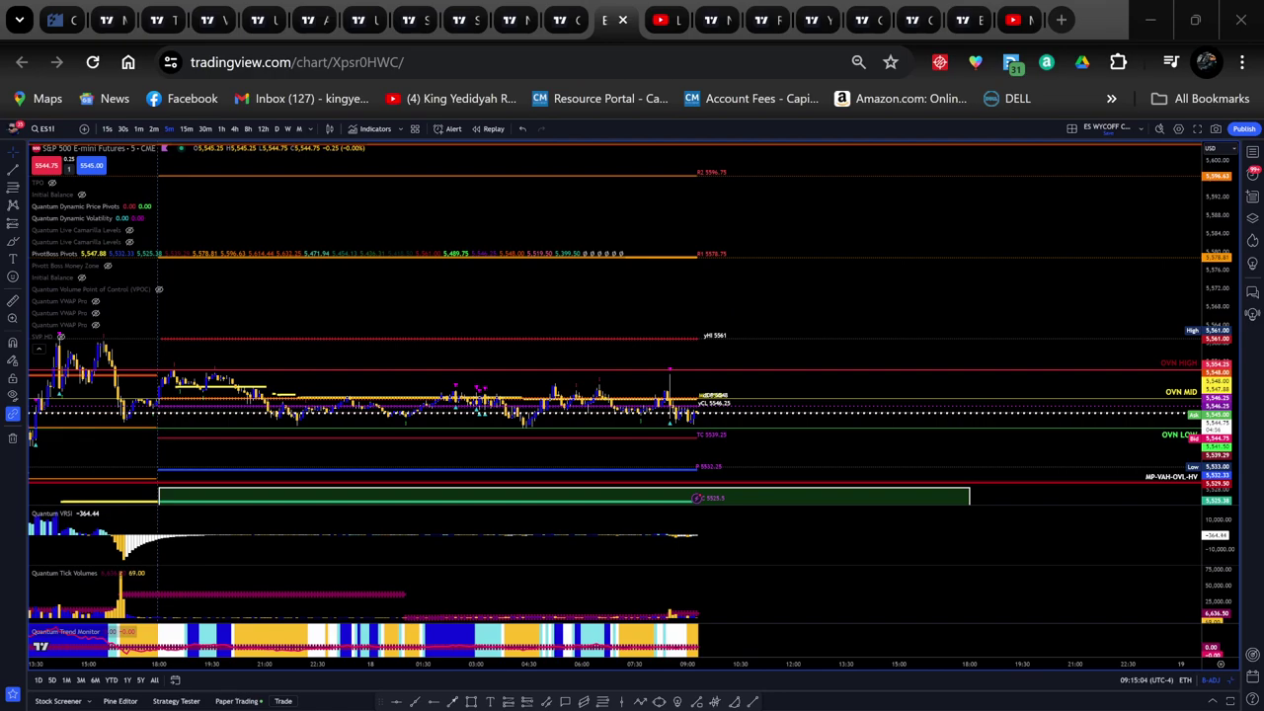
Hide the PivotBoss Pivots and show both Quantum Live Camarilla Levels indicators around the June 17–18 session change.
left_click(86, 255)
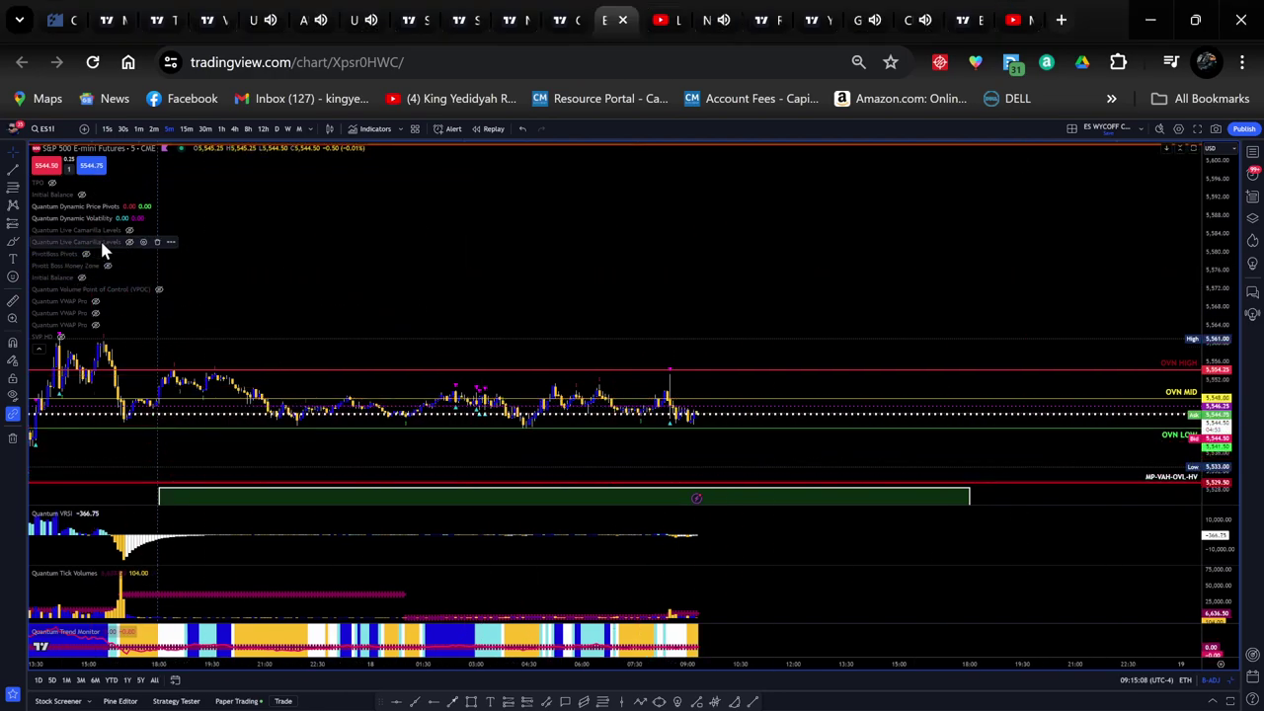
left_click(129, 242)
left_click(129, 230)
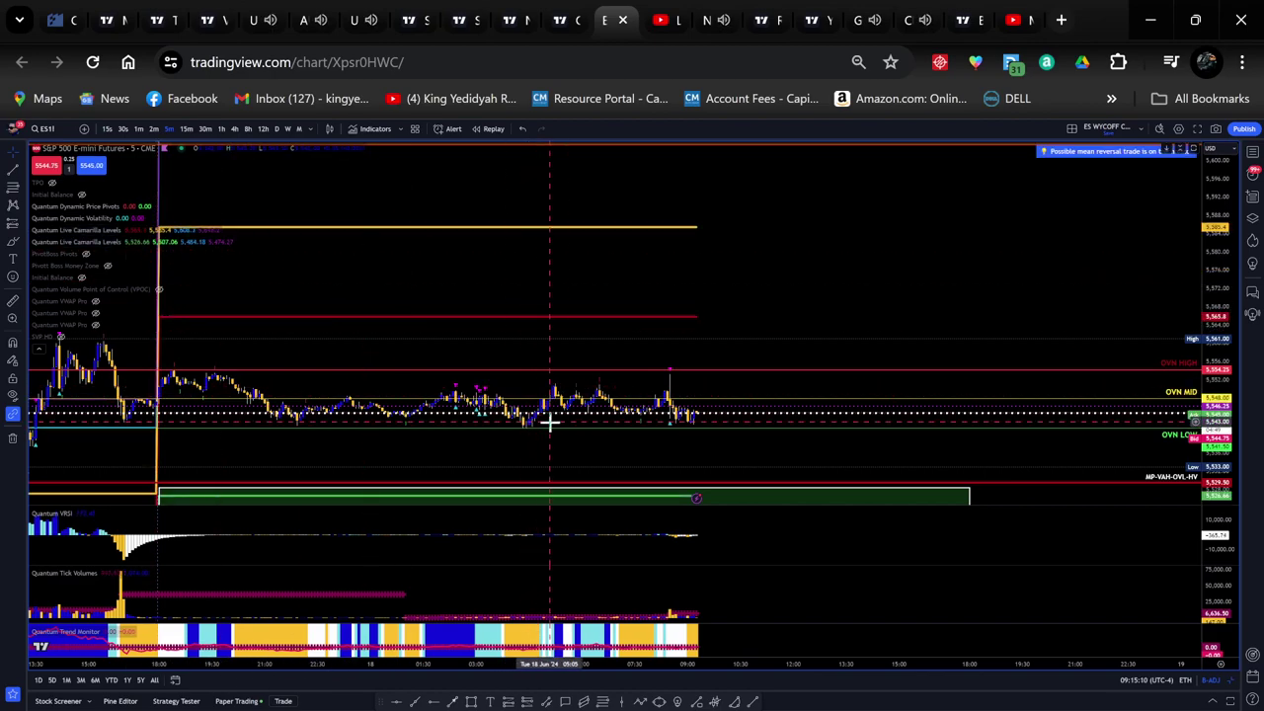
left_click_drag(543, 349, 1036, 220)
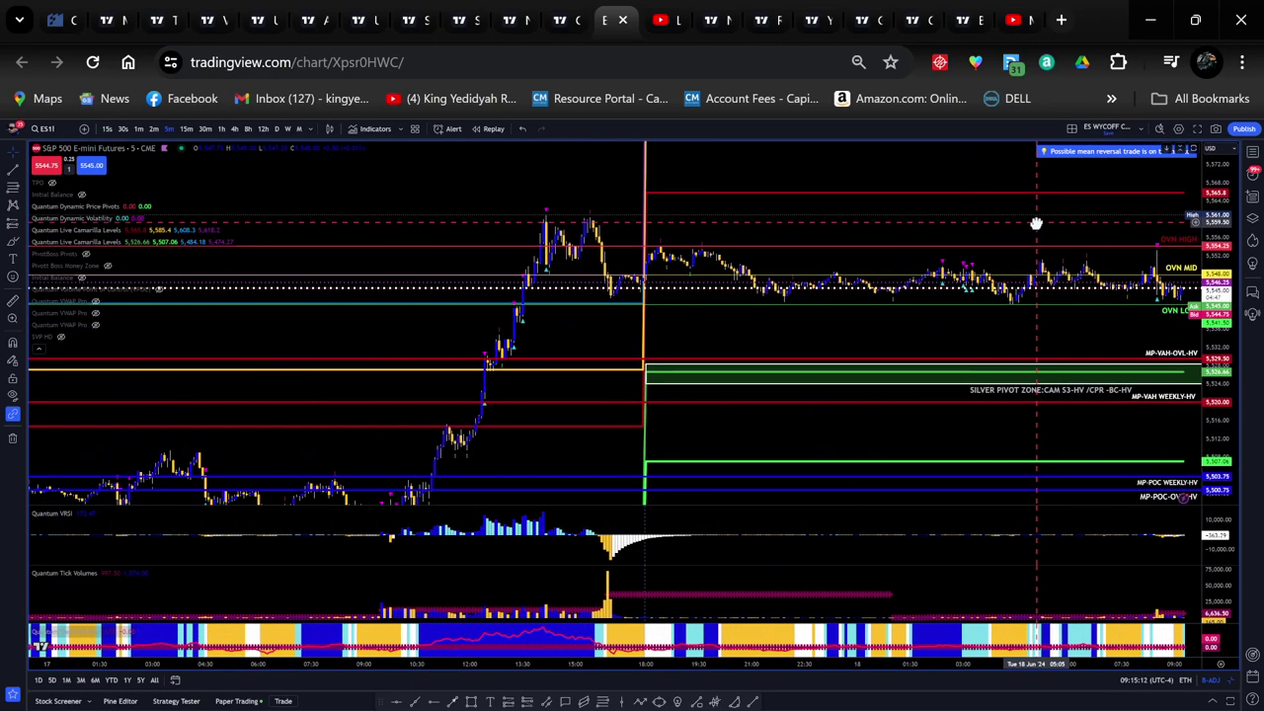
scroll(814, 444, "up", 5)
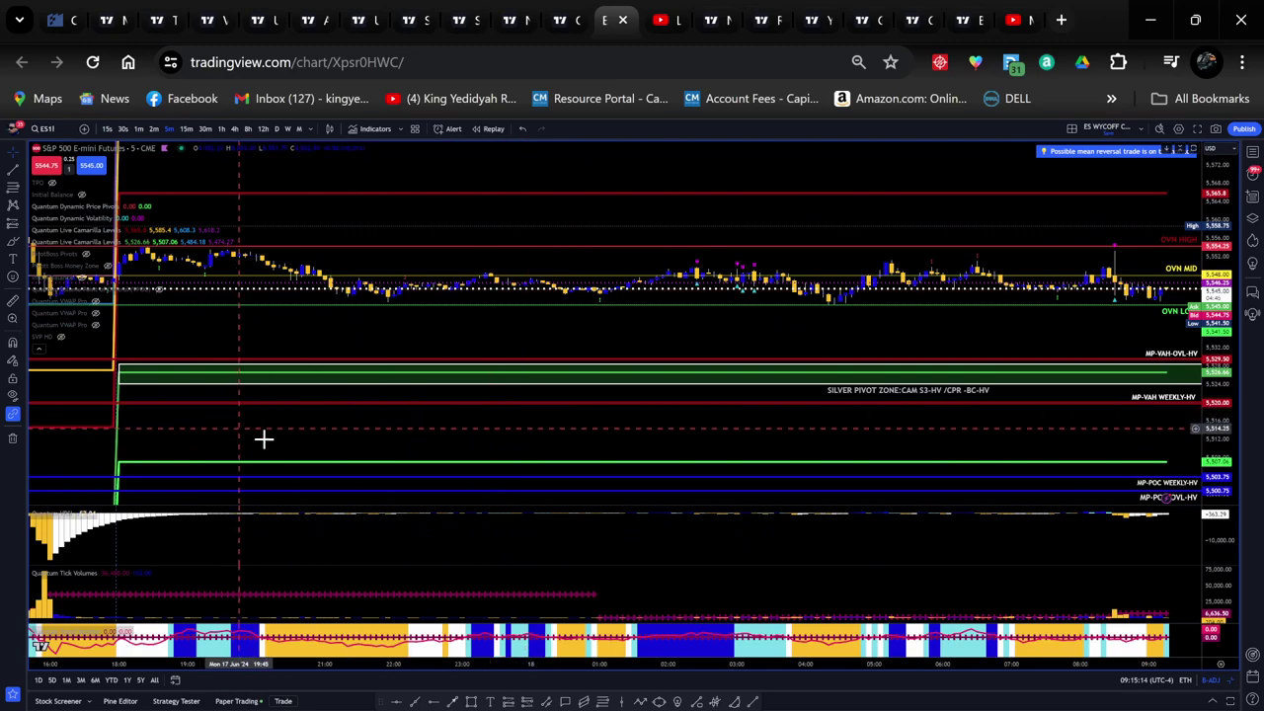
Mark the prior session's lower red Camarilla line and the new green line in the Silver Pivot Zone with red arrows, and clear them.
left_click_drag(240, 432, 703, 471)
scroll(702, 471, "up", 2)
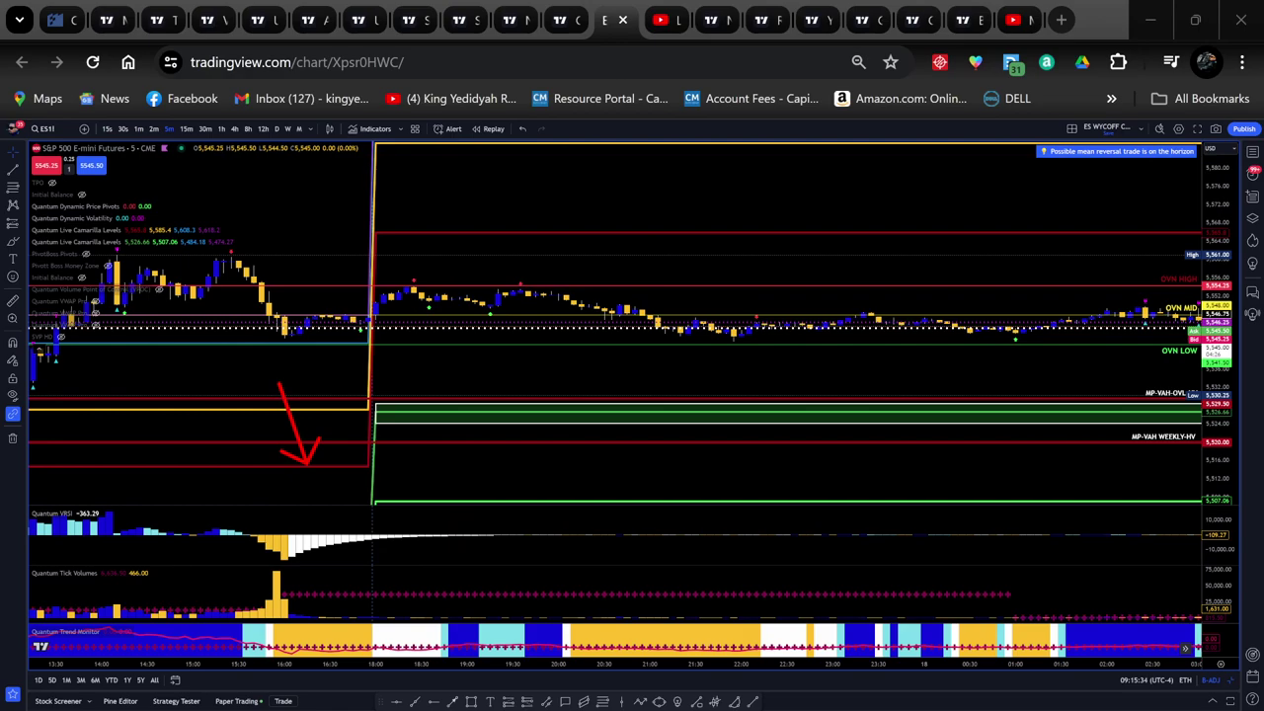
left_click_drag(409, 324, 498, 417)
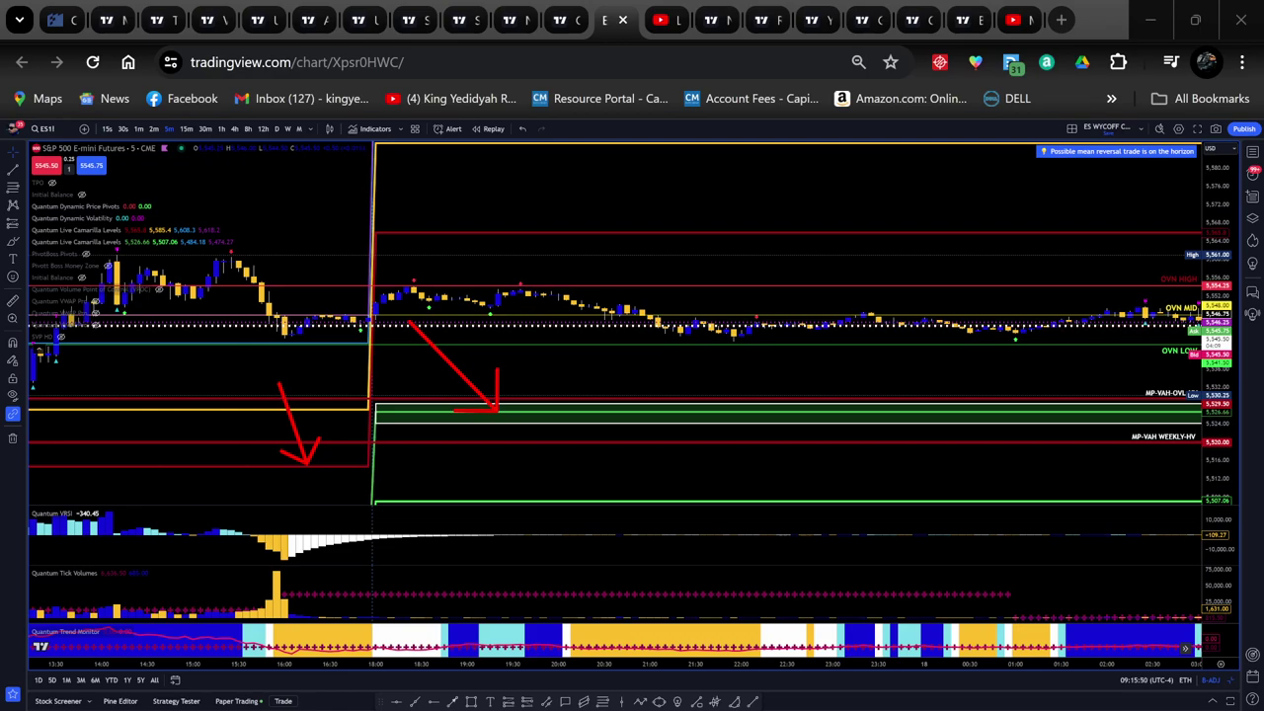
key("Escape")
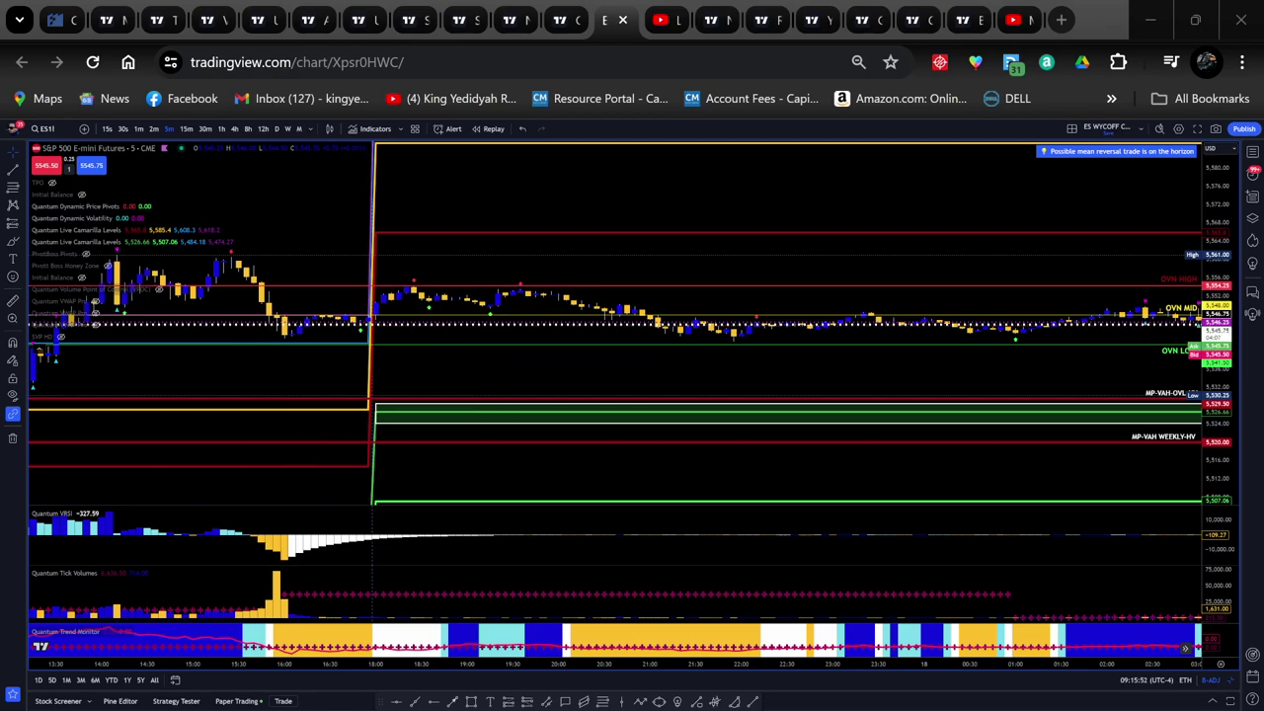
Show the PivotBoss Pivots together with the Camarilla levels around the June 18 Silver Pivot Zone.
left_click_drag(640, 364, 263, 400)
scroll(649, 427, "down", 4)
left_click_drag(652, 425, 385, 406)
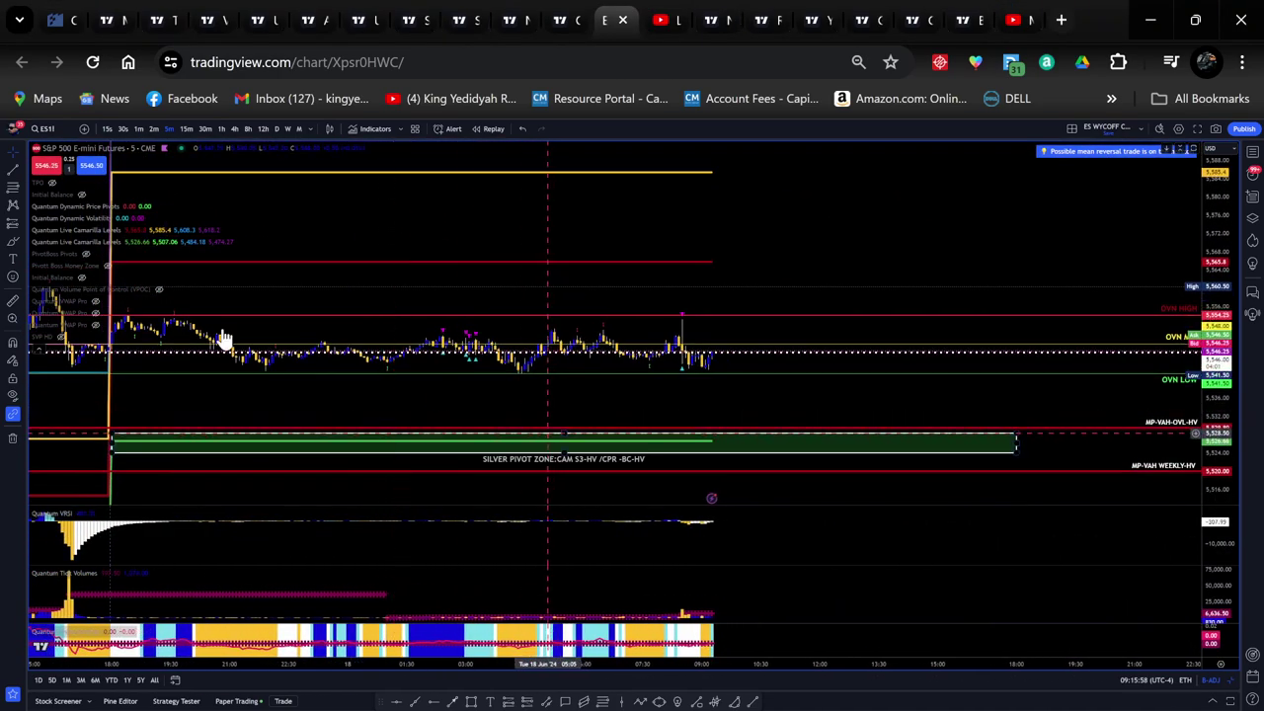
left_click(86, 255)
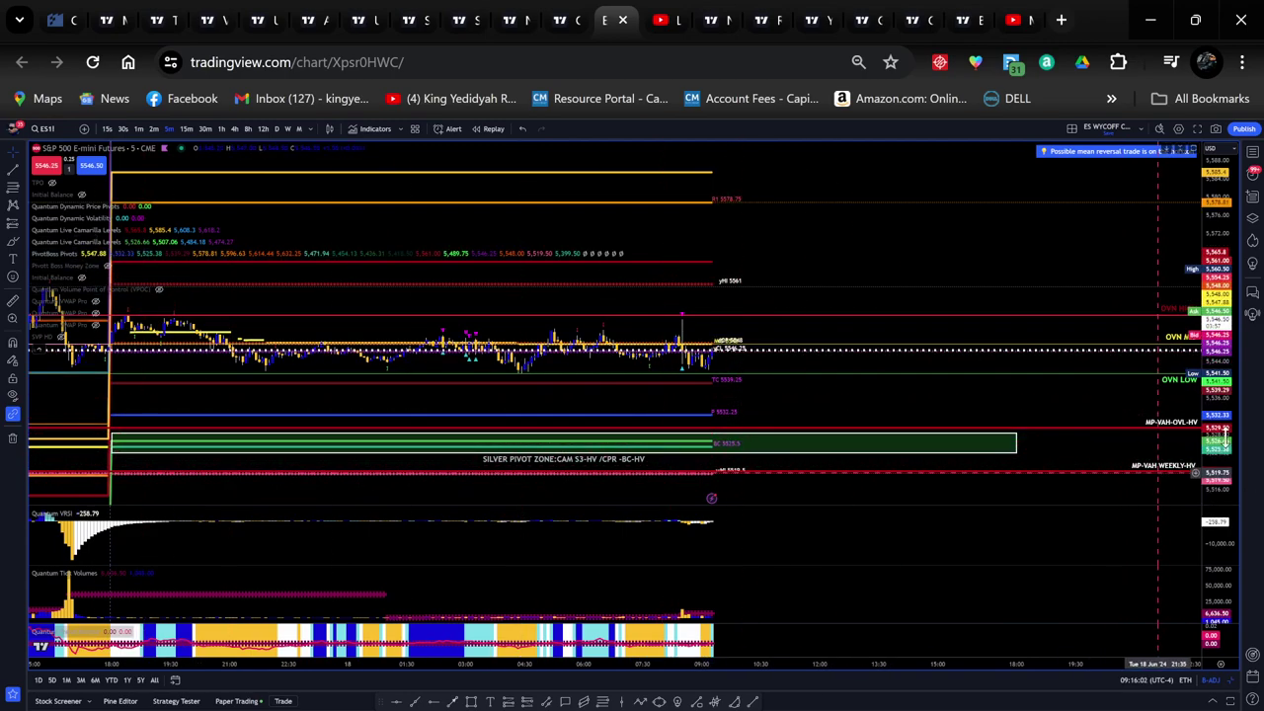
left_click_drag(1221, 436, 1217, 282)
left_click_drag(874, 473, 954, 234)
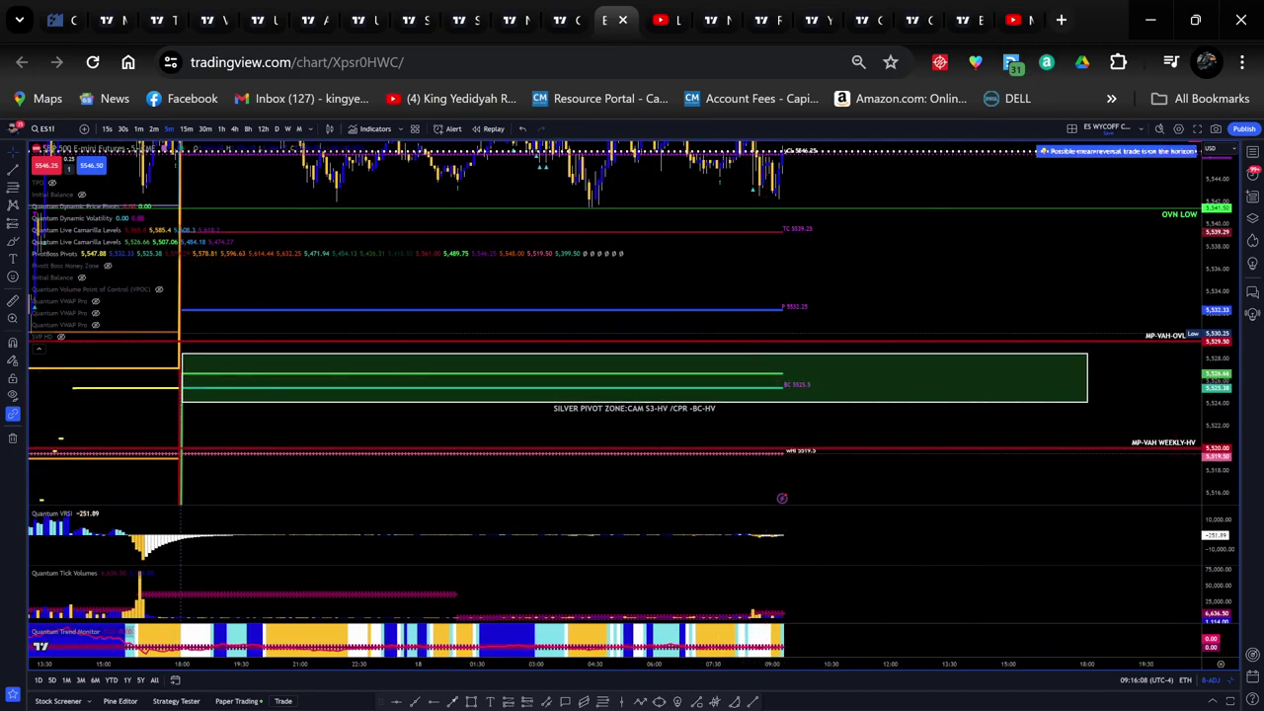
Point red arrows at the green Camarilla line and the BC pivot inside the Silver Pivot Zone, and clear them.
left_click_drag(576, 374, 584, 383)
left_click_drag(581, 457, 649, 398)
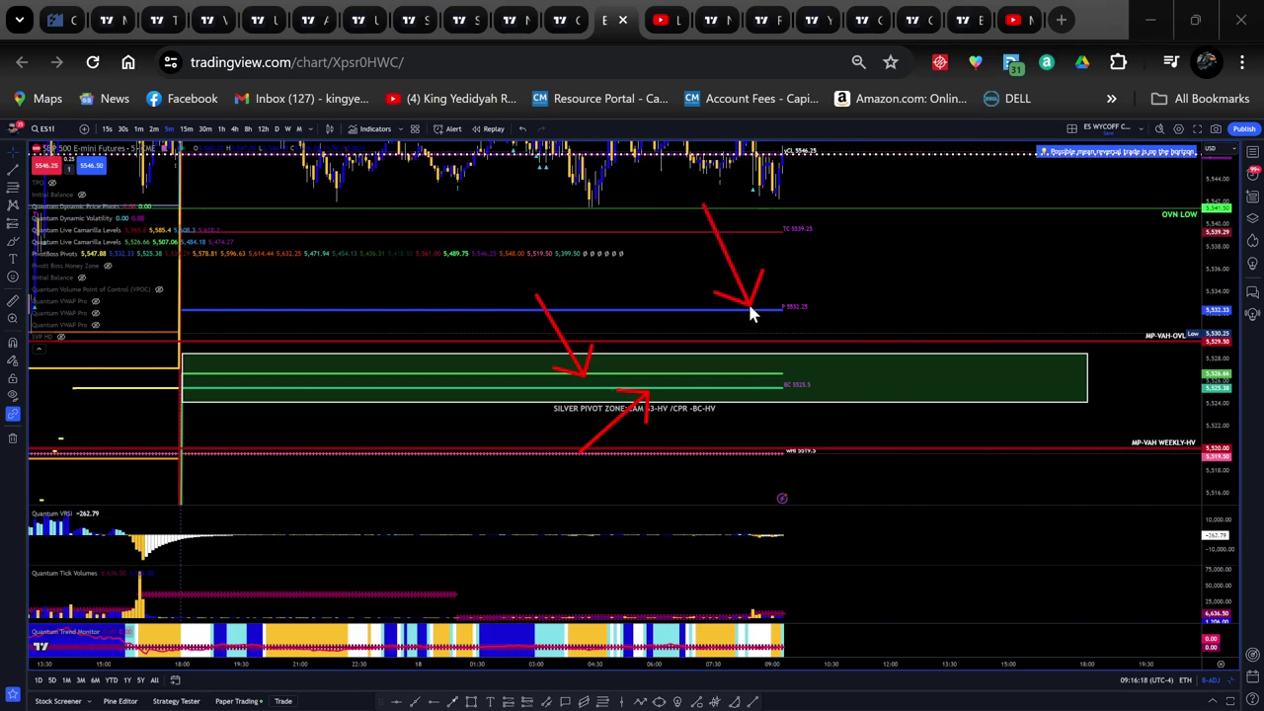
left_click_drag(750, 308, 761, 384)
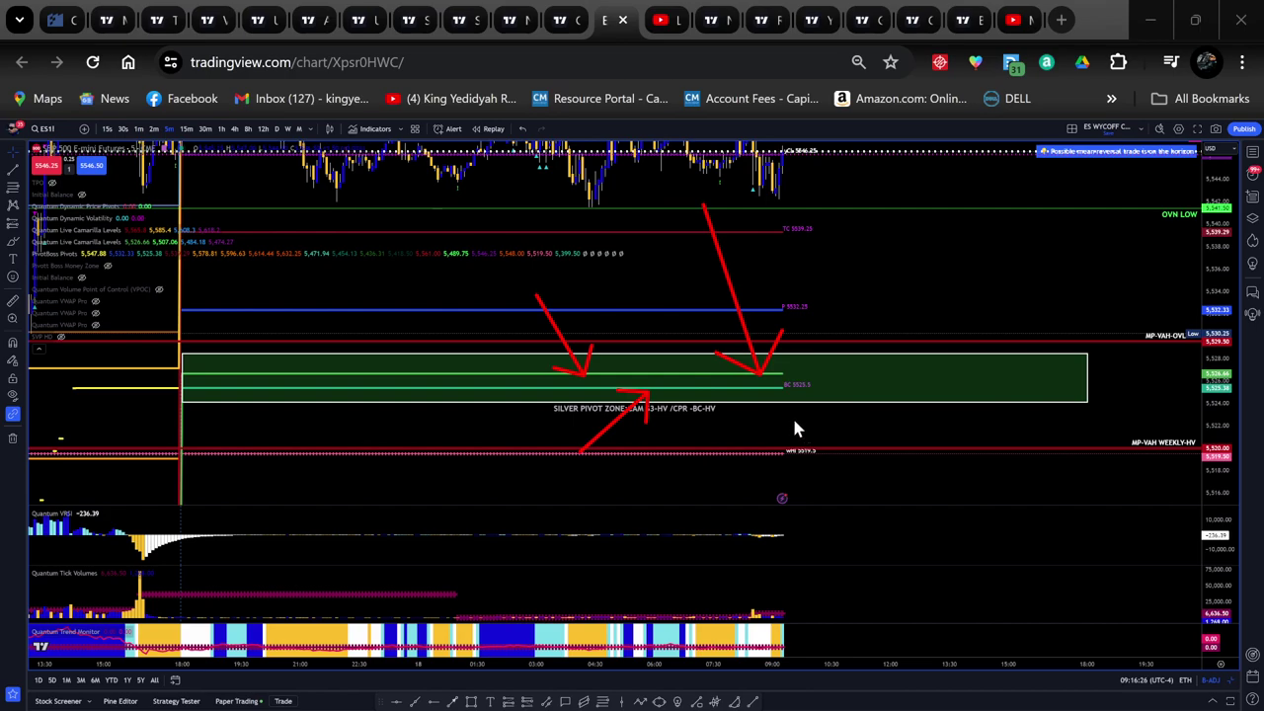
key("Escape")
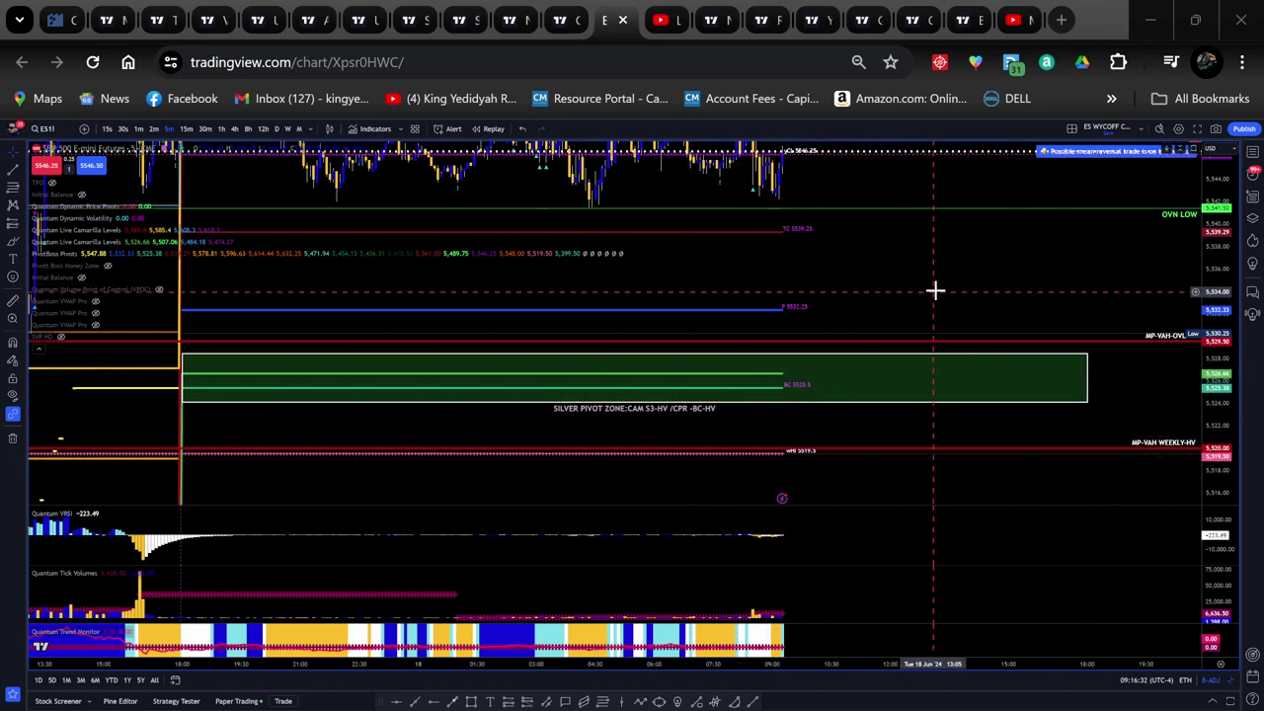
left_click_drag(898, 319, 872, 393)
left_click_drag(900, 332, 915, 424)
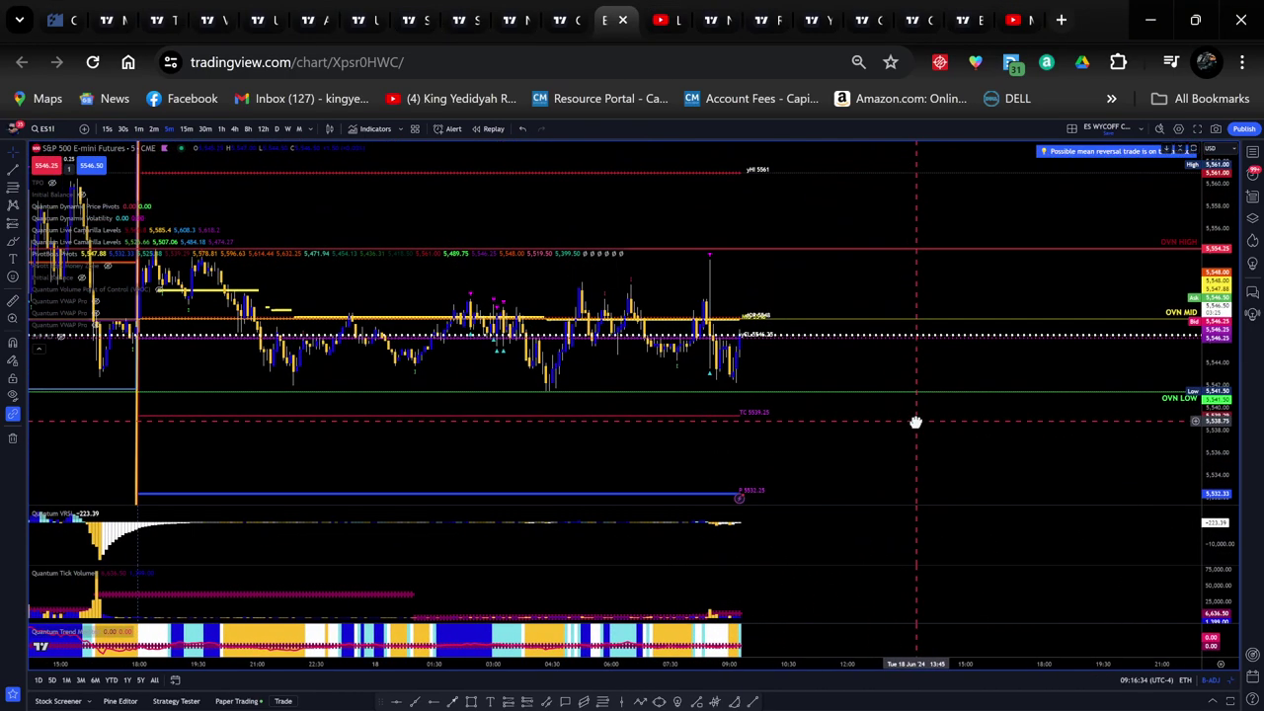
Hide the PivotBoss Pivots and Quantum Live Camarilla Levels and show the TPO profile above the June 18 Silver Pivot Zone.
left_click_drag(897, 311, 883, 352)
left_click_drag(1221, 179, 1226, 405)
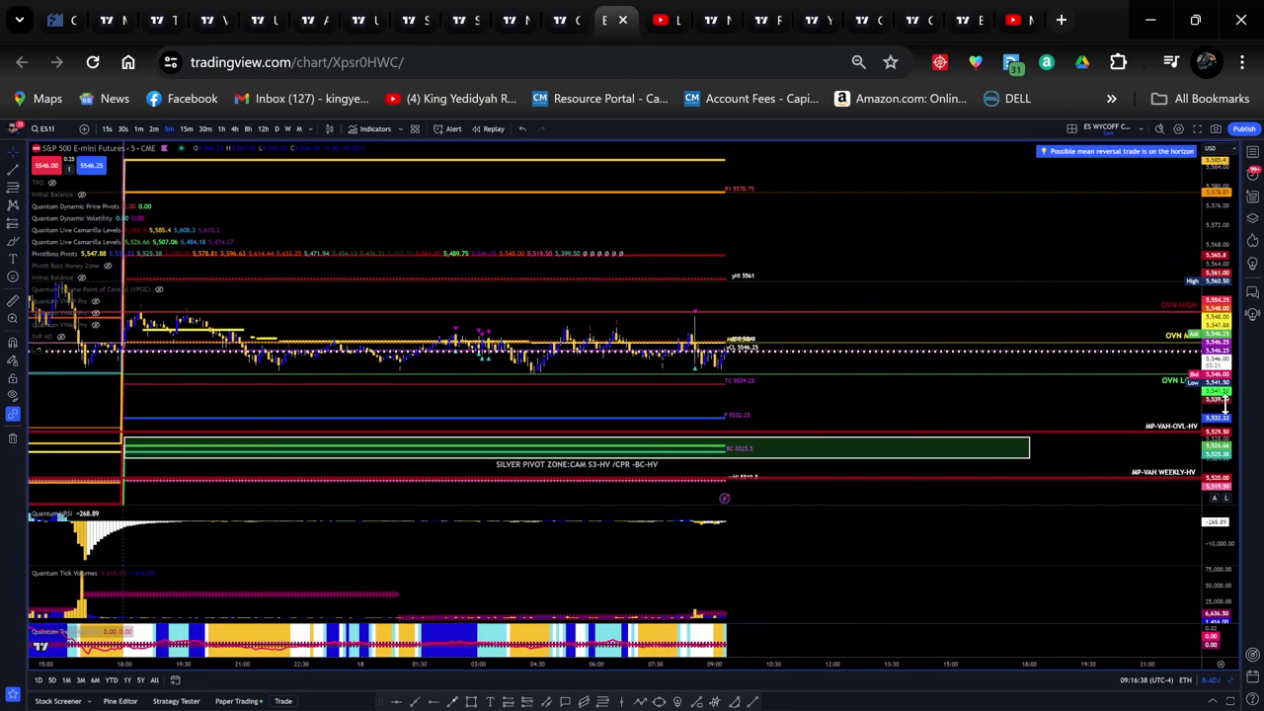
left_click_drag(1099, 406, 1058, 328)
left_click_drag(1221, 381, 1219, 183)
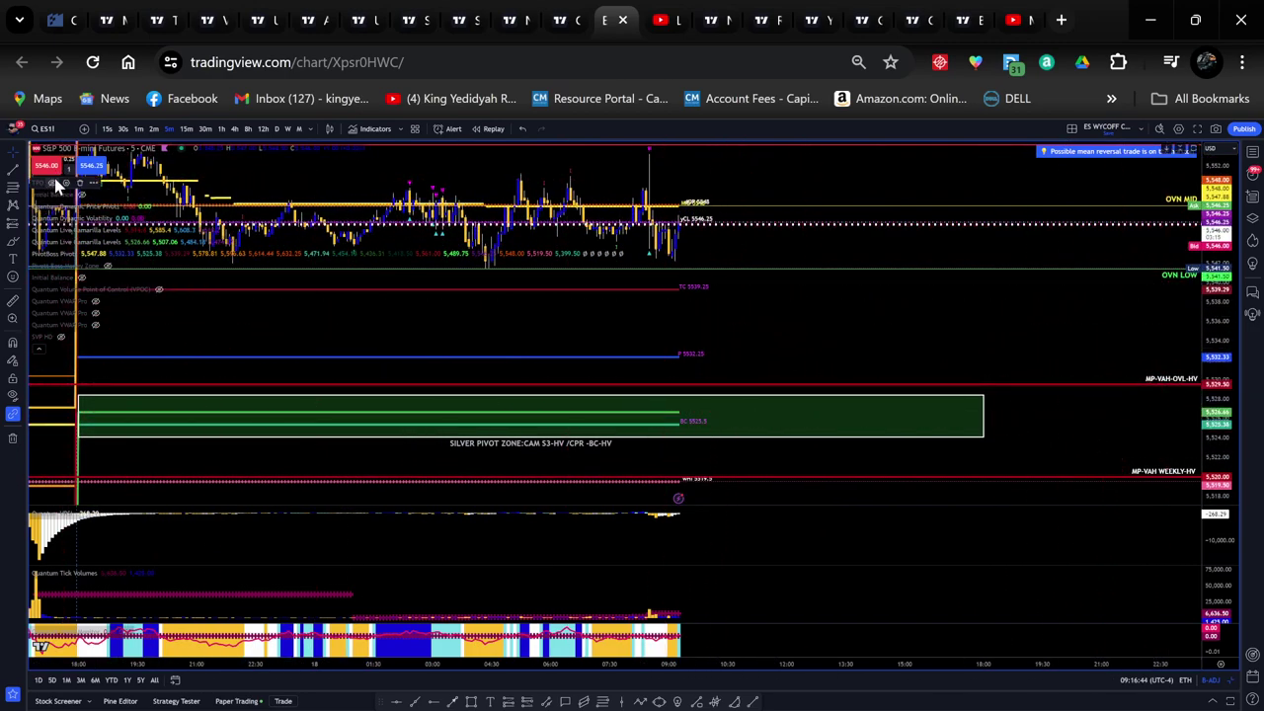
left_click(86, 255)
left_click(131, 243)
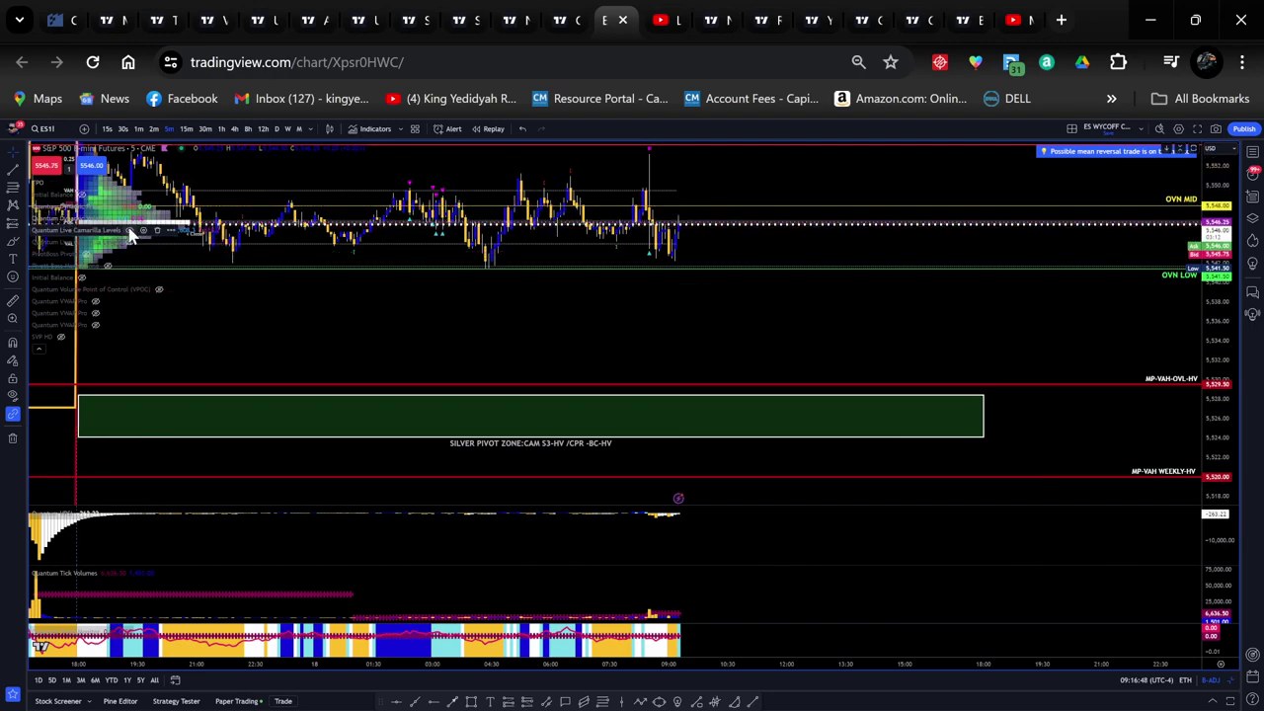
Point red arrows at the VAL of the June 16–17 TPO profile and the dashed white line just below the Golden Pivot Zone.
left_click_drag(229, 325, 806, 326)
left_click_drag(1213, 207, 1235, 435)
scroll(530, 415, "down", 5)
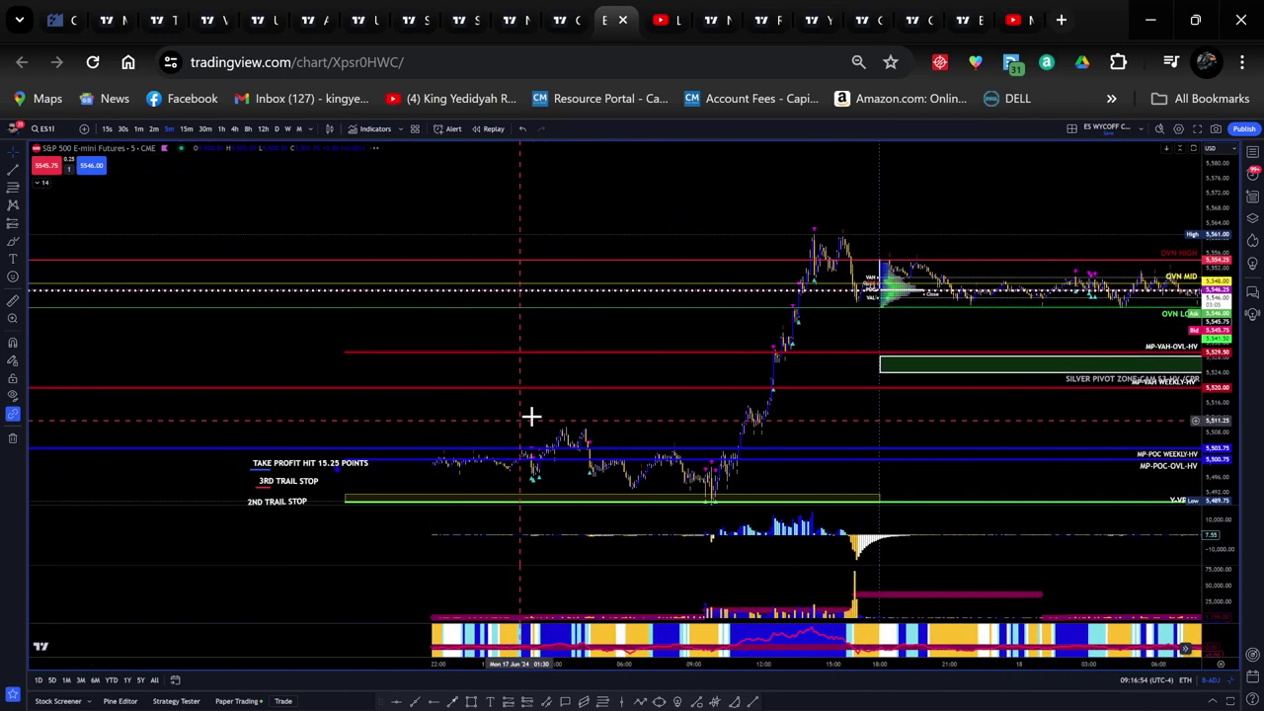
left_click_drag(528, 335, 525, 209)
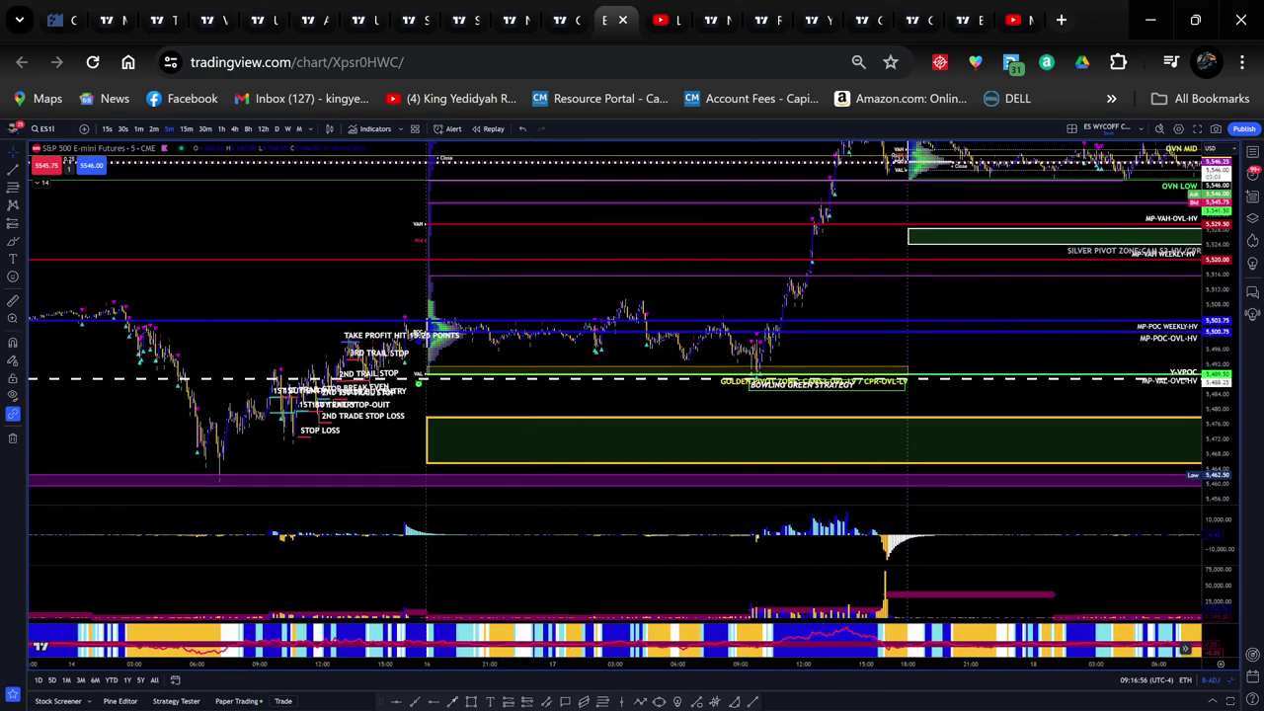
left_click_drag(1219, 388, 1214, 243)
scroll(494, 441, "up", 5)
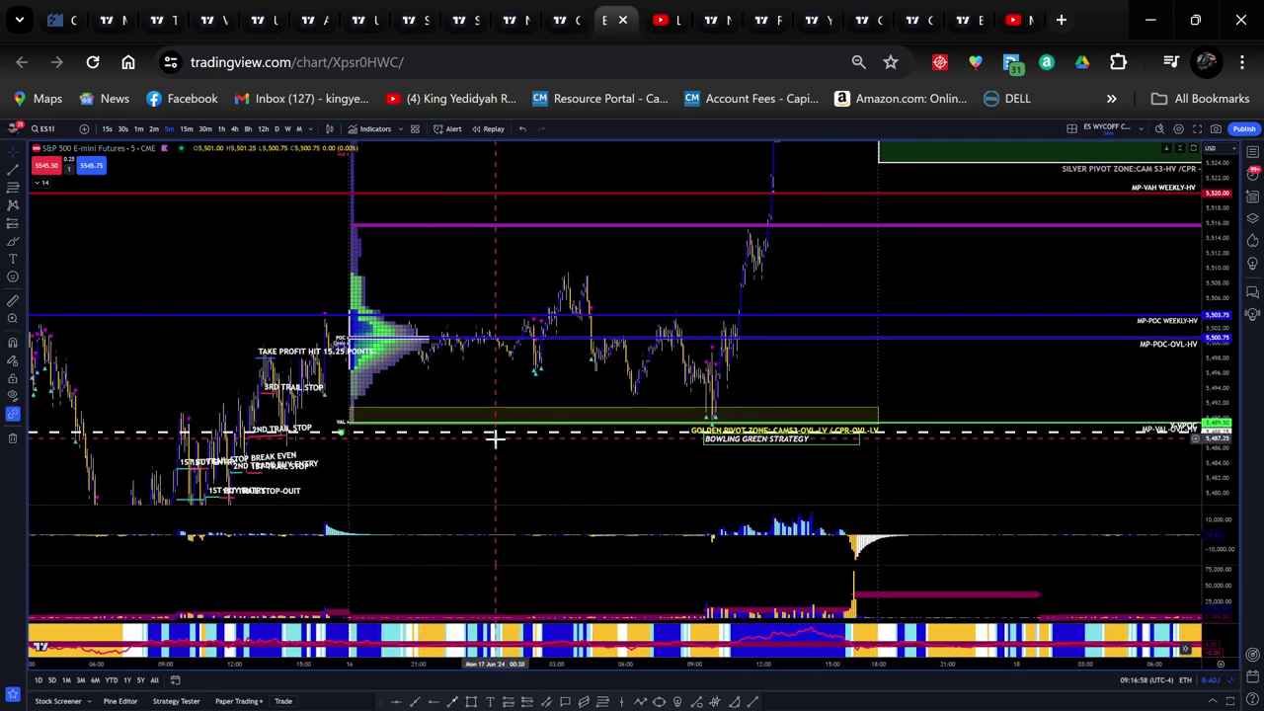
left_click_drag(205, 276, 638, 359)
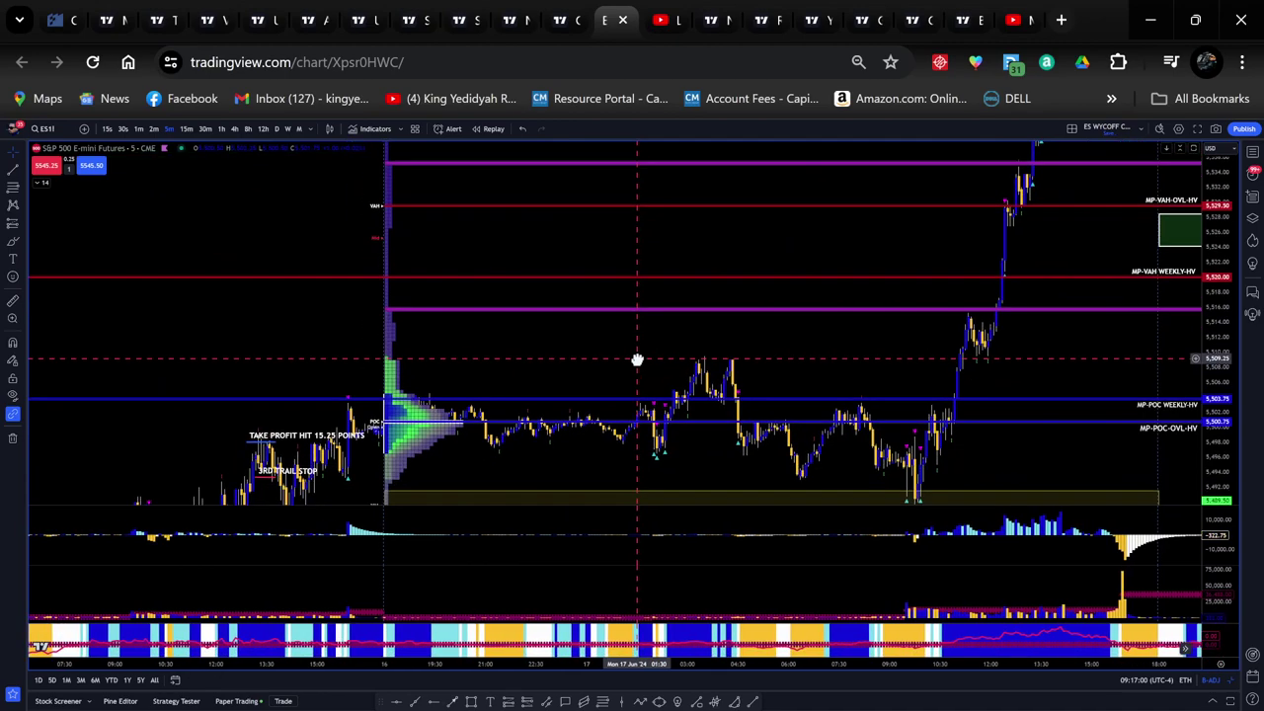
left_click_drag(518, 467, 446, 389)
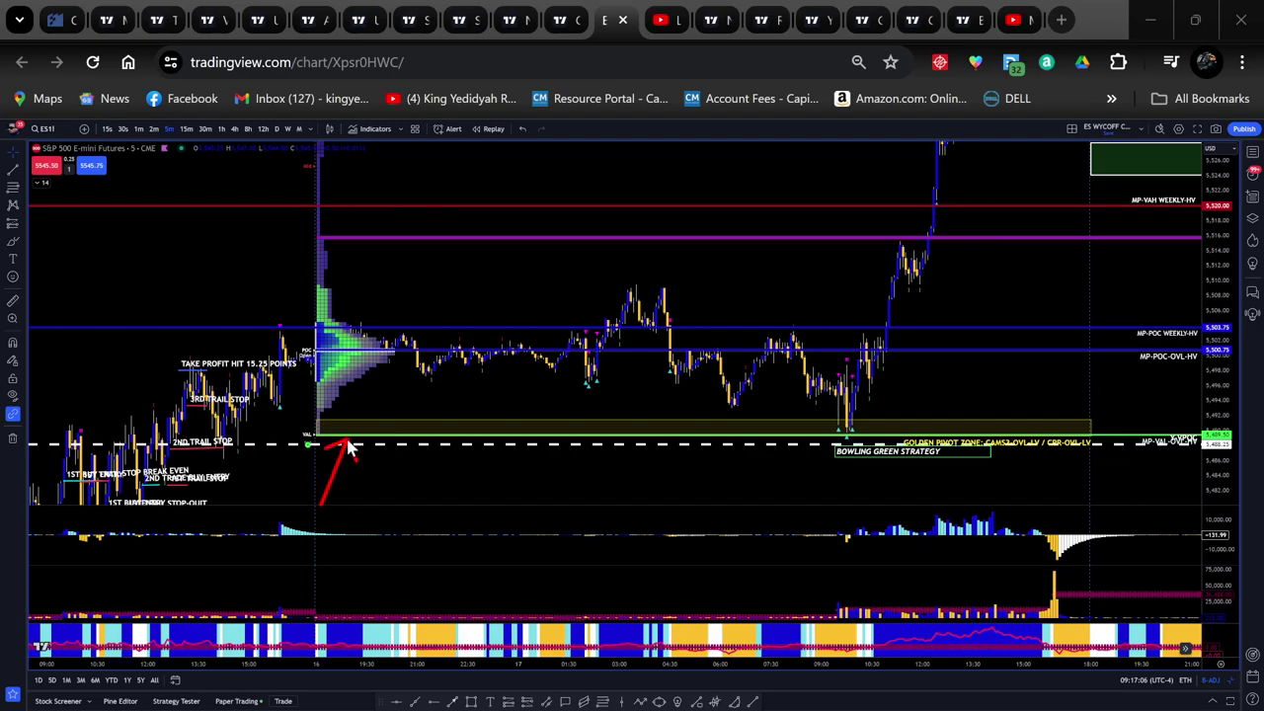
mouse_move(375, 441)
left_mouse_down()
mouse_move(361, 359)
mouse_move(1213, 364)
mouse_move(1157, 371)
mouse_move(1136, 359)
mouse_move(1192, 363)
mouse_move(1211, 341)
mouse_move(1149, 361)
mouse_move(1158, 369)
mouse_move(860, 353)
mouse_move(204, 423)
mouse_move(253, 426)
left_mouse_up()
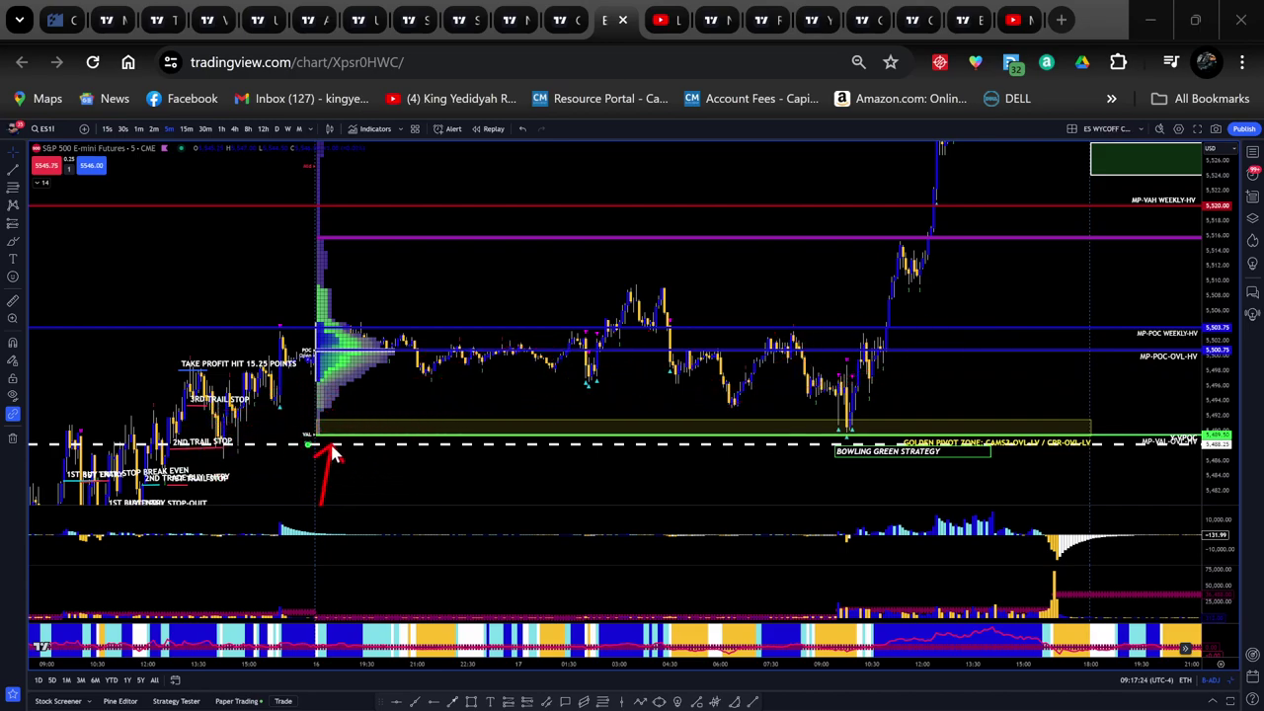
left_click_drag(335, 447, 255, 454)
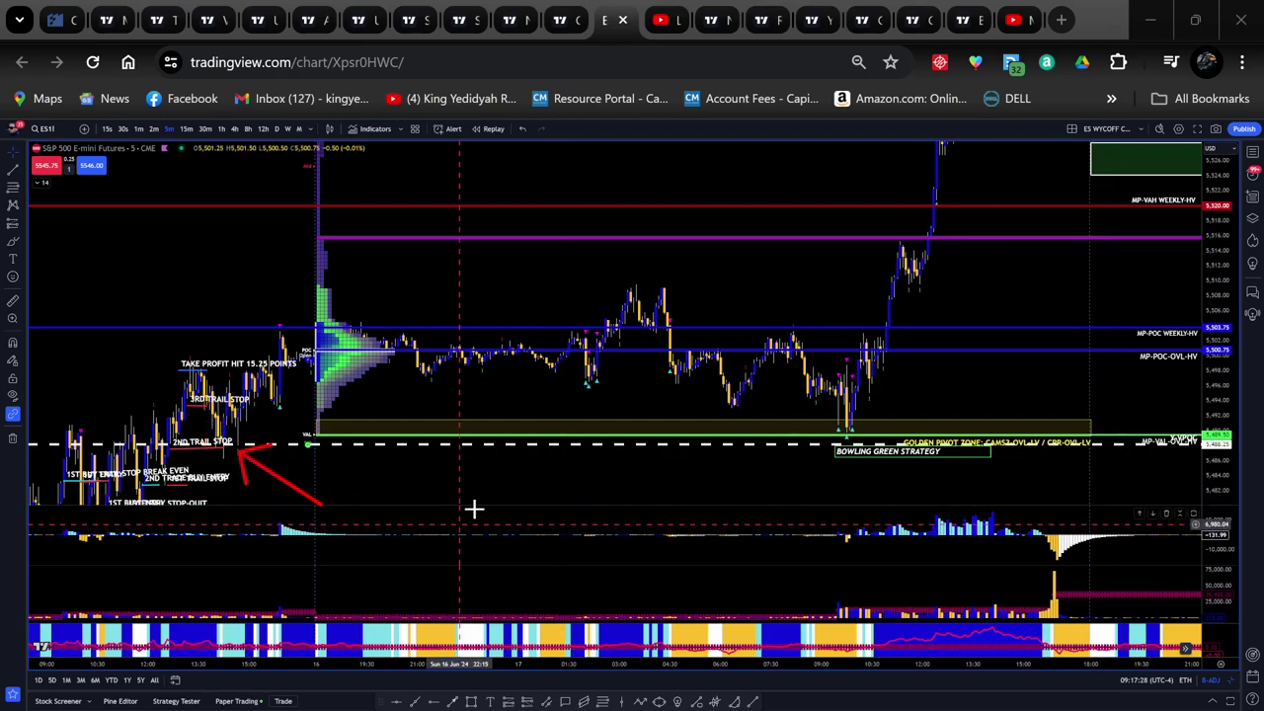
scroll(502, 485, "down", 6)
left_click_drag(628, 377, 623, 348)
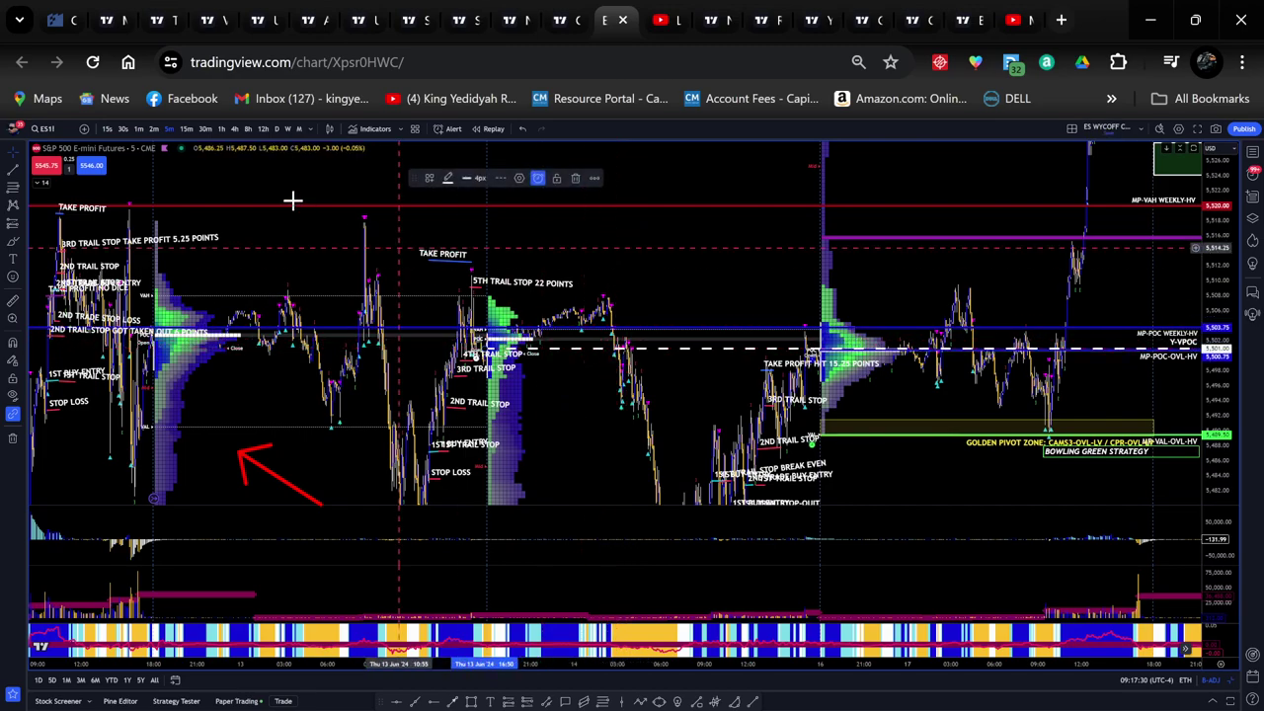
left_click(522, 129)
Point red arrows at the VAH and the upper purple line extending from the June 16–17 TPO profile.
left_click_drag(561, 416, 438, 263)
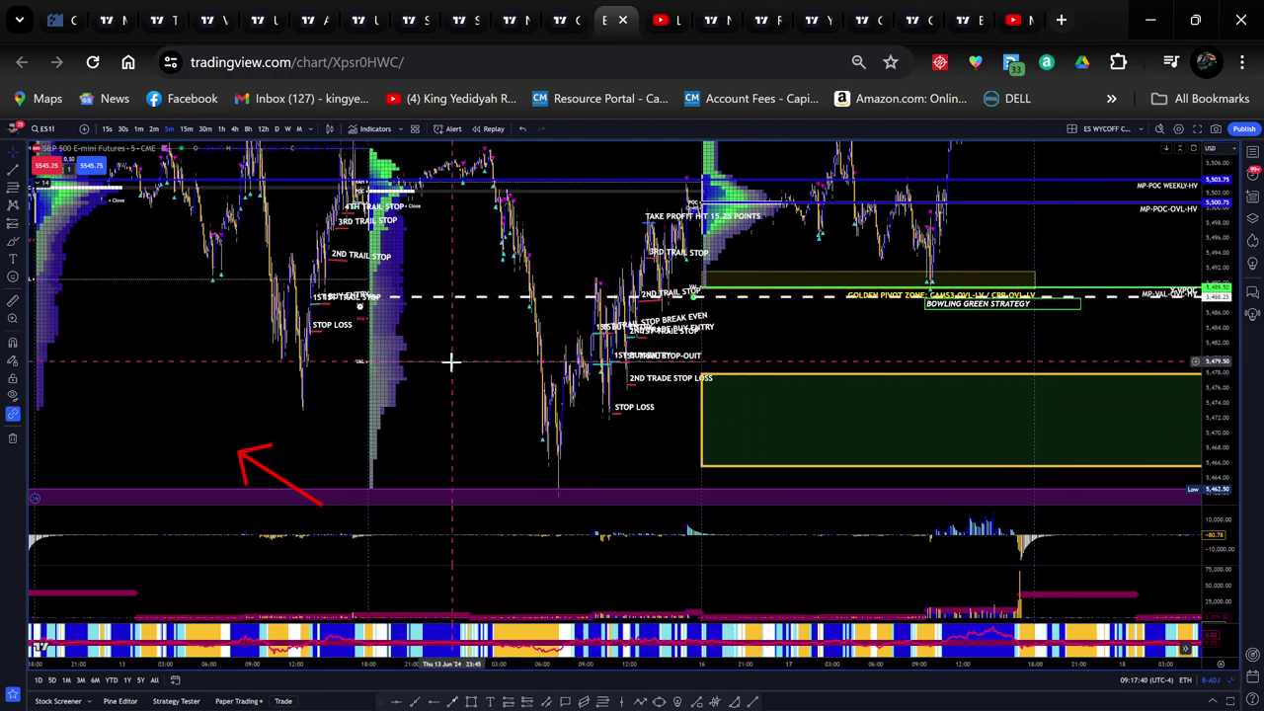
left_click_drag(761, 254, 421, 400)
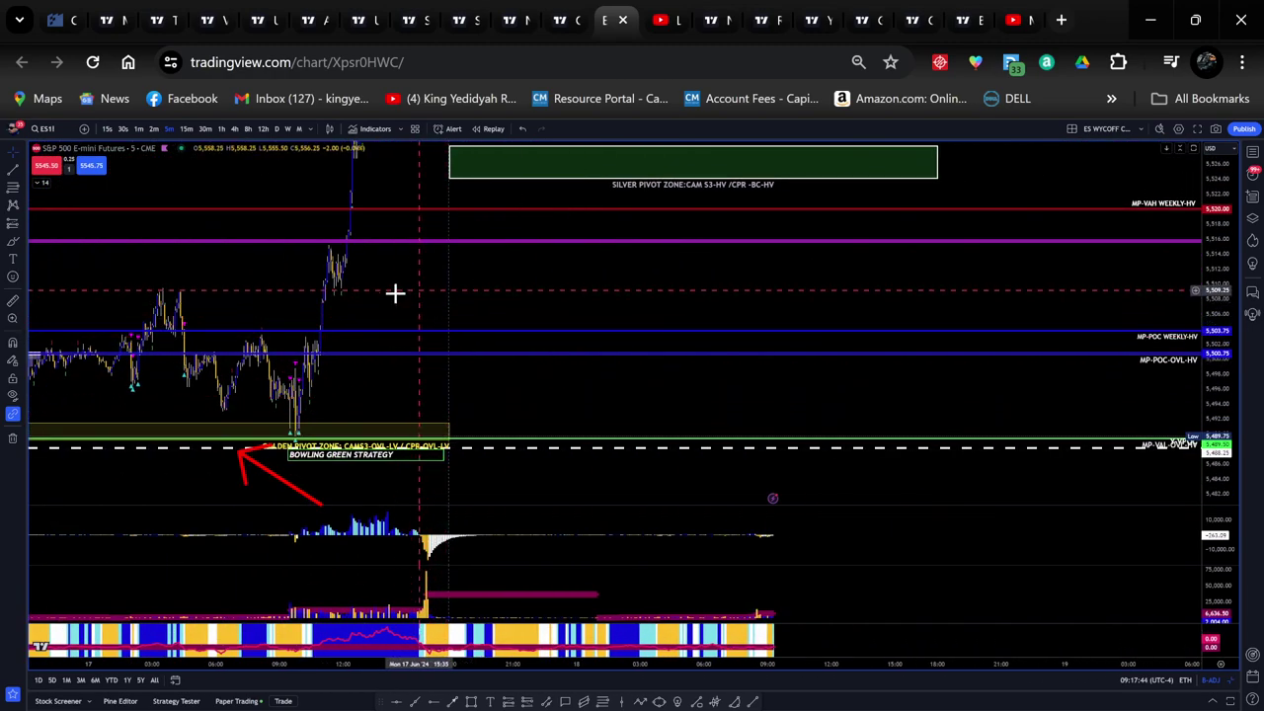
left_click_drag(401, 291, 776, 352)
scroll(296, 318, "up", 5)
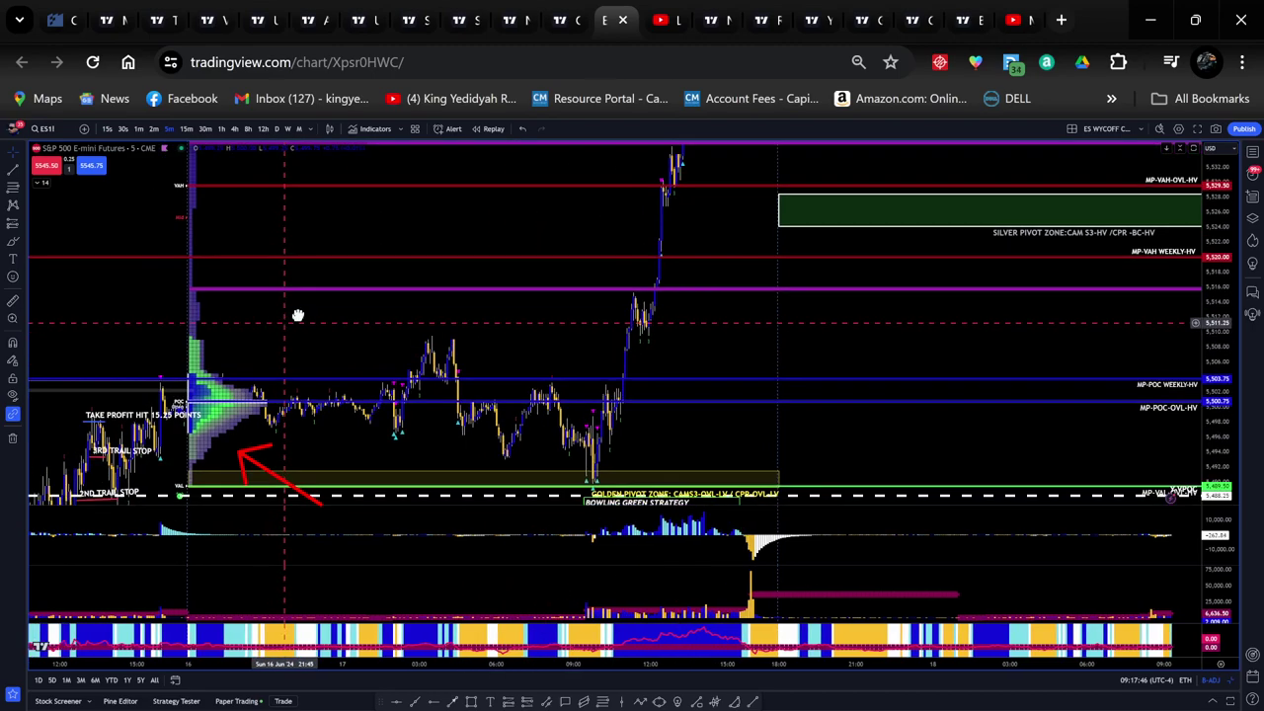
left_click_drag(244, 334, 392, 342)
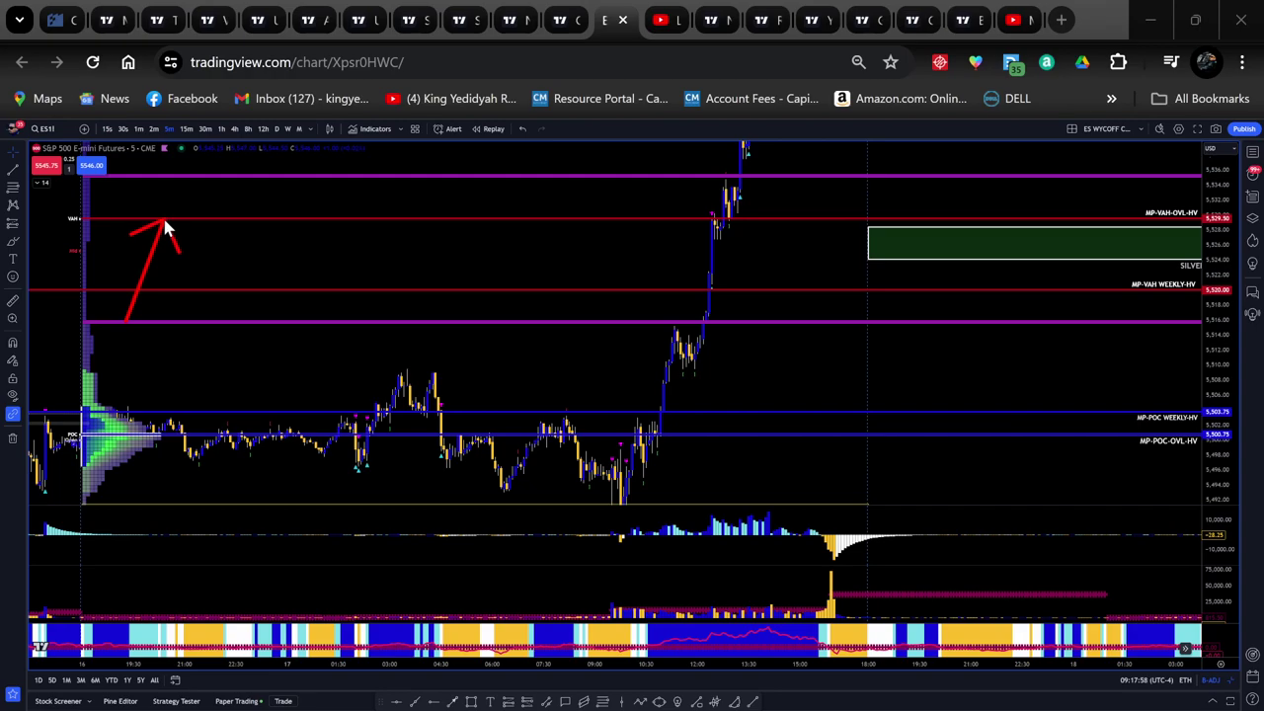
mouse_move(165, 228)
left_mouse_down()
mouse_move(294, 248)
mouse_move(1053, 234)
mouse_move(1021, 226)
mouse_move(1121, 247)
mouse_move(375, 293)
mouse_move(195, 247)
left_mouse_up()
left_click_drag(307, 326, 364, 184)
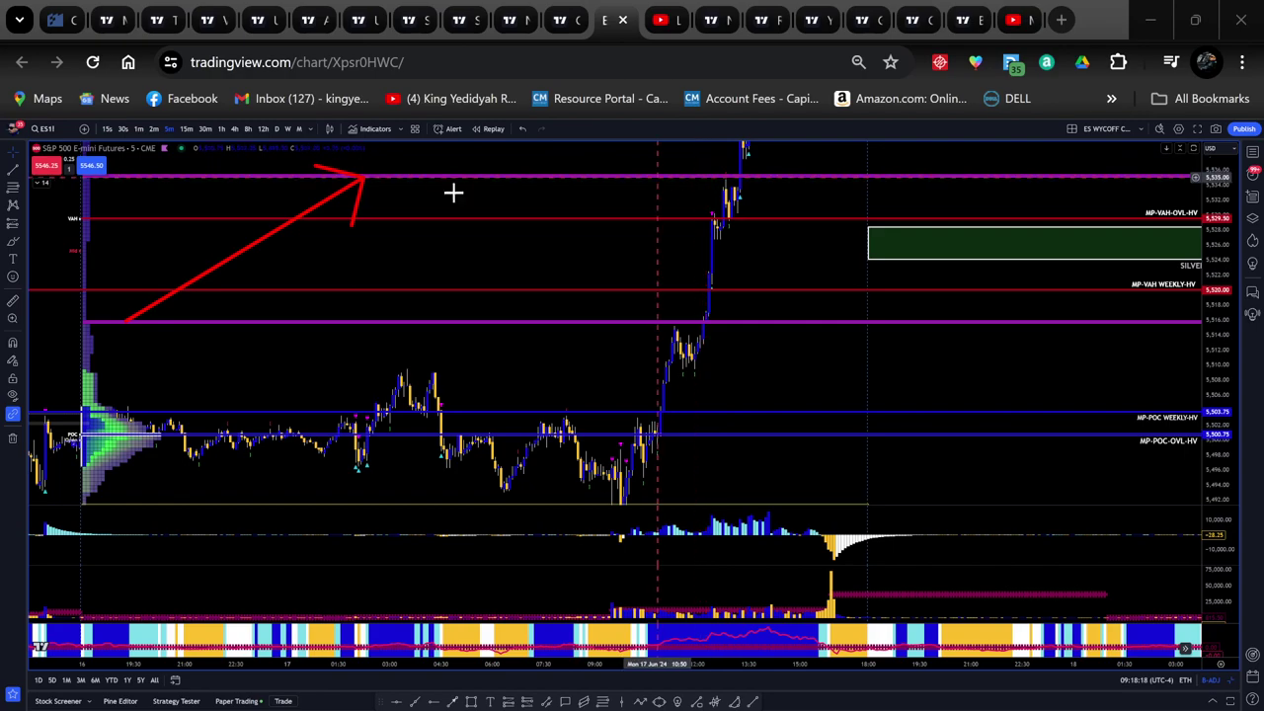
Show both Quantum Live Camarilla Levels indicators and the PivotBoss Pivots over the June 16–17 TPO profile.
left_click(44, 182)
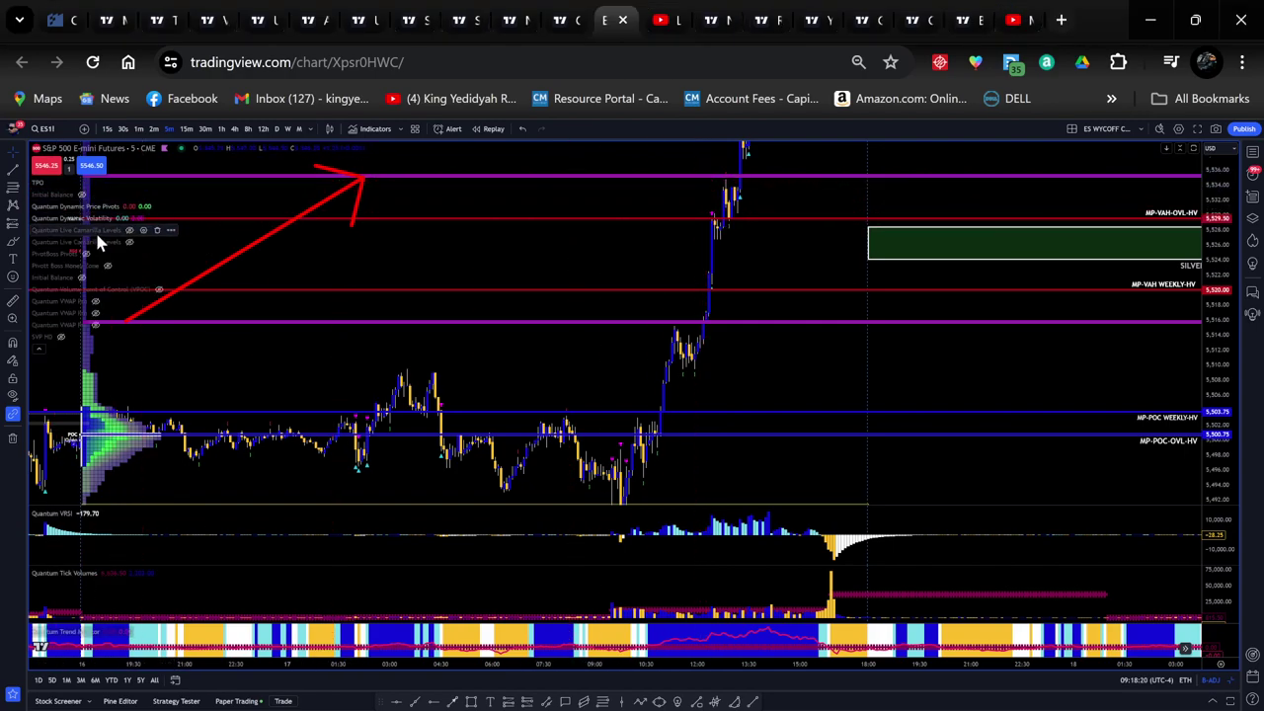
left_click(128, 232)
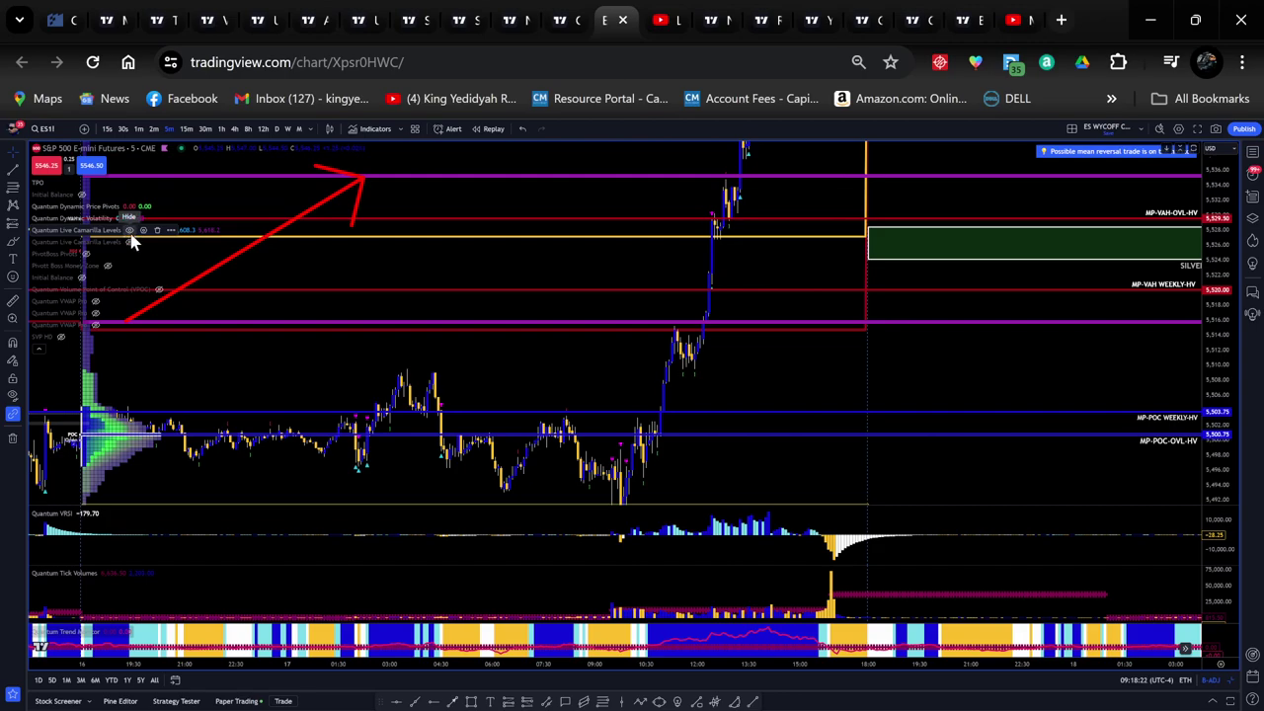
left_click(130, 244)
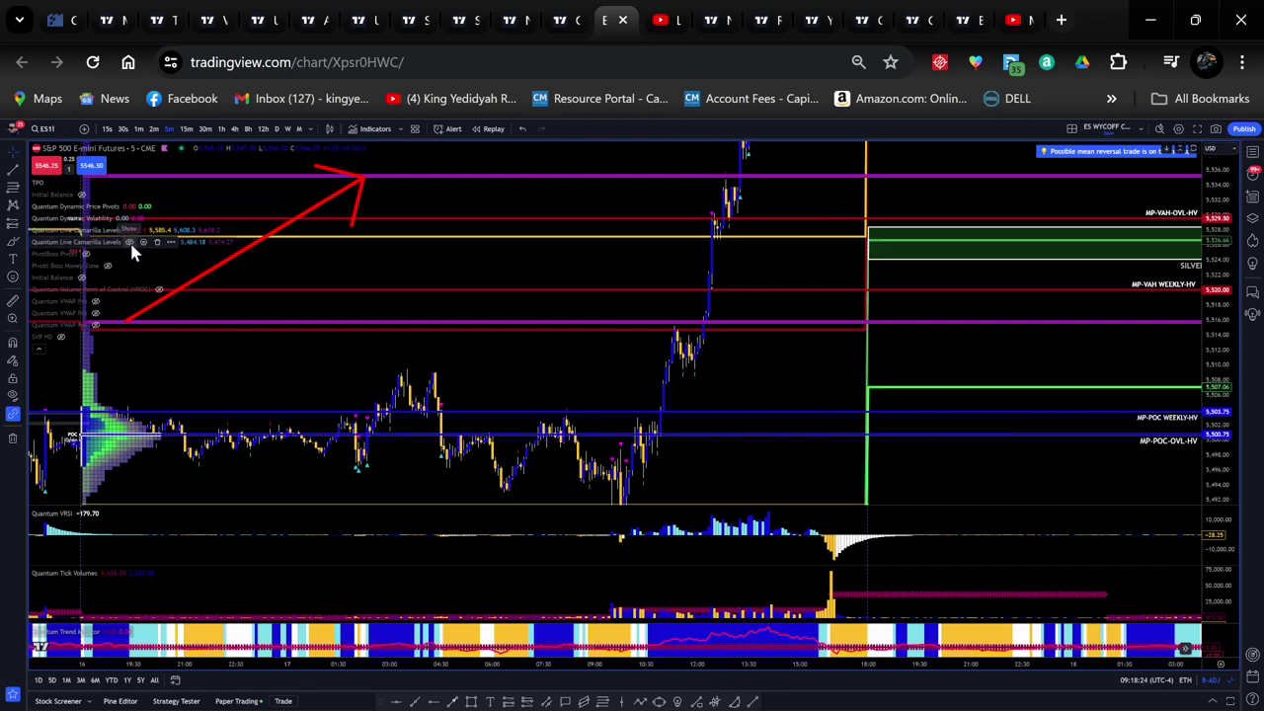
left_click(86, 255)
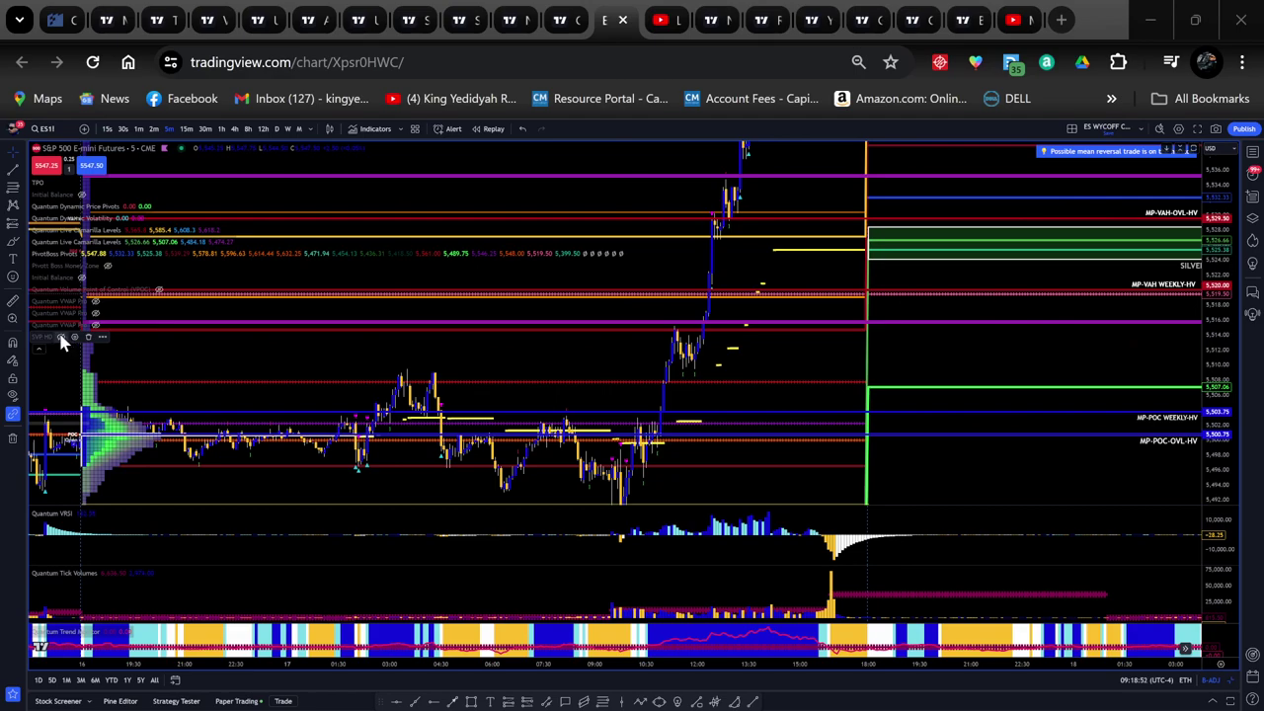
Show the SVP HD volume profile and hide the PivotBoss Pivots, both Camarilla indicators and the TPO.
left_click(61, 338)
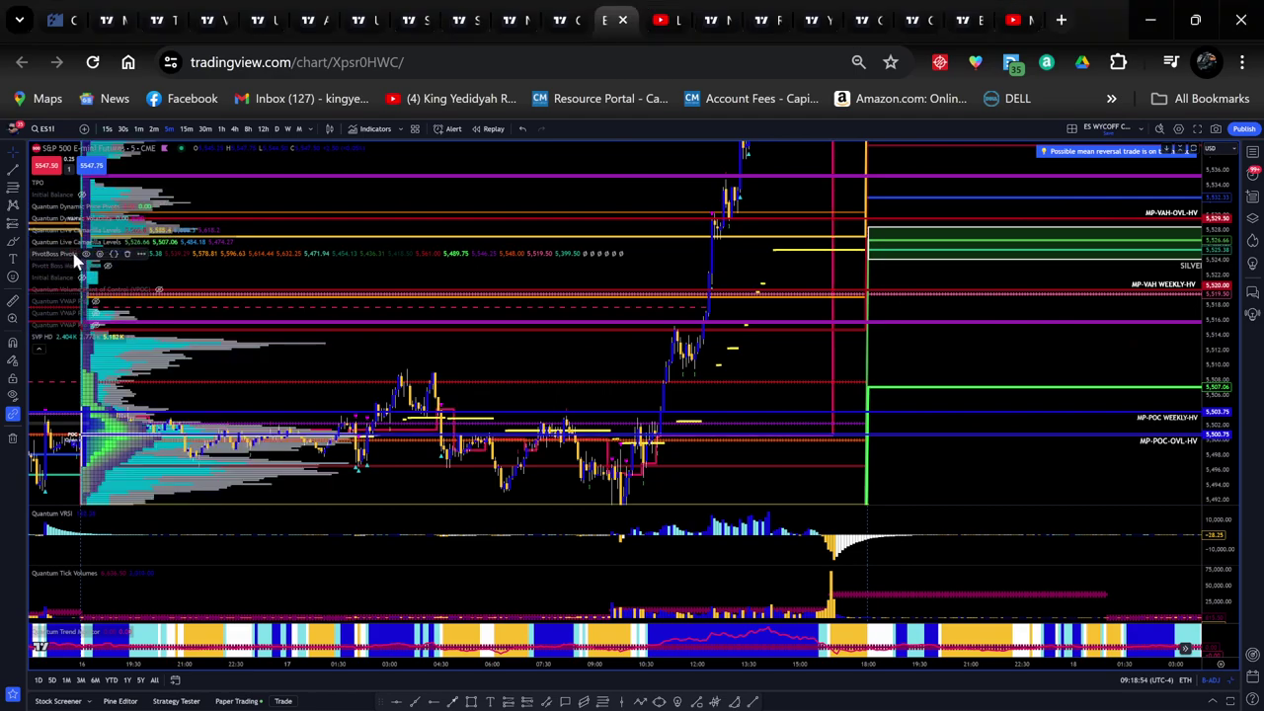
left_click(87, 254)
left_click(129, 243)
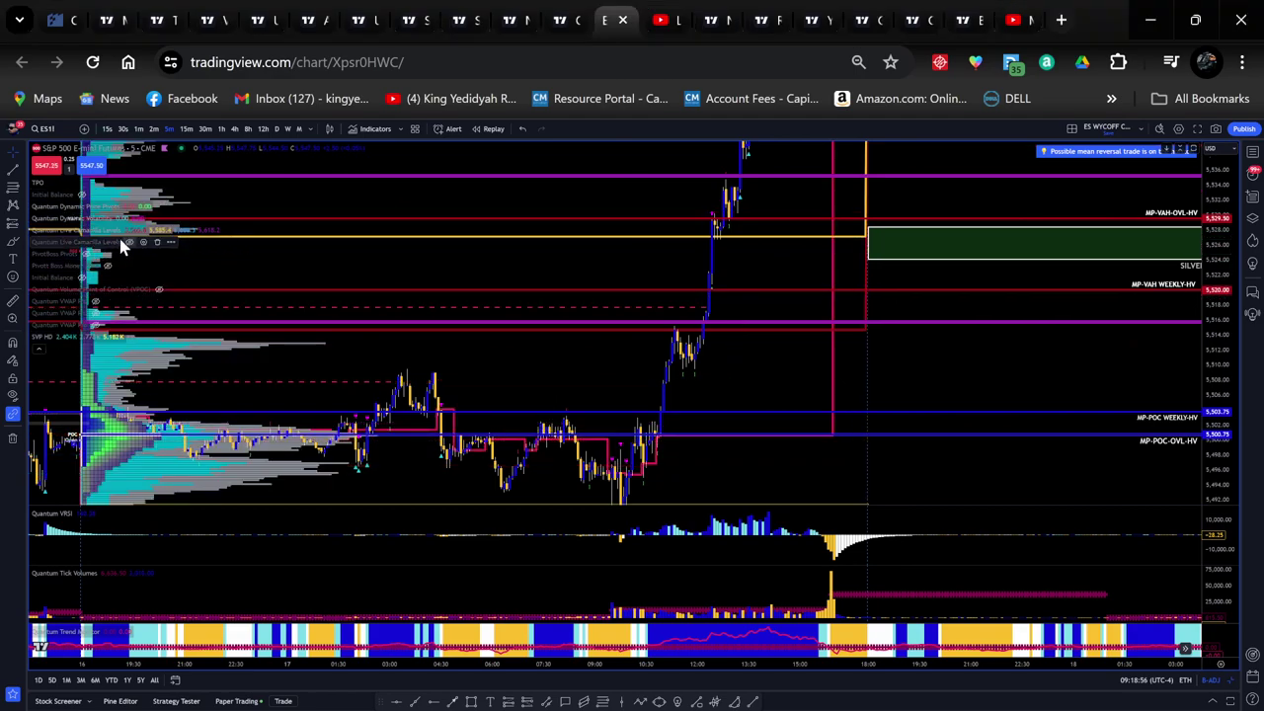
left_click(130, 230)
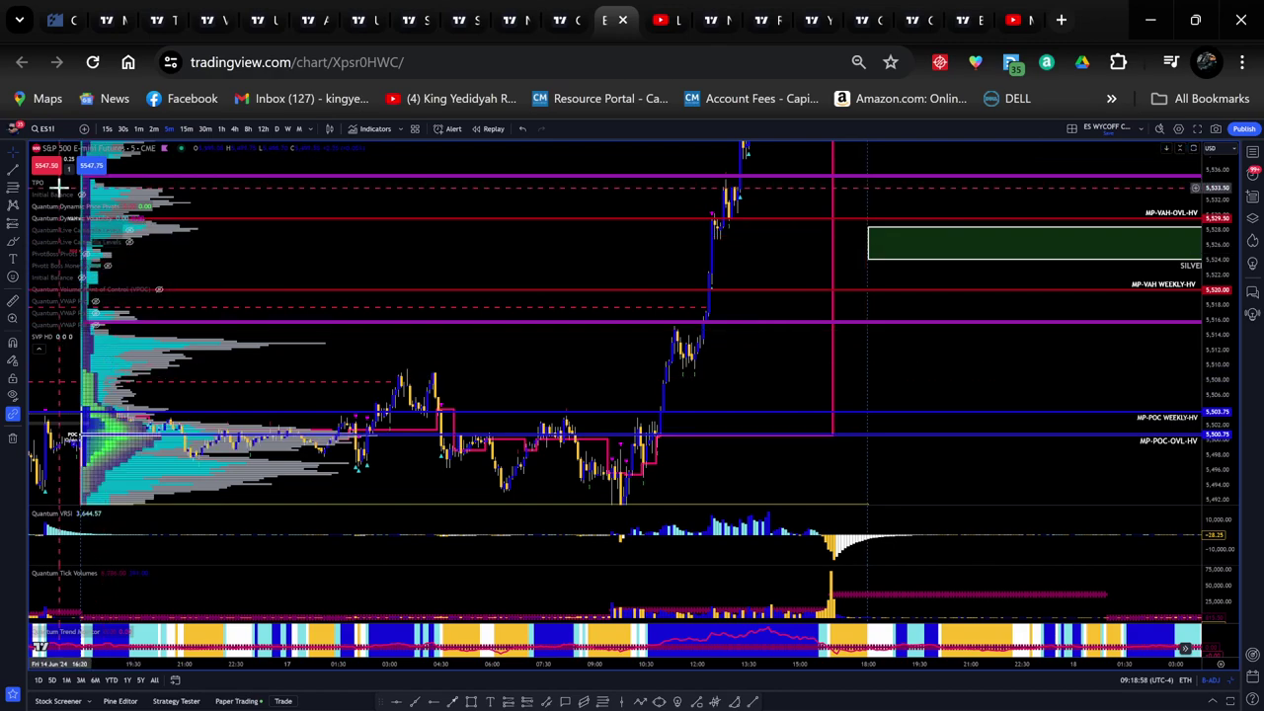
left_click(52, 184)
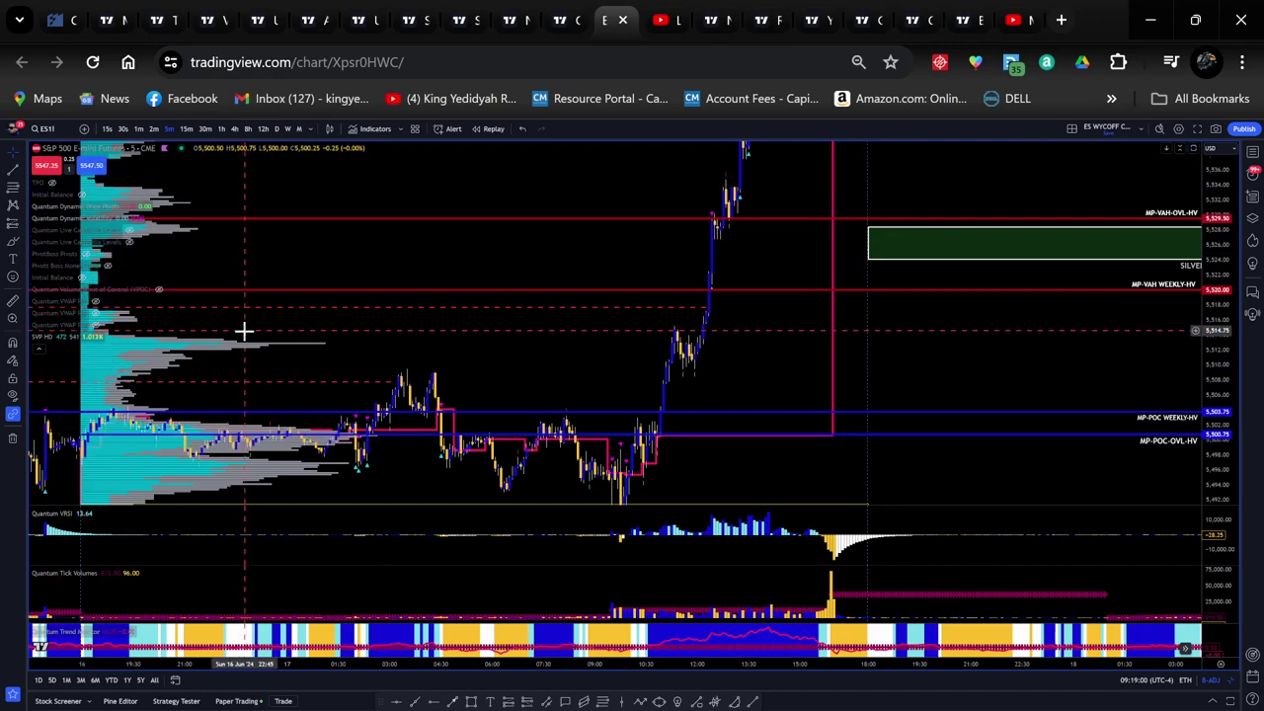
Examine the June 16–17 volume profile from the Golden Pivot Zone up to the dashed white line through its longest bars.
left_click_drag(253, 390, 411, 272)
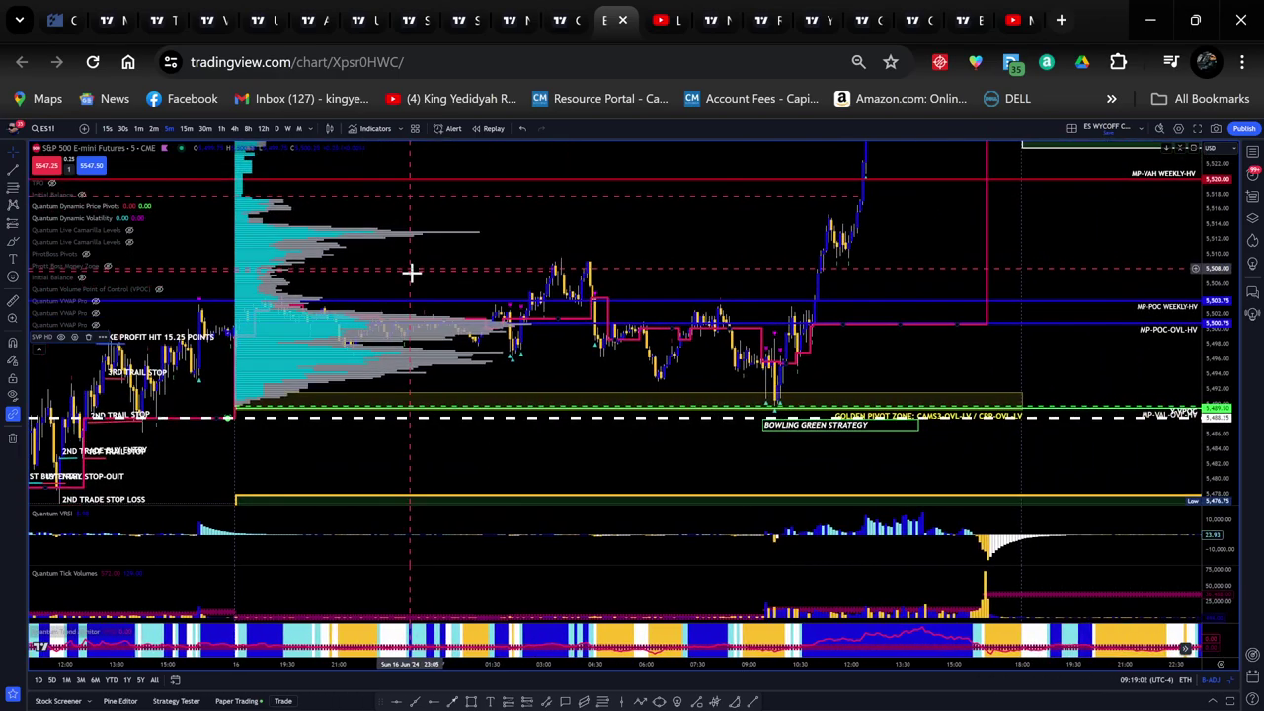
left_click_drag(621, 220, 318, 147)
left_click_drag(1219, 237, 1194, 395)
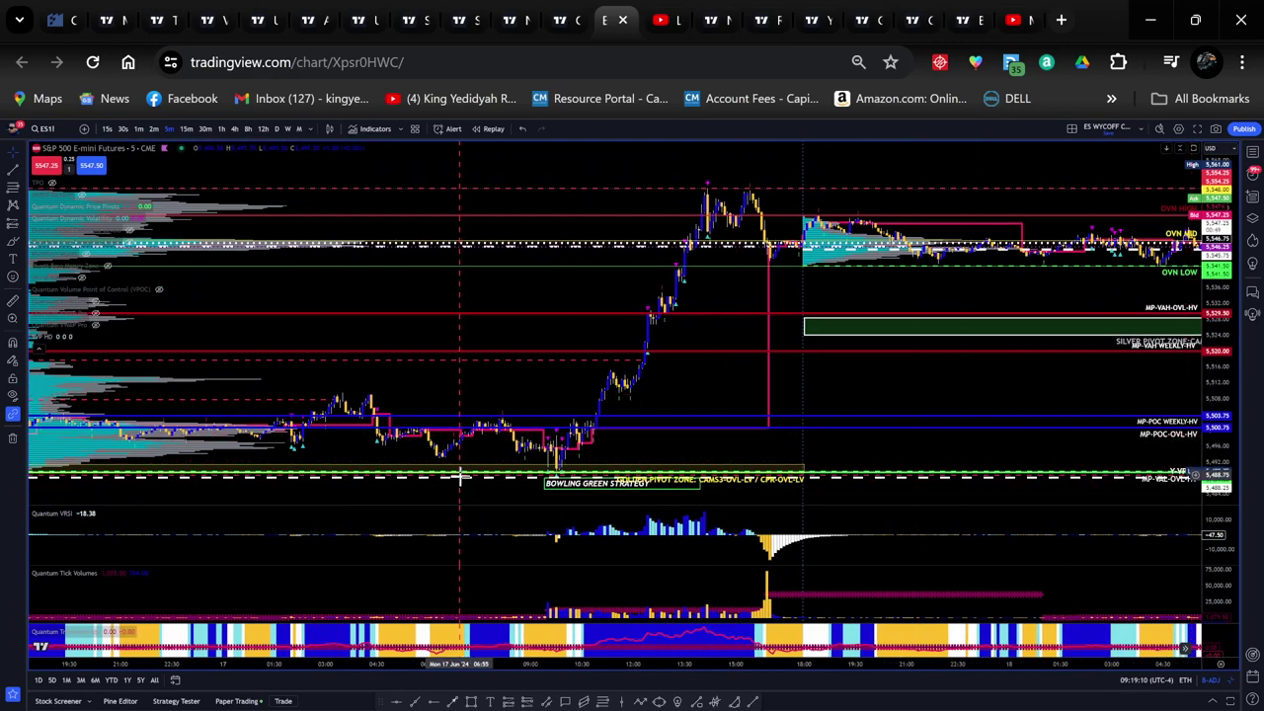
left_click_drag(460, 487, 446, 447)
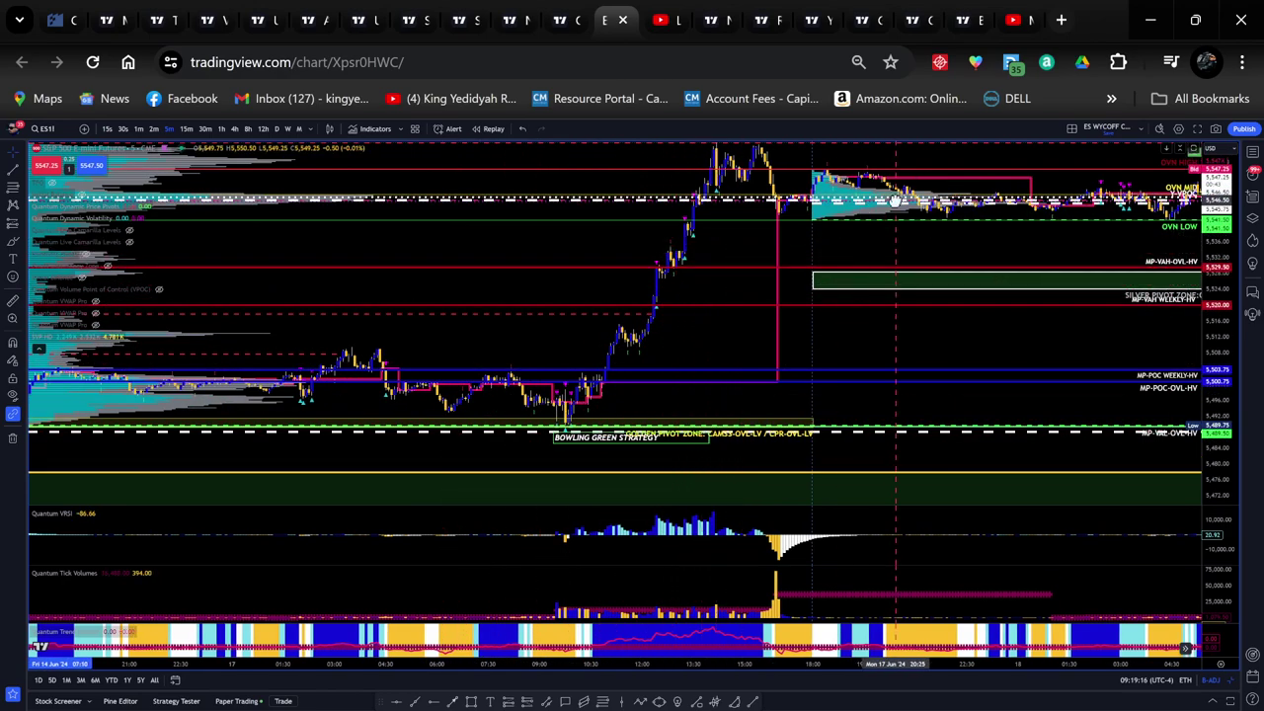
left_click_drag(305, 231, 711, 350)
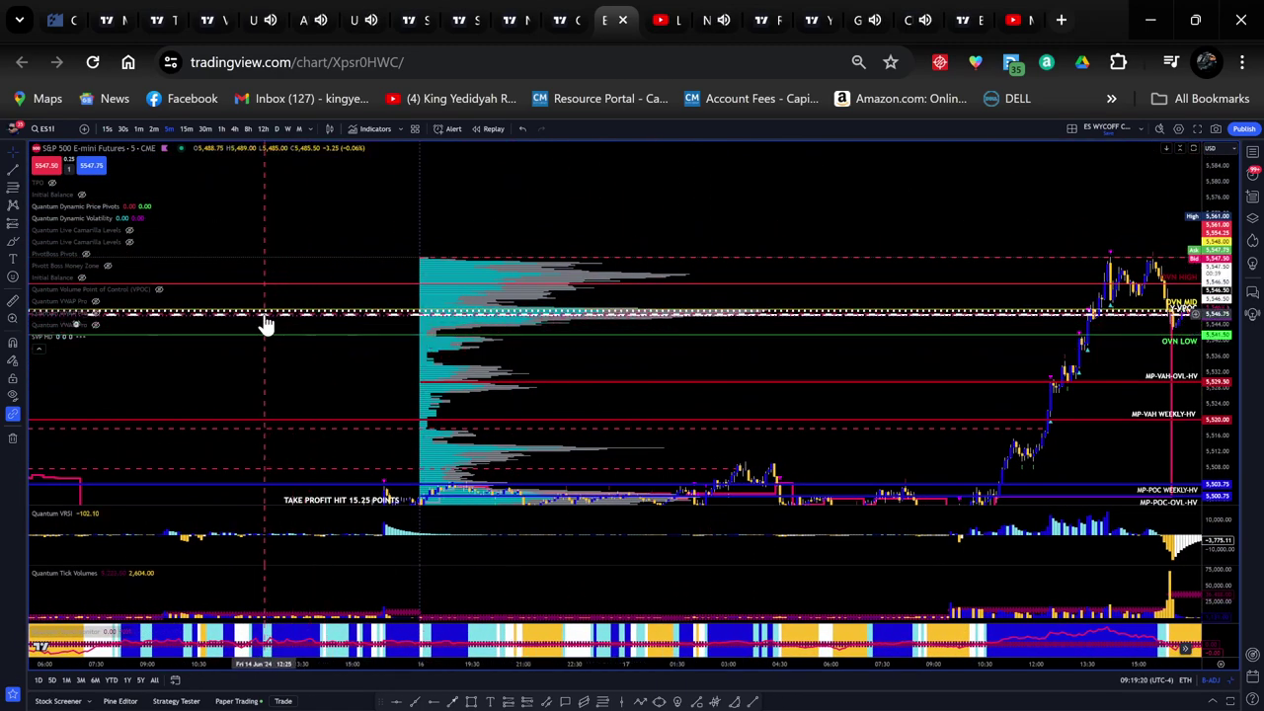
left_click(601, 318)
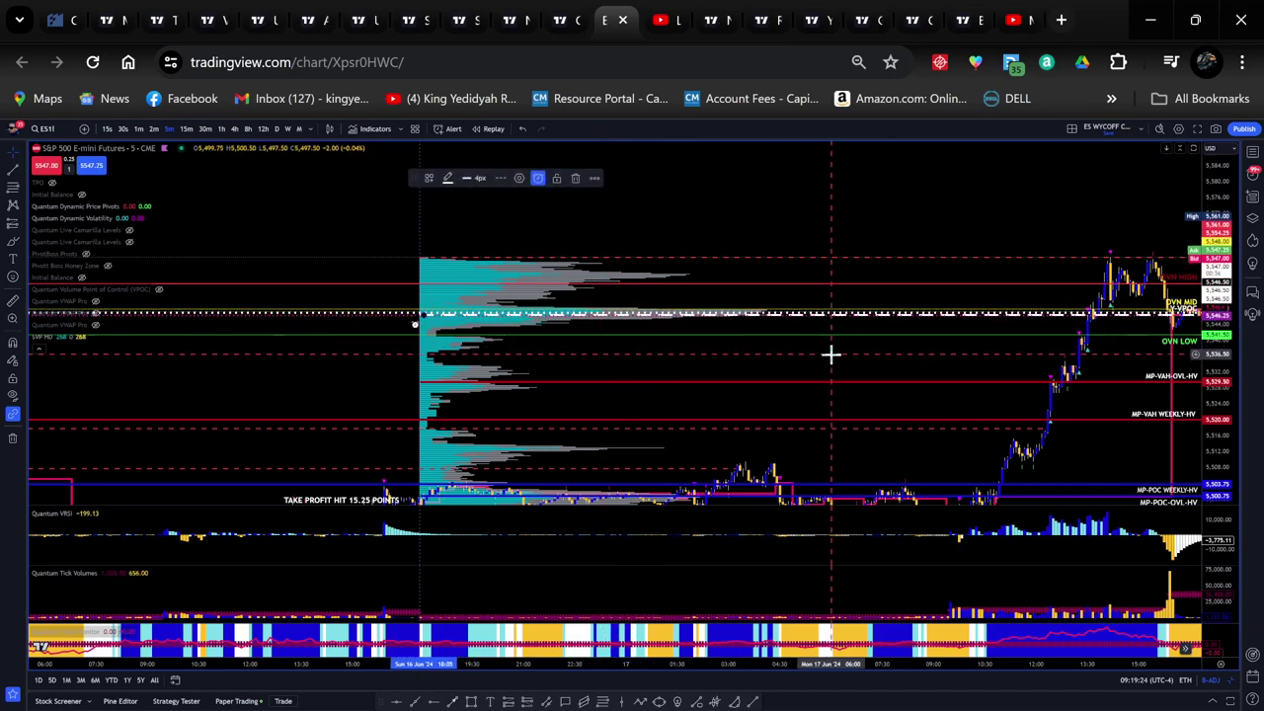
Compare the June 18 overnight volume profile with the previous session's profile and the Silver Pivot Zone.
left_click_drag(833, 353, 291, 350)
left_click_drag(939, 361, 553, 370)
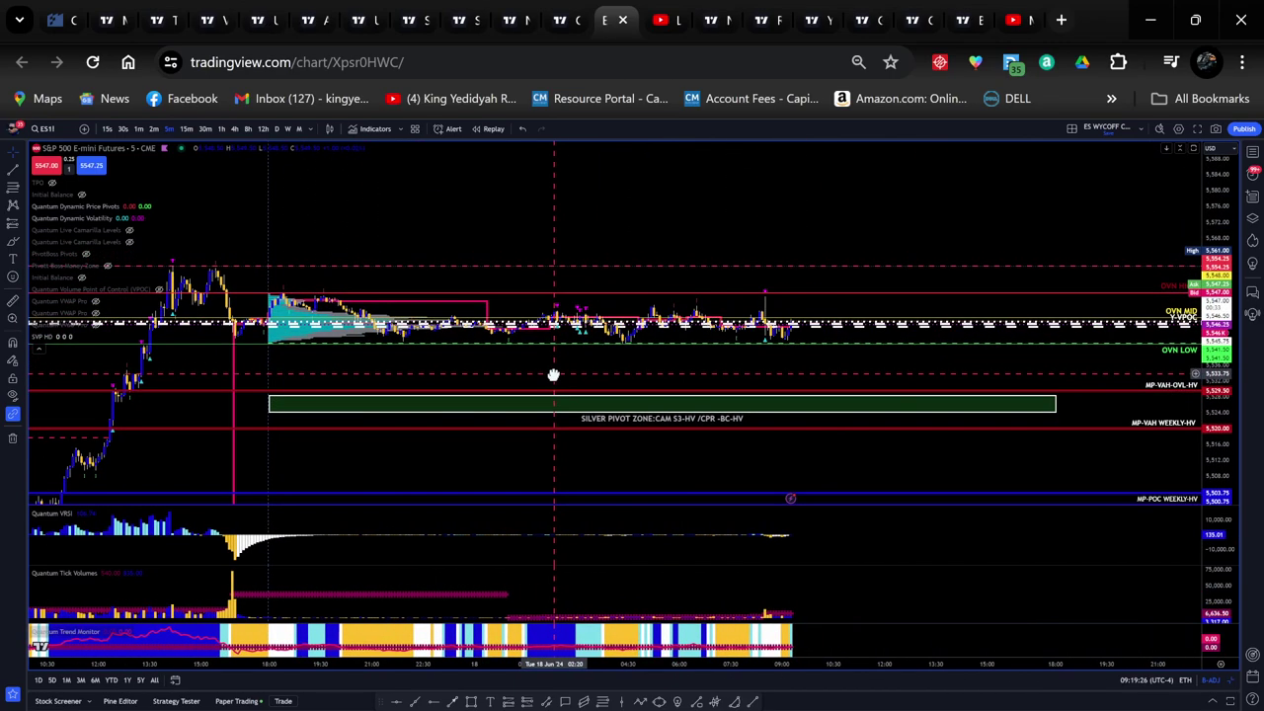
left_click_drag(1222, 415, 1215, 180)
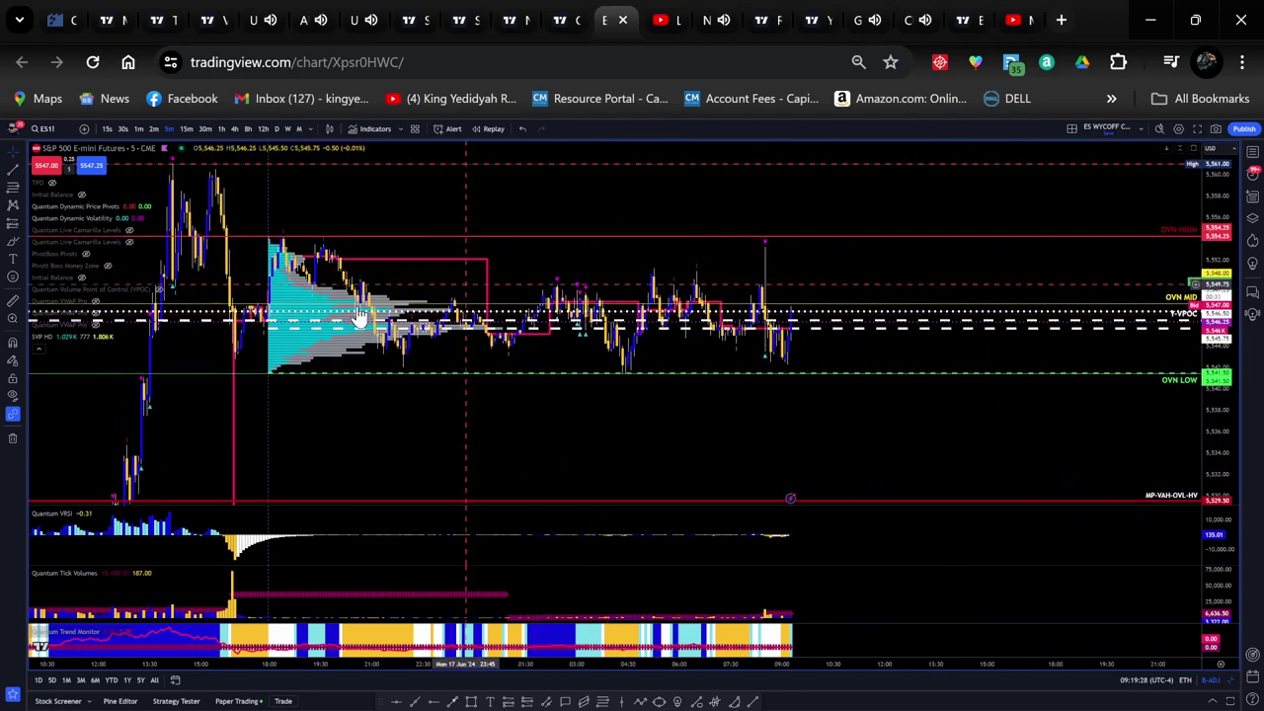
left_click_drag(136, 457, 384, 457)
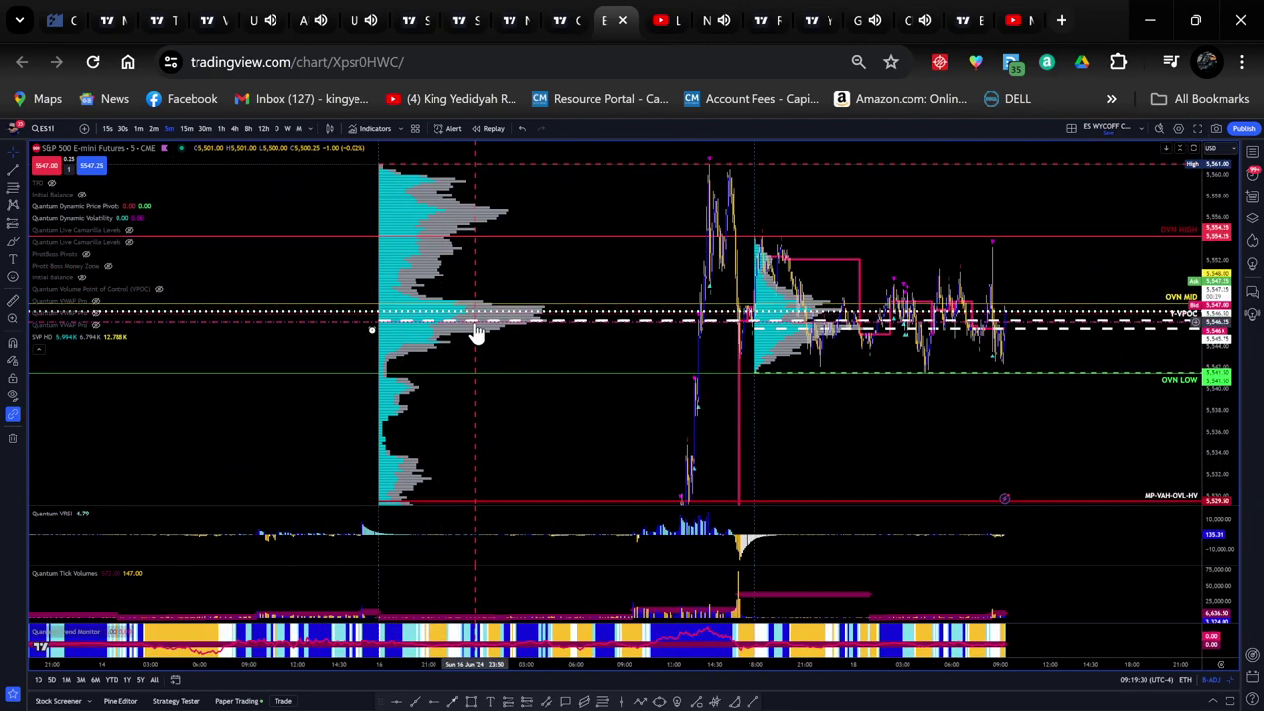
left_click_drag(717, 421, 801, 414)
left_click_drag(1223, 229, 1205, 437)
left_click_drag(409, 361, 417, 296)
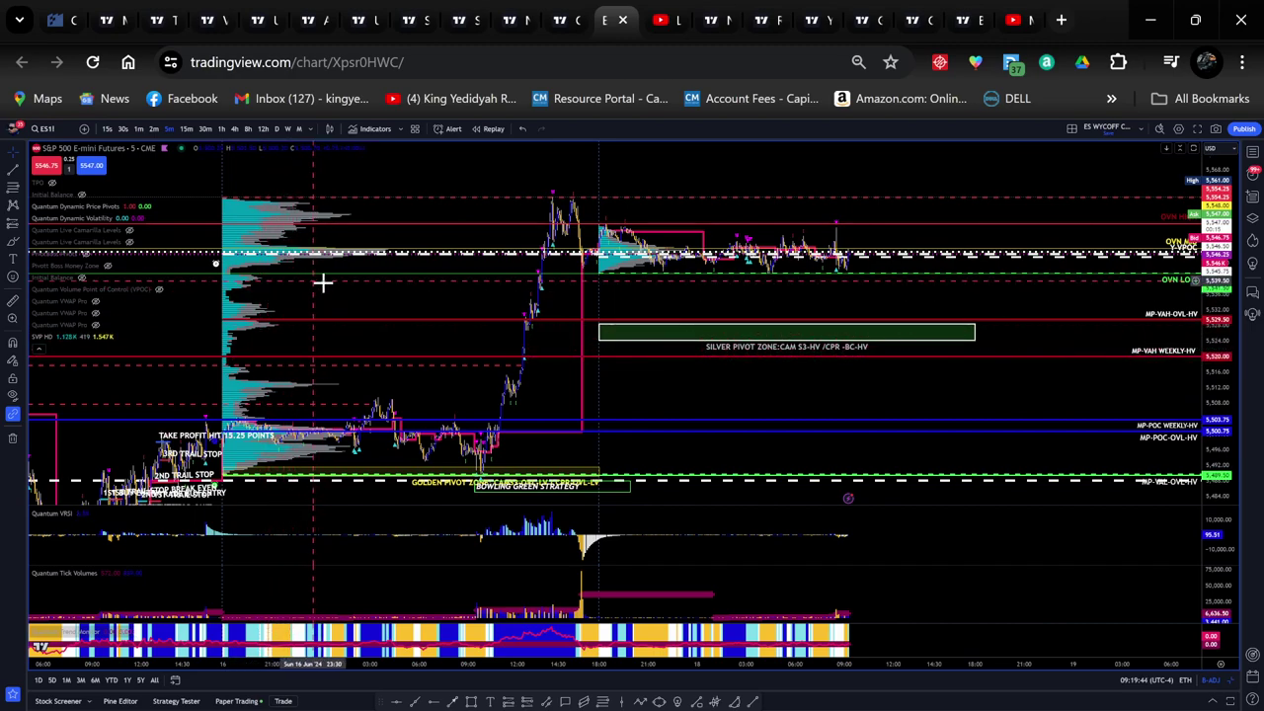
Show the TPO profiles over the SVP HD volume profiles for comparison, and hide them again.
left_click(54, 184)
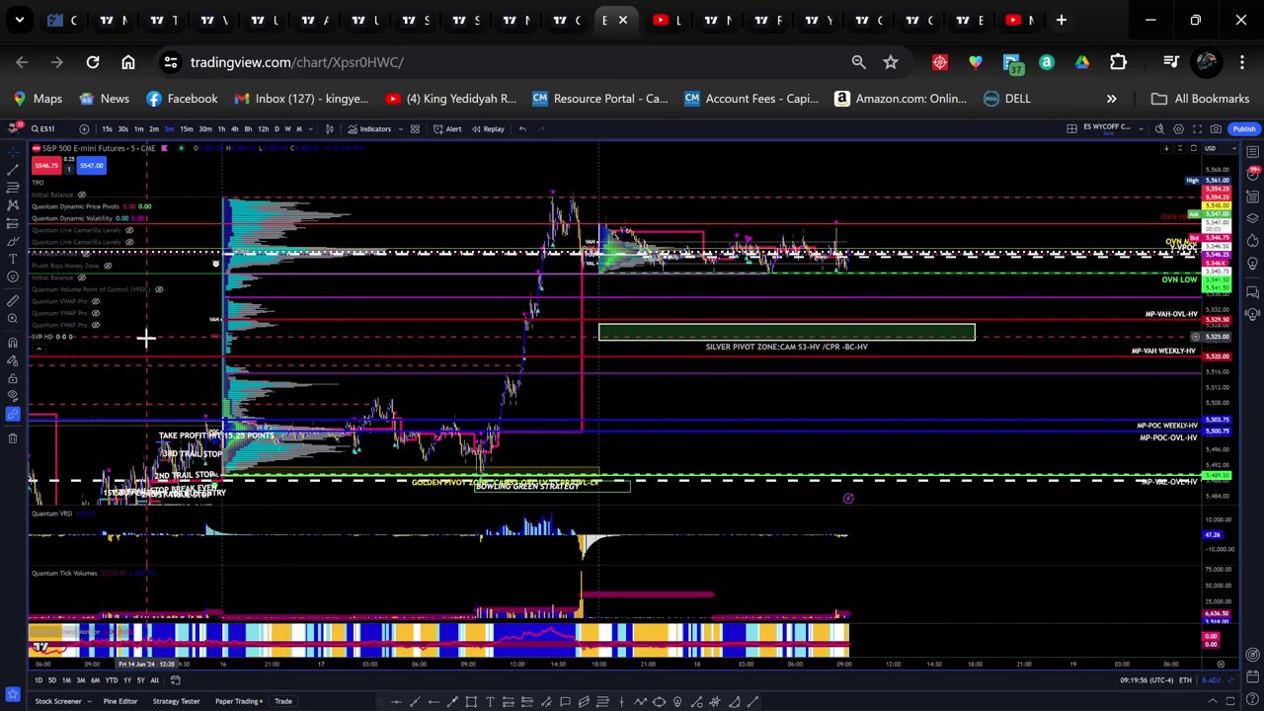
mouse_move(105, 222)
left_click(53, 183)
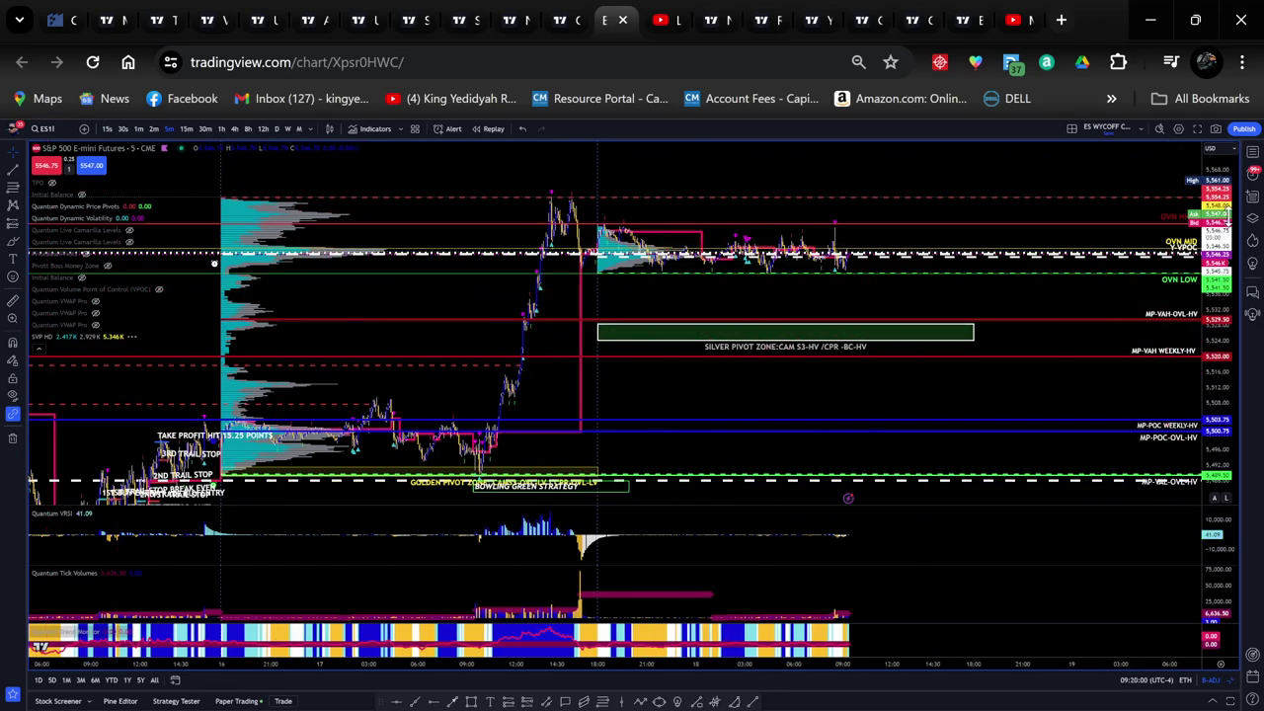
Hide the SVP HD volume profile and examine the June 18 overnight candles between the OVN HIGH and OVN LOW lines.
left_click_drag(1230, 223, 1222, 188)
left_click_drag(1001, 296, 850, 482)
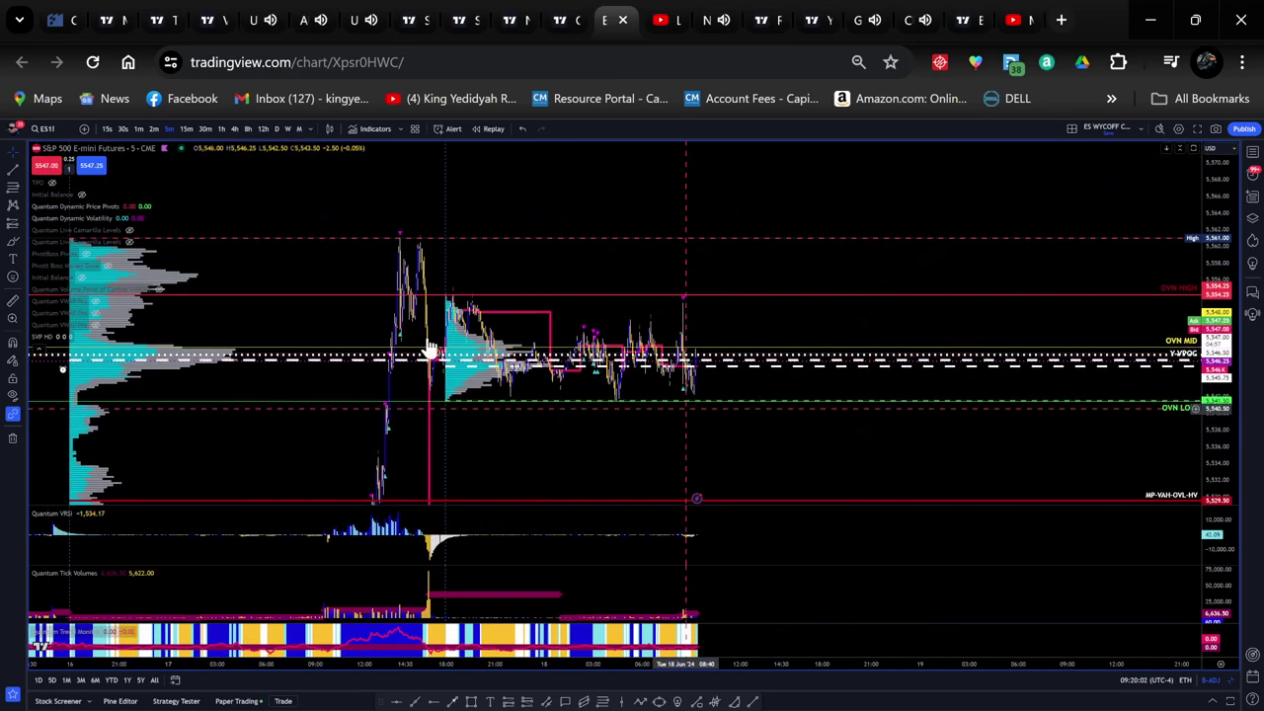
left_click(61, 336)
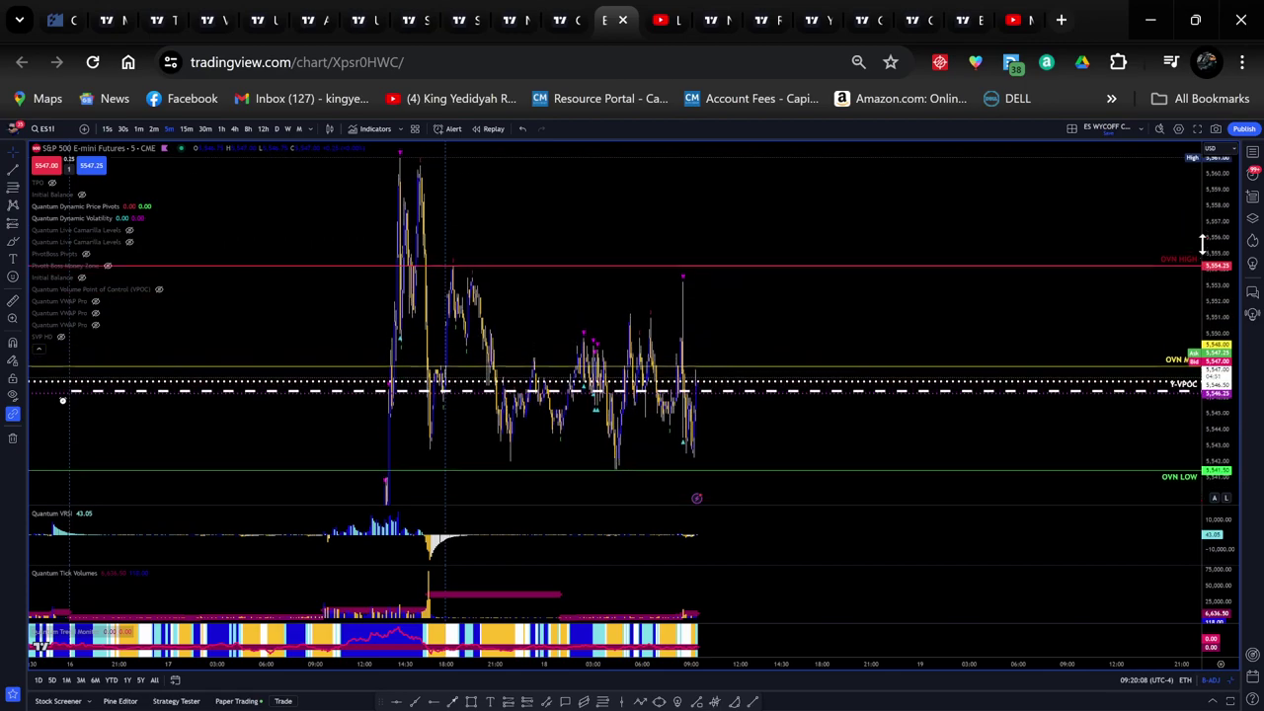
scroll(836, 452, "up", 3)
scroll(836, 453, "up", 1)
left_click_drag(491, 431, 819, 361)
scroll(971, 465, "up", 2)
scroll(816, 366, "up", 3)
scroll(919, 389, "down", 3)
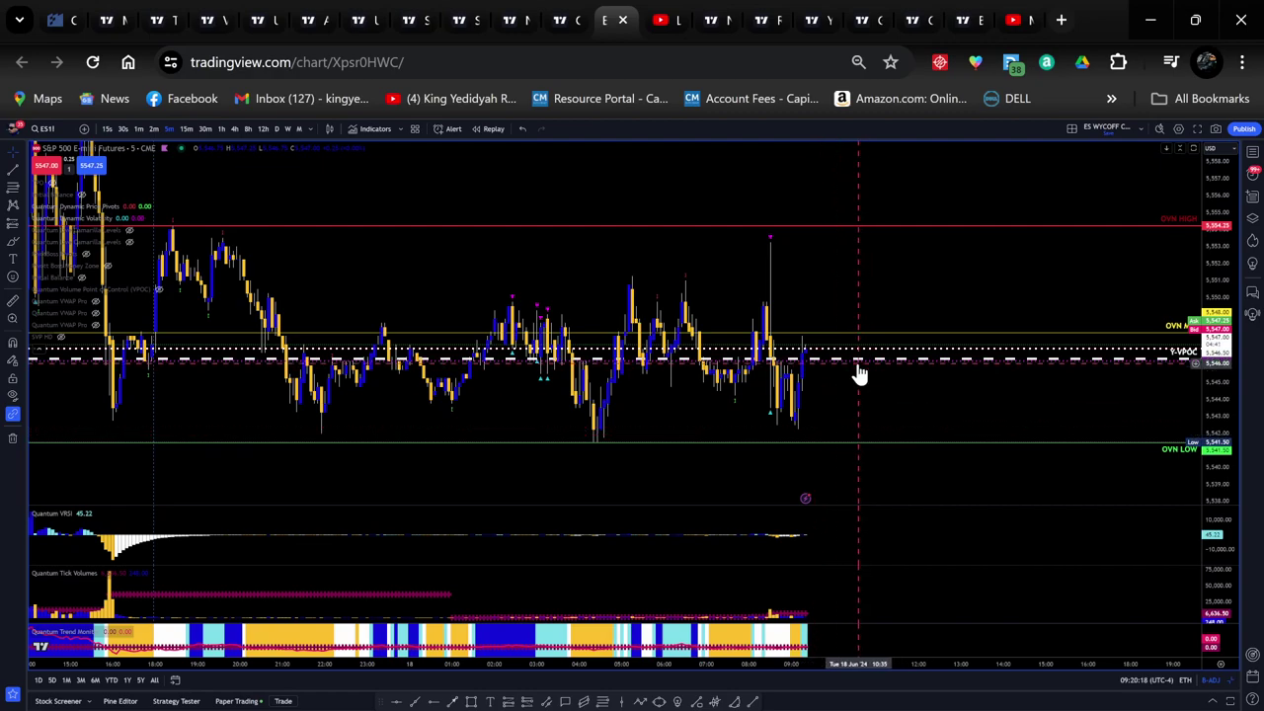
Compare the Quantum VRSI bars after 08:30 with the earlier overnight bars, marking them with red arrows, and clear the arrows.
scroll(879, 380, "up", 2)
left_click_drag(819, 402, 897, 420)
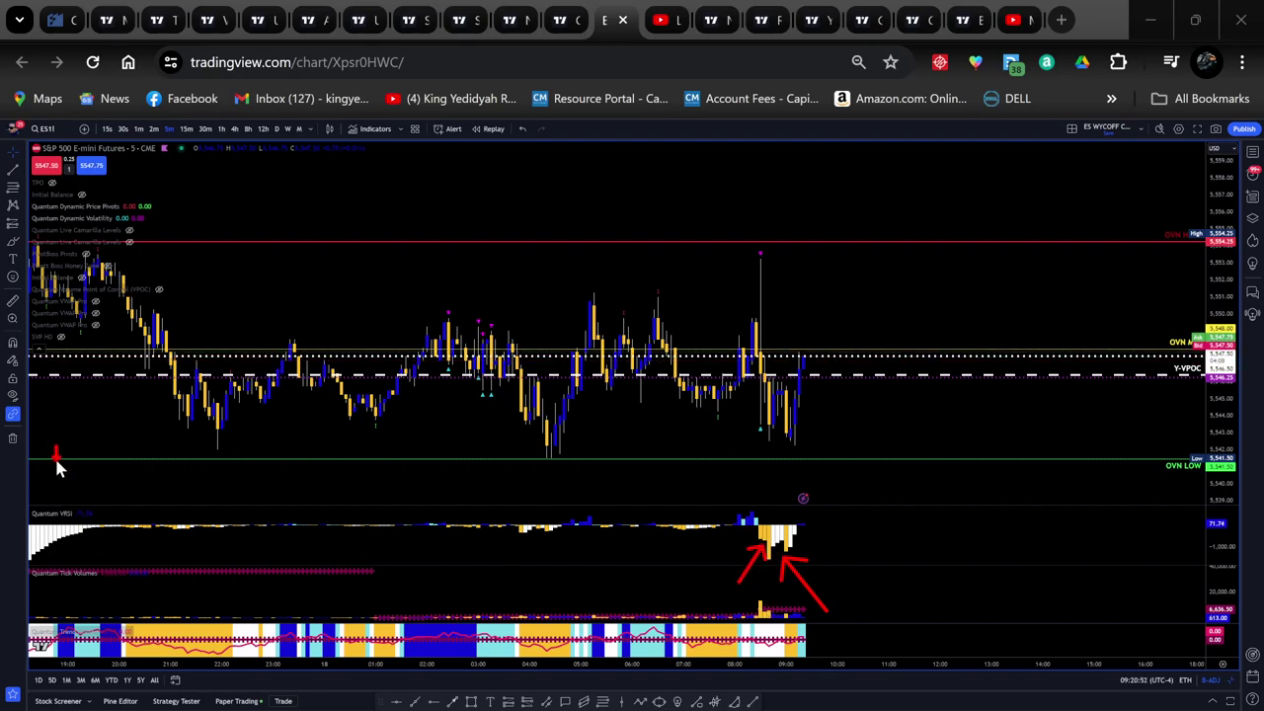
mouse_move(65, 509)
left_mouse_down()
mouse_move(726, 518)
mouse_move(798, 536)
mouse_move(794, 525)
mouse_move(776, 527)
mouse_move(768, 601)
mouse_move(796, 619)
mouse_move(689, 535)
left_mouse_up()
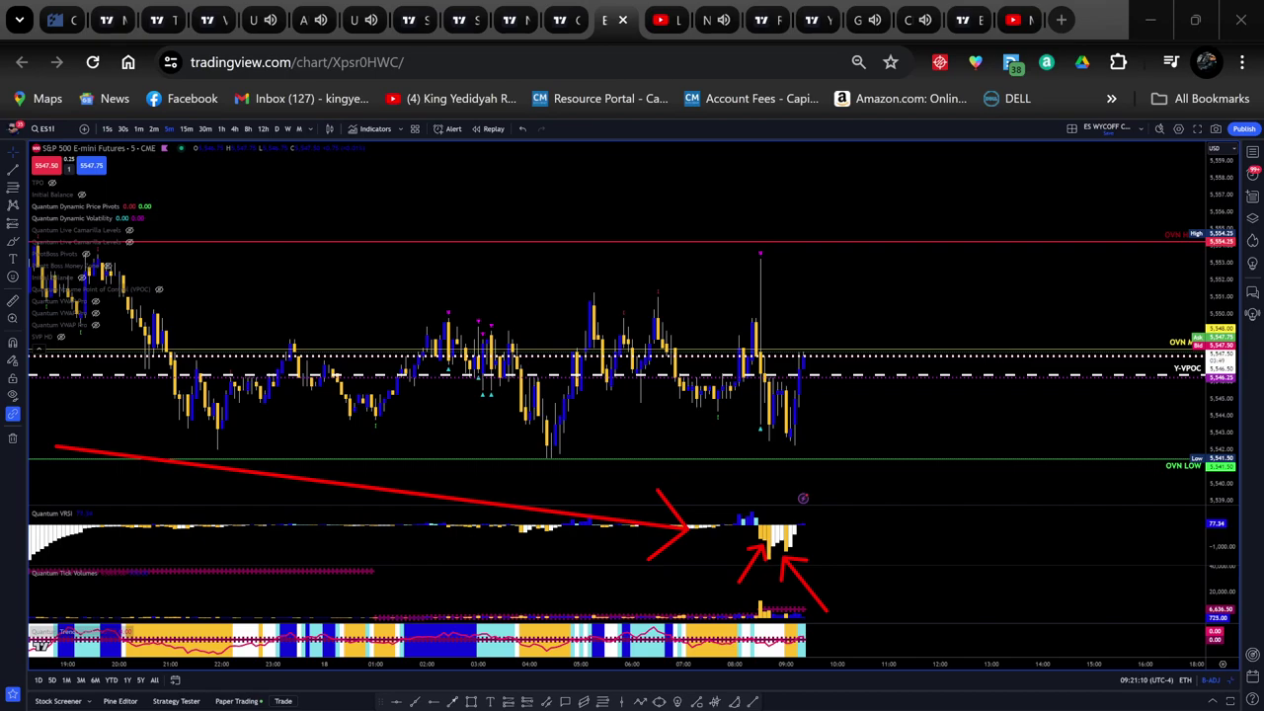
key("Escape")
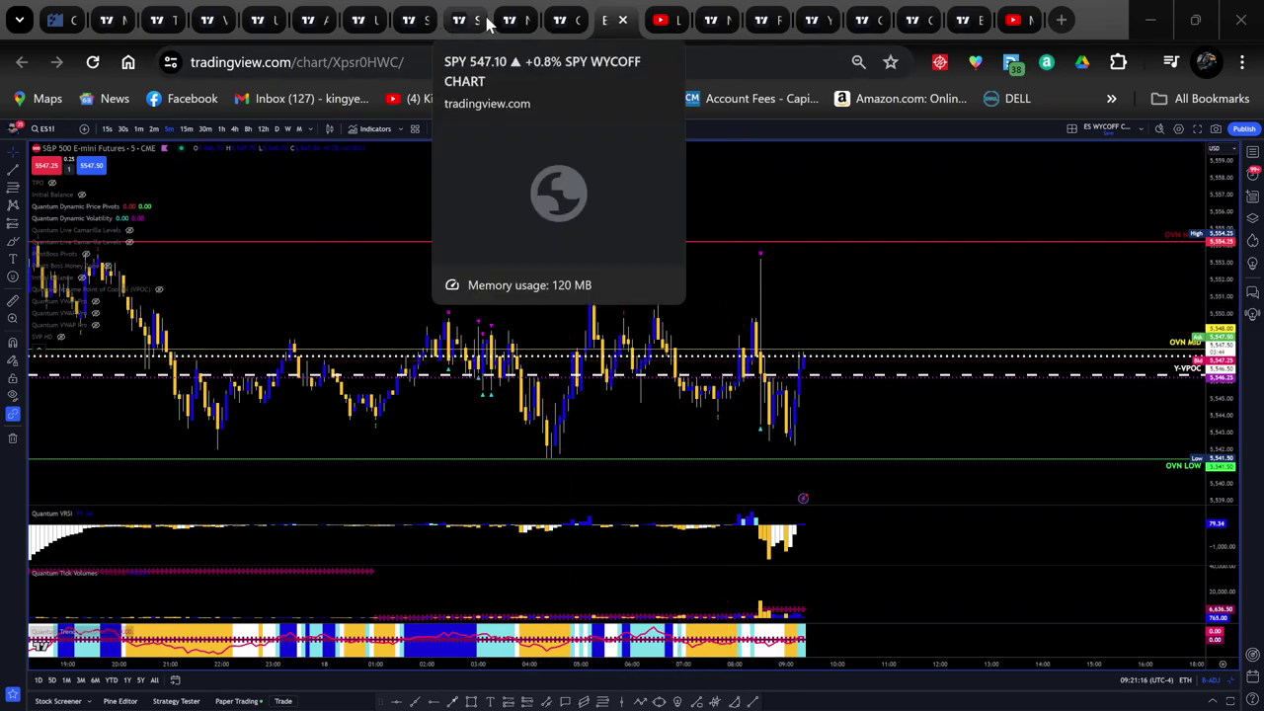
Show the SVP HD, Quantum VWAP Pro, both Quantum Live Camarilla Levels, PivotBoss Pivots and upper Initial Balance indicators.
left_click(74, 337)
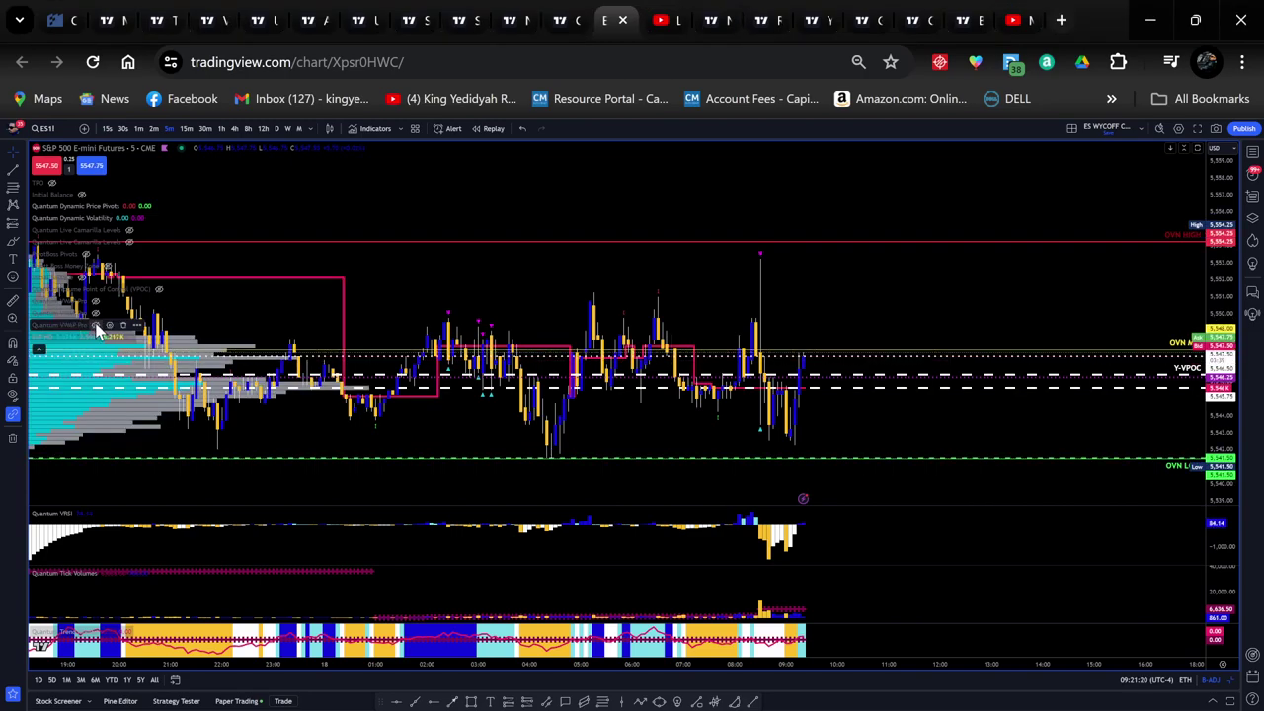
left_click(96, 314)
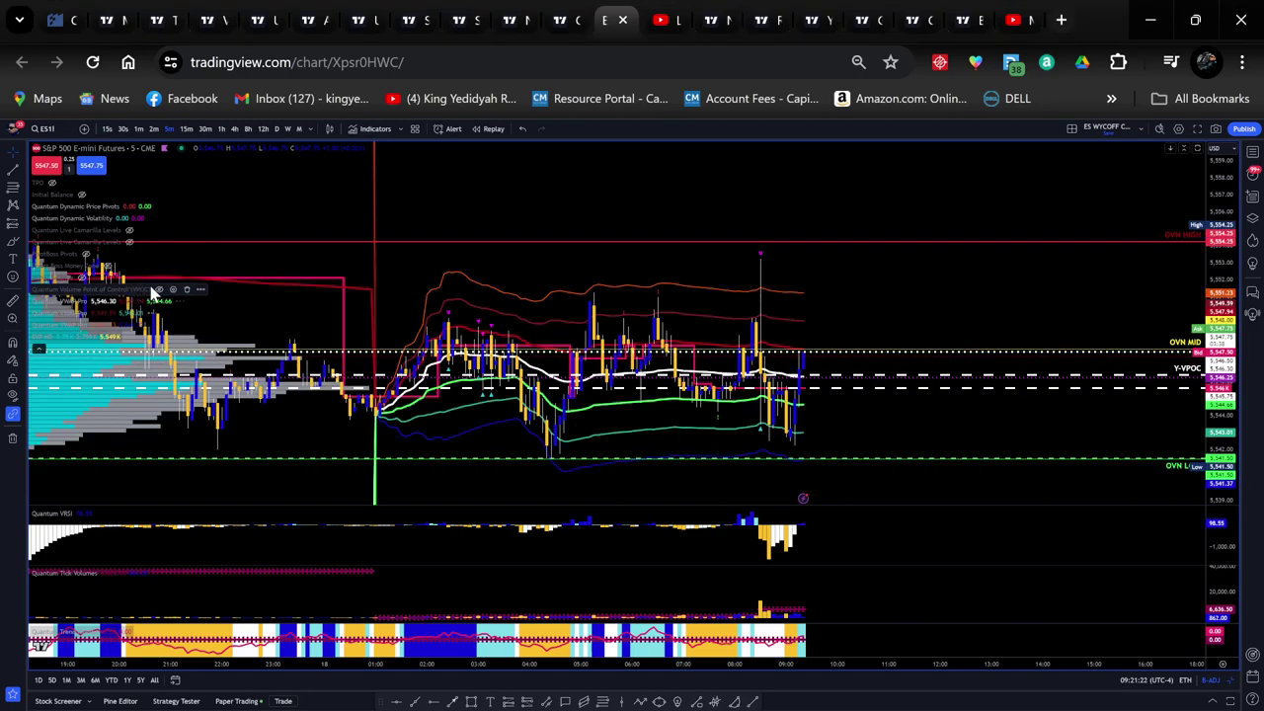
left_click(85, 254)
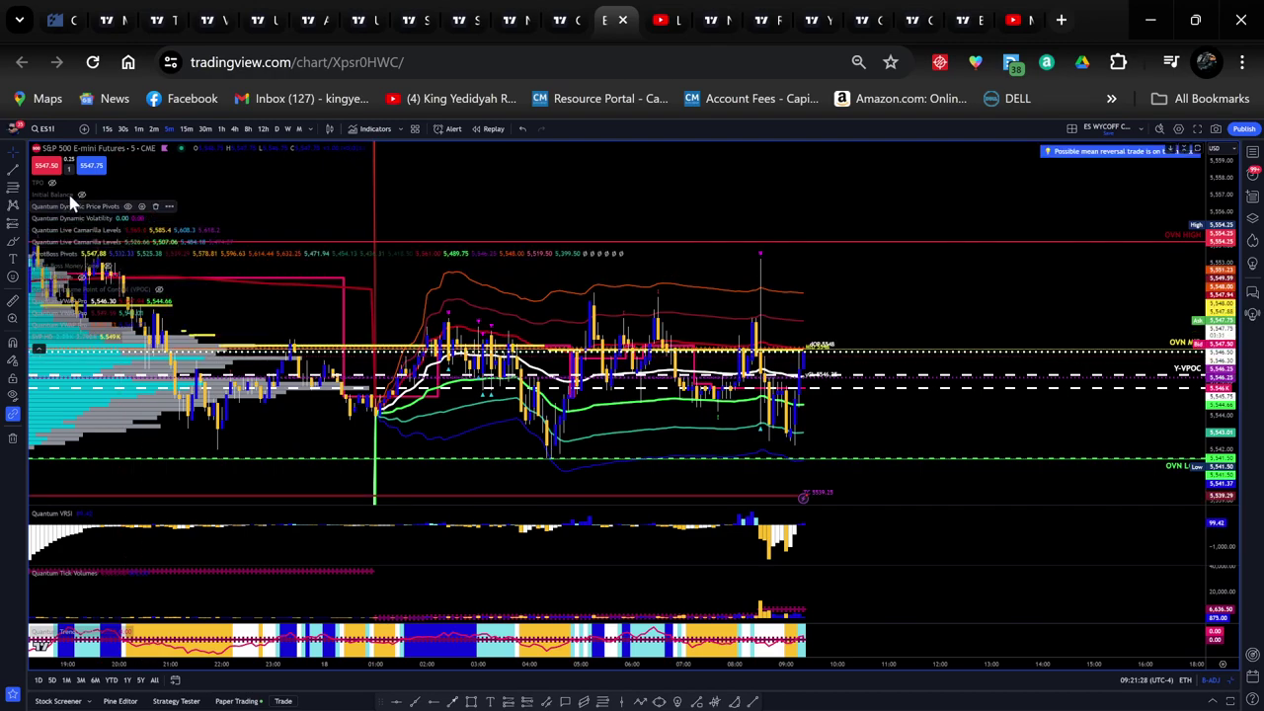
left_click(94, 195)
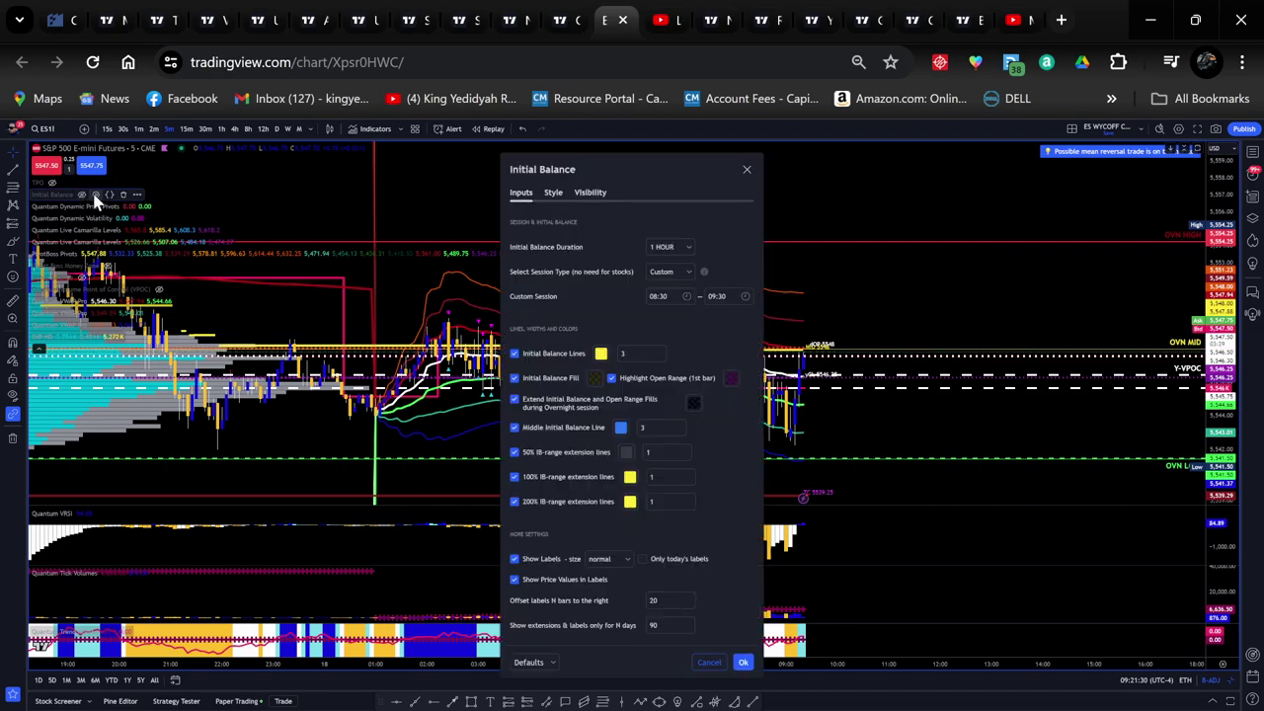
key("Escape")
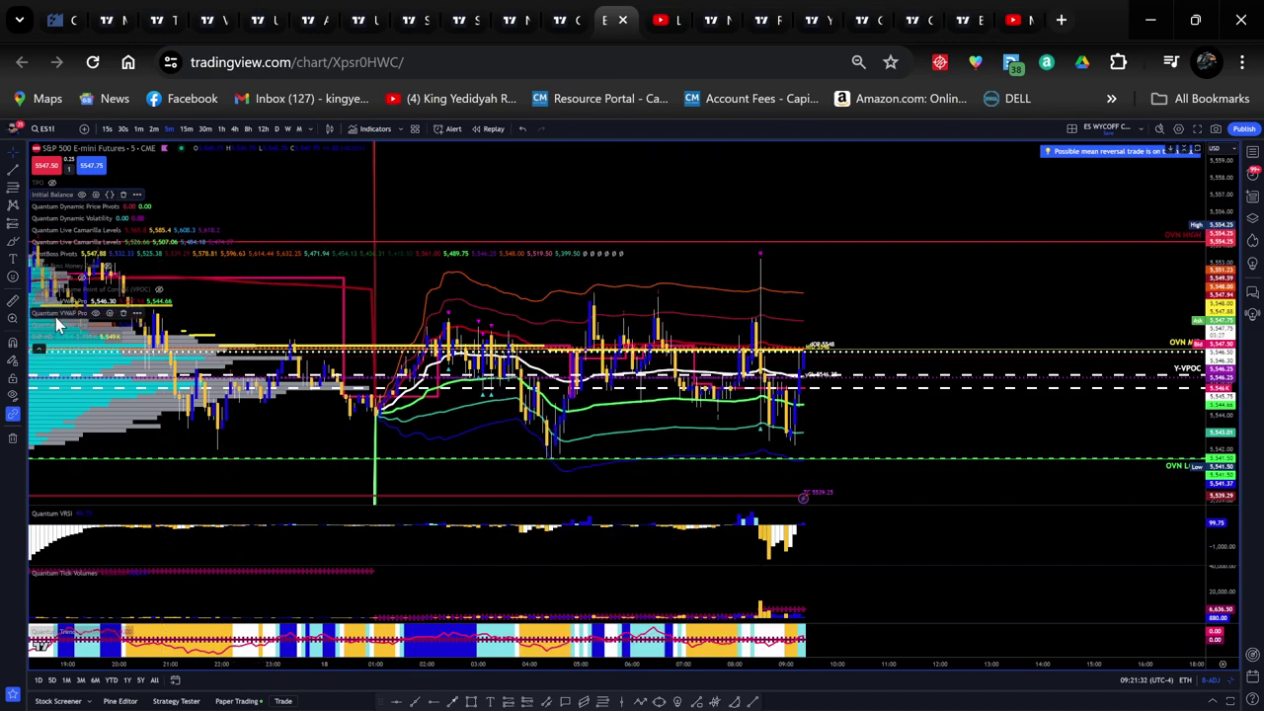
Examine the June 18 candles after 09:00 against the VWAP bands and dashed white lines, marking the rebound with red arrows.
scroll(997, 451, "up", 3)
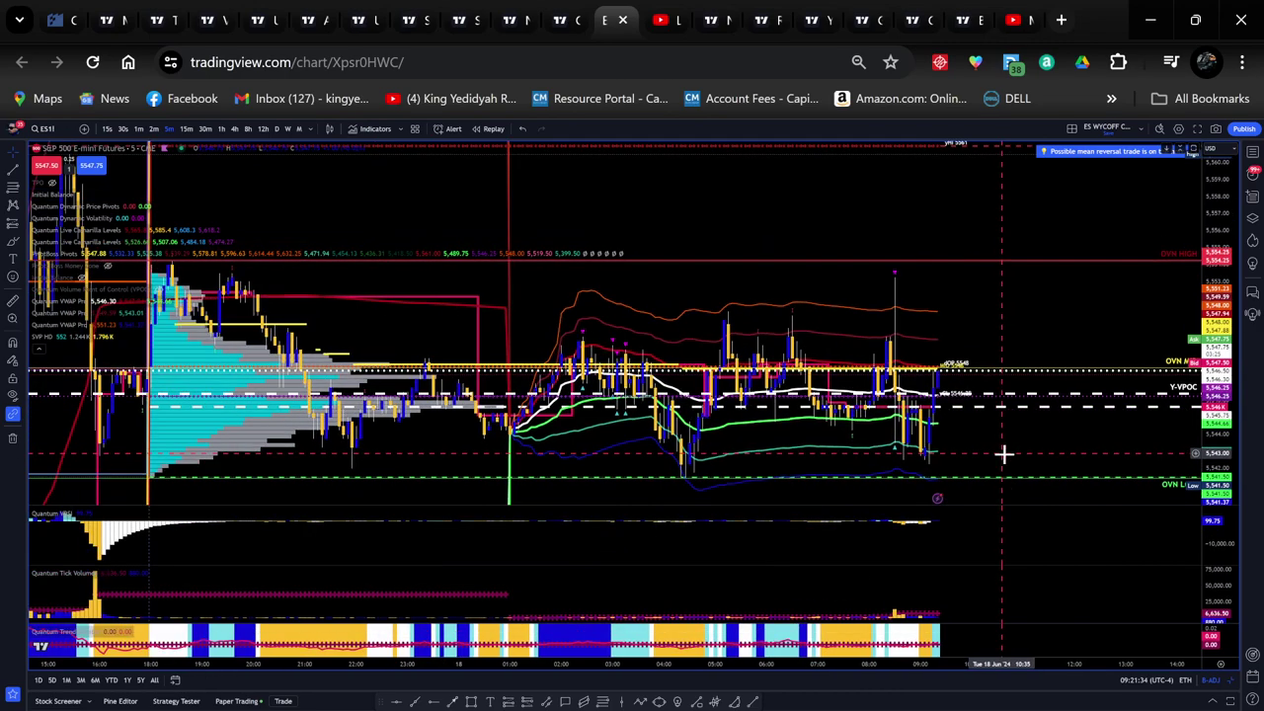
scroll(994, 449, "up", 2)
left_click_drag(849, 455, 917, 441)
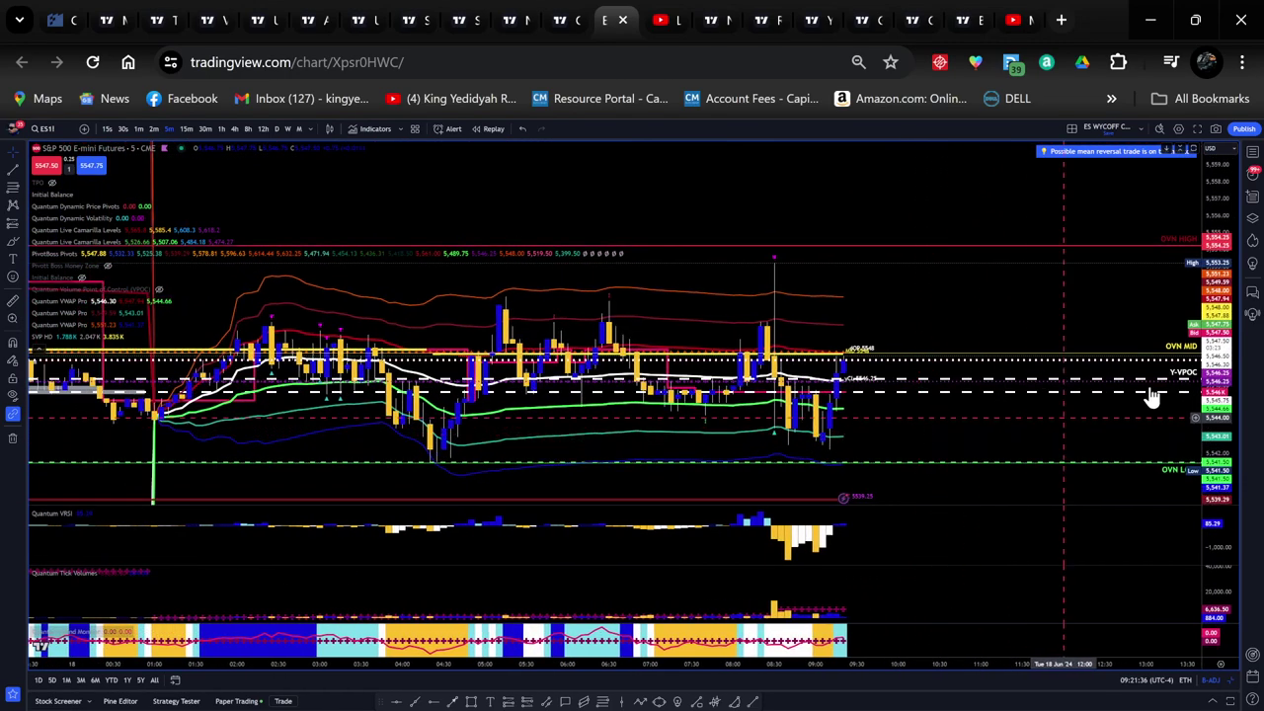
scroll(1123, 404, "up", 4)
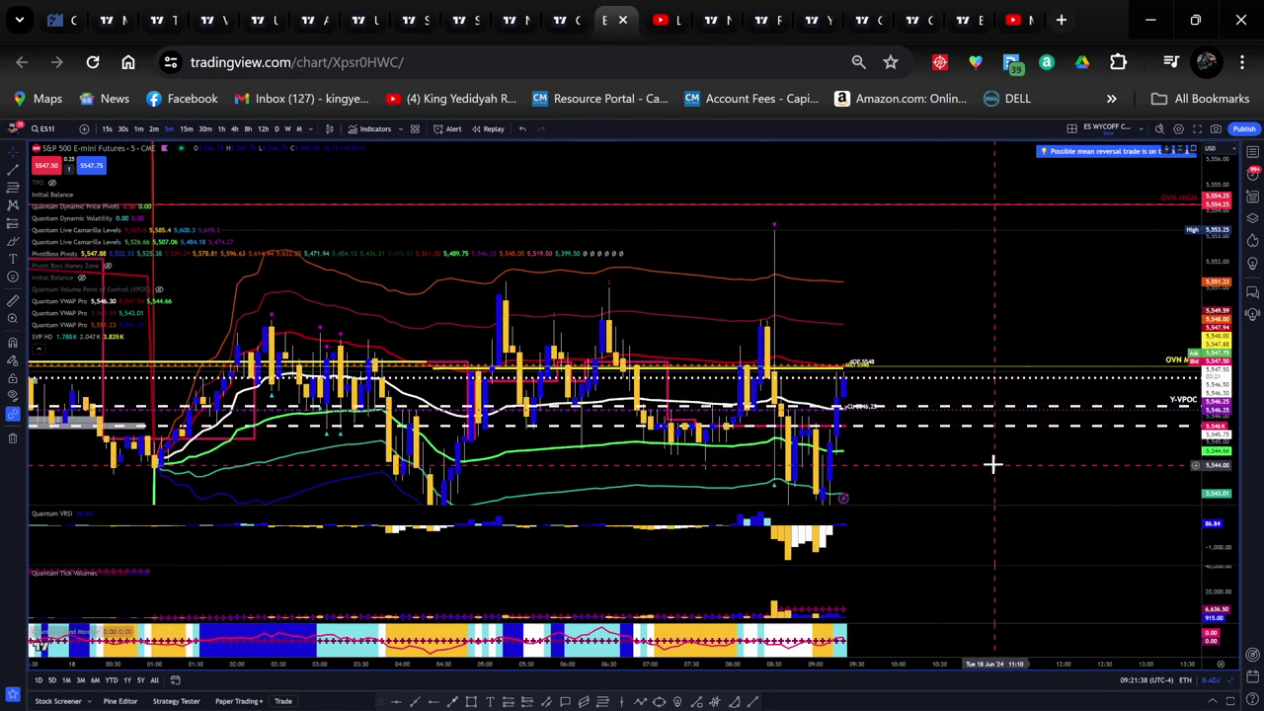
scroll(857, 403, "up", 3)
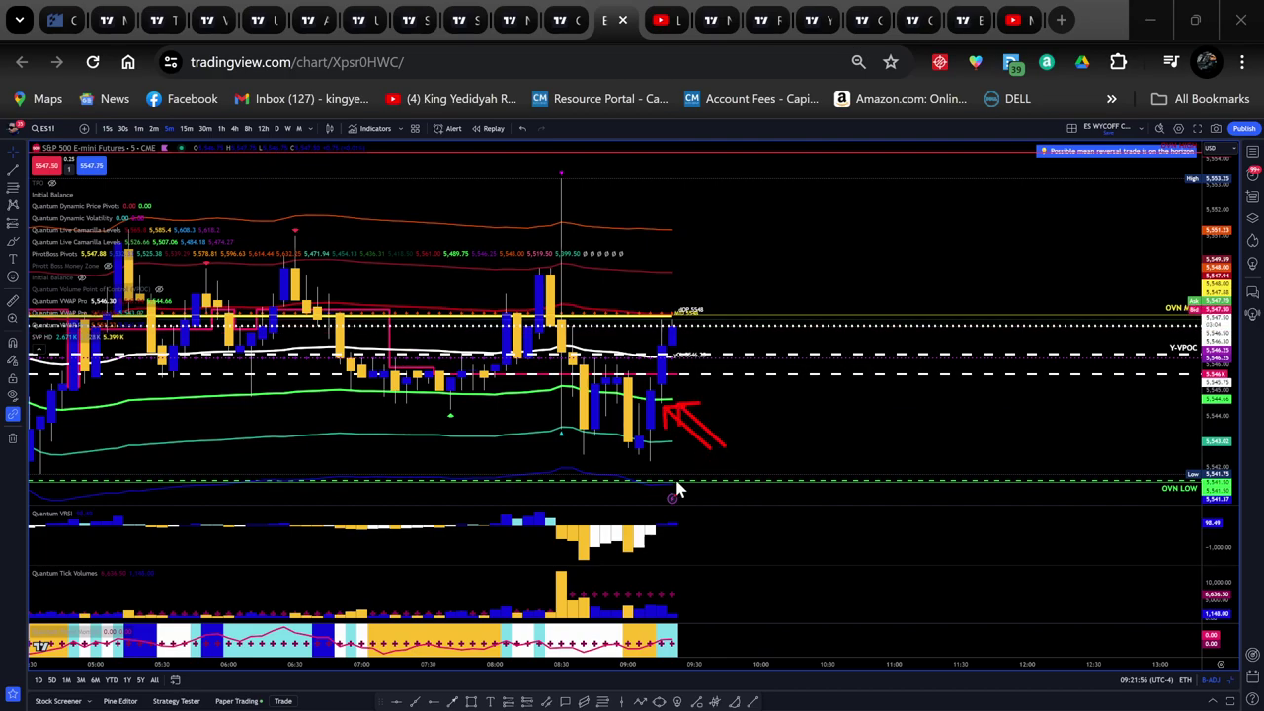
mouse_move(746, 410)
left_mouse_down()
mouse_move(583, 368)
mouse_move(395, 353)
mouse_move(657, 357)
mouse_move(776, 381)
mouse_move(1177, 372)
mouse_move(668, 376)
mouse_move(703, 341)
mouse_move(686, 351)
mouse_move(667, 413)
mouse_move(662, 398)
mouse_move(660, 410)
mouse_move(677, 375)
mouse_move(688, 415)
left_mouse_up()
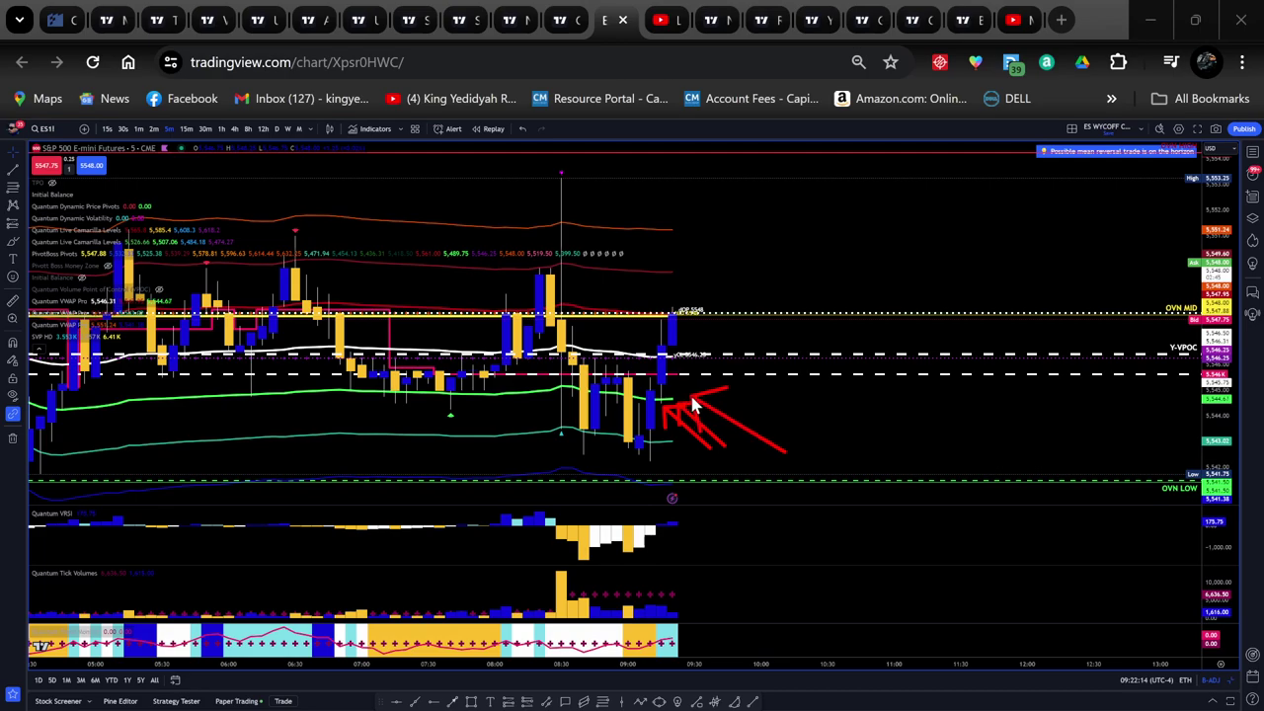
mouse_move(689, 409)
left_mouse_down()
mouse_move(663, 405)
mouse_move(780, 301)
mouse_move(677, 416)
left_mouse_up()
left_click_drag(591, 419, 580, 419)
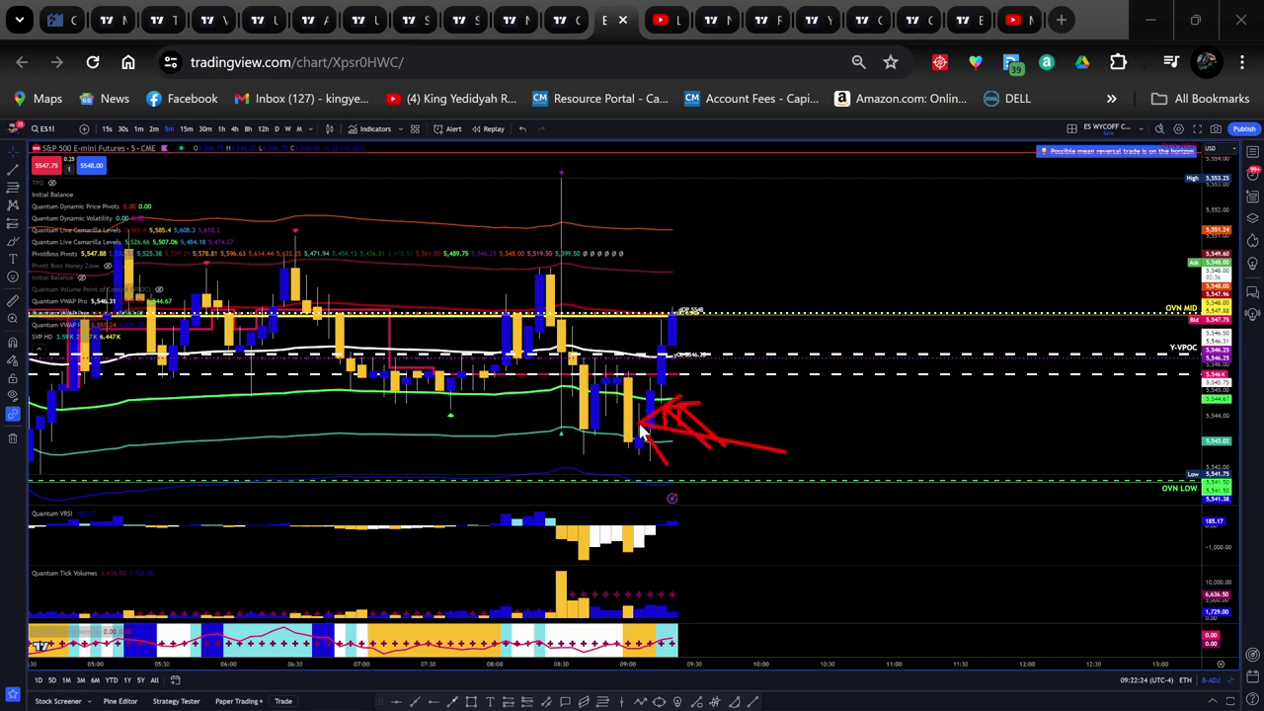
mouse_move(635, 395)
left_mouse_down()
mouse_move(632, 371)
mouse_move(624, 385)
mouse_move(668, 406)
left_mouse_up()
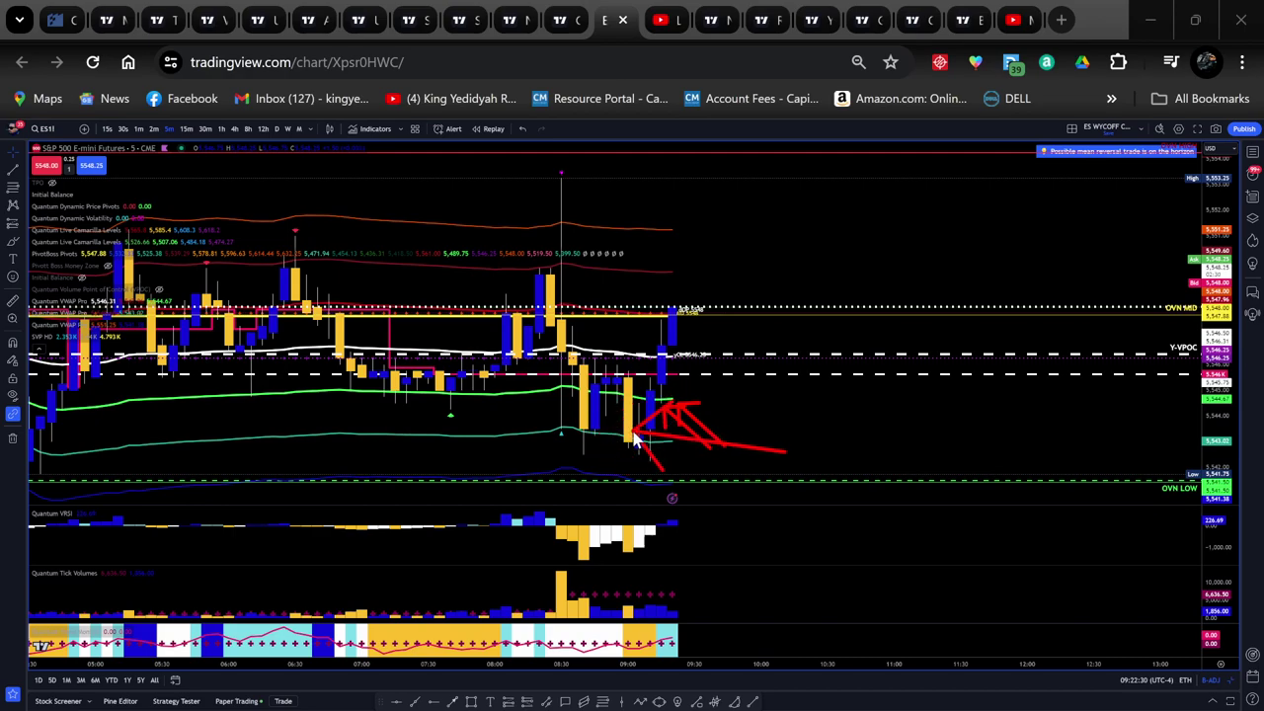
left_click_drag(606, 403, 640, 442)
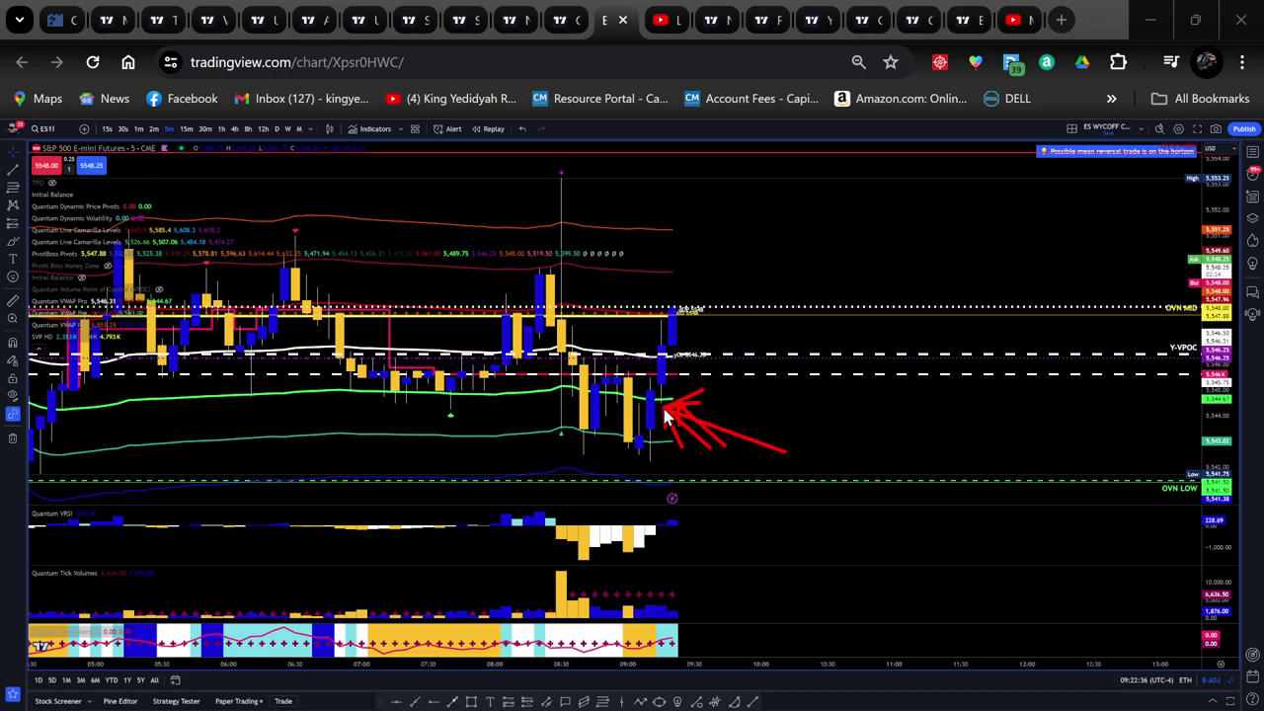
left_click_drag(678, 334, 692, 293)
left_click_drag(689, 356, 662, 380)
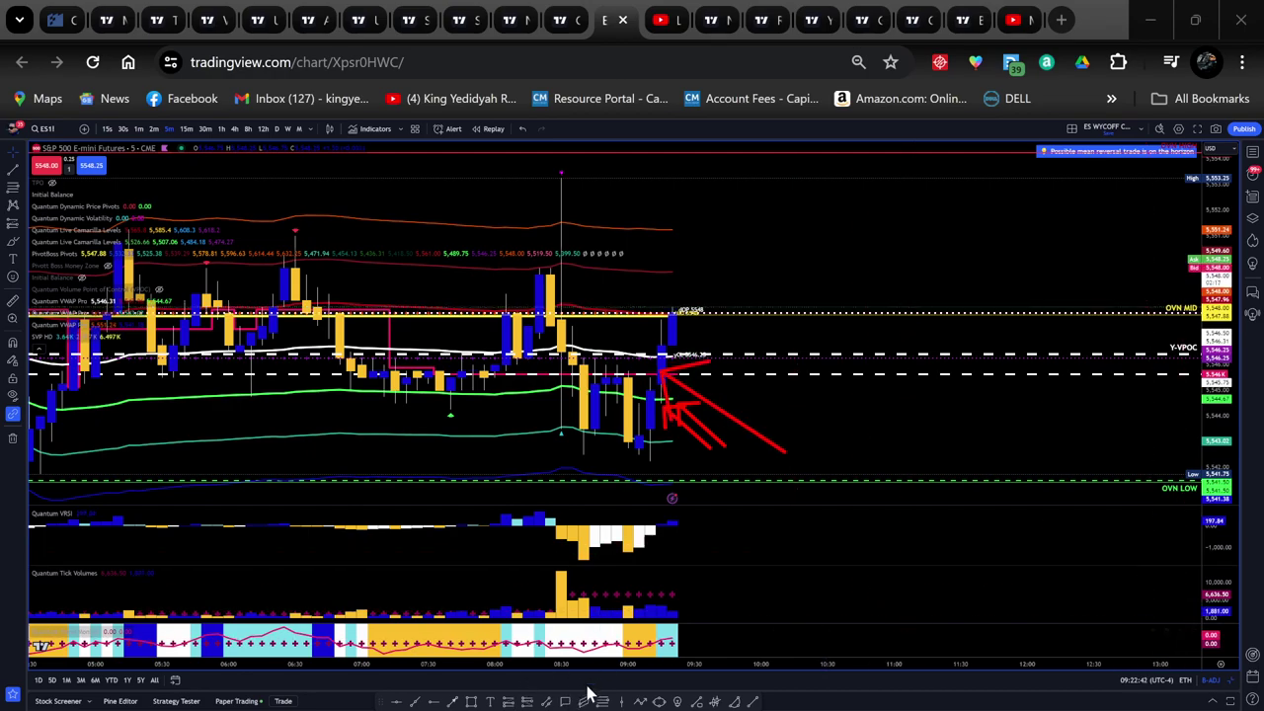
Label the low of the 09:05 candle with a text note using the BOWLING GREEN STRATEGY template, and clear the red arrows.
left_click(491, 703)
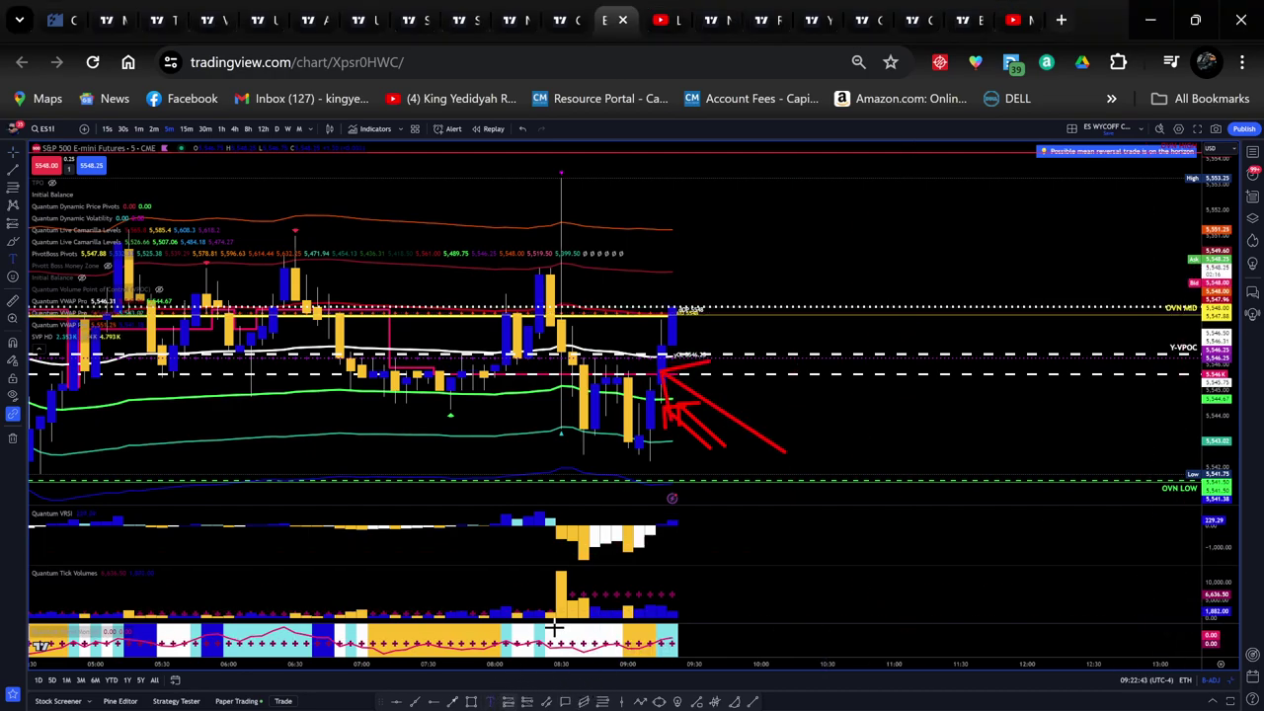
left_click(639, 459)
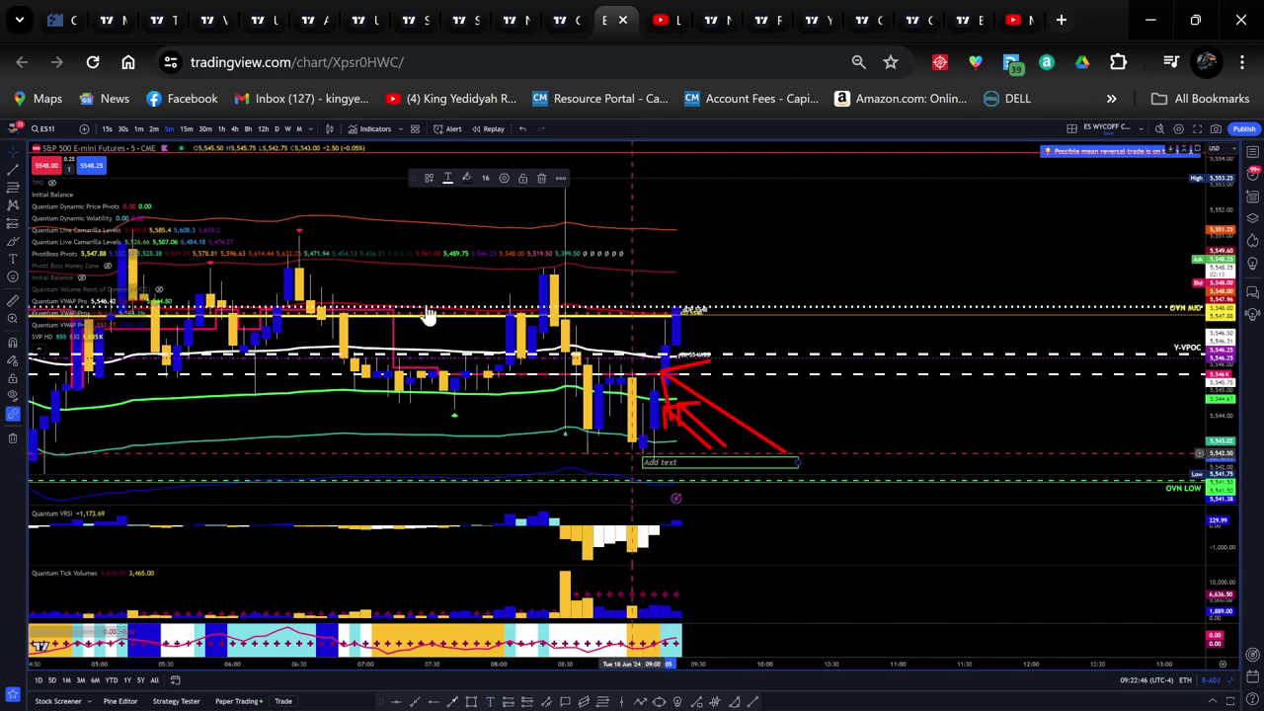
left_click(504, 178)
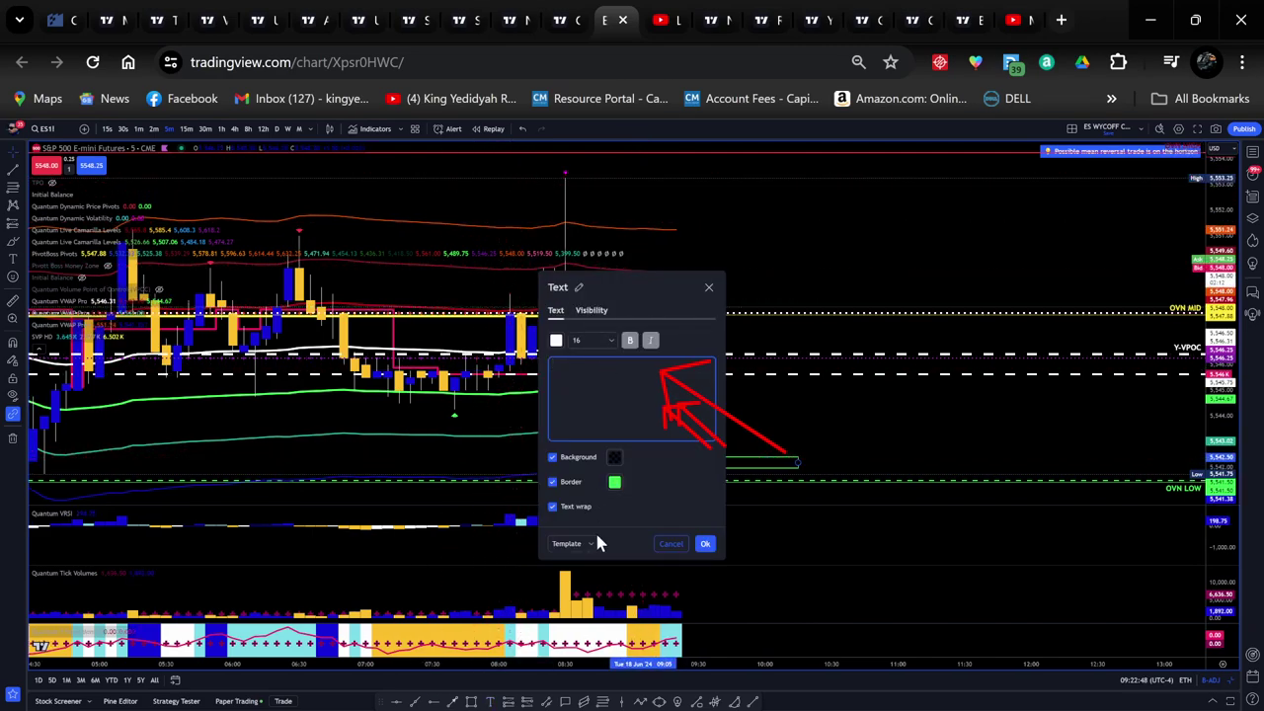
left_click(569, 544)
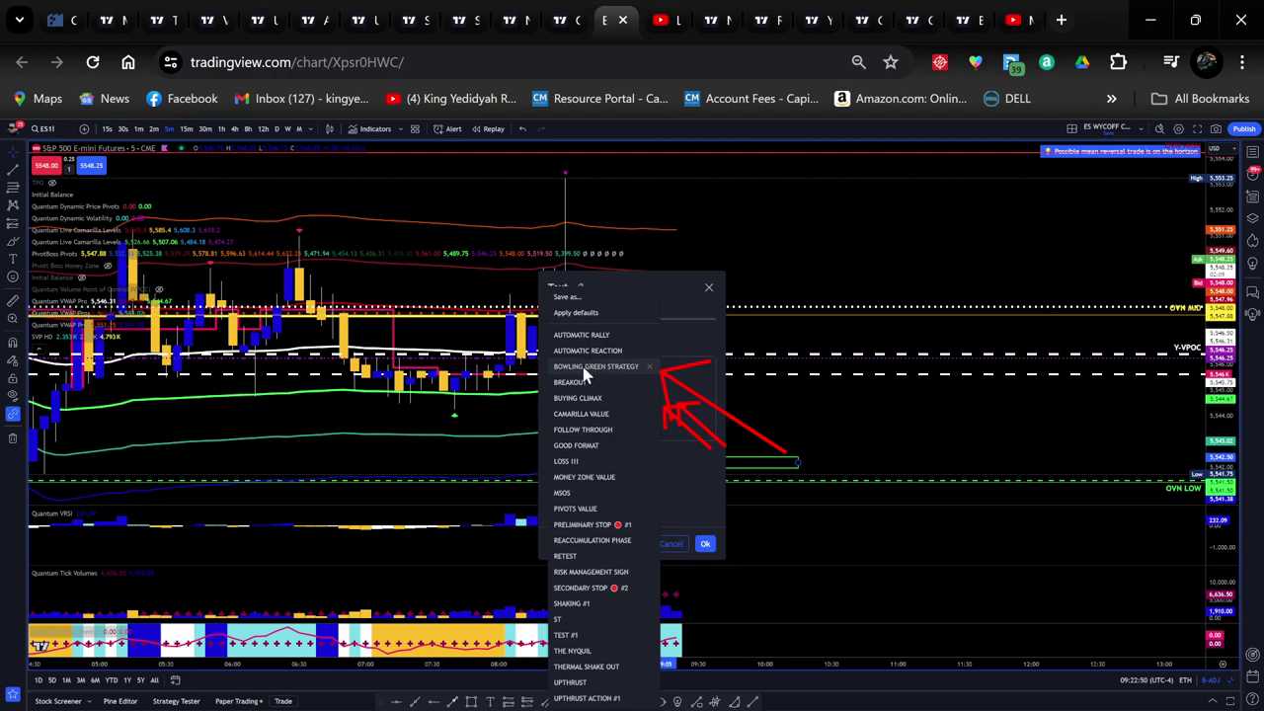
left_click(586, 368)
left_click(706, 544)
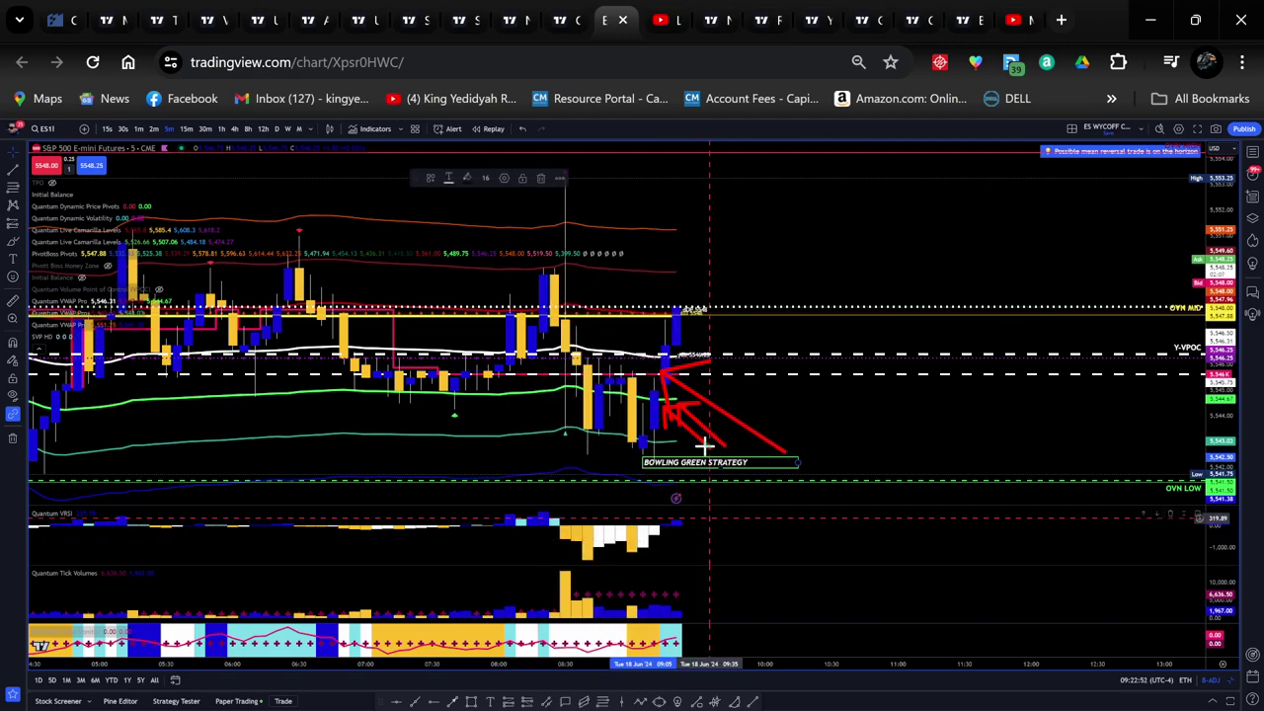
key("Escape")
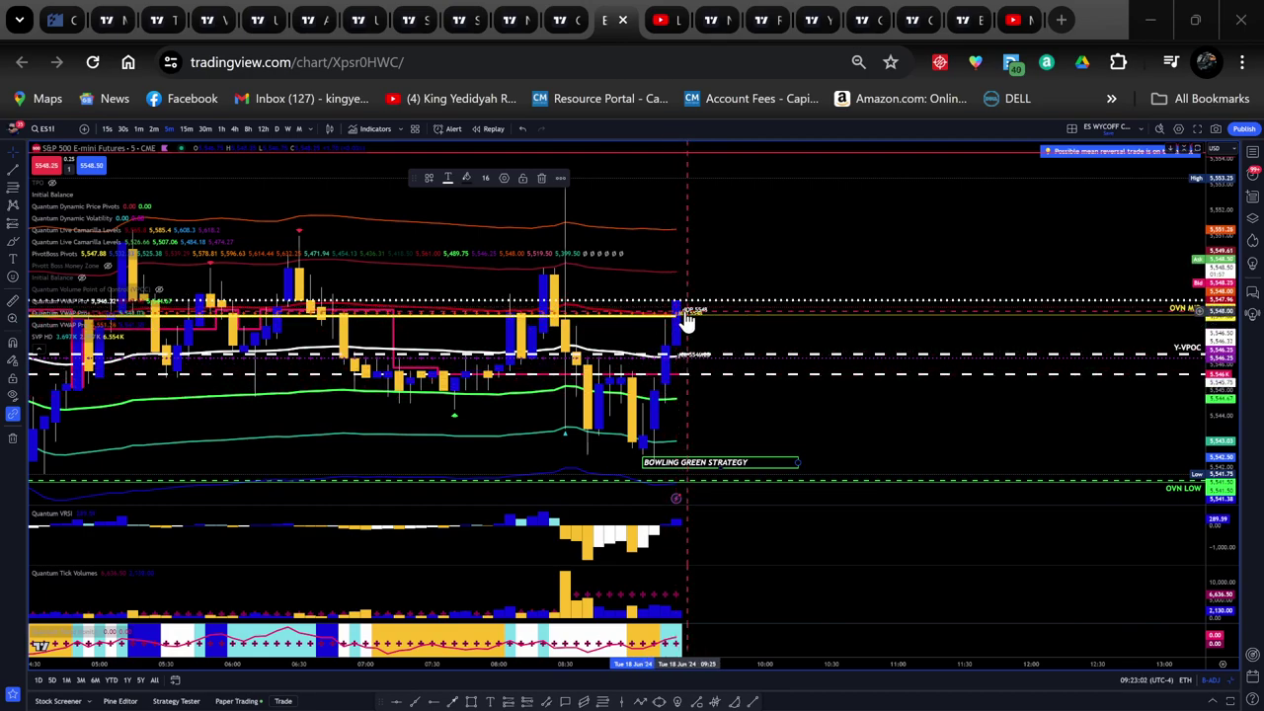
Examine the price move from the BOWLING GREEN STRATEGY label up through the VWAP bands to the OVN MID line.
left_click_drag(1229, 400, 1229, 371)
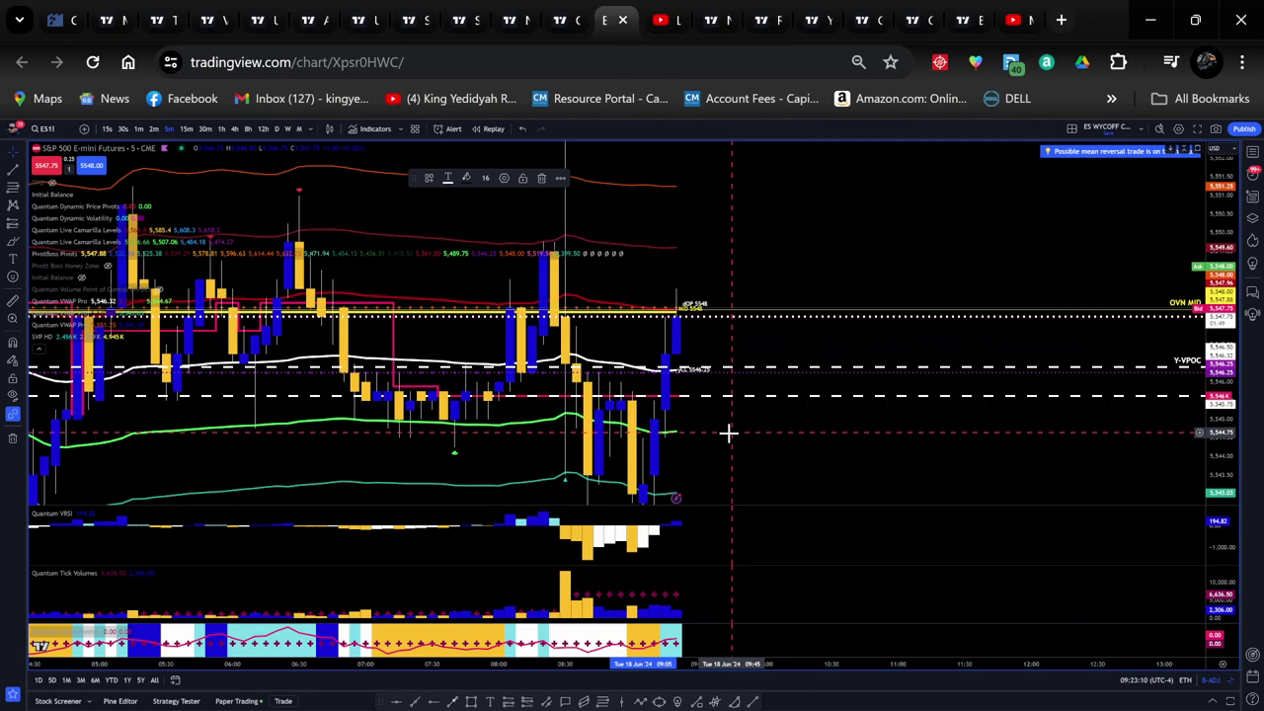
left_click_drag(730, 468, 744, 415)
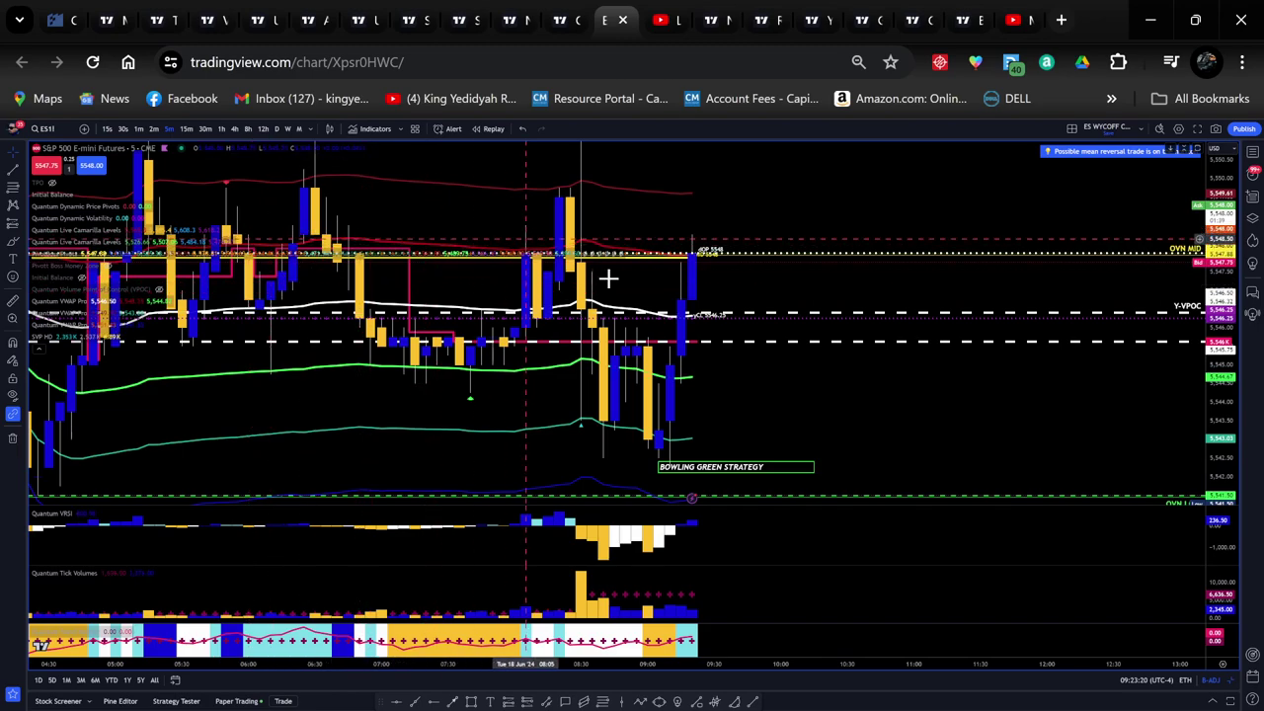
left_click_drag(741, 367, 802, 420)
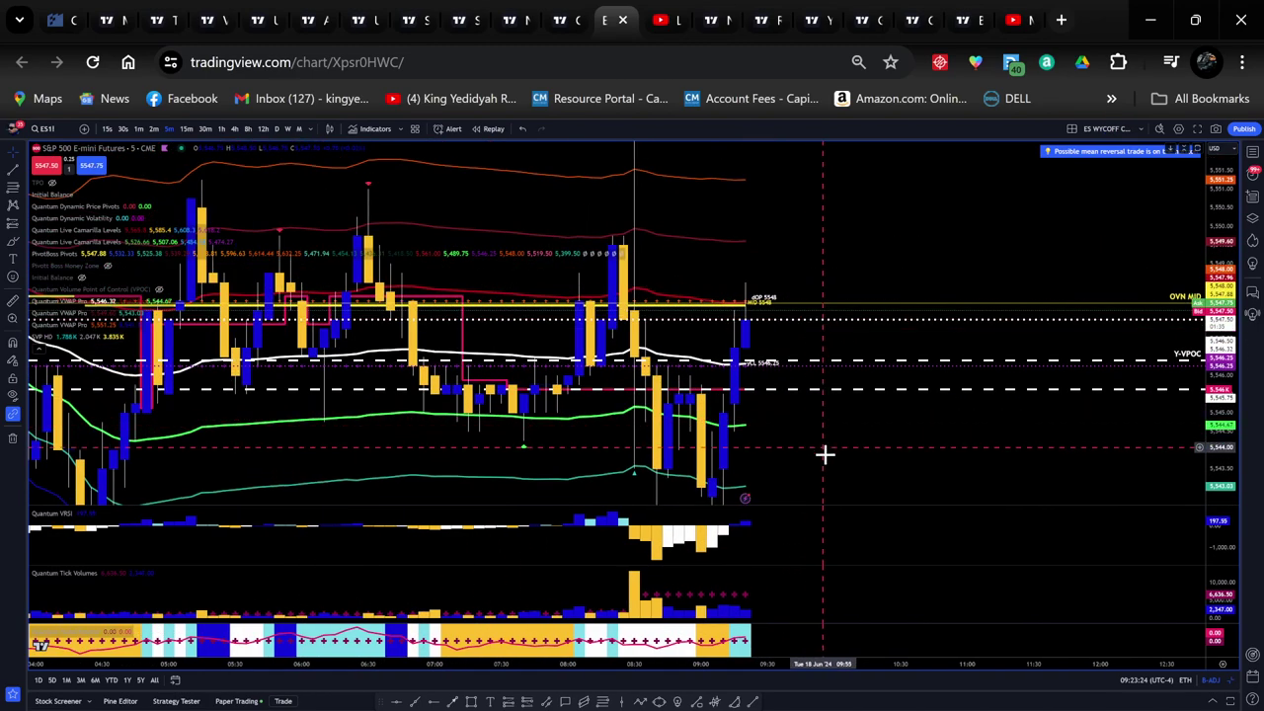
Inspect the pivot levels from OVN LOW down to the Silver Pivot Zone, and return to the June 18 candles.
left_click_drag(824, 452, 835, 270)
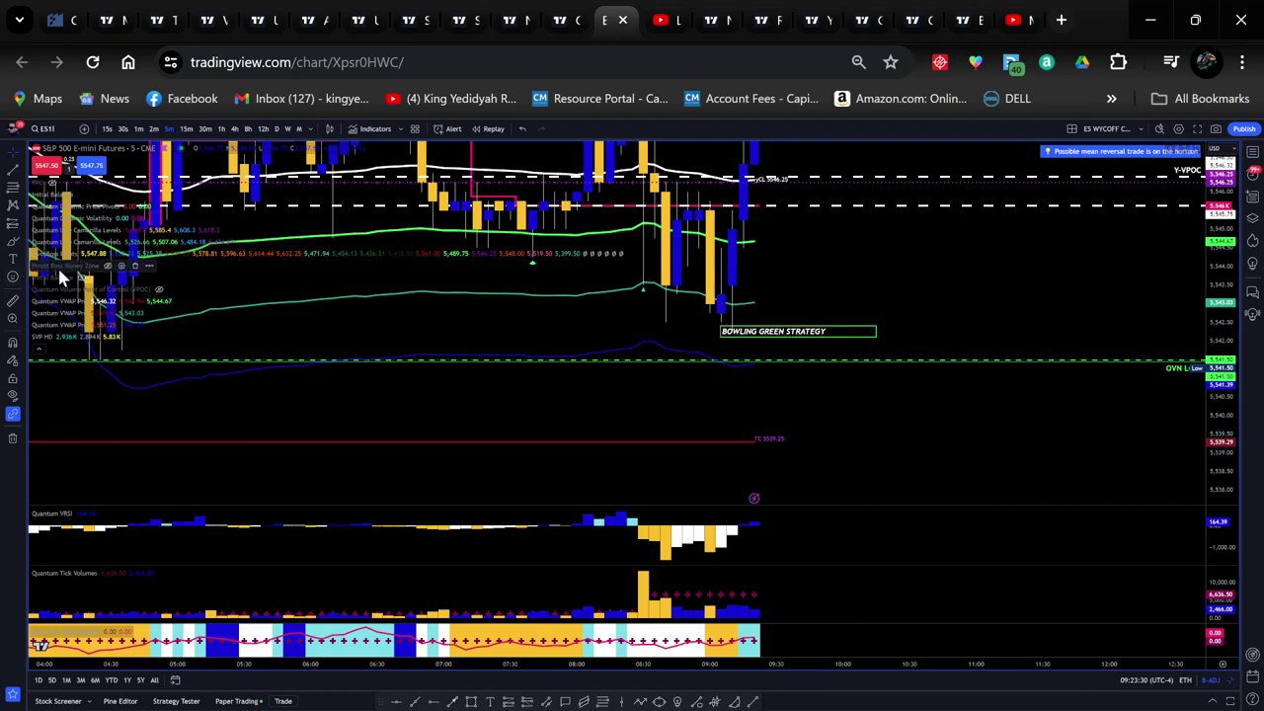
left_click_drag(1217, 252, 875, 457)
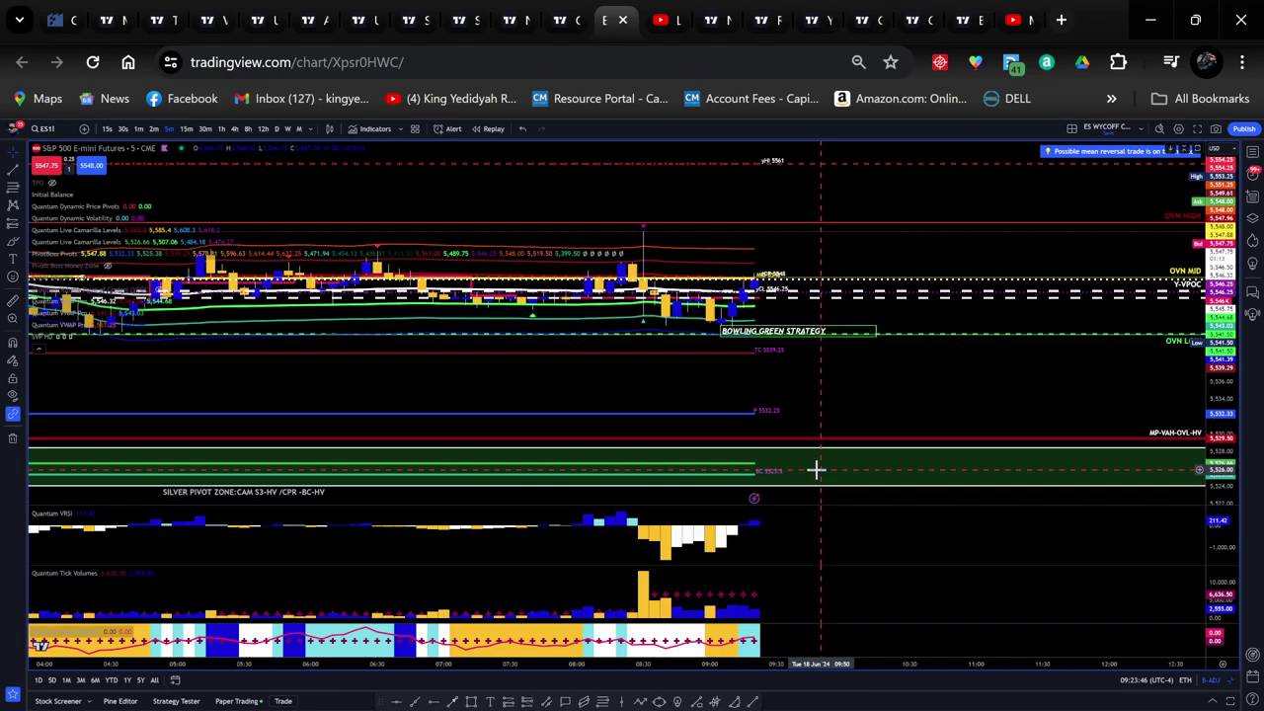
left_click_drag(895, 448, 871, 529)
left_click_drag(1220, 422, 1230, 219)
left_click_drag(844, 461, 828, 376)
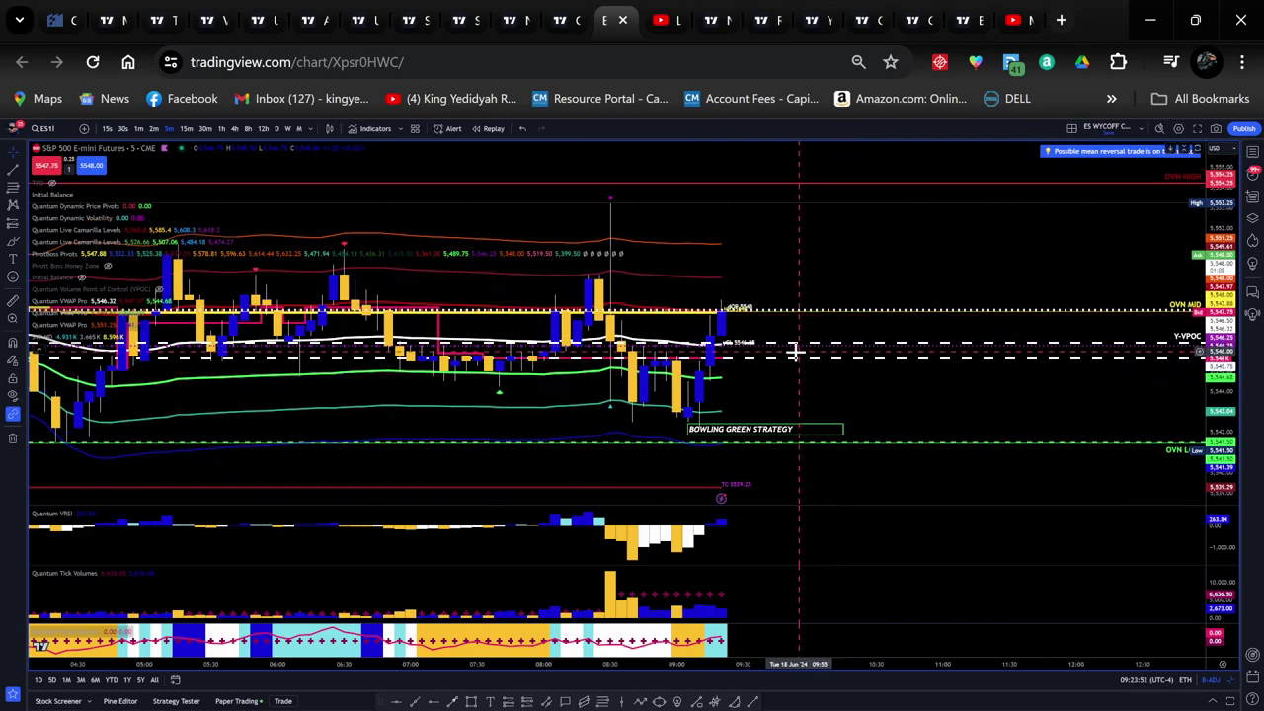